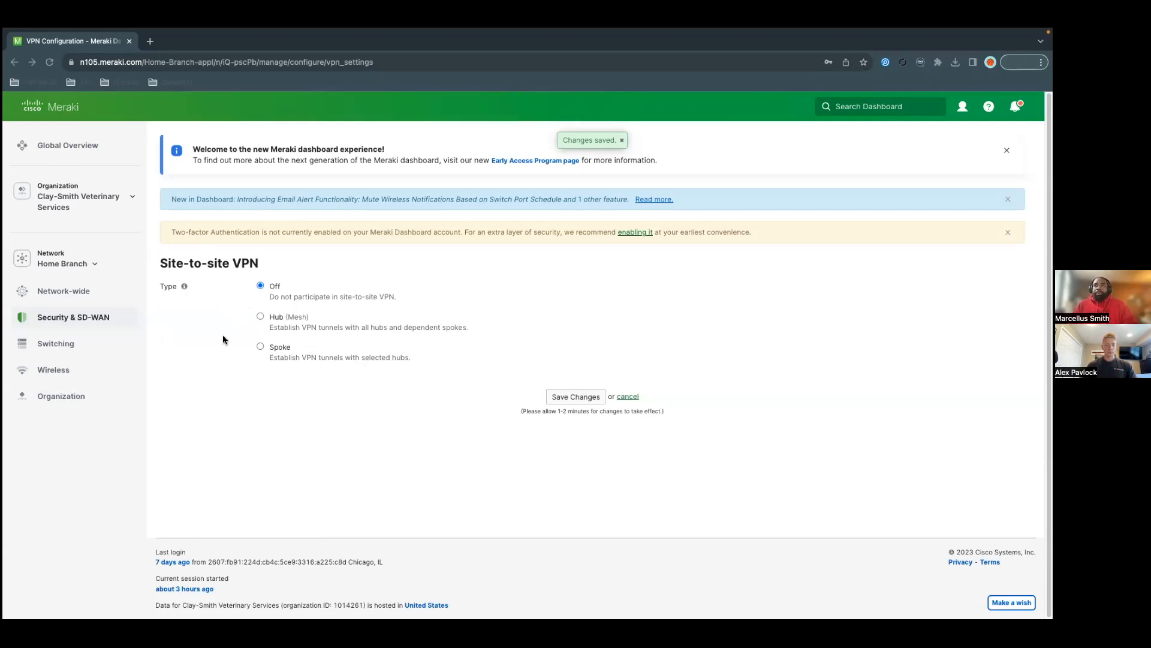
Step: Set the Site-to-site VPN type to Hub (Mesh)
{"action": "left_click", "coordinate": [261, 316]}
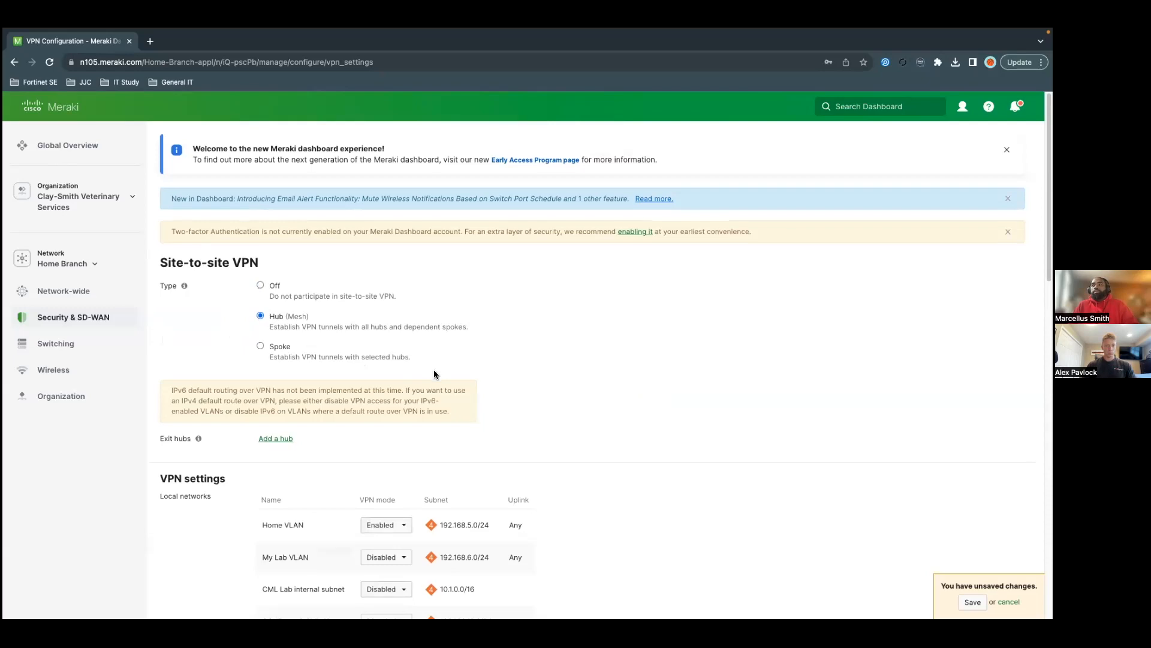
{"action": "scroll", "coordinate": [434, 370], "scroll_direction": "down", "scroll_amount": 1}
{"action": "scroll", "coordinate": [433, 371], "scroll_direction": "down", "scroll_amount": 1}
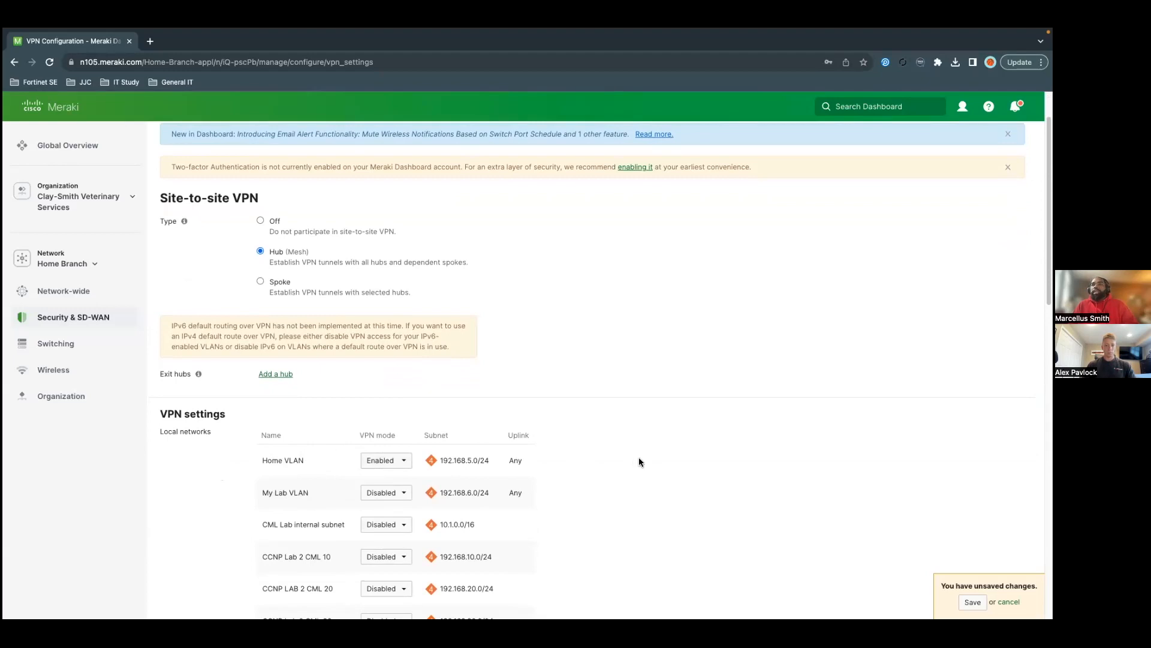
Step: Under Non-Meraki VPN peers, name a new peer and open its custom IPsec policies
{"action": "scroll", "coordinate": [657, 468], "scroll_direction": "down", "scroll_amount": 1}
{"action": "scroll", "coordinate": [656, 468], "scroll_direction": "down", "scroll_amount": 5}
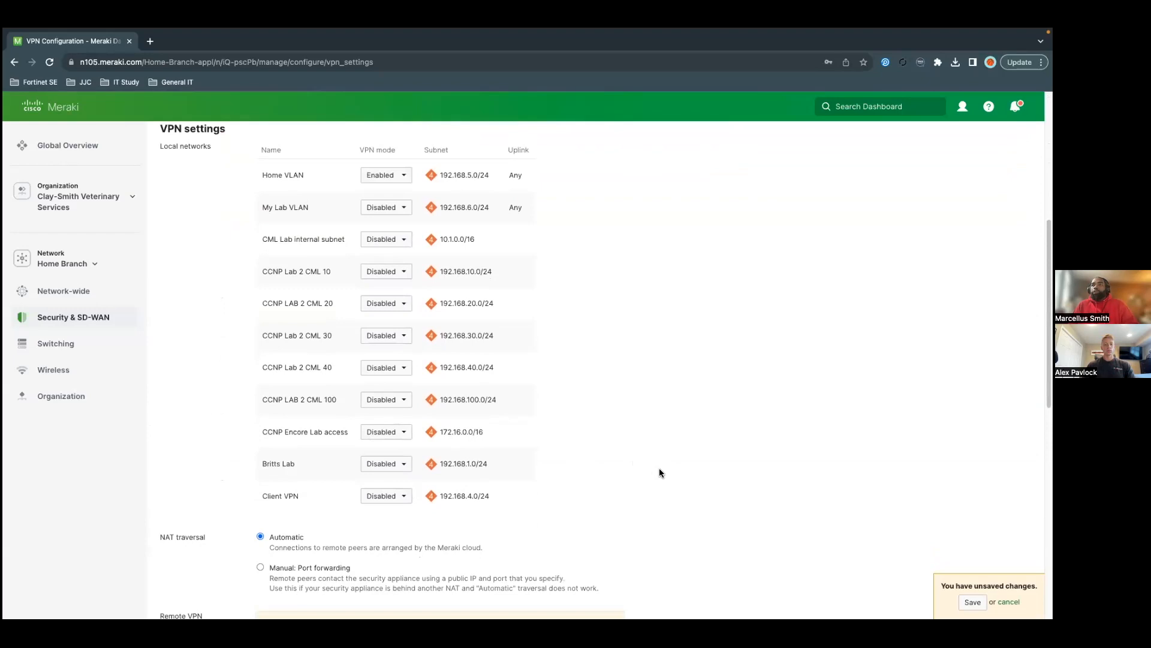
{"action": "scroll", "coordinate": [659, 469], "scroll_direction": "down", "scroll_amount": 8}
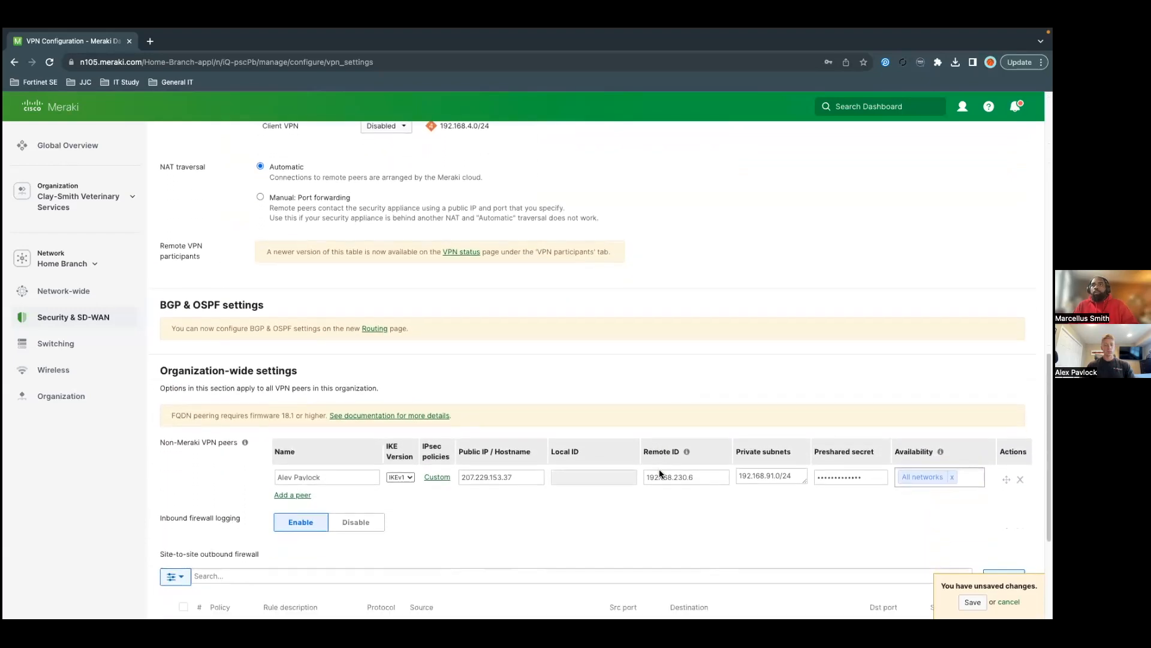
{"action": "scroll", "coordinate": [660, 469], "scroll_direction": "down", "scroll_amount": 2}
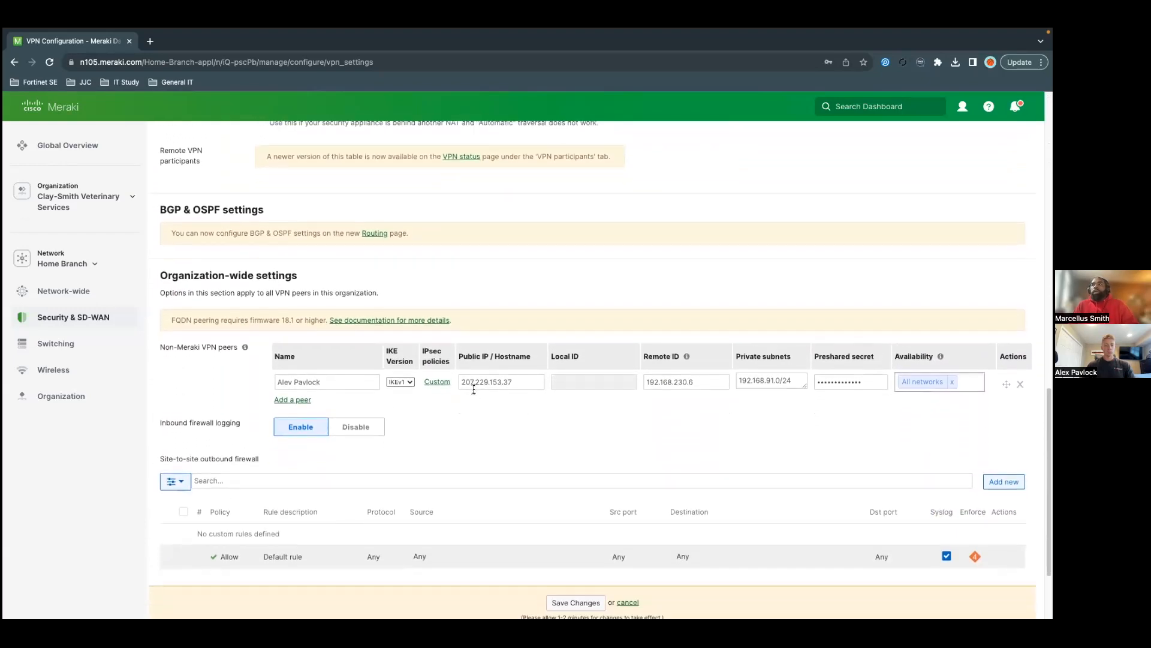
{"action": "left_click", "coordinate": [336, 380]}
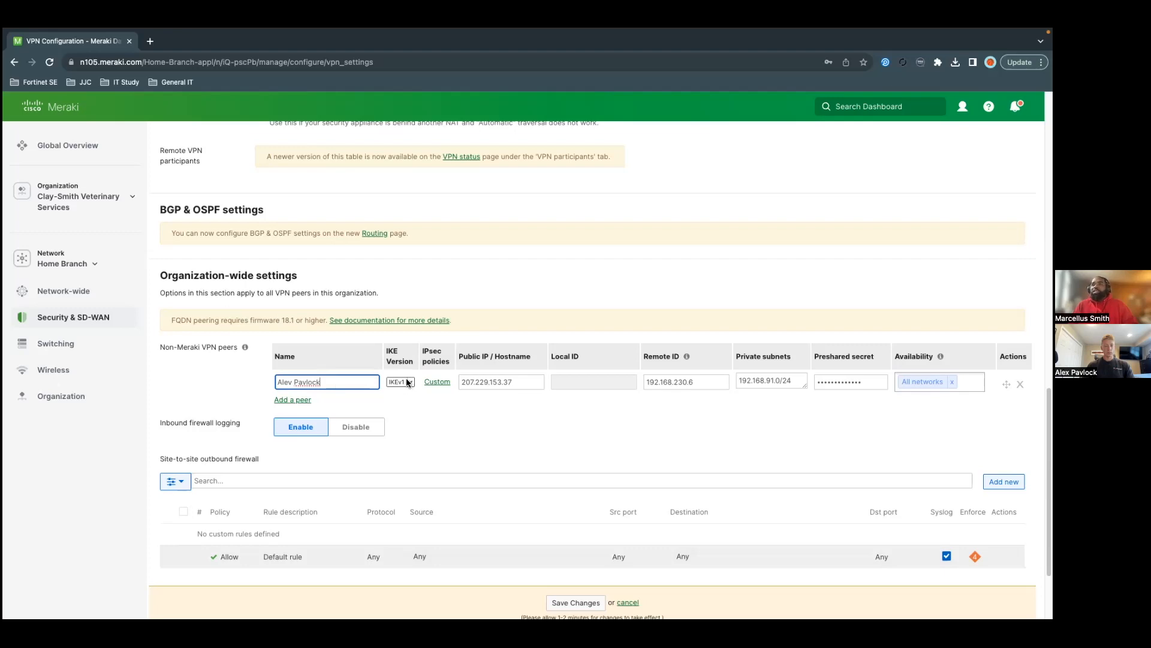
{"action": "left_click", "coordinate": [439, 383]}
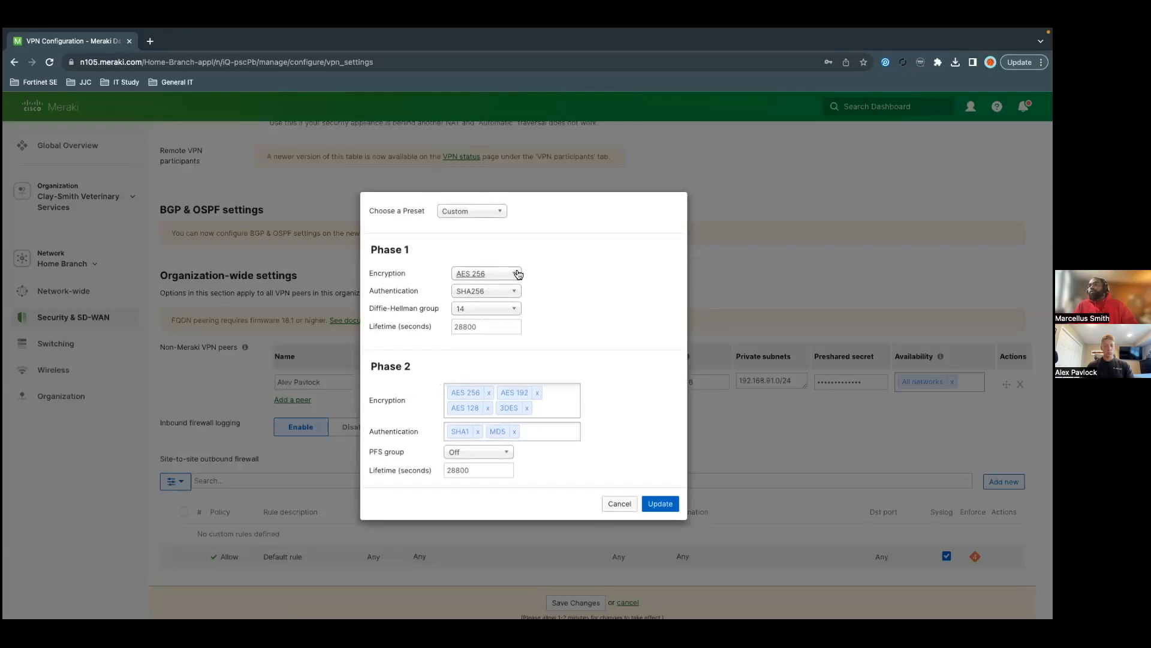
{"action": "left_click", "coordinate": [518, 277]}
{"action": "left_click", "coordinate": [517, 276]}
{"action": "left_click", "coordinate": [518, 277]}
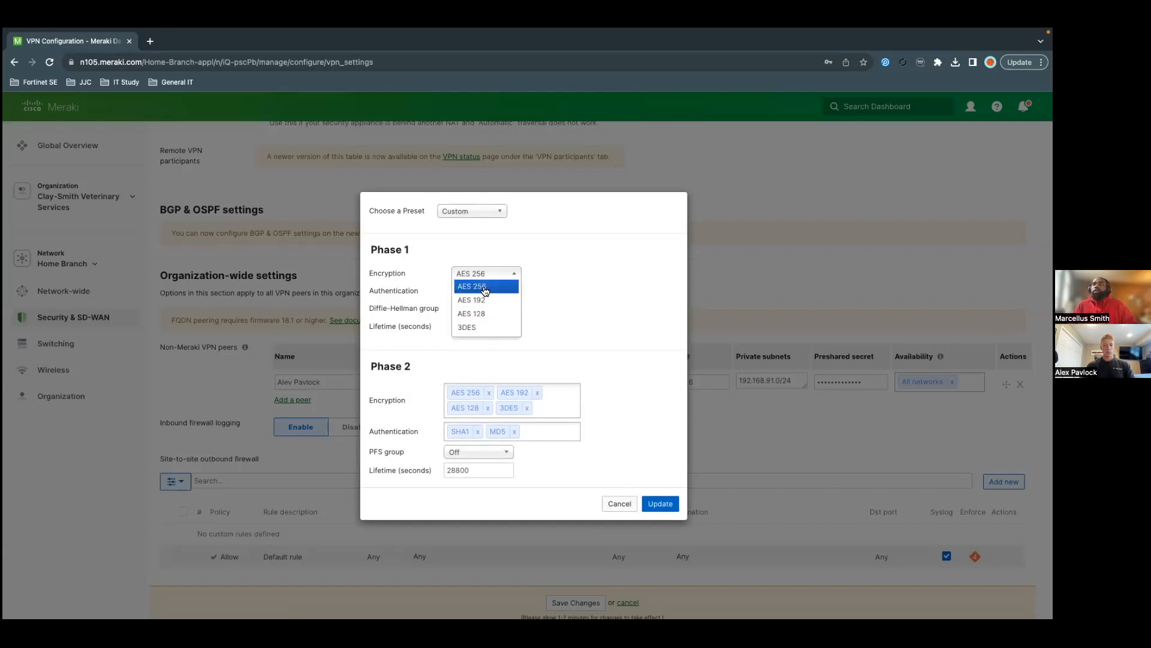
{"action": "left_click", "coordinate": [563, 282]}
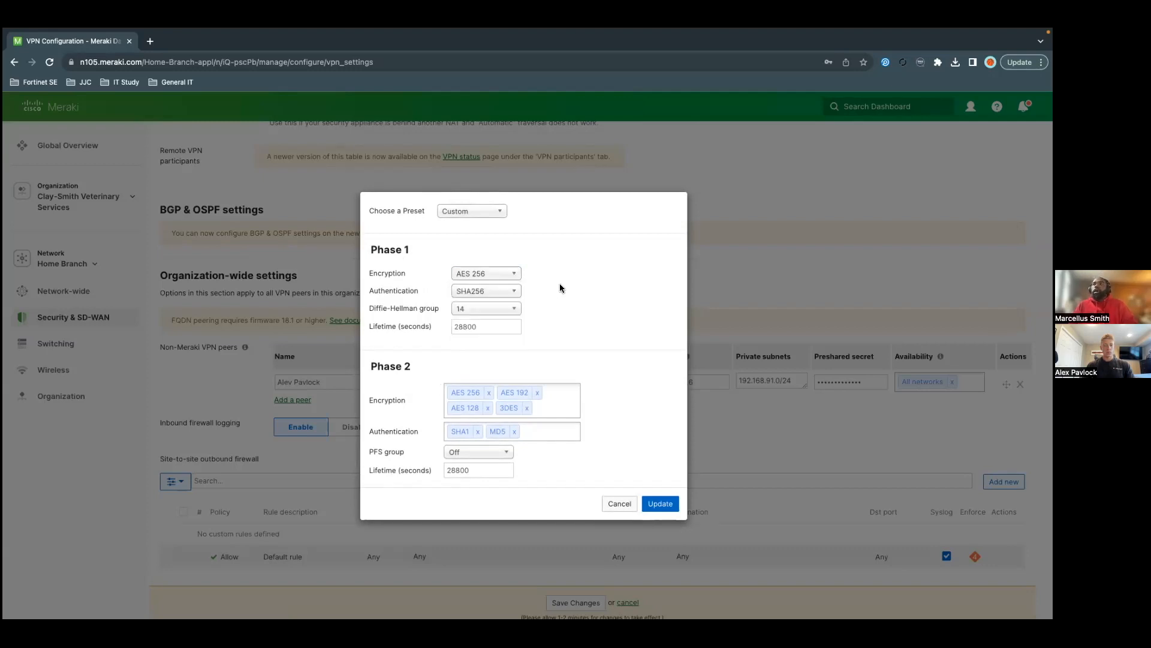
{"action": "left_click", "coordinate": [516, 298]}
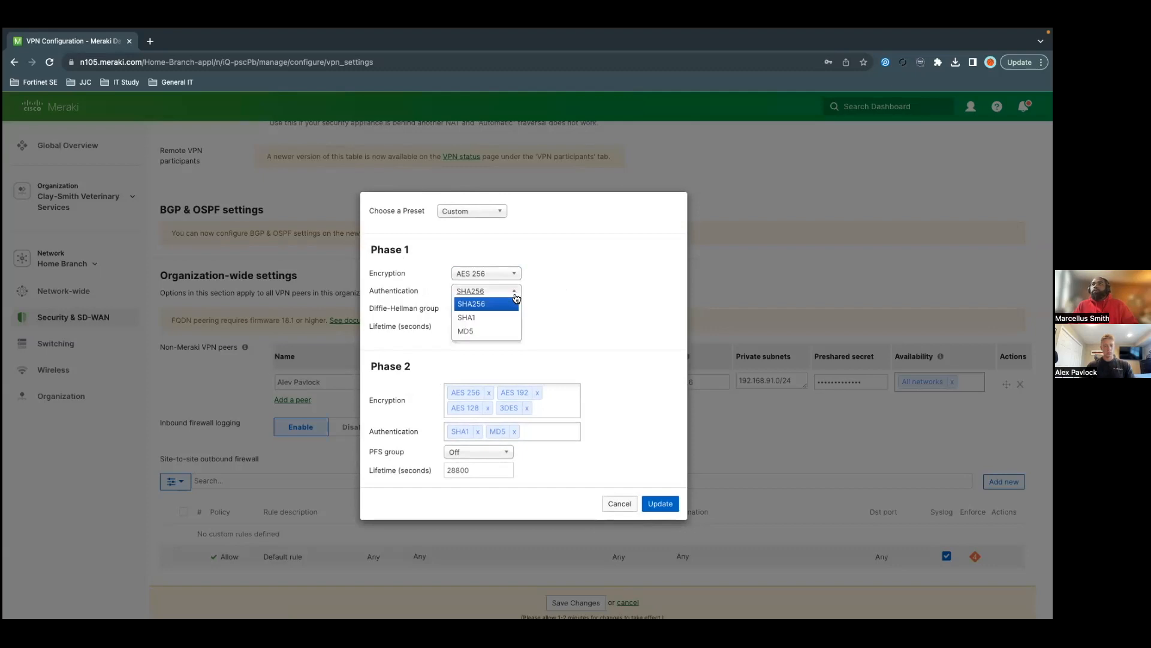
{"action": "left_click", "coordinate": [607, 288]}
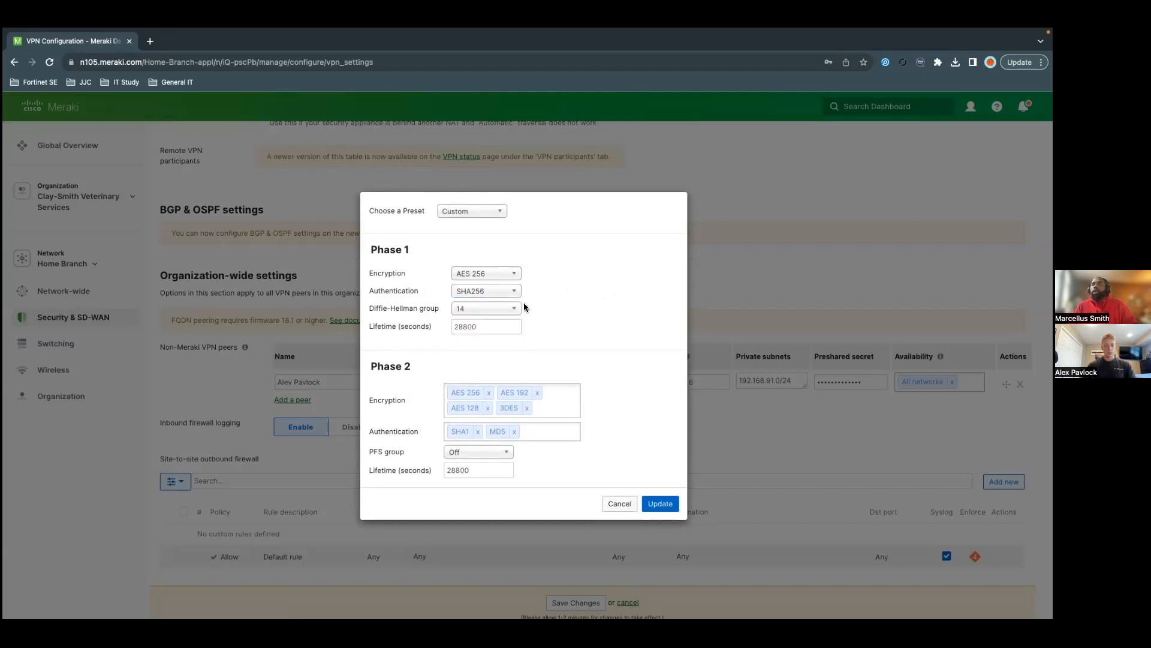
{"action": "left_click", "coordinate": [511, 313]}
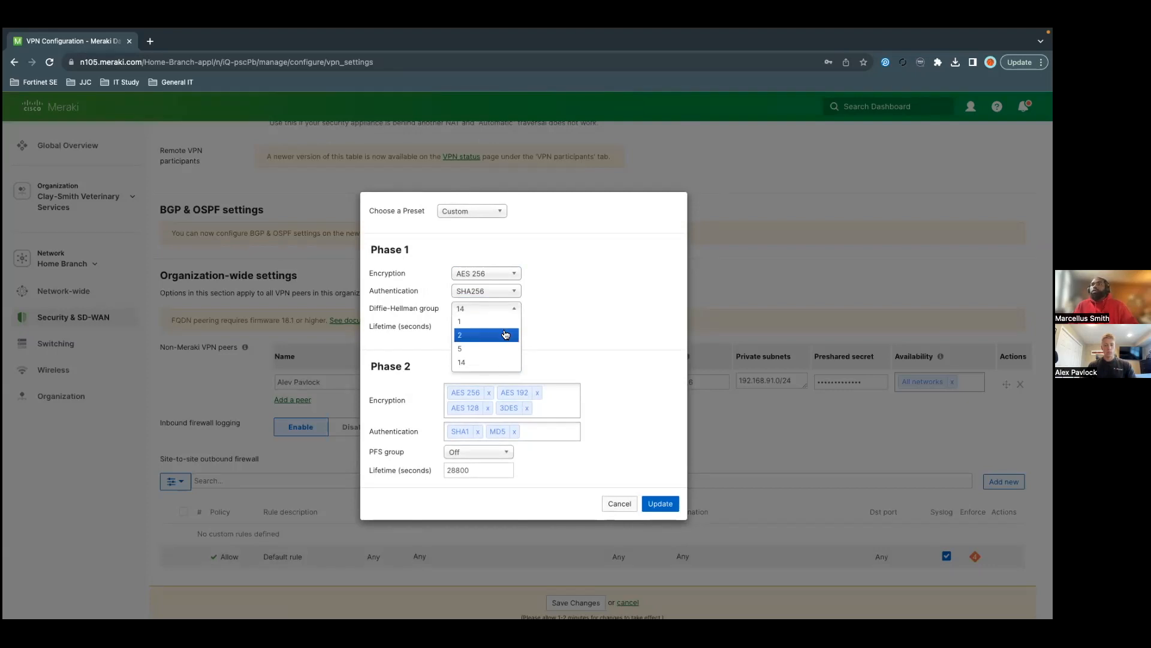
{"action": "left_click", "coordinate": [516, 312]}
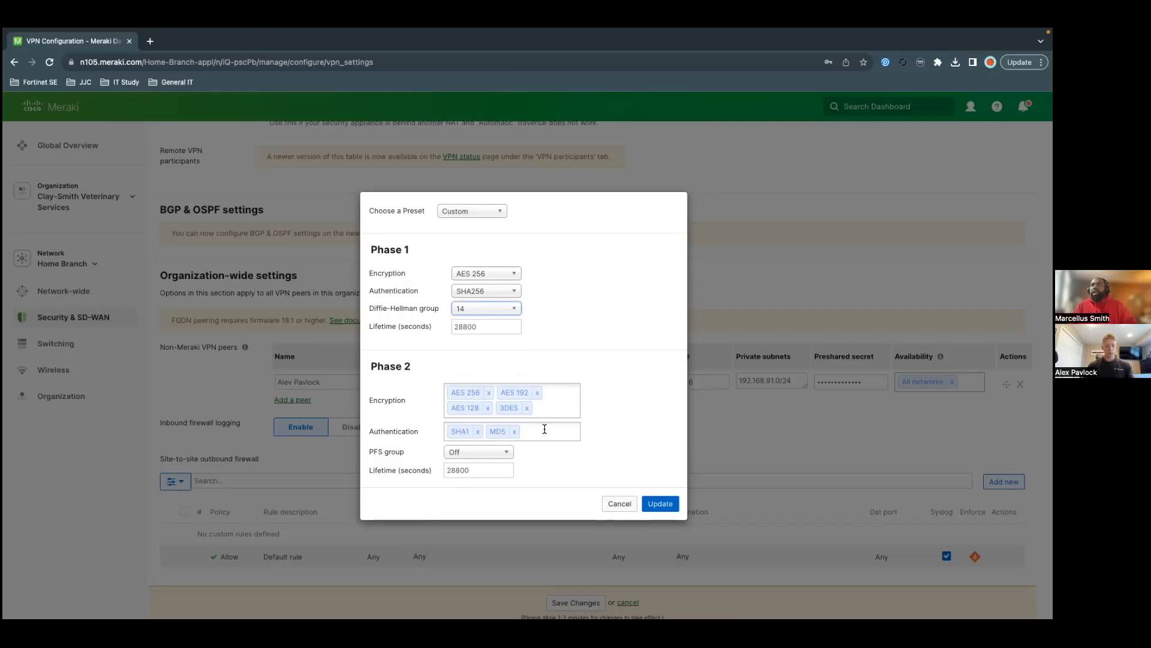
{"action": "left_click", "coordinate": [657, 505]}
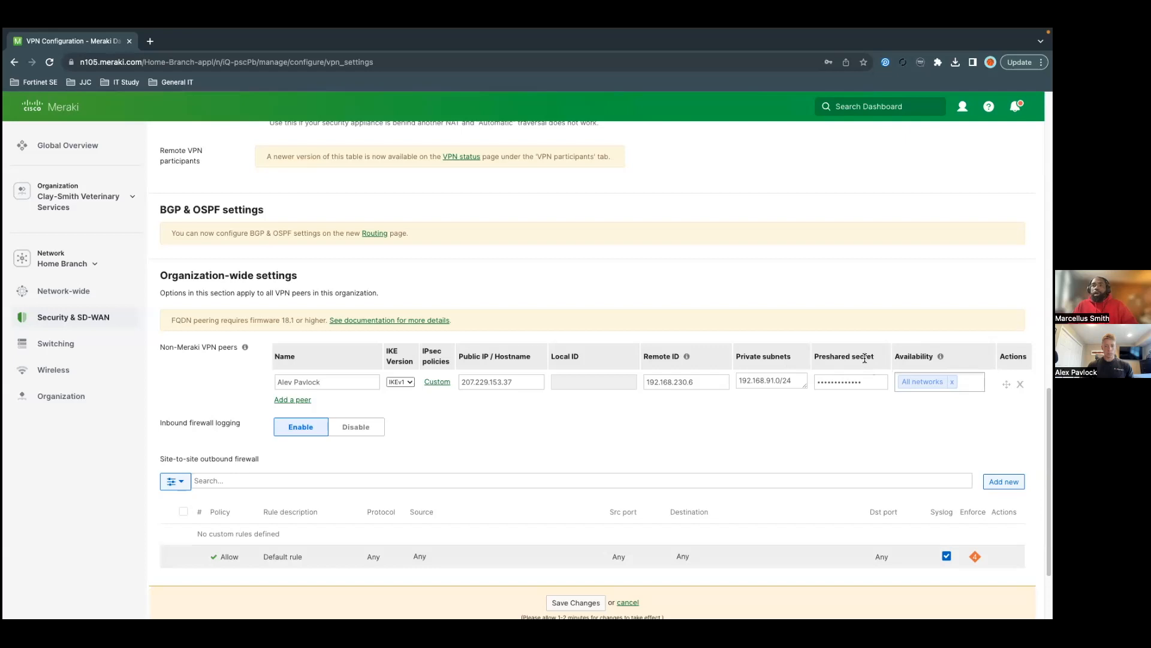
Step: Save the Hub (Mesh) and non-Meraki peer settings with Save Changes at the page bottom
{"action": "mouse_move", "coordinate": [936, 356]}
{"action": "scroll", "coordinate": [608, 533], "scroll_direction": "down", "scroll_amount": 1}
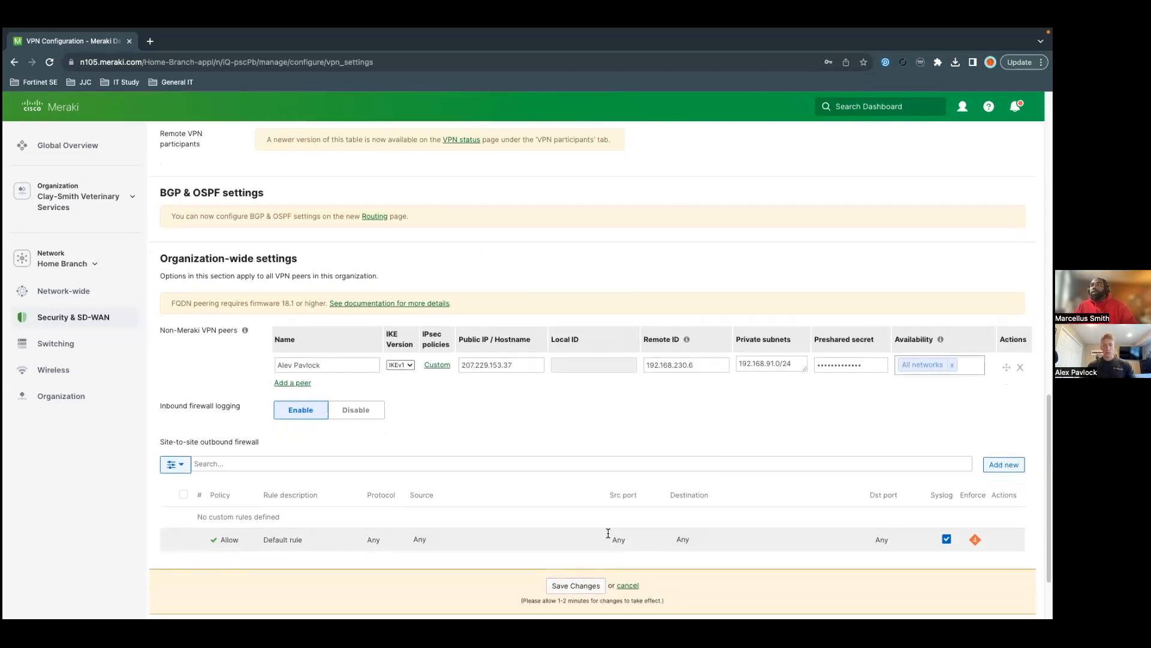
{"action": "left_click", "coordinate": [588, 594]}
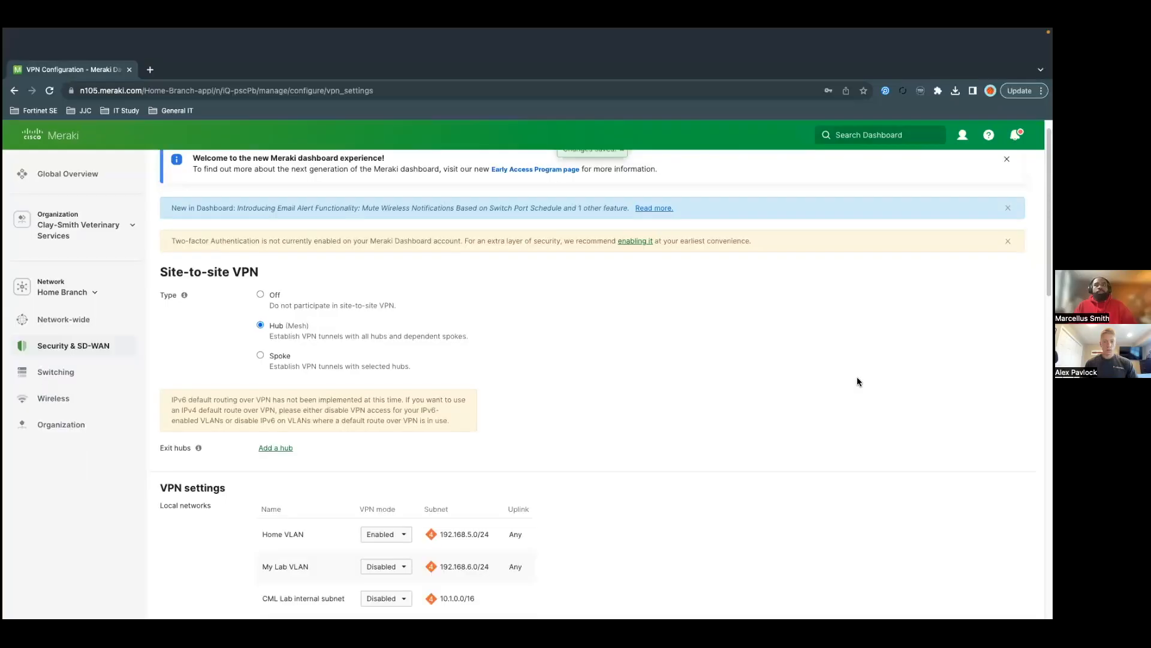
Step: Scroll down the saved Site-to-site VPN page to review the peers table
{"action": "scroll", "coordinate": [858, 377], "scroll_direction": "down", "scroll_amount": 5}
{"action": "scroll", "coordinate": [772, 411], "scroll_direction": "down", "scroll_amount": 7}
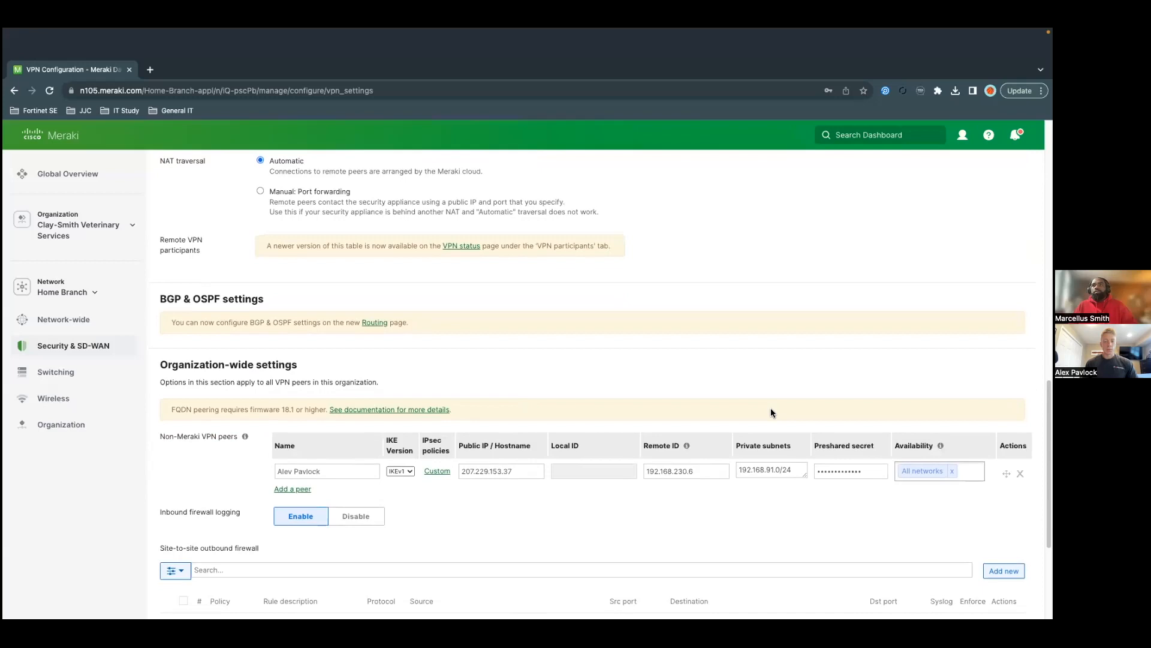
{"action": "scroll", "coordinate": [769, 417], "scroll_direction": "down", "scroll_amount": 1}
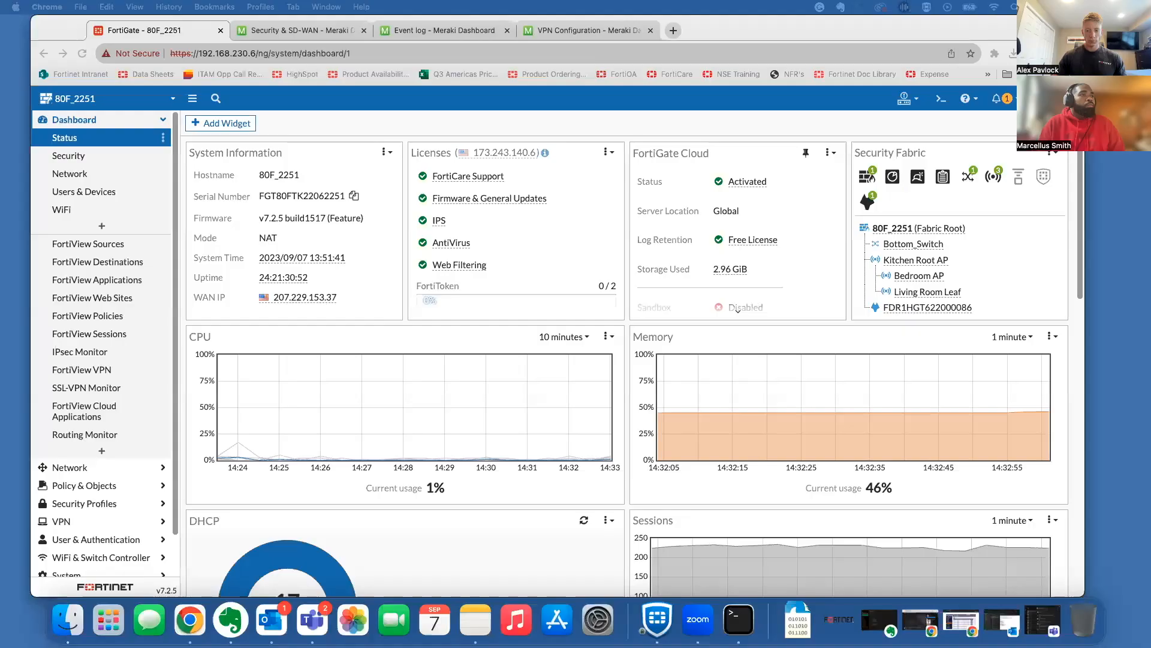
Step: In the FortiGate IPsec Wizard, pick Cisco as remote device, then switch to the Custom template
{"action": "left_click", "coordinate": [427, 132]}
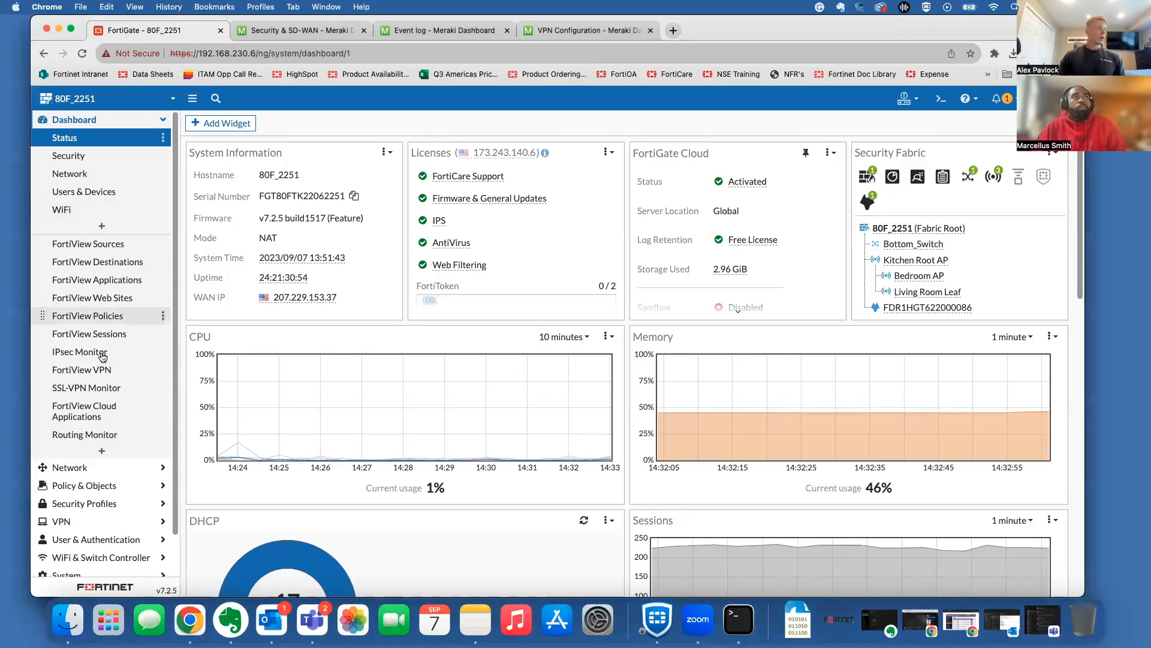
{"action": "left_click", "coordinate": [82, 519]}
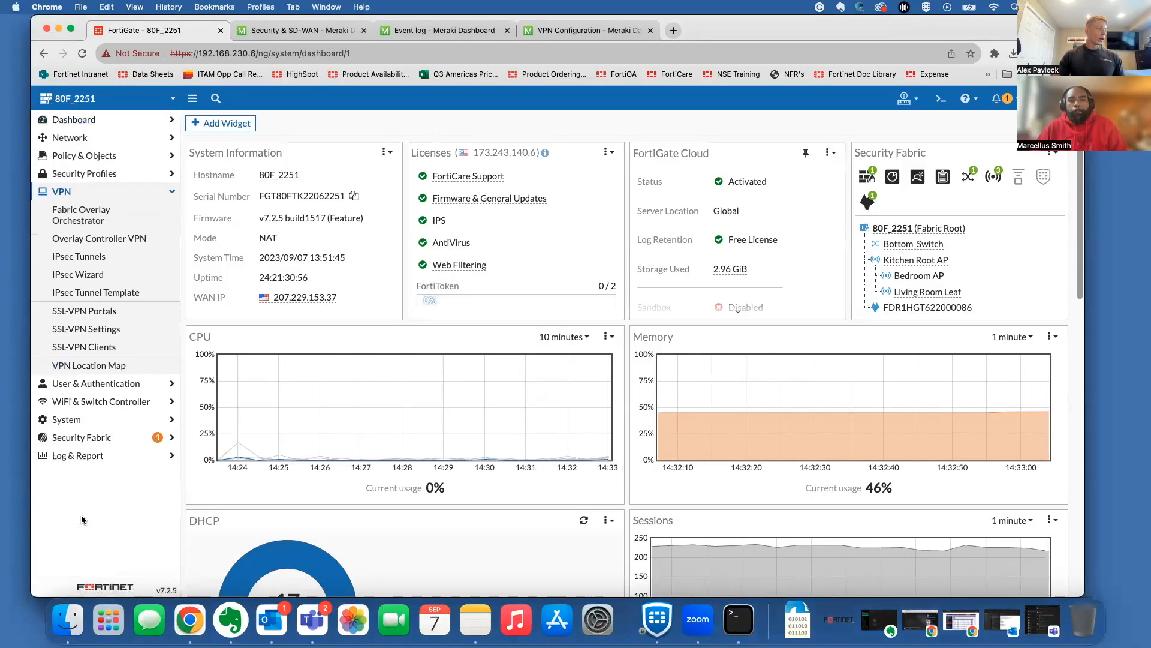
{"action": "left_click", "coordinate": [96, 280]}
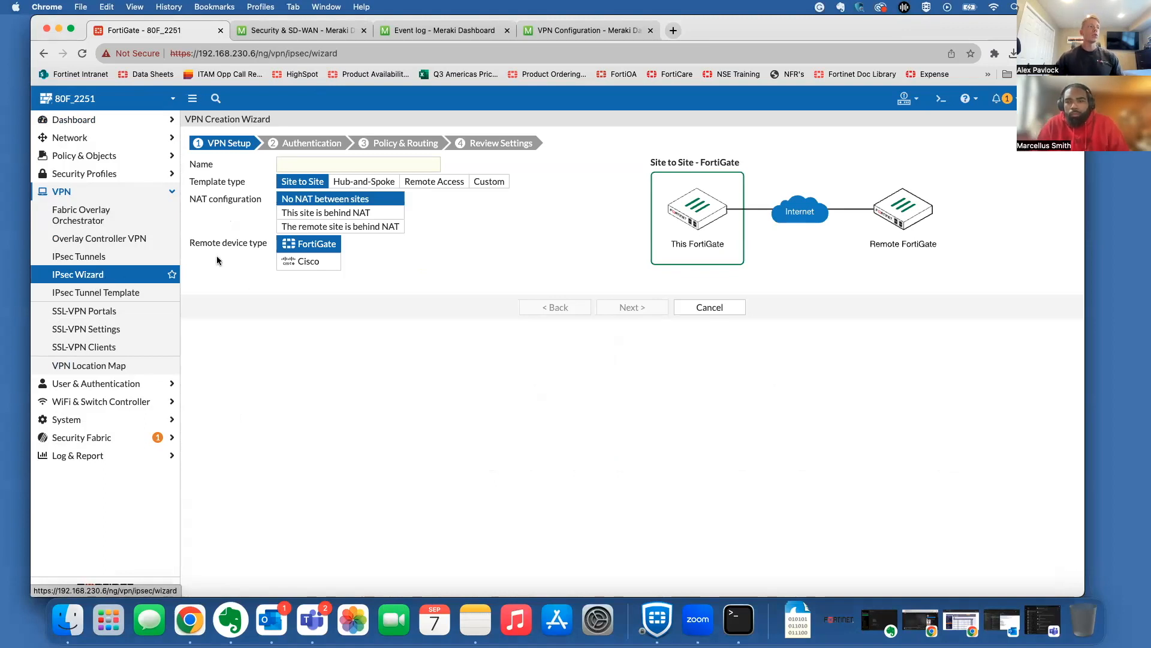
{"action": "left_click", "coordinate": [303, 262]}
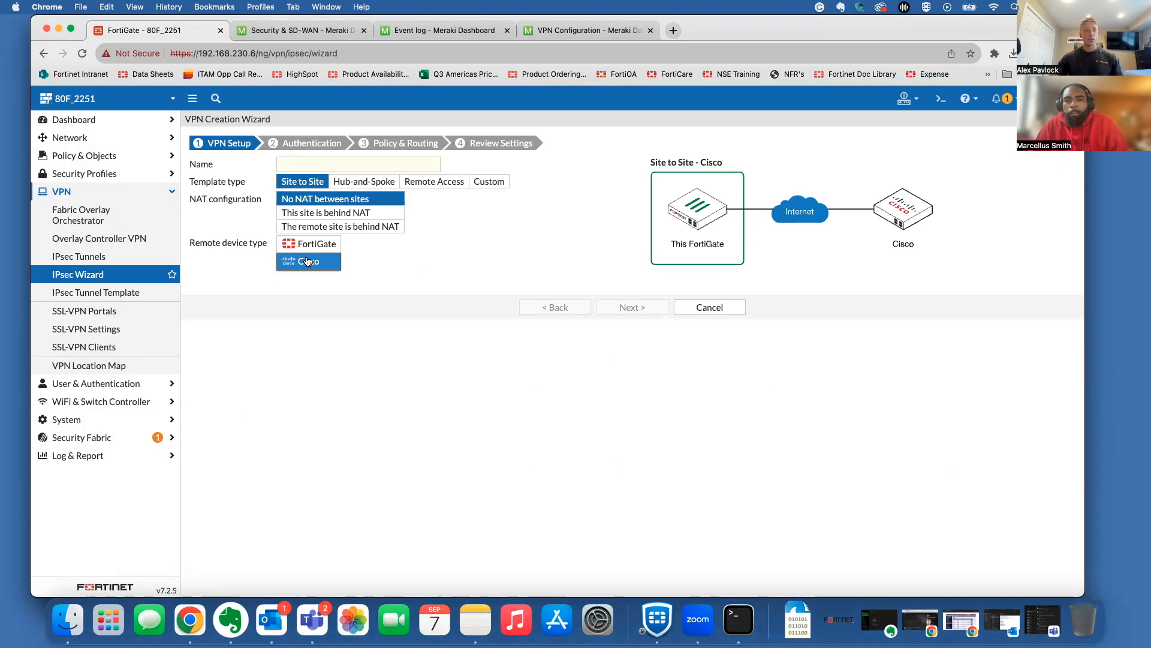
{"action": "left_click", "coordinate": [325, 166]}
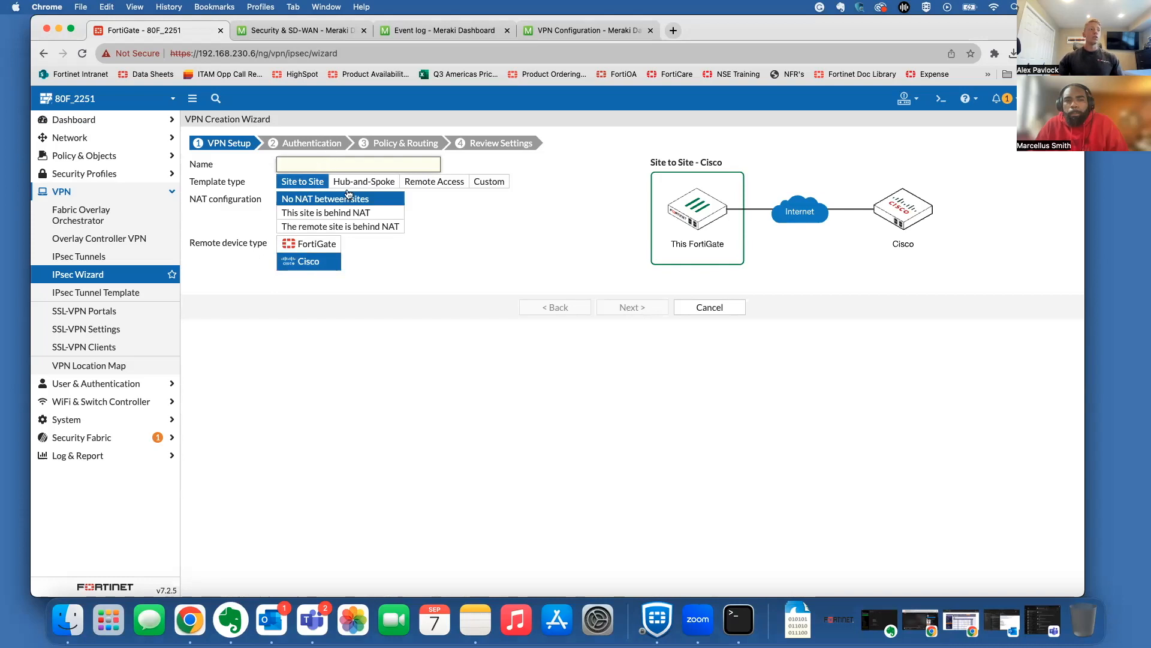
{"action": "left_click", "coordinate": [488, 182]}
Step: Name the new tunnel Gate_to_MX and continue to its settings
{"action": "left_click", "coordinate": [397, 163]}
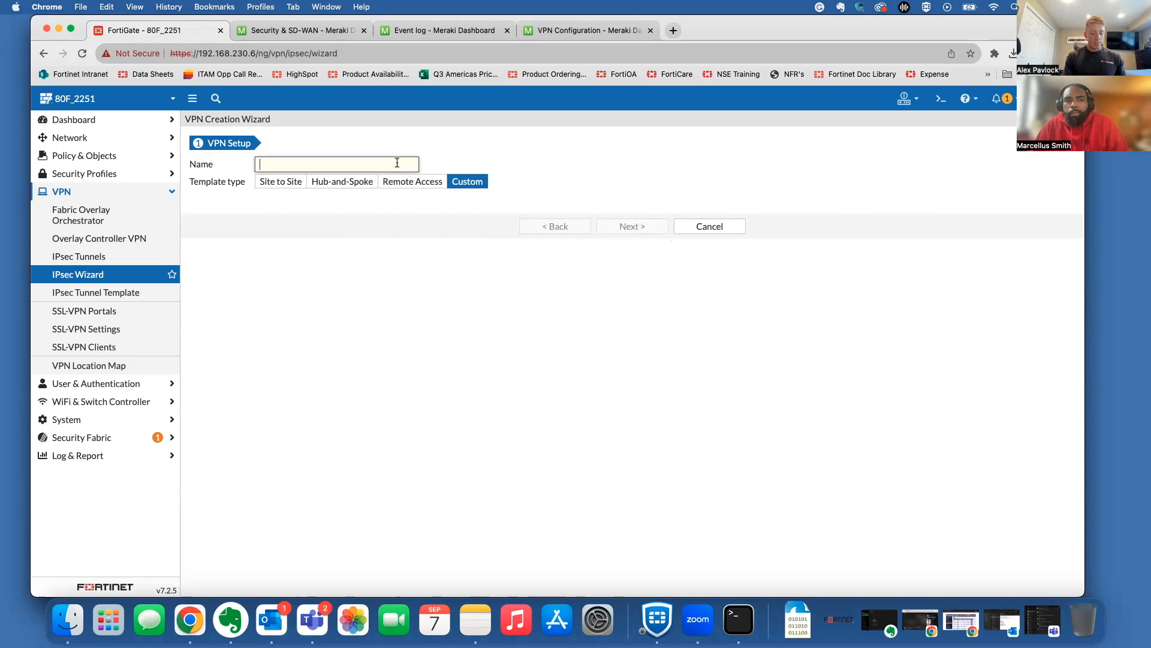
{"action": "type", "text": "Gatre_"}
{"action": "key", "text": "BackSpace"}
{"action": "key", "text": "BackSpace"}
{"action": "key", "text": "BackSpace"}
{"action": "type", "text": "e-t_to_MX"}
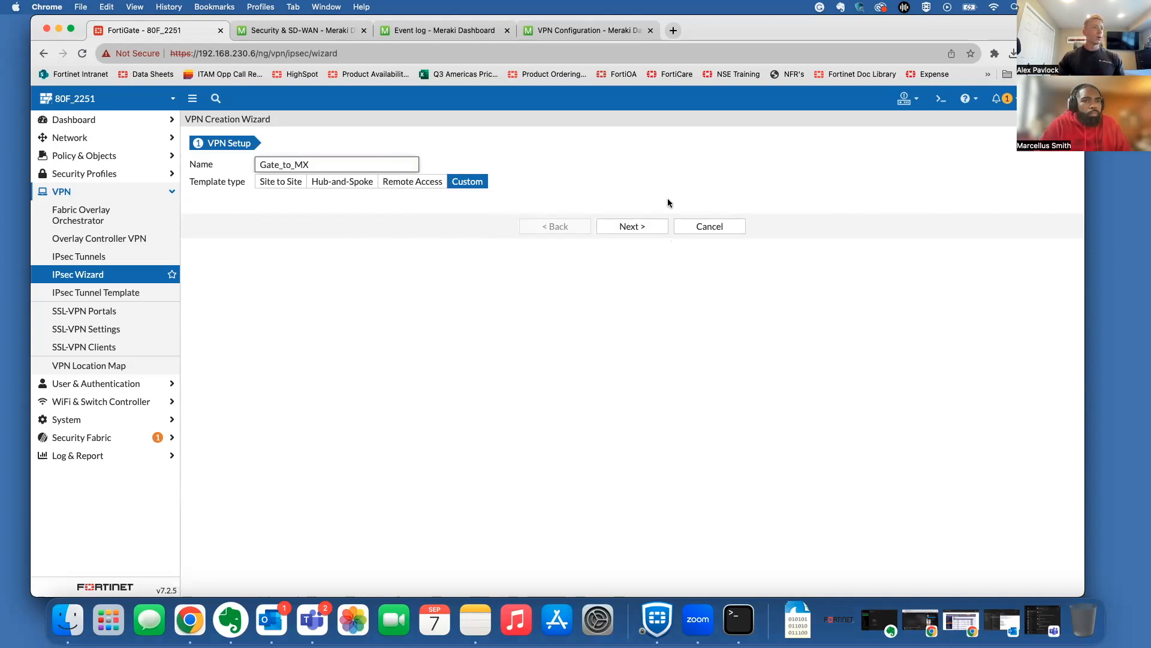
{"action": "left_click", "coordinate": [637, 226]}
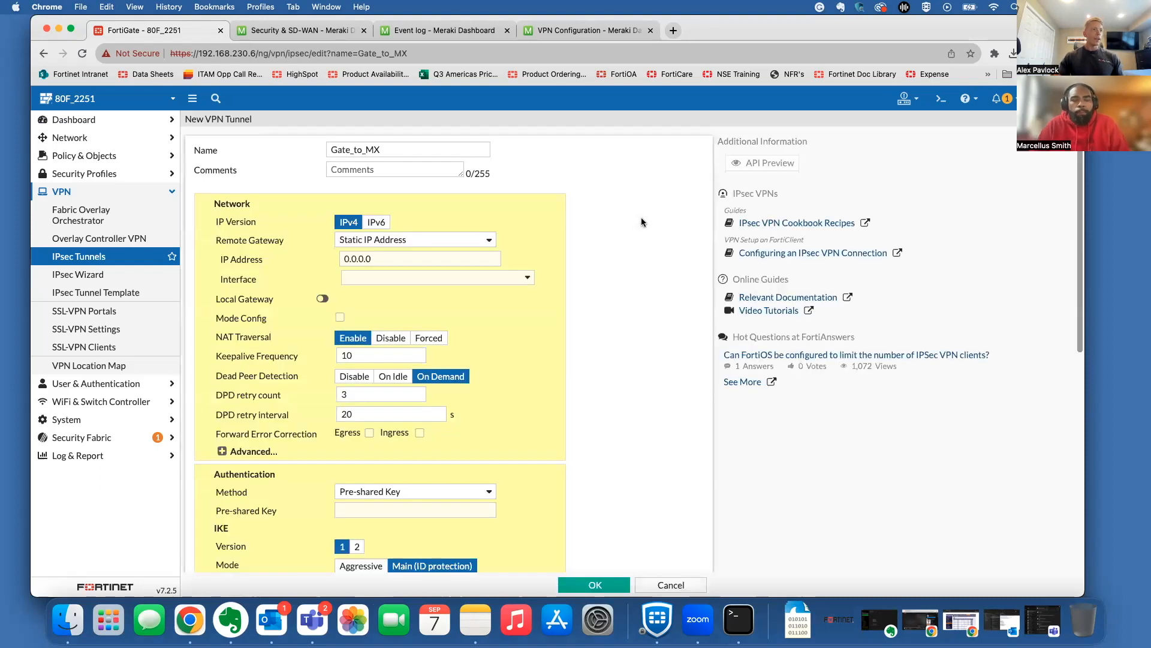
Step: Set the remote gateway to Static IP Address 24.1.60.156
{"action": "scroll", "coordinate": [604, 270], "scroll_direction": "down", "scroll_amount": 2}
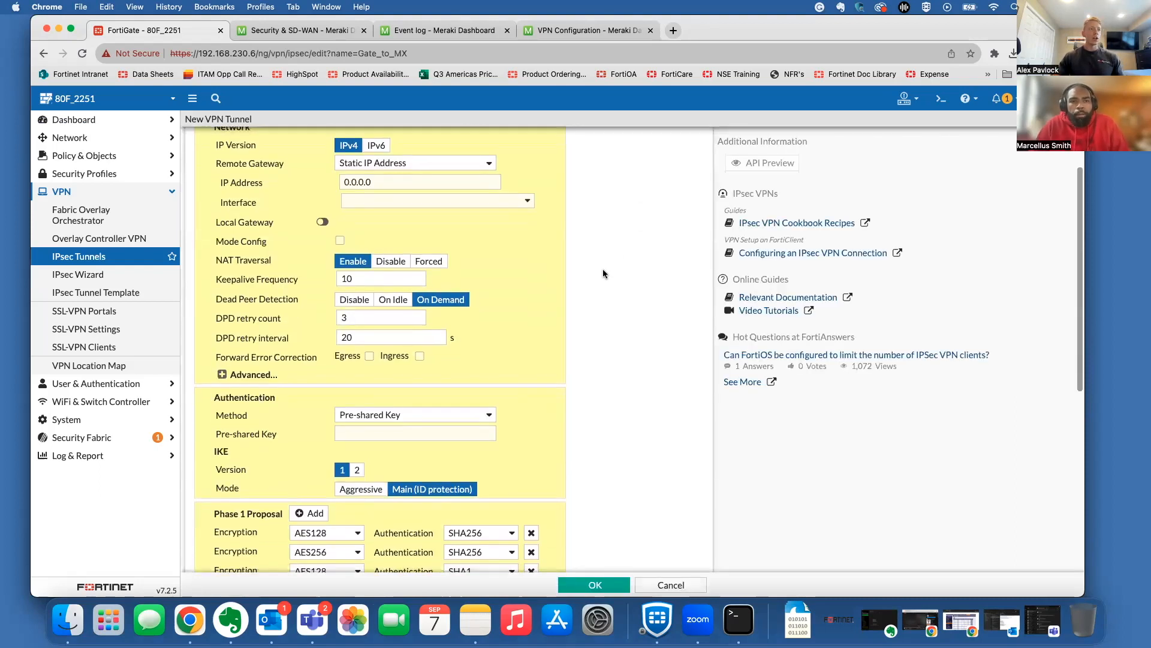
{"action": "scroll", "coordinate": [602, 269], "scroll_direction": "up", "scroll_amount": 1}
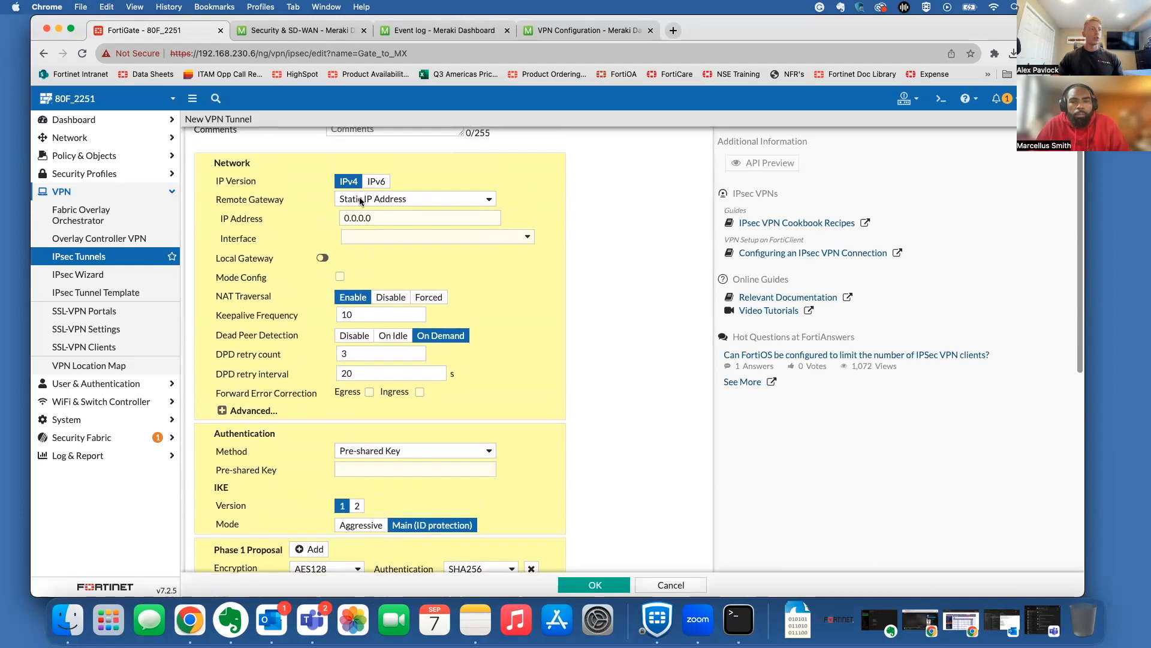
{"action": "left_click_drag", "start_coordinate": [372, 216], "coordinate": [321, 222]}
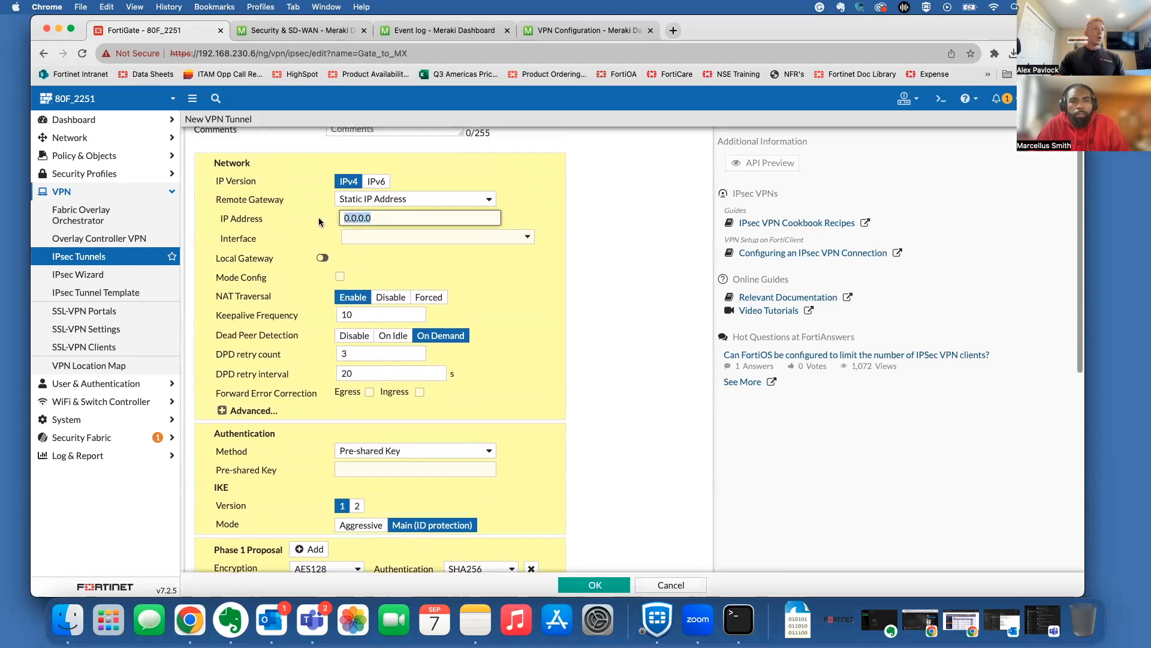
{"action": "left_click", "coordinate": [357, 201]}
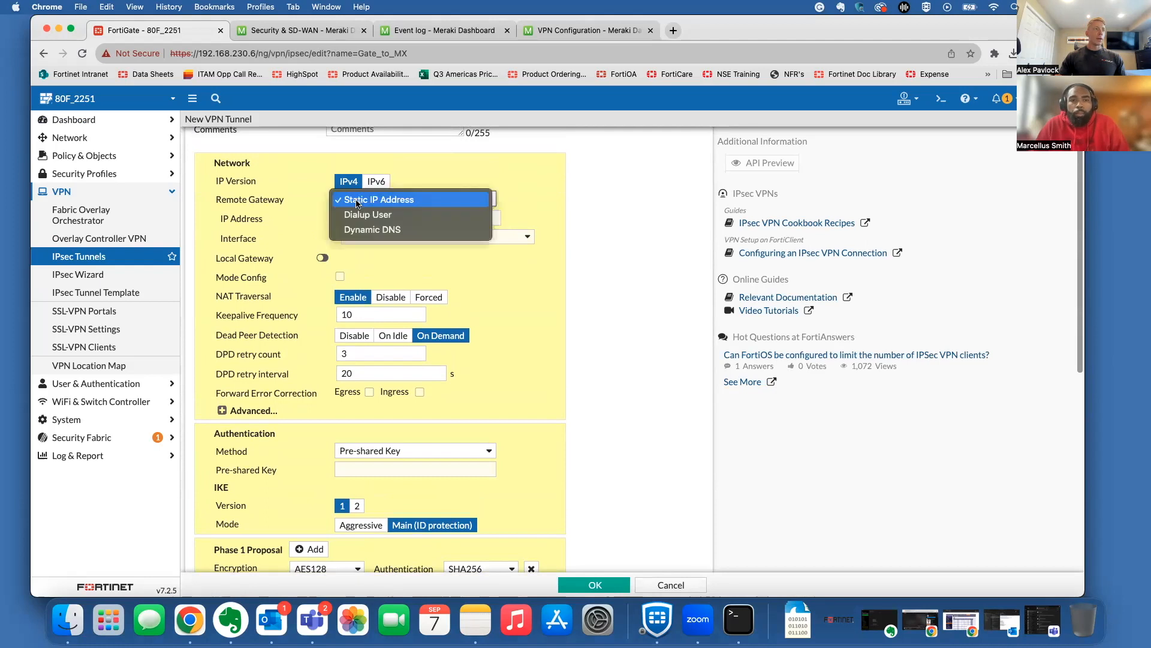
{"action": "left_click", "coordinate": [397, 201]}
{"action": "left_click_drag", "start_coordinate": [381, 218], "coordinate": [334, 220]}
{"action": "key", "text": "BackSpace"}
{"action": "type", "text": "24.1.60.156"}
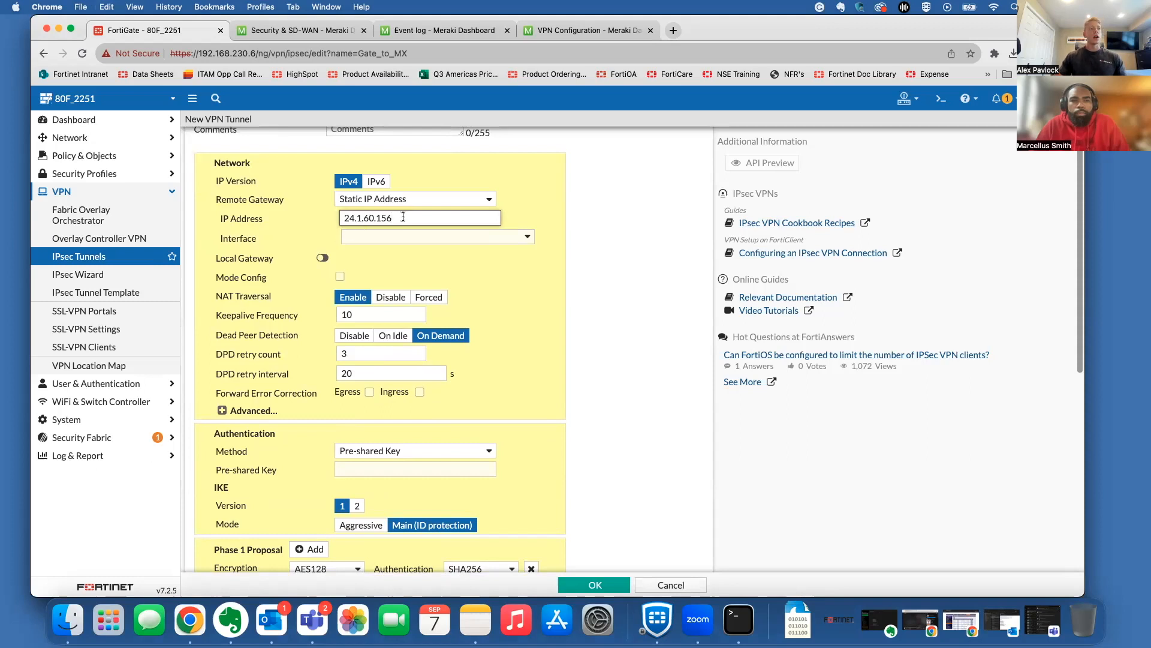
Step: Choose wan1 as the tunnel's outgoing interface
{"action": "left_click", "coordinate": [405, 238]}
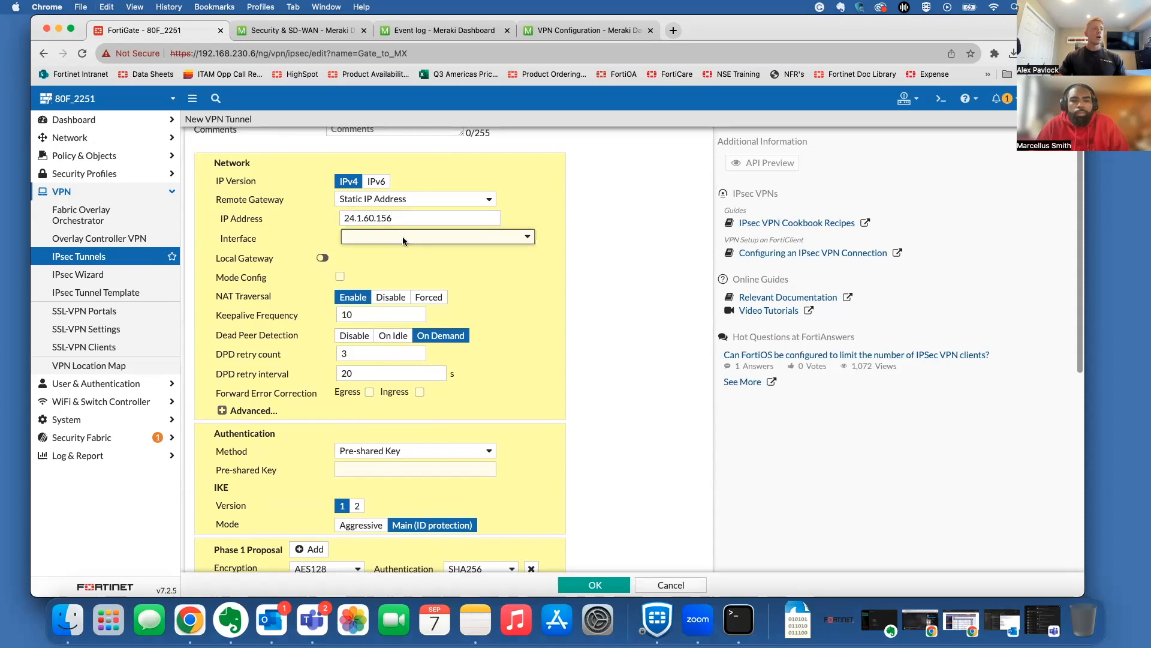
{"action": "scroll", "coordinate": [406, 321], "scroll_direction": "down", "scroll_amount": 5}
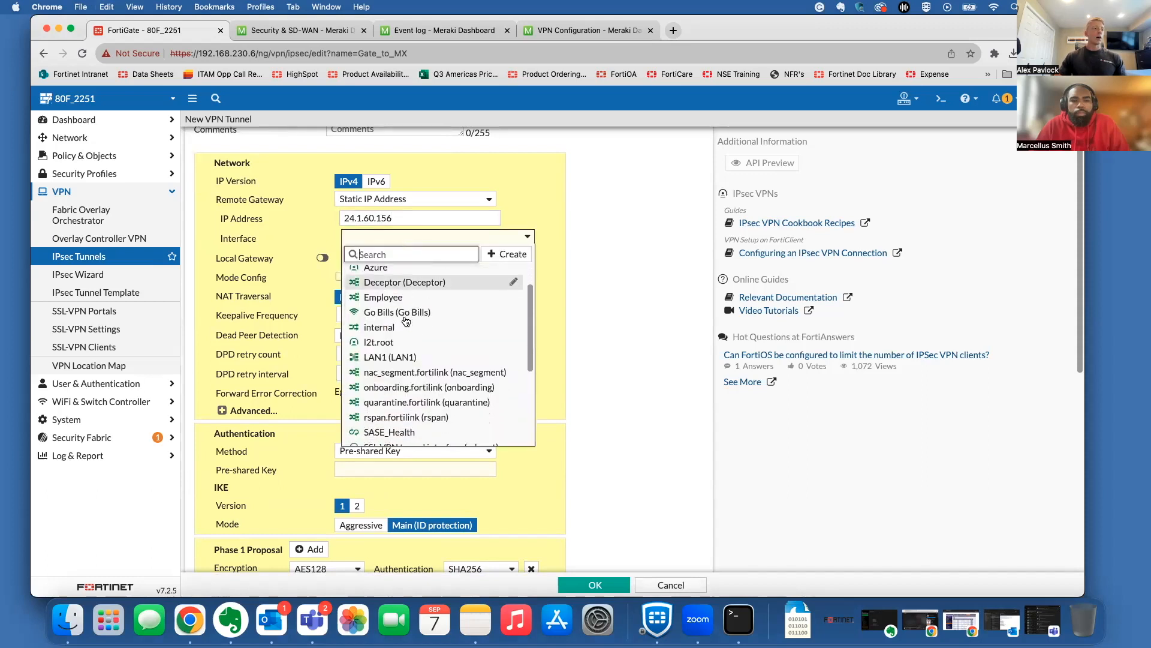
{"action": "scroll", "coordinate": [406, 320], "scroll_direction": "down", "scroll_amount": 2}
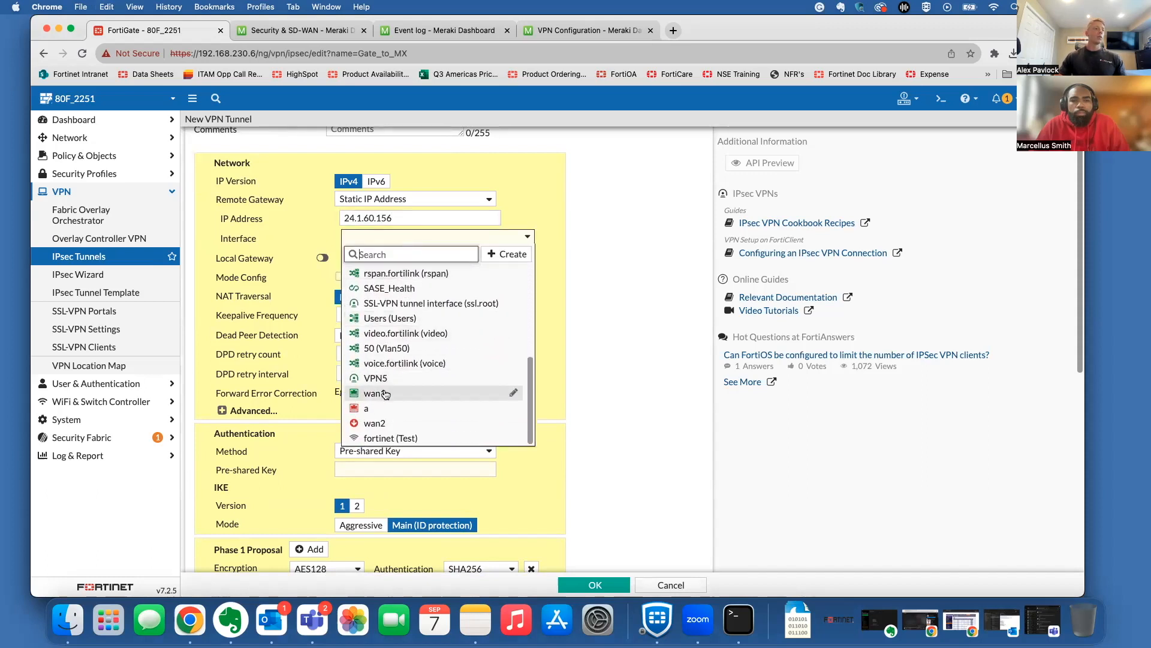
{"action": "left_click", "coordinate": [408, 396]}
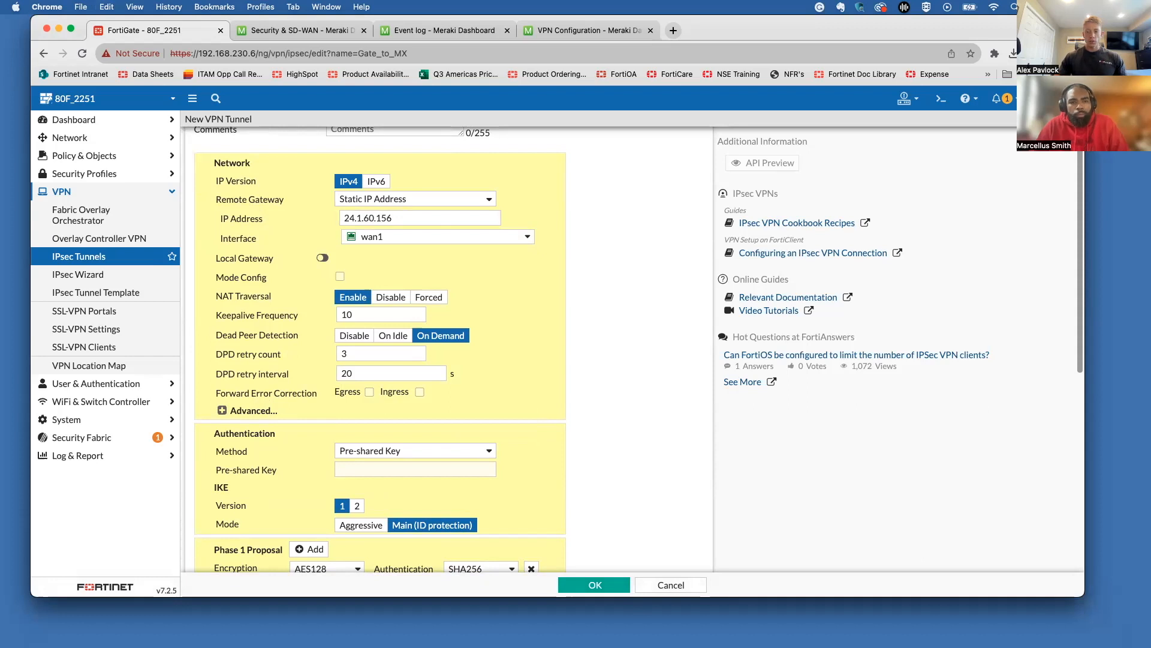
{"action": "key", "text": "super+Tab"}
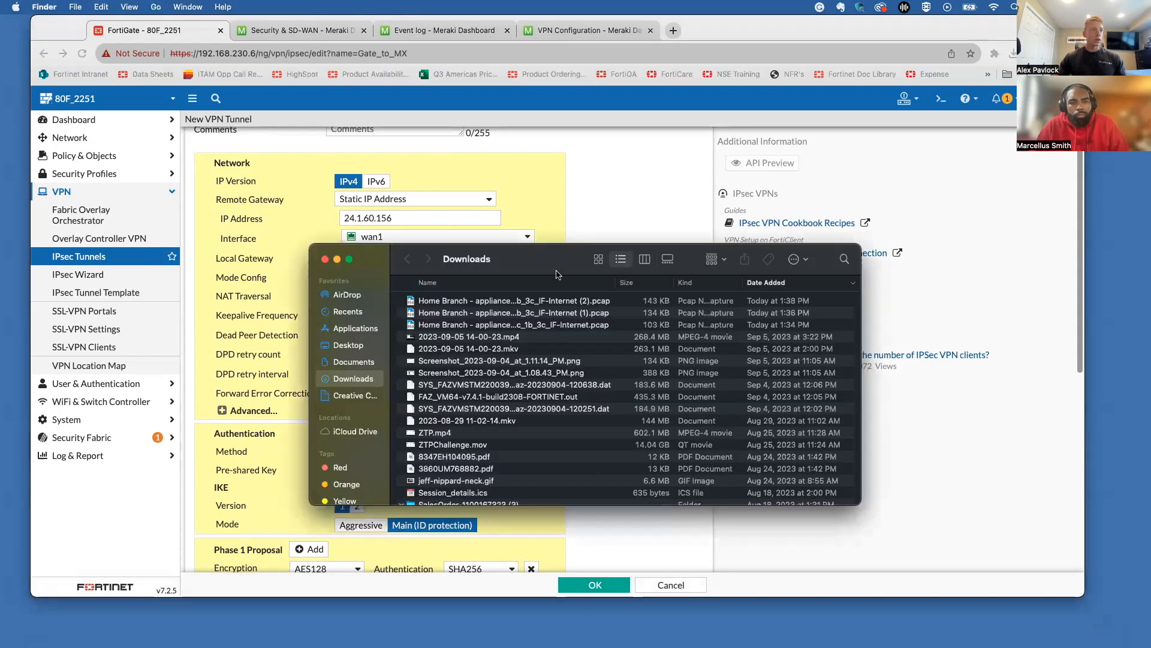
Step: Drag the Finder Downloads window onto the second monitor
{"action": "left_click_drag", "start_coordinate": [556, 275], "coordinate": [1150, 170]}
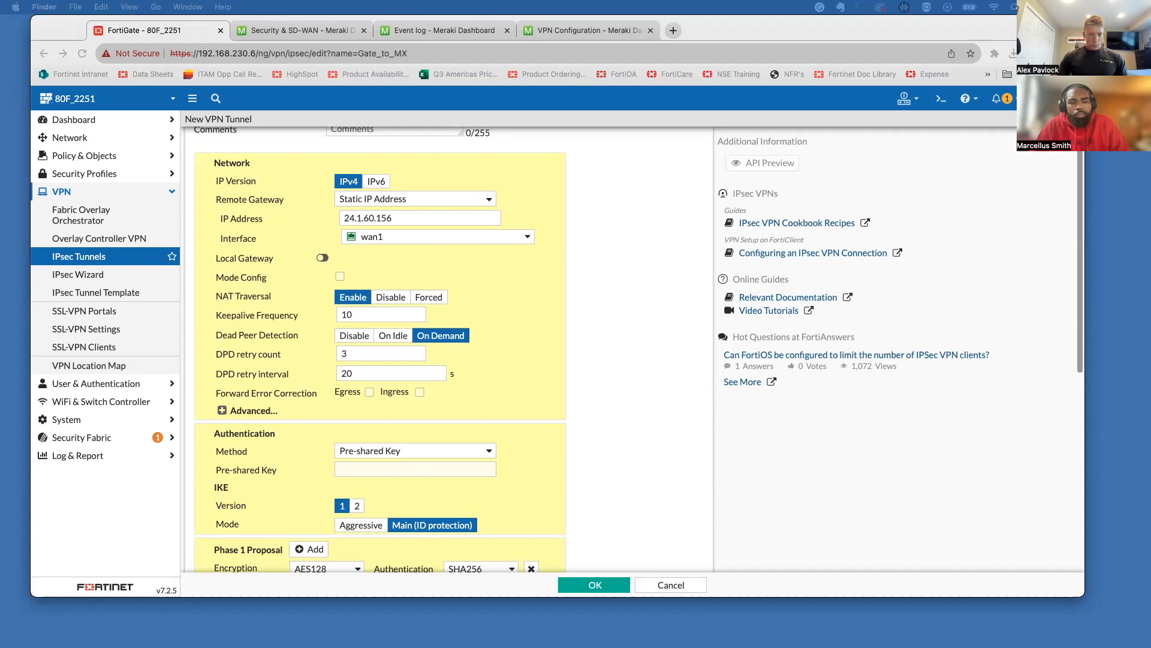
Step: Disable Dead Peer Detection on Gate_to_MX and expand the Advanced phase 1 options
{"action": "left_click", "coordinate": [473, 251]}
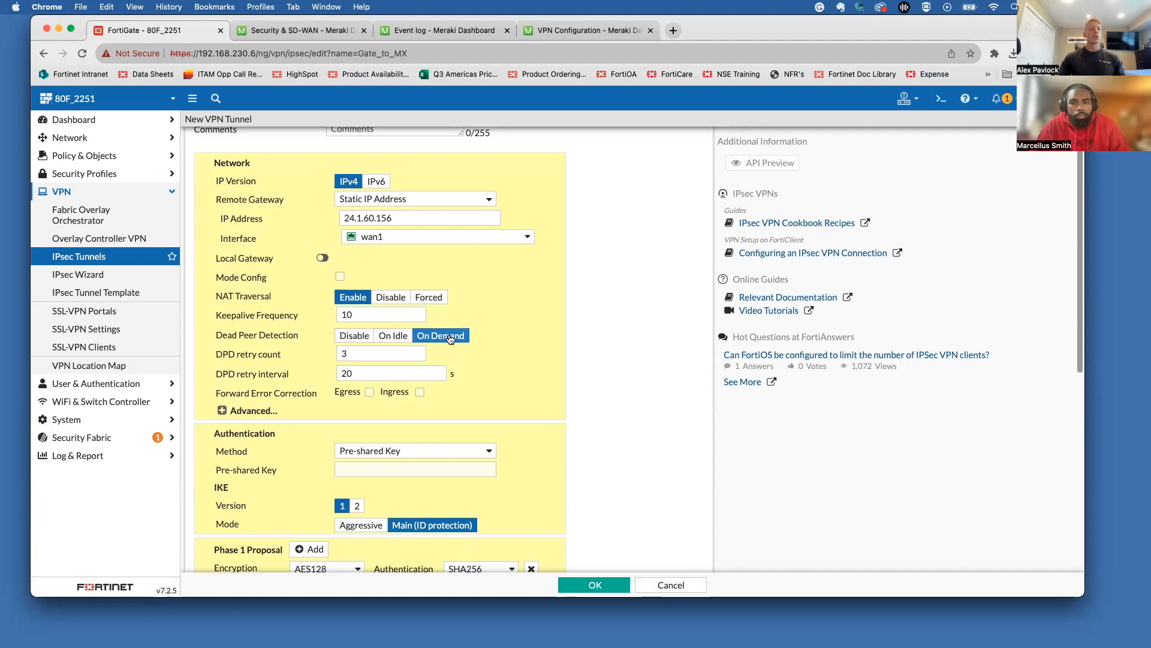
{"action": "left_click", "coordinate": [355, 335]}
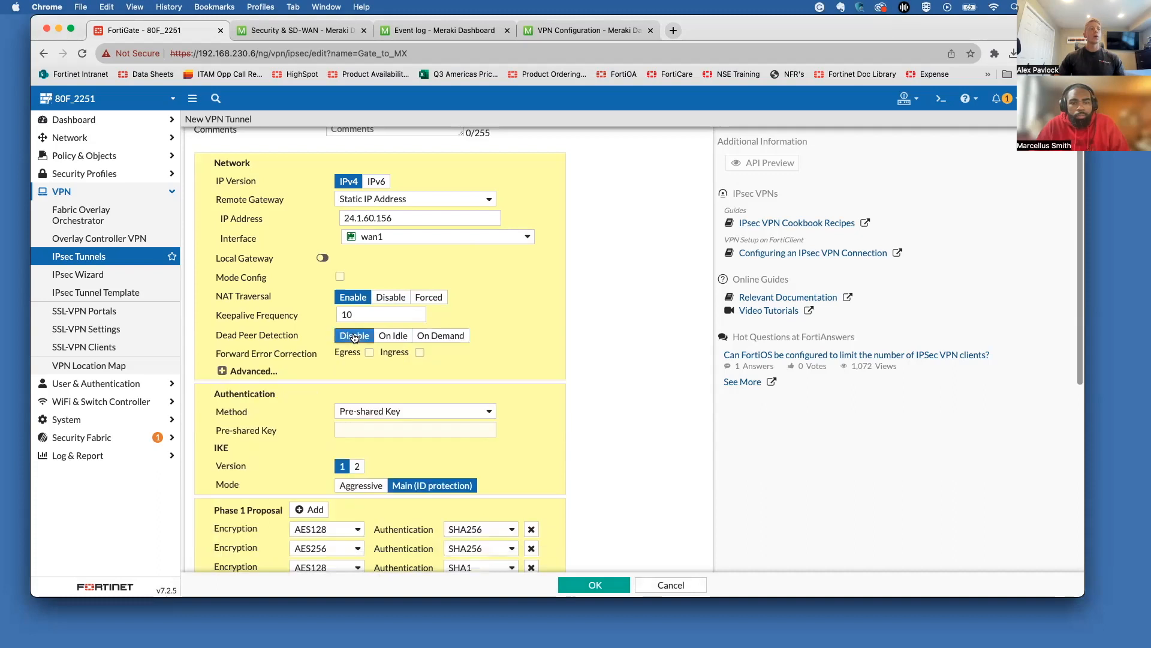
{"action": "left_click", "coordinate": [261, 374]}
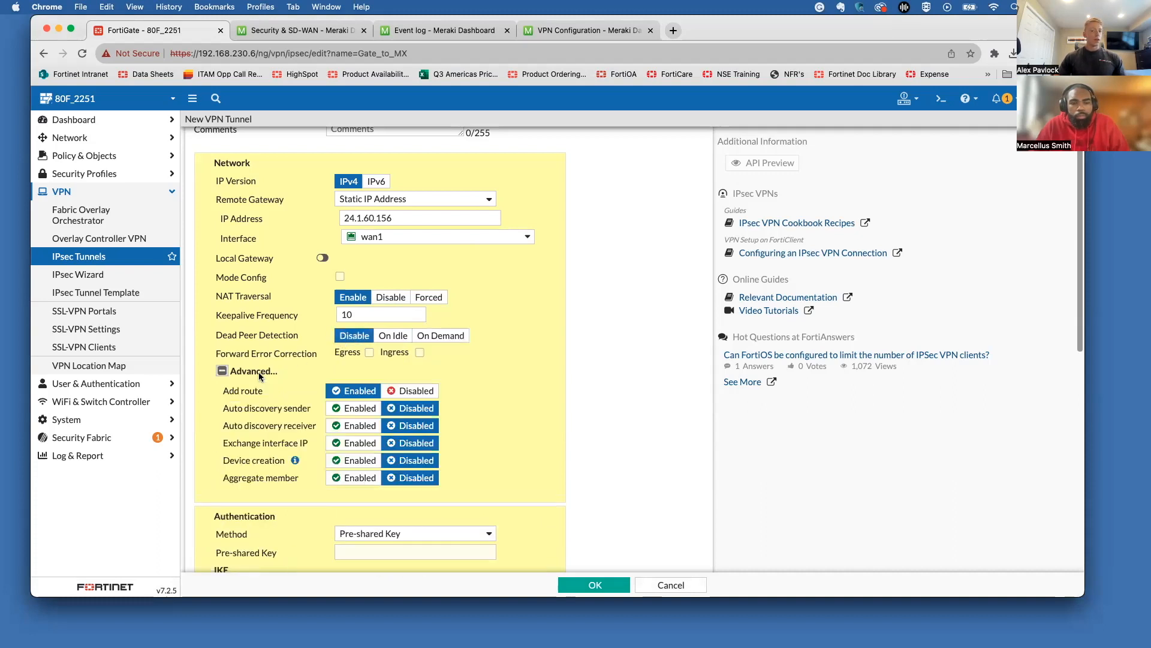
Step: Collapse Advanced and enter the pre-shared key, revealing it to verify before masking it
{"action": "left_click", "coordinate": [259, 374]}
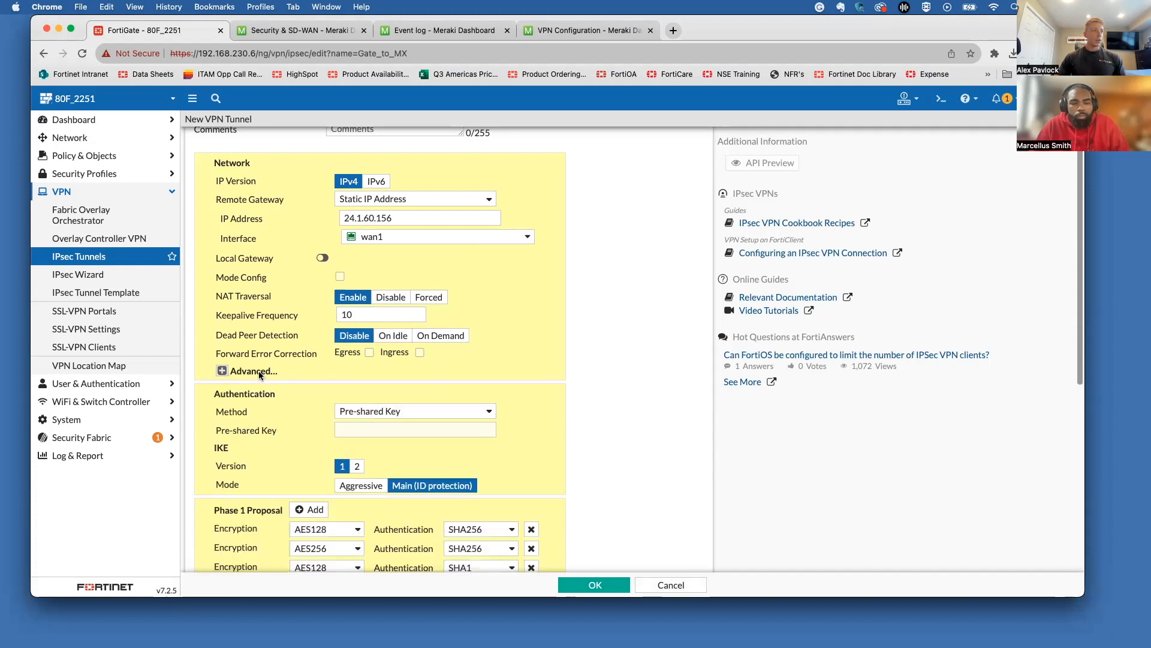
{"action": "scroll", "coordinate": [347, 276], "scroll_direction": "down", "scroll_amount": 3}
{"action": "scroll", "coordinate": [346, 280], "scroll_direction": "up", "scroll_amount": 1}
{"action": "left_click", "coordinate": [377, 309]}
{"action": "type", "text": "********"}
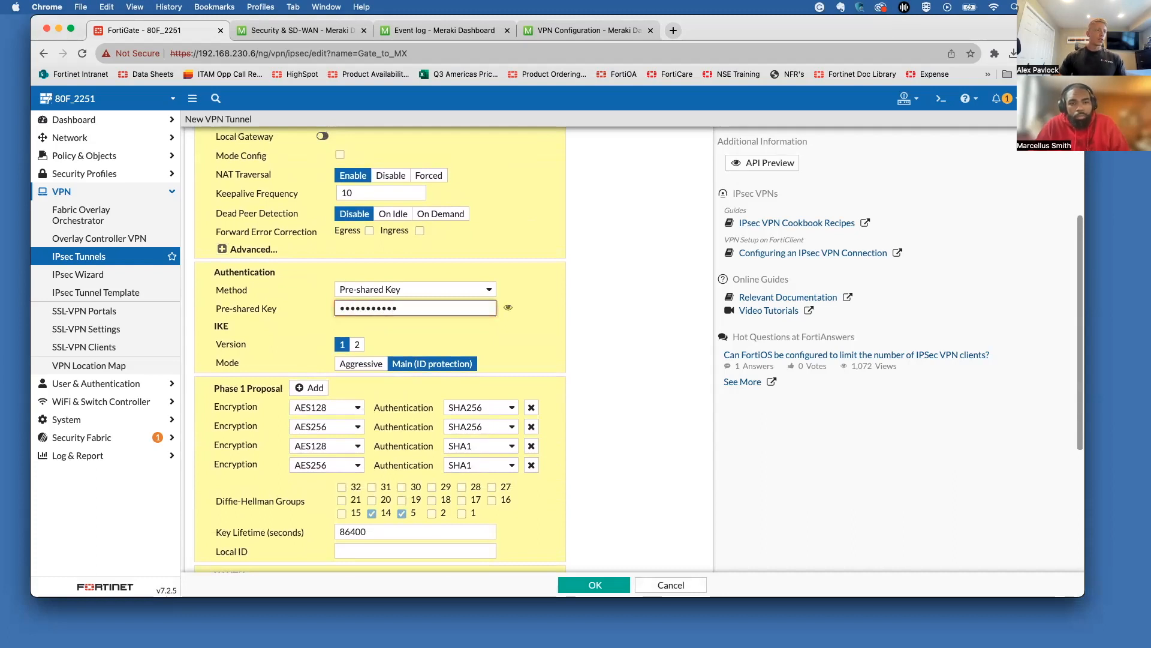
{"action": "left_click", "coordinate": [508, 308]}
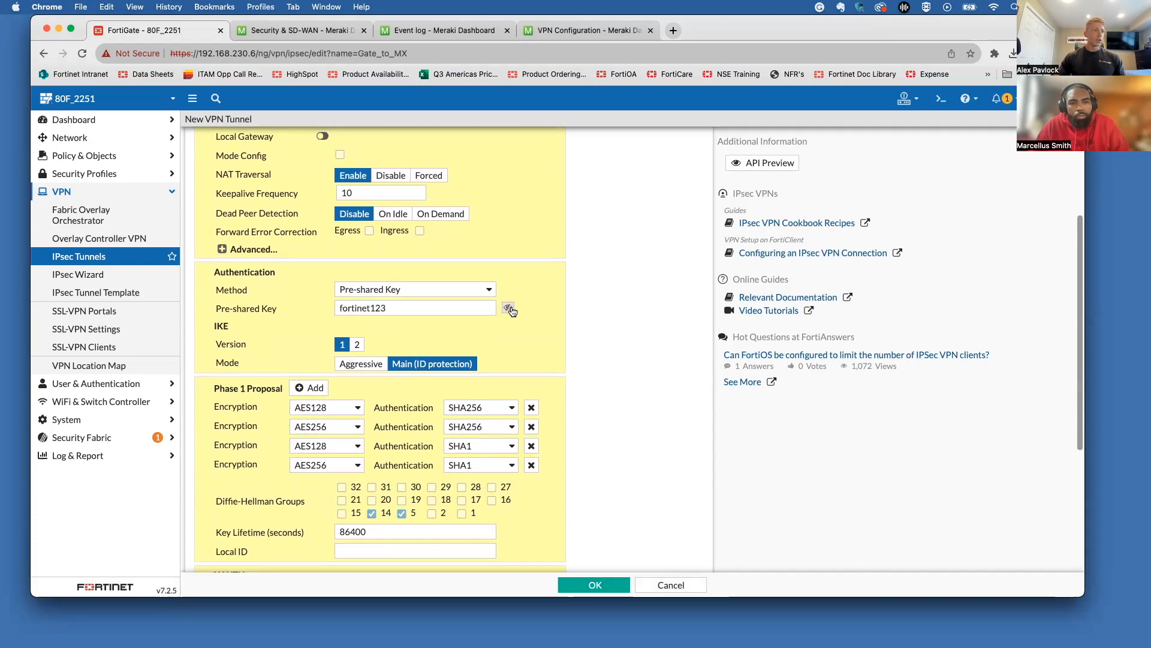
{"action": "left_click", "coordinate": [508, 308]}
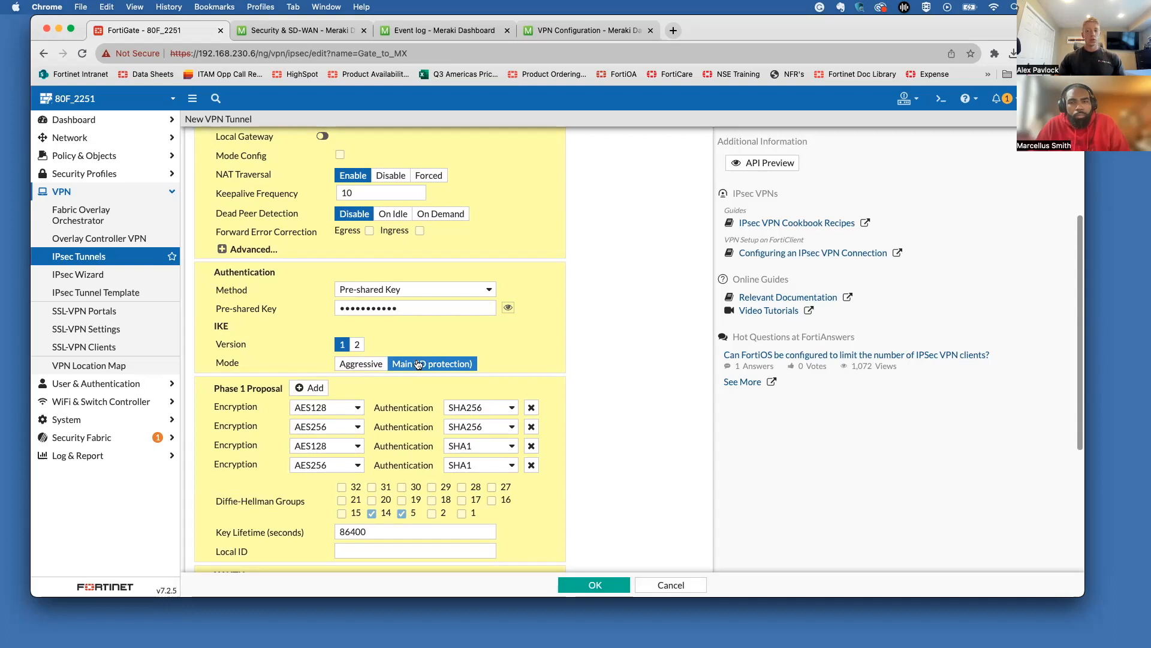
Step: Remove extra phase 1 proposals, keep one AES256/SHA256, and use only DH group 14
{"action": "left_click", "coordinate": [531, 426]}
{"action": "left_click", "coordinate": [531, 426]}
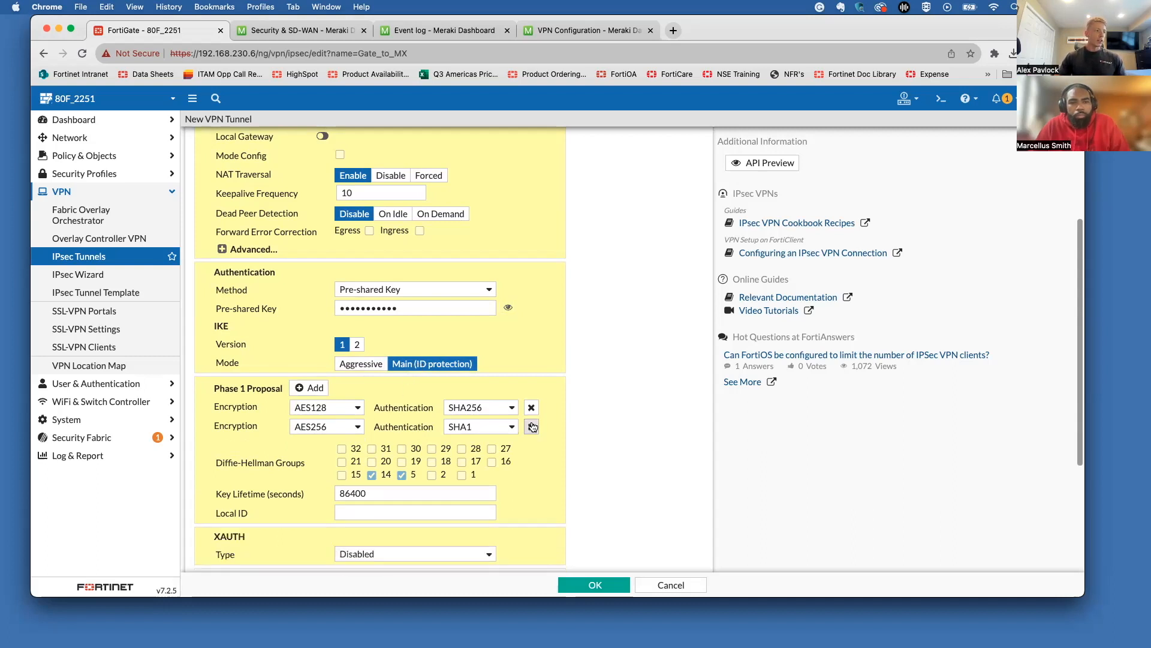
{"action": "left_click", "coordinate": [532, 427]}
{"action": "left_click", "coordinate": [312, 408]}
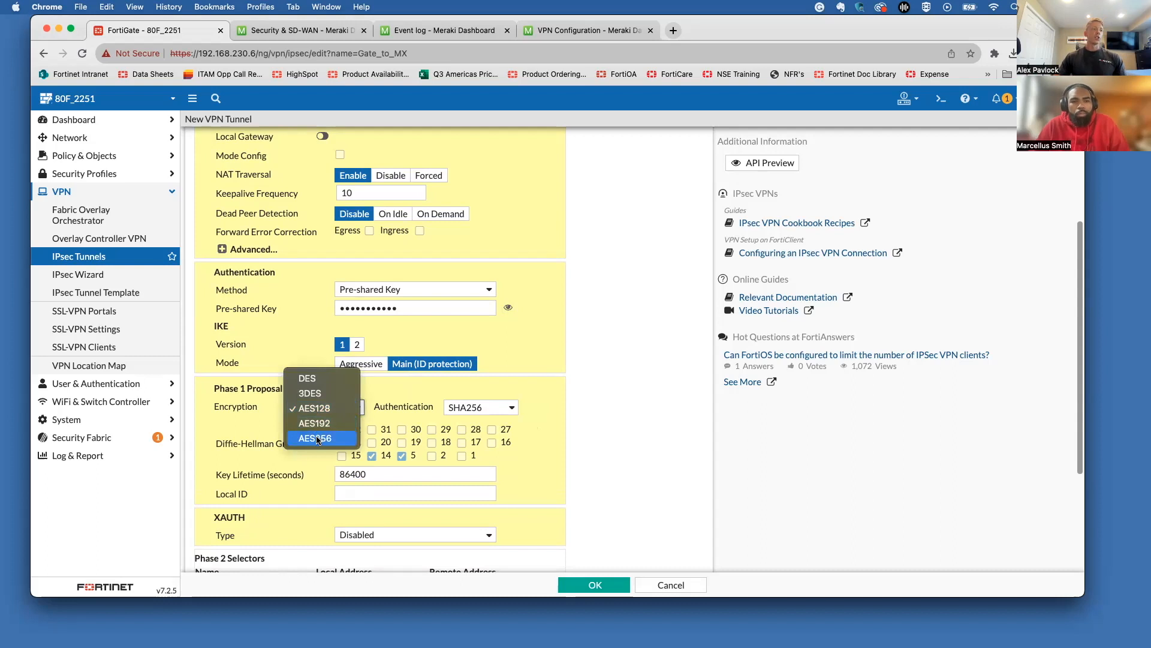
{"action": "left_click", "coordinate": [317, 442]}
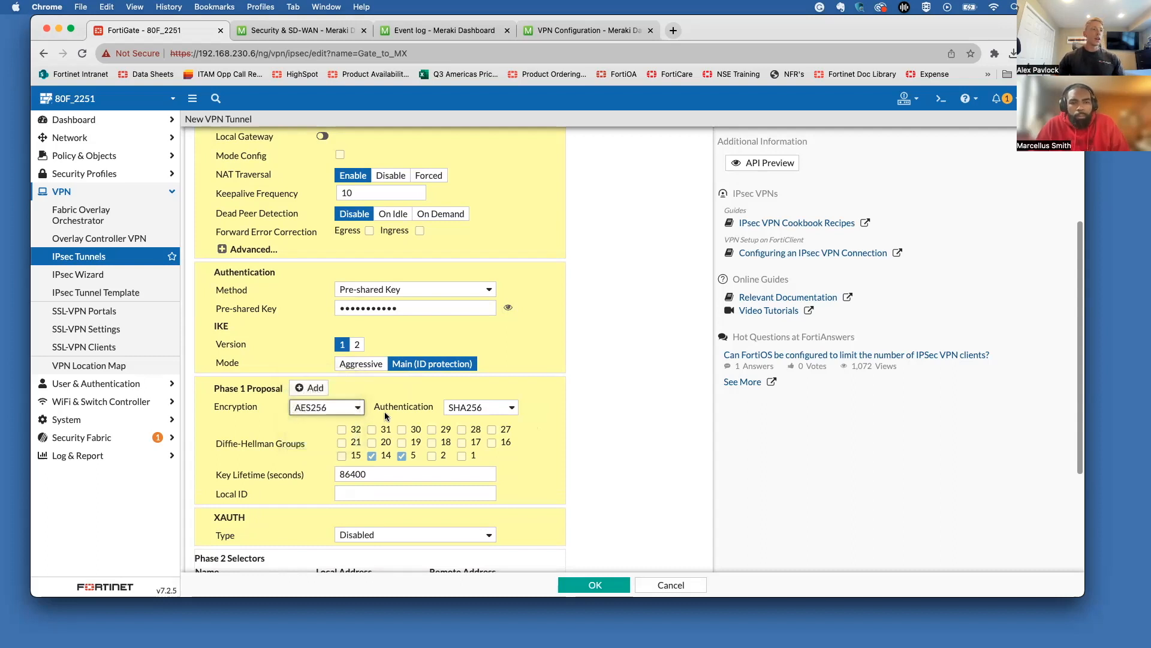
{"action": "left_click", "coordinate": [402, 455]}
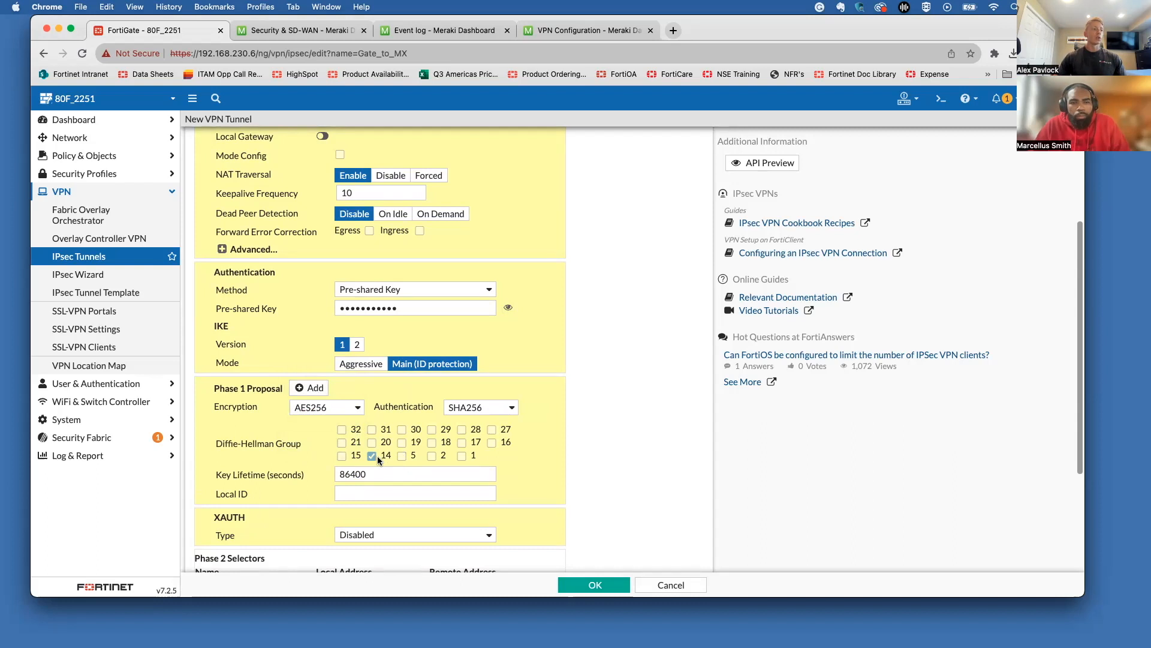
Step: Set Key Lifetime to 28800 seconds and Local ID to 192.168.230.6
{"action": "left_click", "coordinate": [307, 472]}
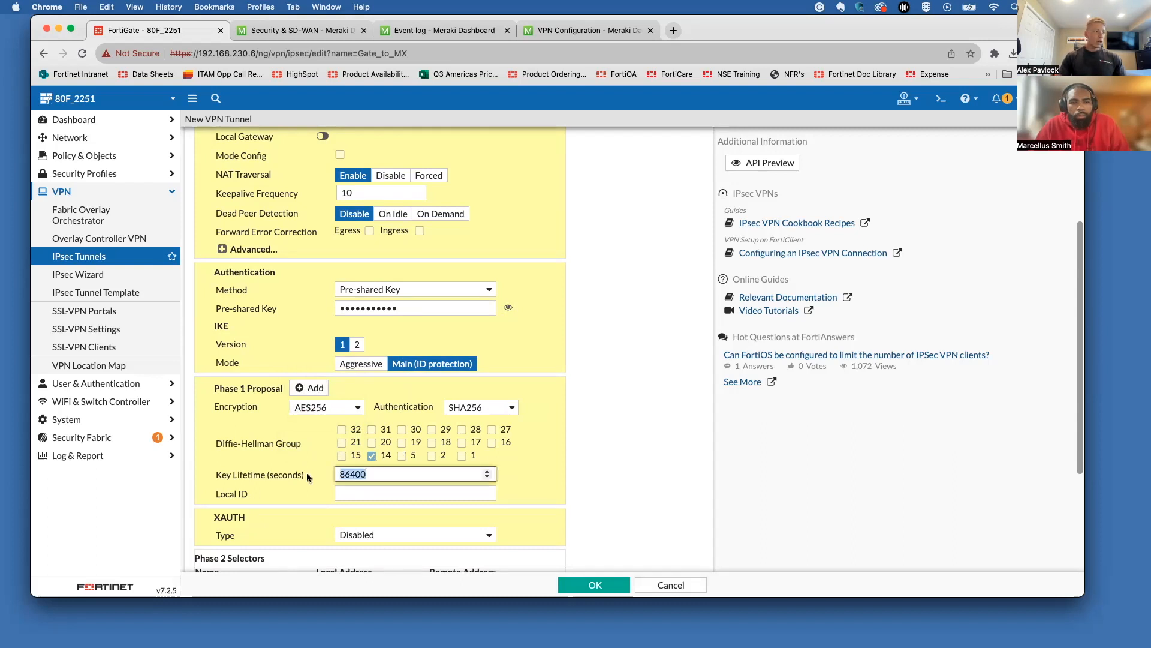
{"action": "type", "text": "2880"}
{"action": "left_click", "coordinate": [361, 493]}
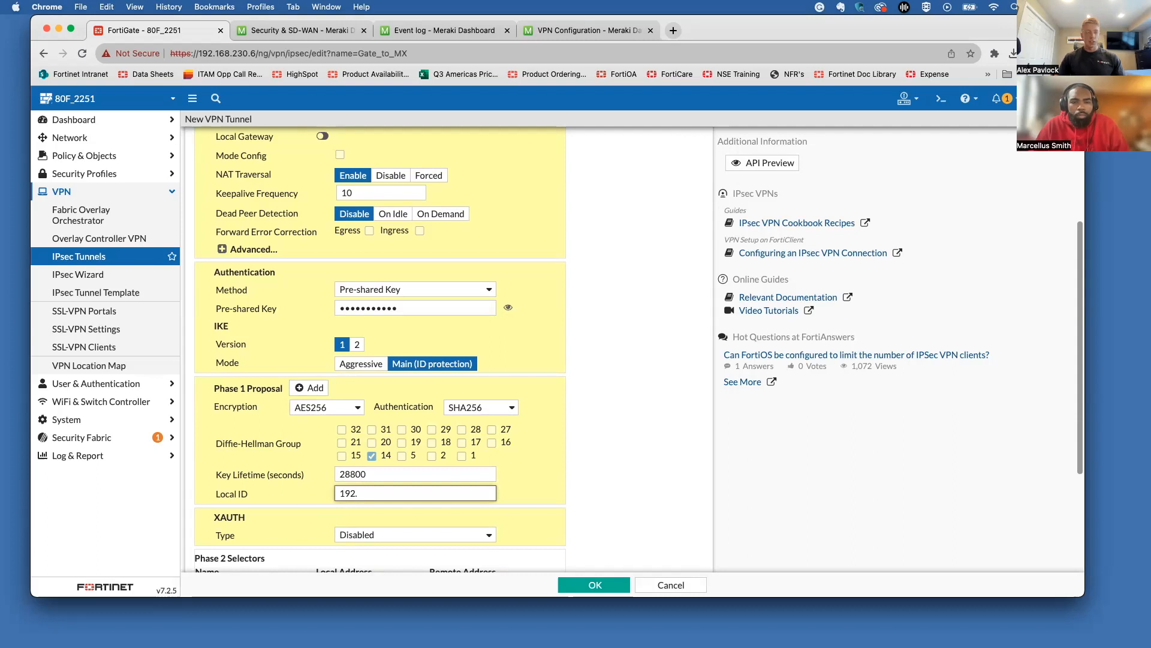
{"action": "type", "text": "192.168.230.6"}
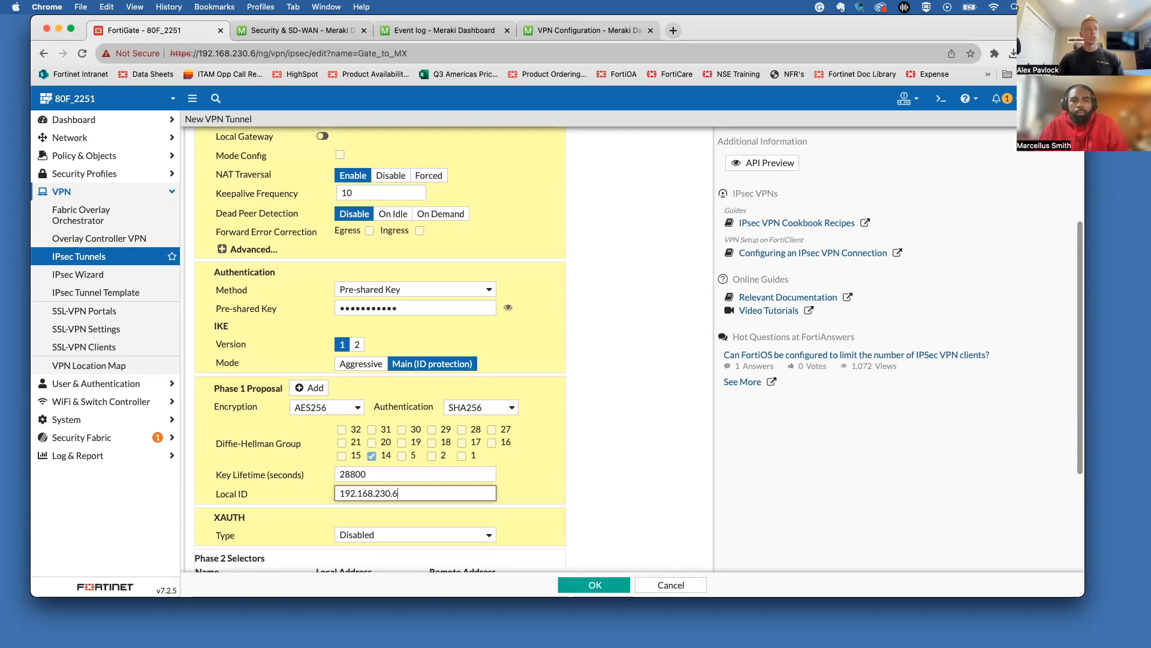
{"action": "left_click", "coordinate": [523, 470]}
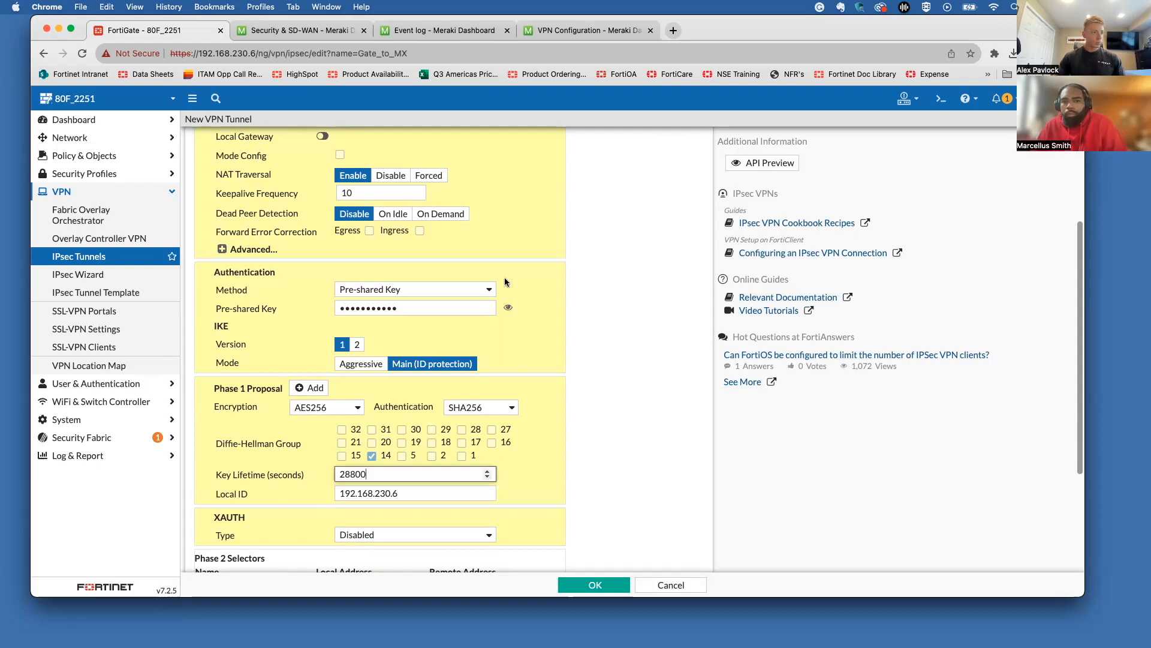
{"action": "scroll", "coordinate": [396, 408], "scroll_direction": "down", "scroll_amount": 3}
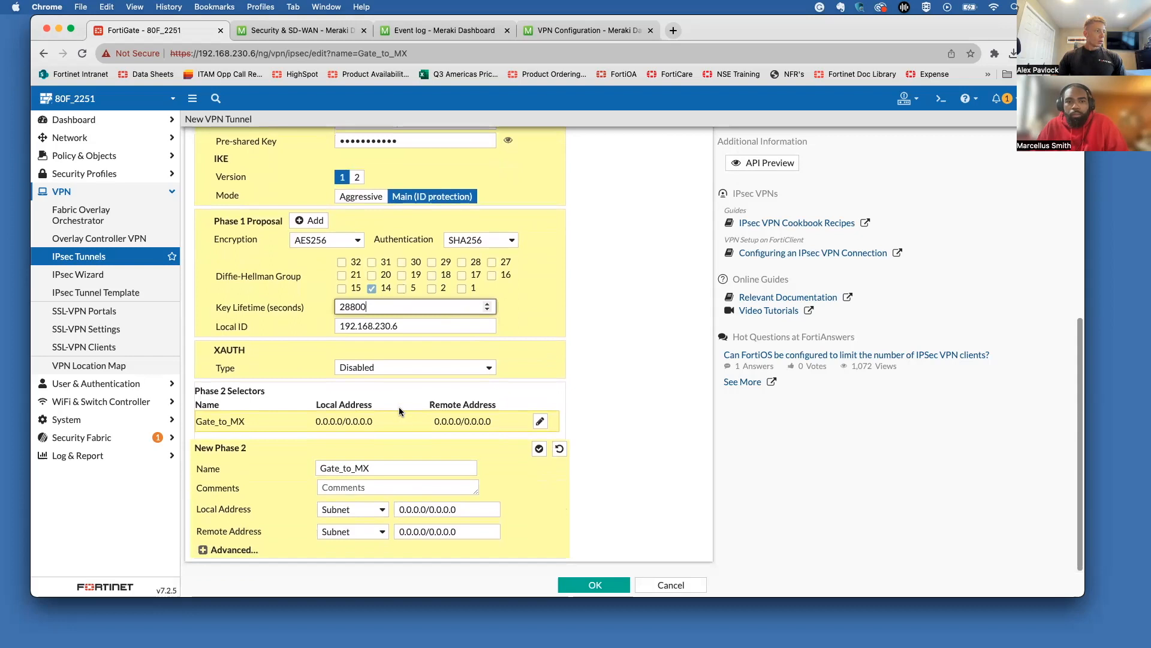
Step: Edit the phase 2 selector and set its local address to Subnet 192.168.91.0/24
{"action": "left_click", "coordinate": [540, 422]}
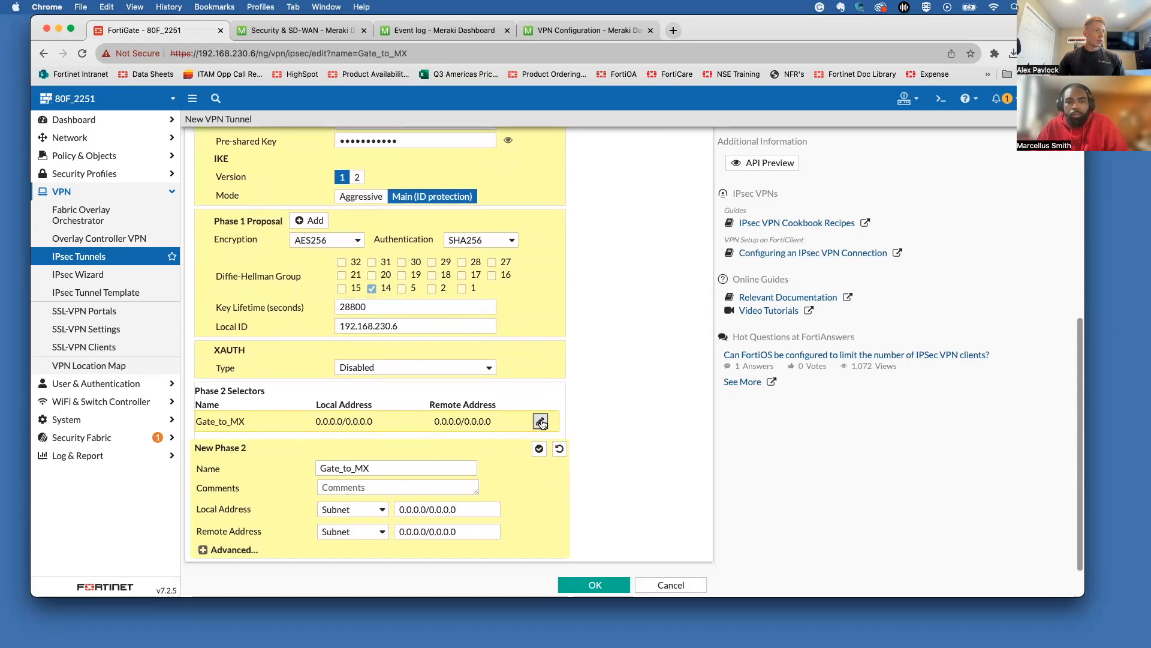
{"action": "left_click", "coordinate": [396, 472]}
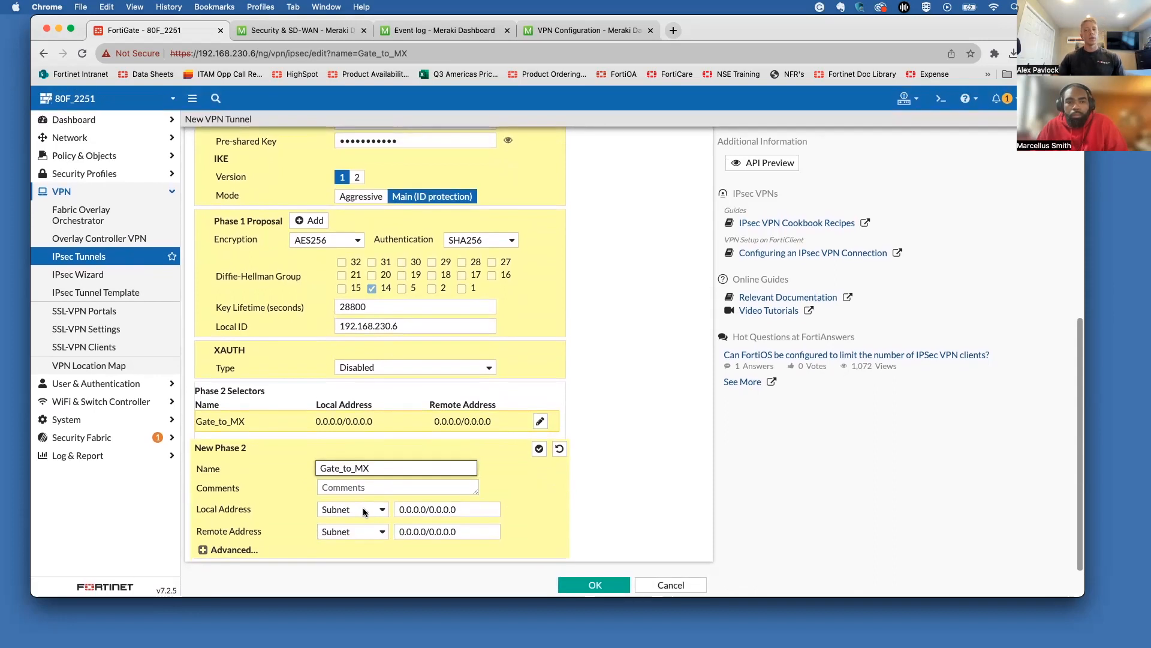
{"action": "left_click_drag", "start_coordinate": [460, 509], "coordinate": [387, 510]}
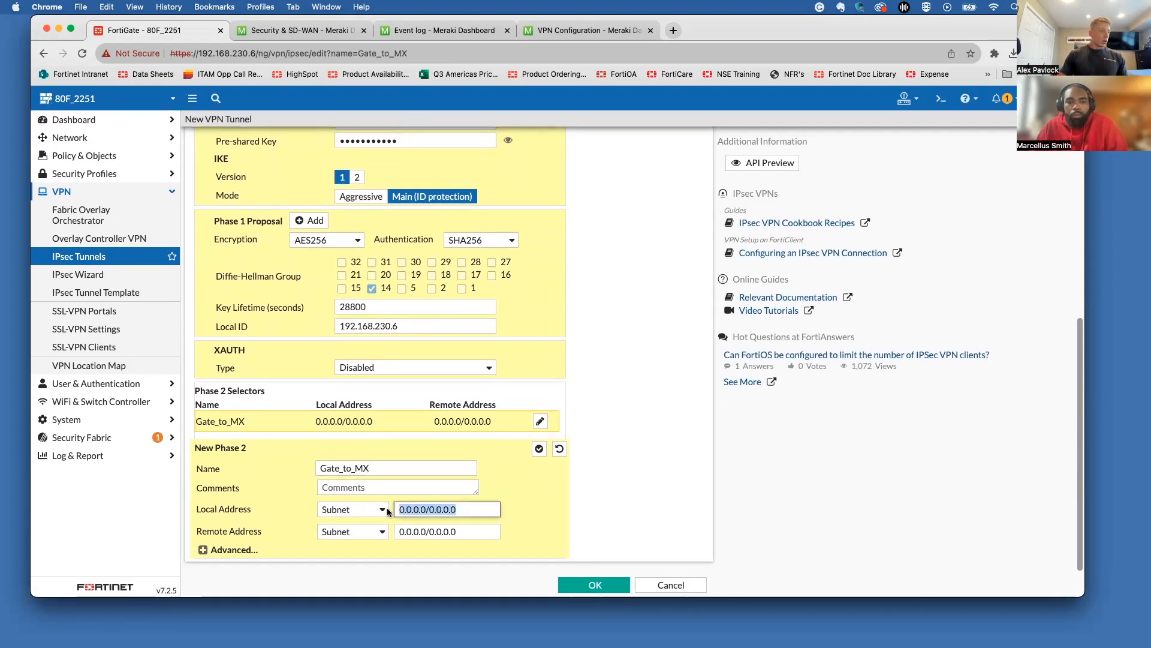
{"action": "key", "text": "BackSpace"}
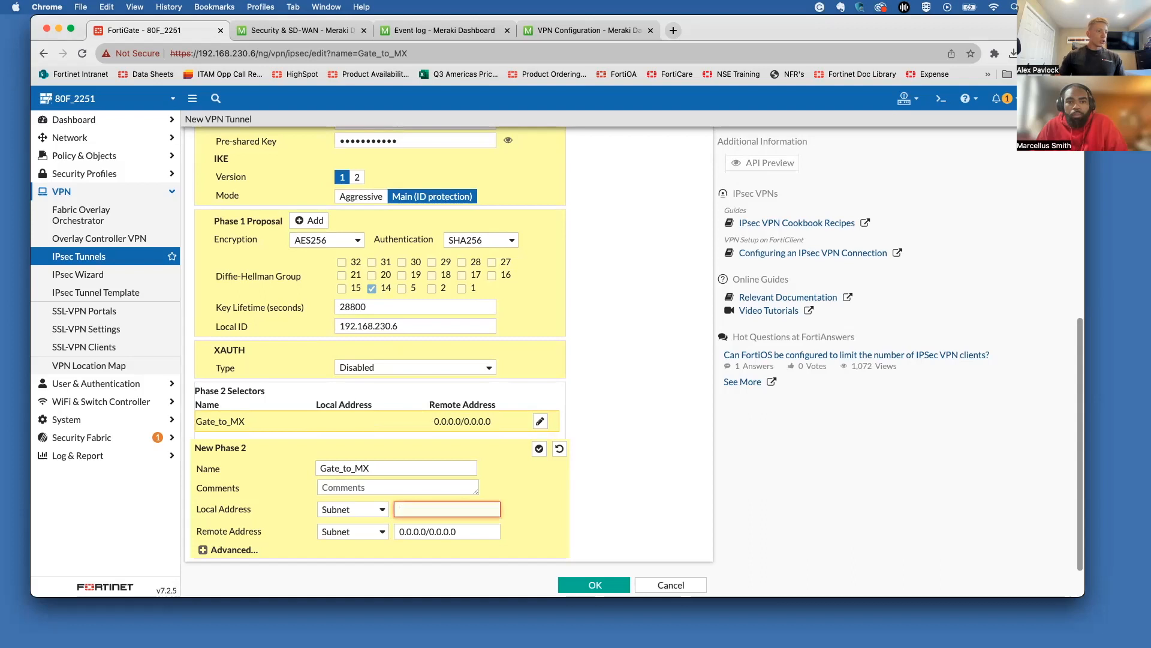
{"action": "left_click", "coordinate": [378, 514]}
{"action": "left_click", "coordinate": [427, 513]}
{"action": "left_click", "coordinate": [427, 513]}
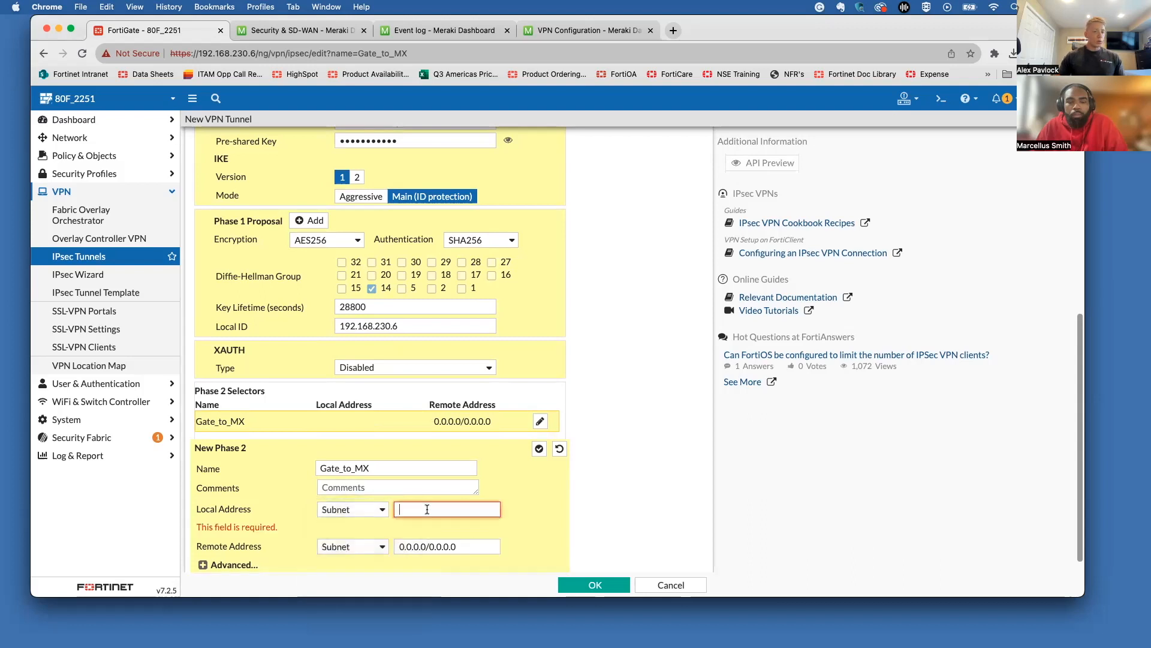
{"action": "type", "text": "192.168.91.0/24"}
{"action": "left_click", "coordinate": [490, 496]}
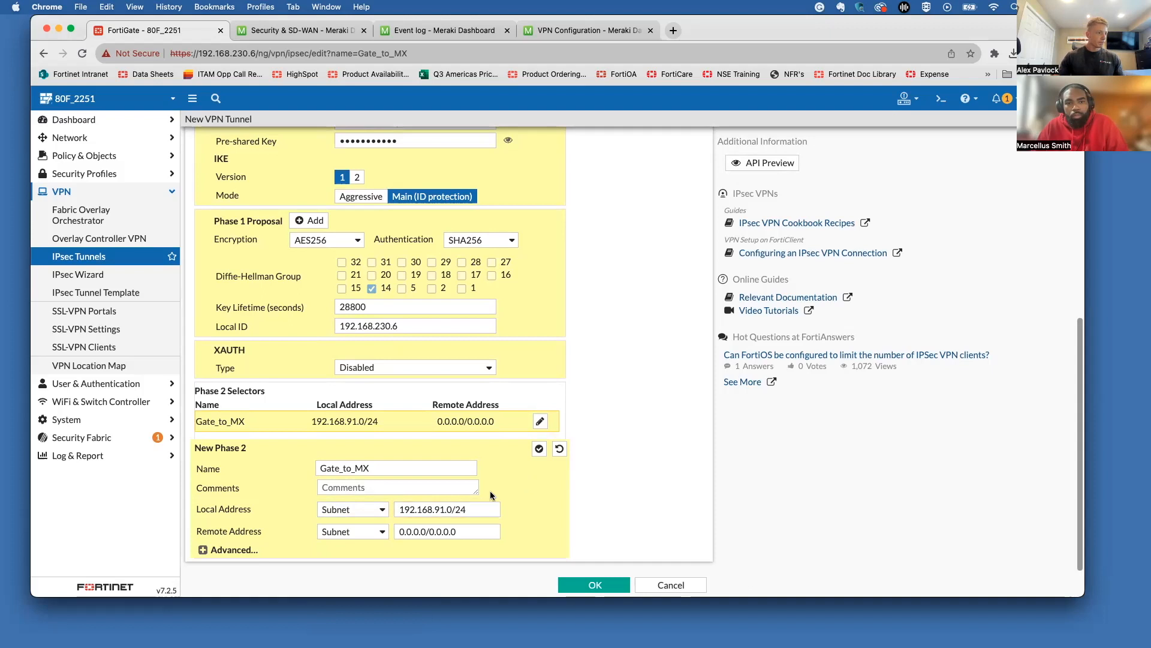
Step: Set the phase 2 remote address to Subnet 192.168.5.0/24
{"action": "left_click", "coordinate": [367, 533]}
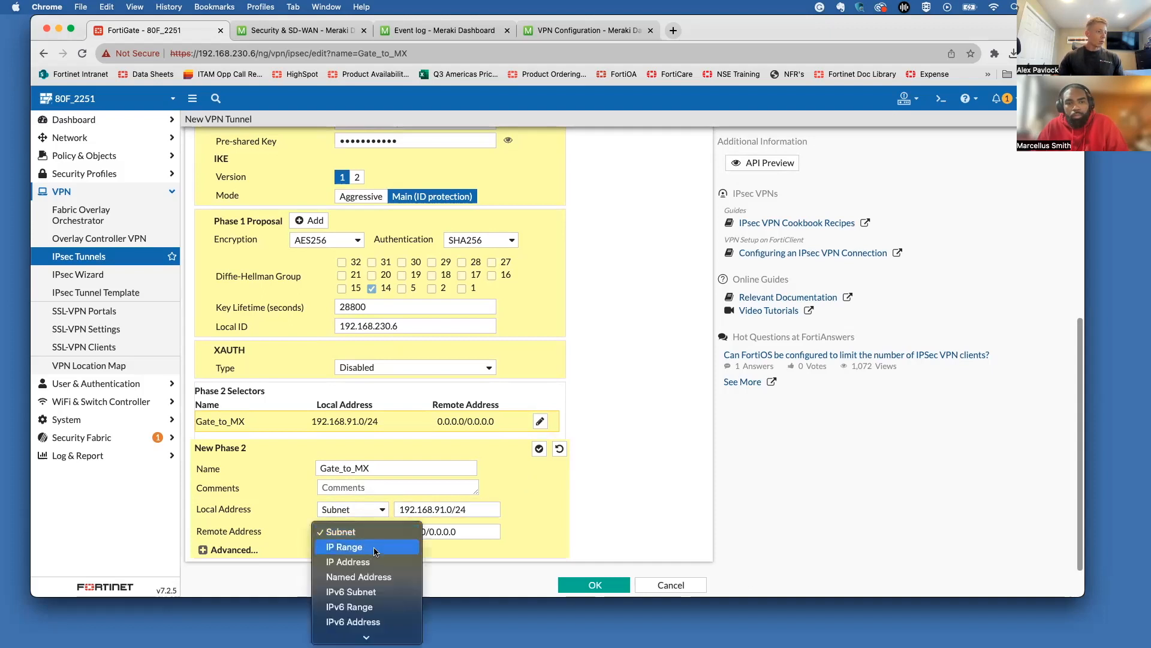
{"action": "left_click", "coordinate": [436, 535]}
{"action": "left_click", "coordinate": [365, 533]}
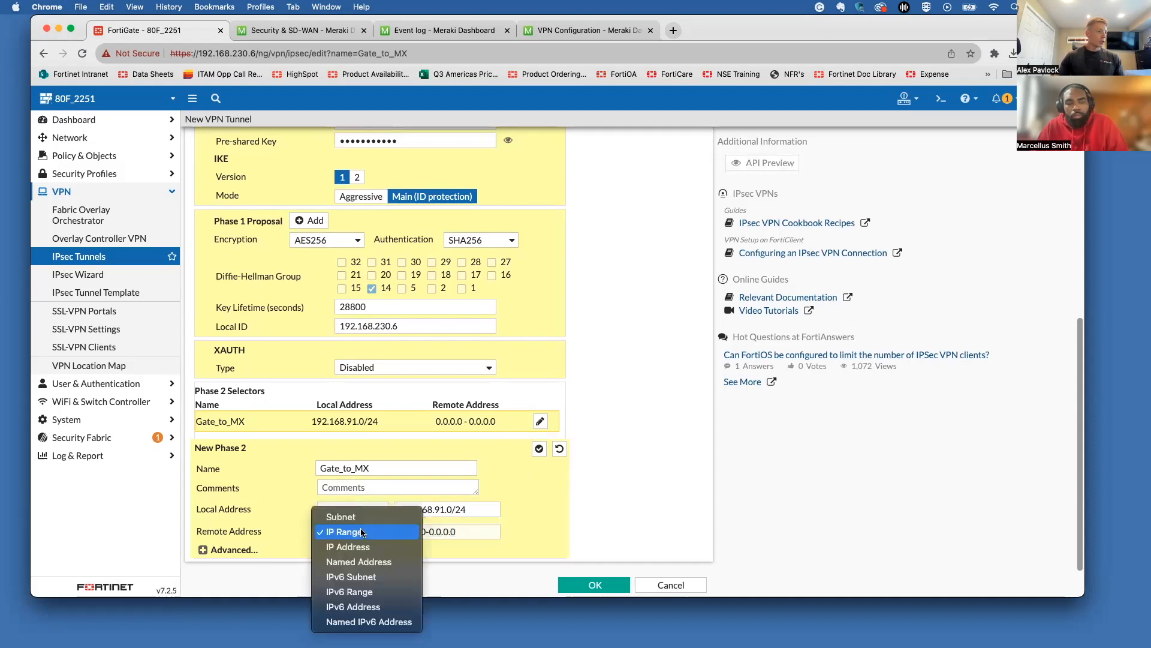
{"action": "left_click", "coordinate": [357, 519]}
{"action": "type", "text": "192.168.5.0/24"}
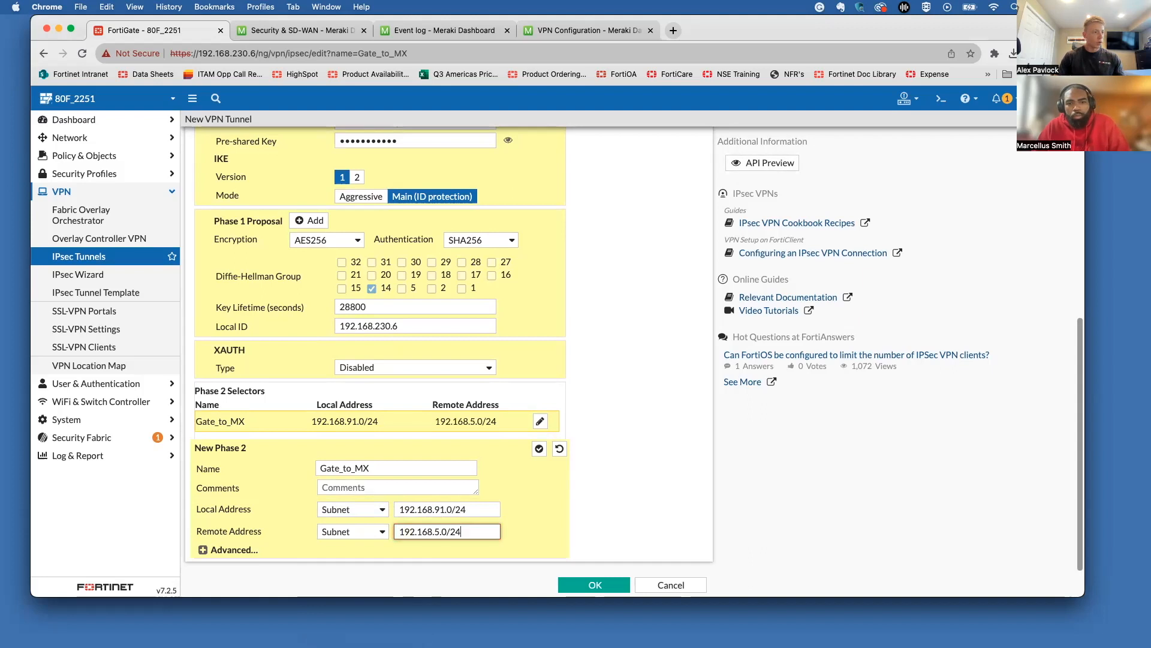
{"action": "left_click", "coordinate": [554, 493]}
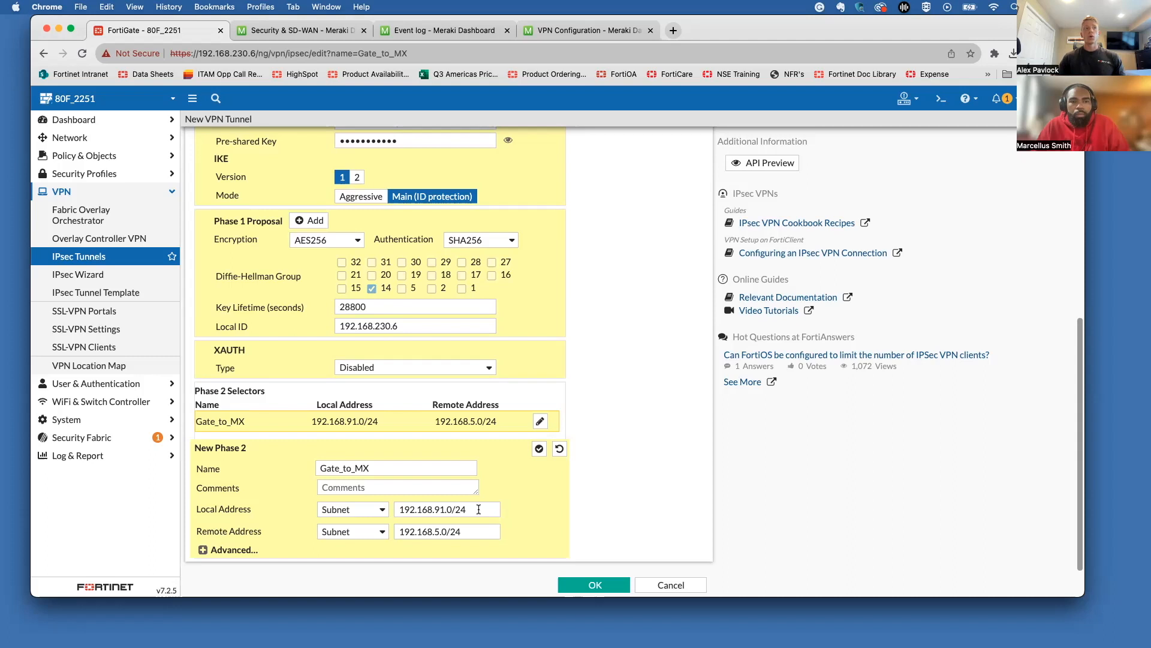
{"action": "left_click", "coordinate": [556, 35]}
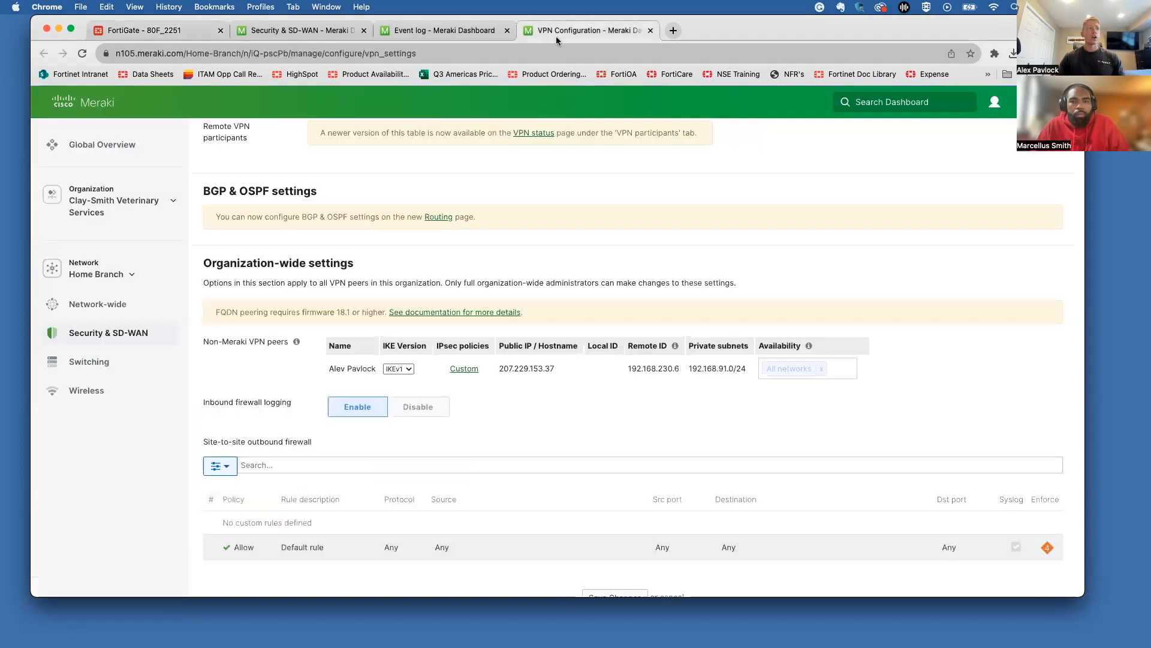
{"action": "scroll", "coordinate": [352, 237], "scroll_direction": "up", "scroll_amount": 10}
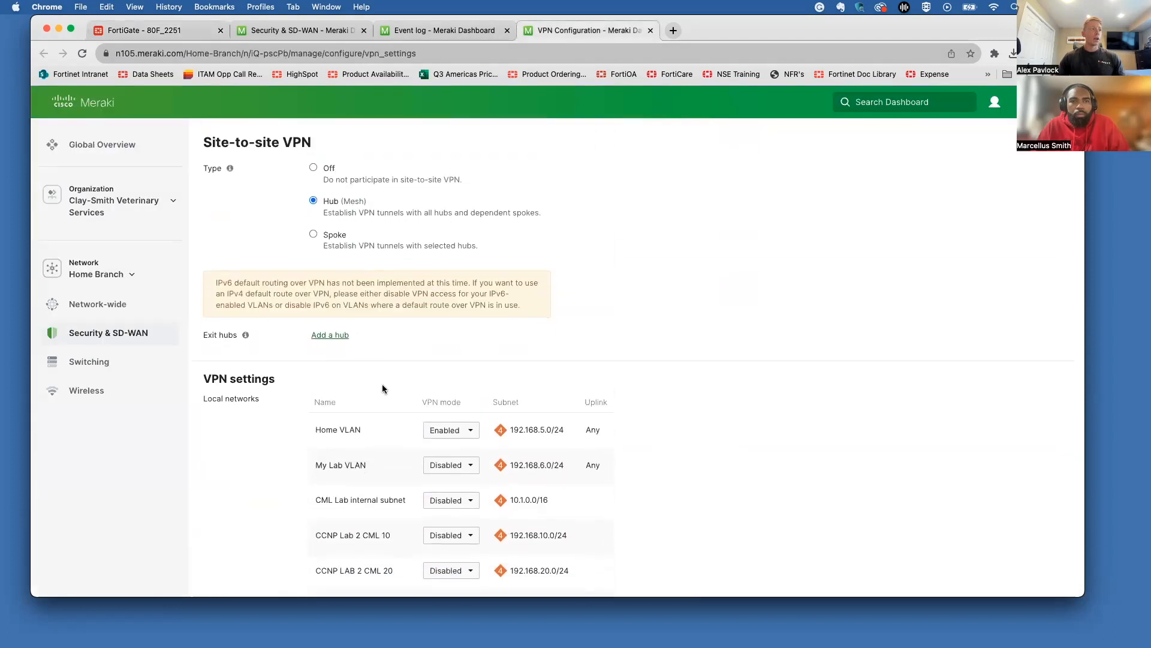
{"action": "scroll", "coordinate": [384, 387], "scroll_direction": "down", "scroll_amount": 3}
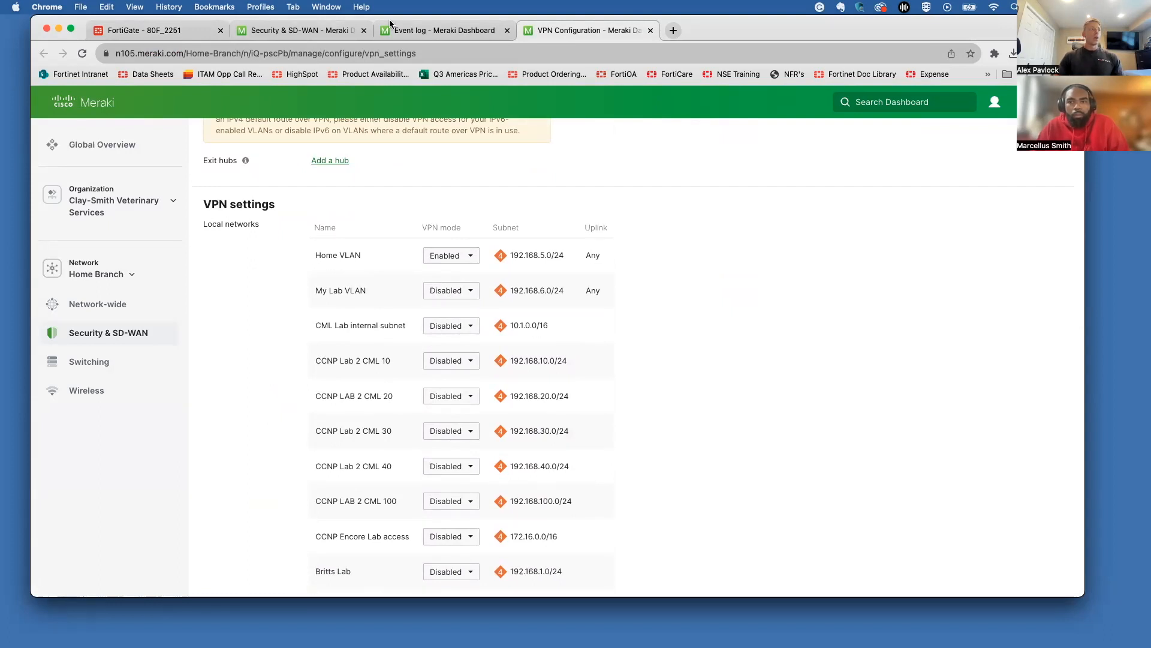
{"action": "left_click", "coordinate": [170, 31]}
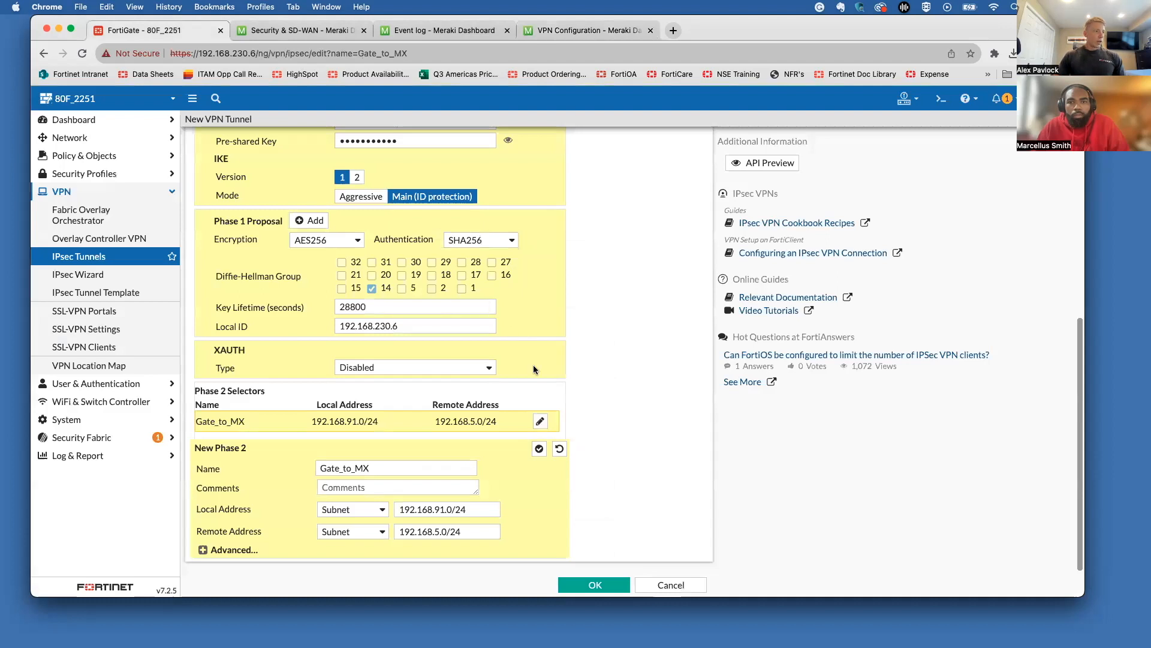
Step: Remove the AES128/SHA1, AES256/SHA1, AES128GCM, AES256GCM and CHACHA20POLY1305 Phase 2 proposals
{"action": "left_click", "coordinate": [243, 550]}
{"action": "scroll", "coordinate": [244, 554], "scroll_direction": "down", "scroll_amount": 3}
{"action": "scroll", "coordinate": [243, 554], "scroll_direction": "down", "scroll_amount": 3}
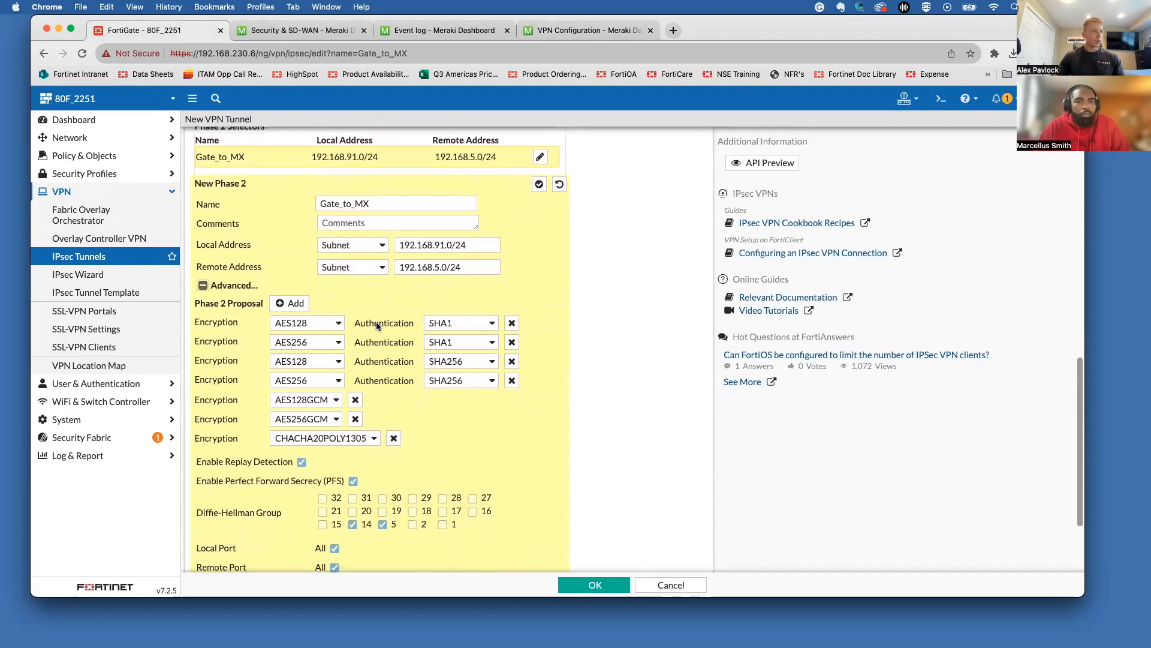
{"action": "left_click", "coordinate": [512, 324]}
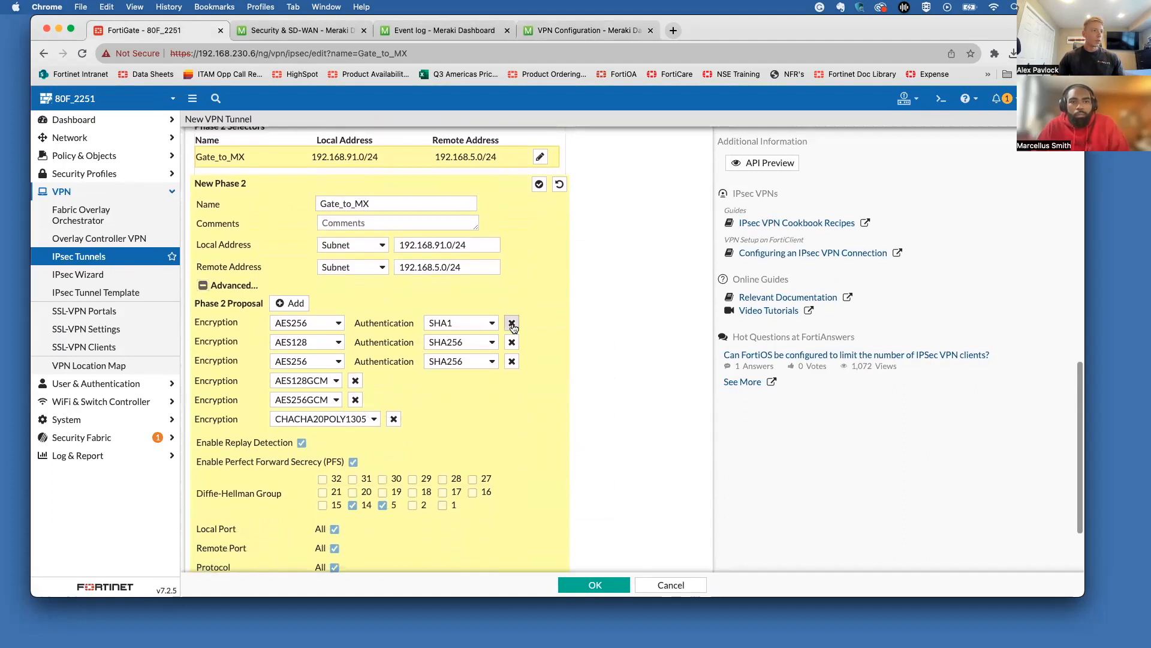
{"action": "left_click", "coordinate": [512, 324]}
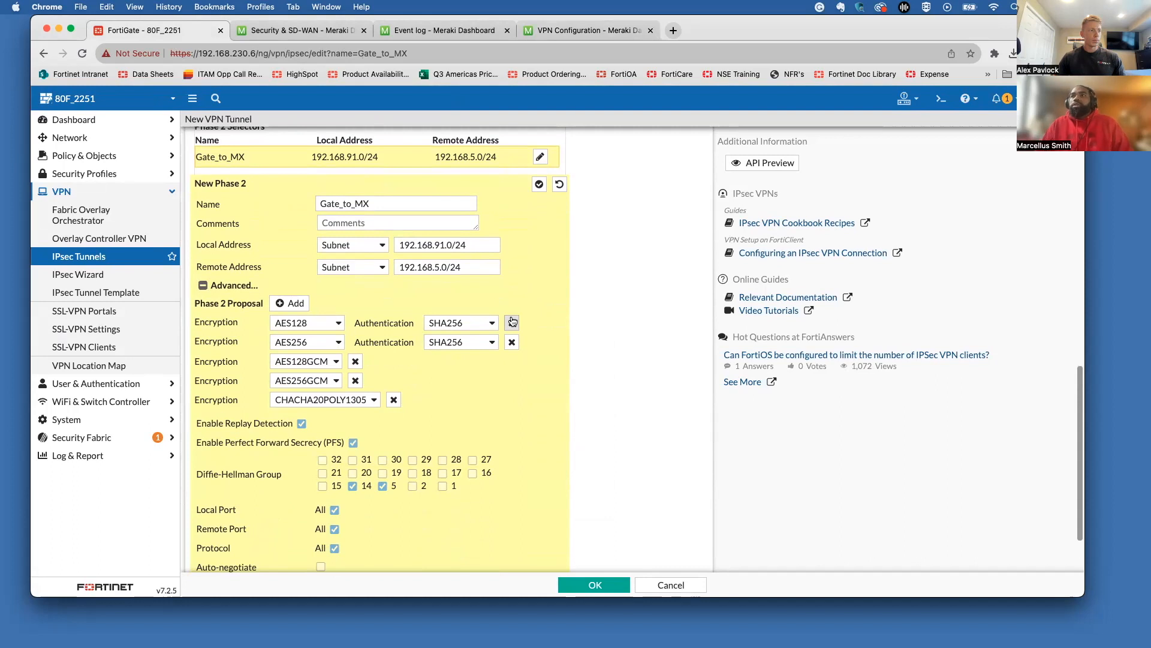
{"action": "left_click", "coordinate": [354, 362]}
{"action": "left_click", "coordinate": [354, 361]}
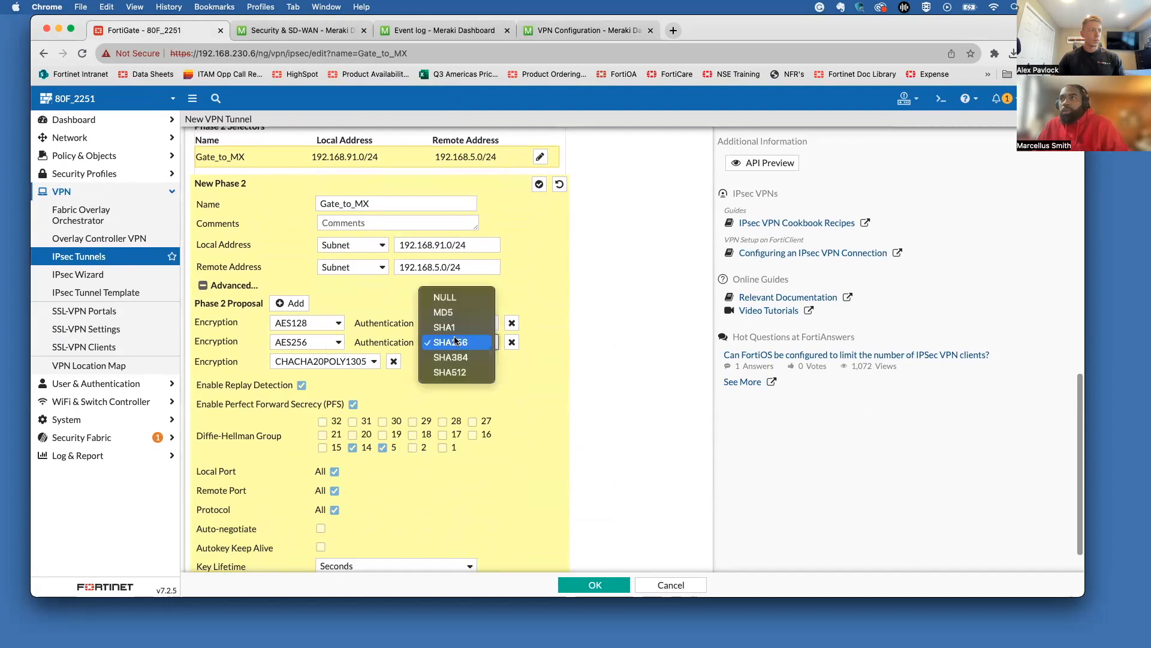
{"action": "left_click", "coordinate": [555, 349]}
{"action": "left_click", "coordinate": [463, 329]}
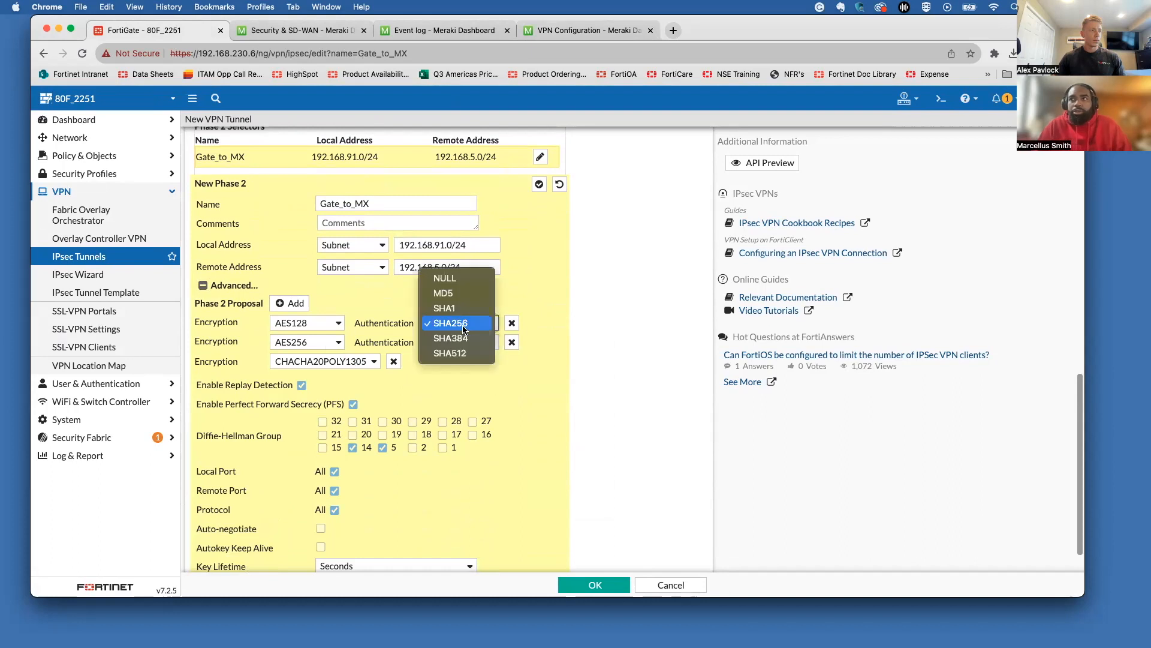
{"action": "left_click", "coordinate": [551, 317]}
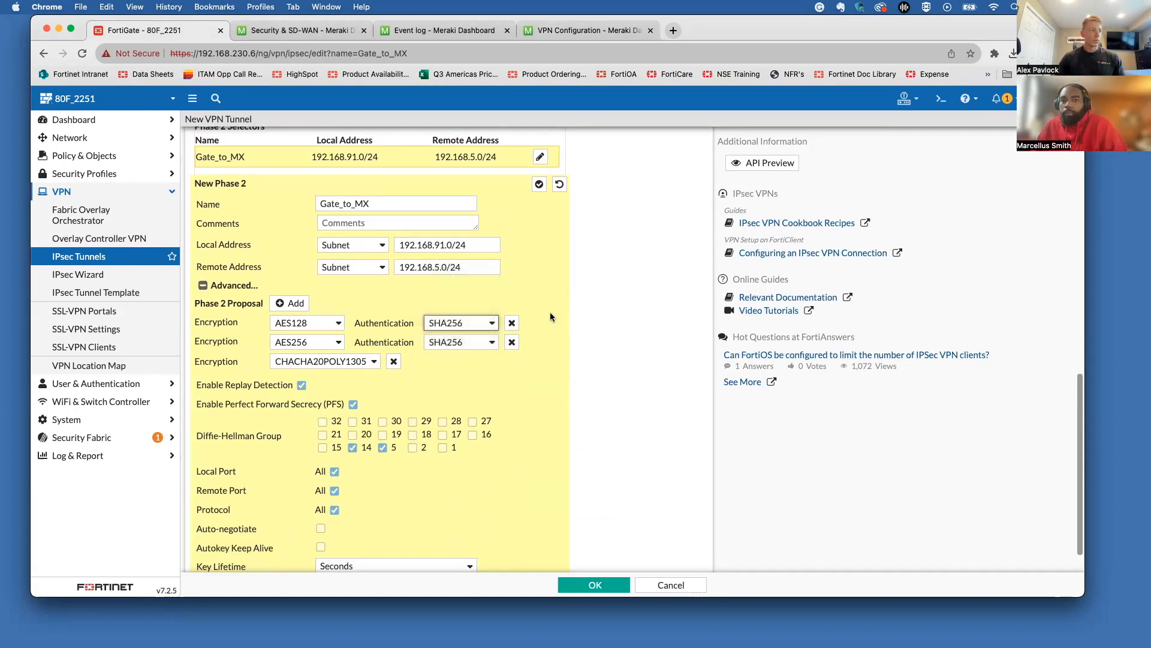
{"action": "left_click", "coordinate": [393, 362]}
Step: Add a new proposal row and set its encryption to AES256
{"action": "left_click", "coordinate": [291, 303]}
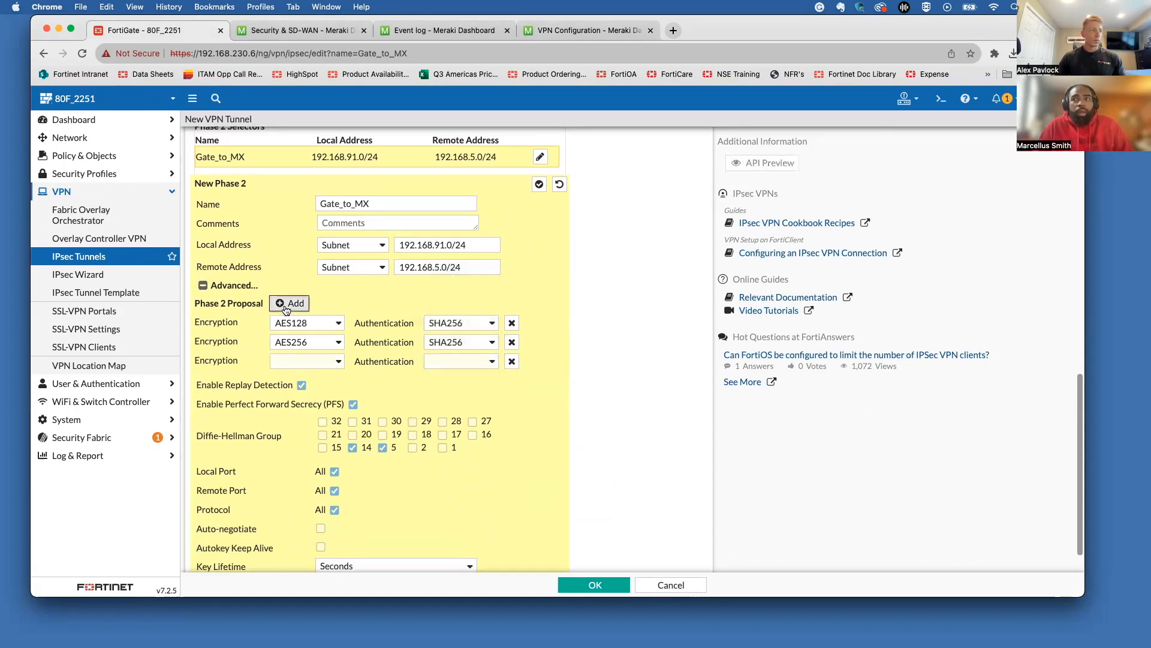
{"action": "left_click", "coordinate": [307, 361]}
{"action": "left_click", "coordinate": [239, 367]}
{"action": "left_click", "coordinate": [294, 356]}
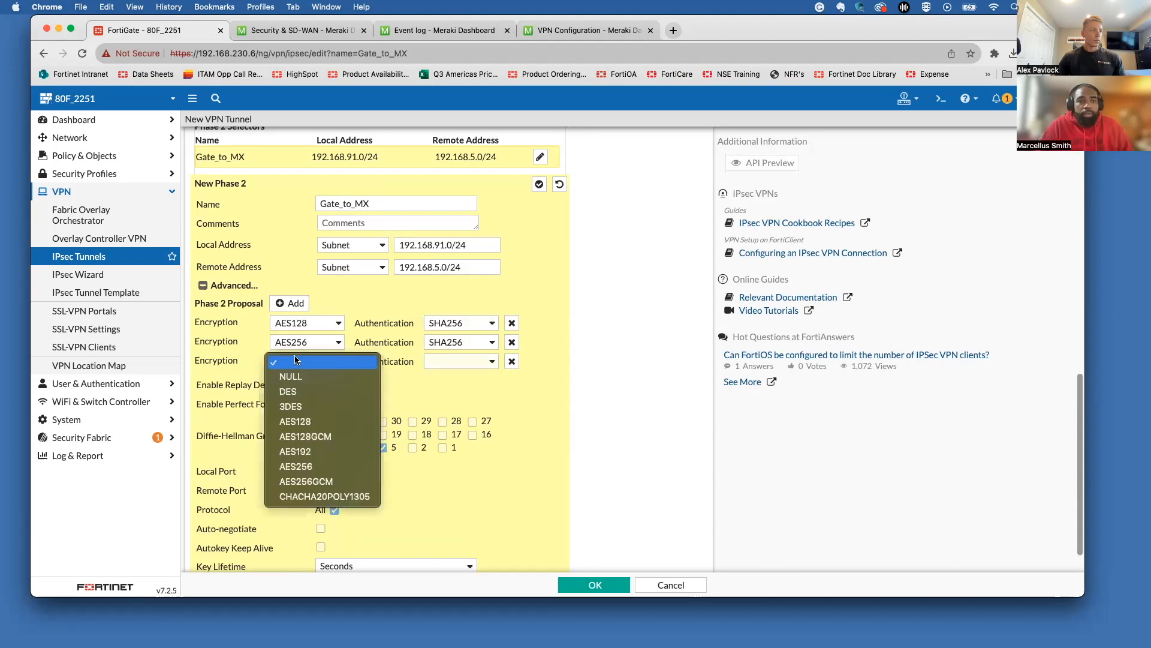
{"action": "left_click", "coordinate": [319, 465]}
{"action": "left_click", "coordinate": [467, 362]}
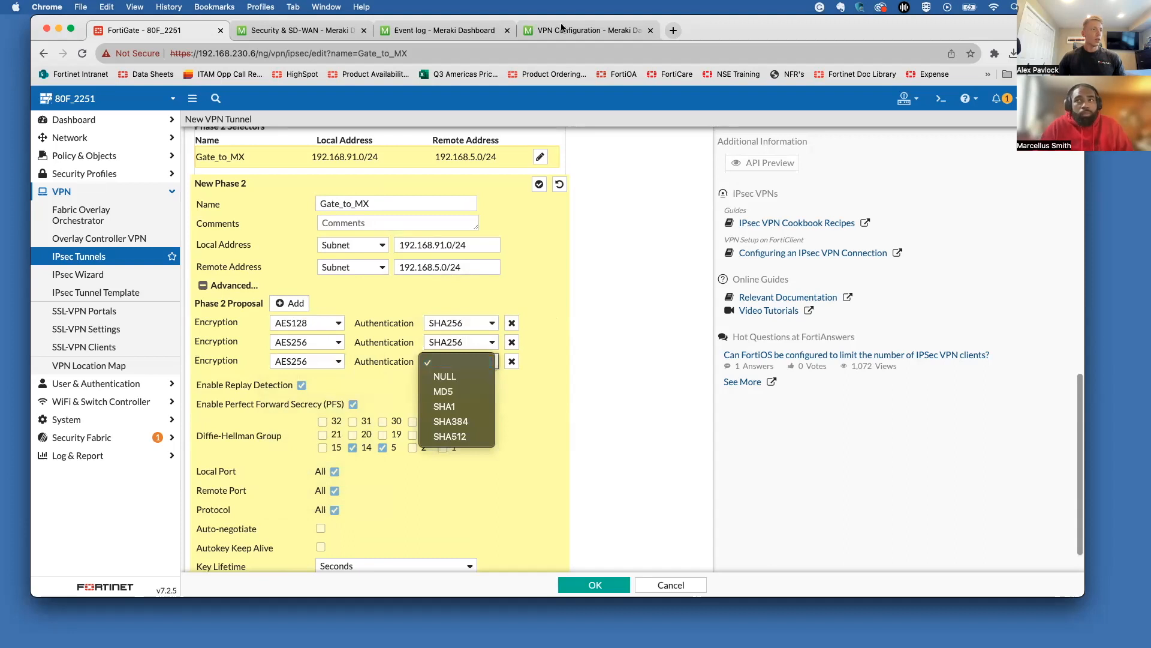
{"action": "left_click", "coordinate": [915, 33]}
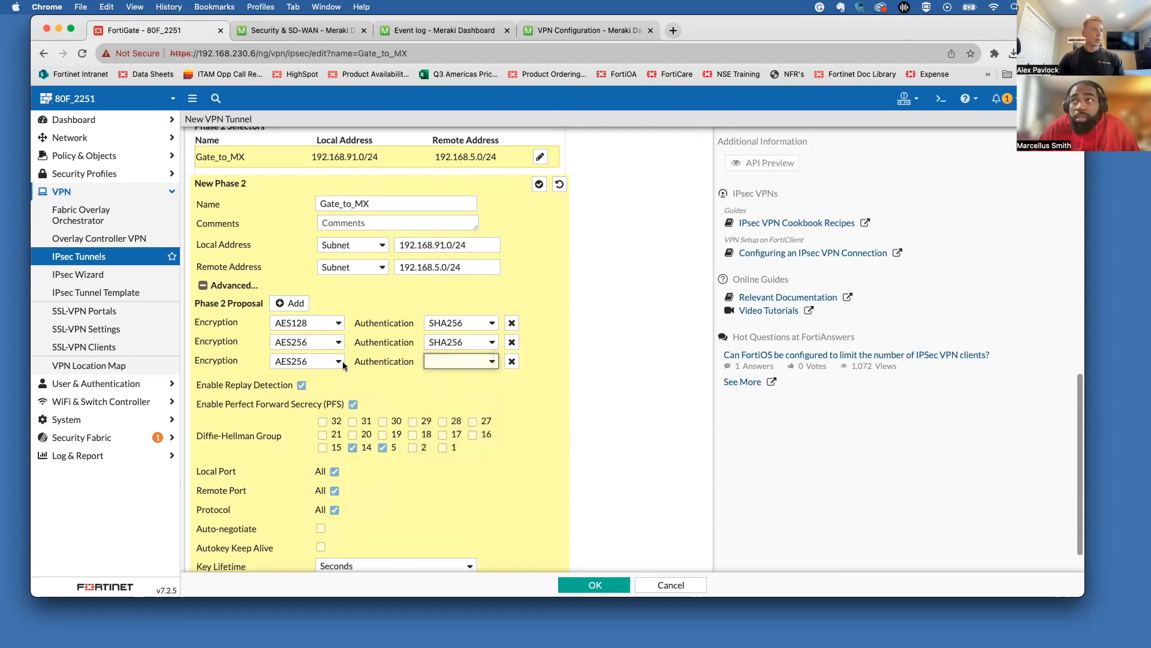
{"action": "left_click", "coordinate": [473, 363]}
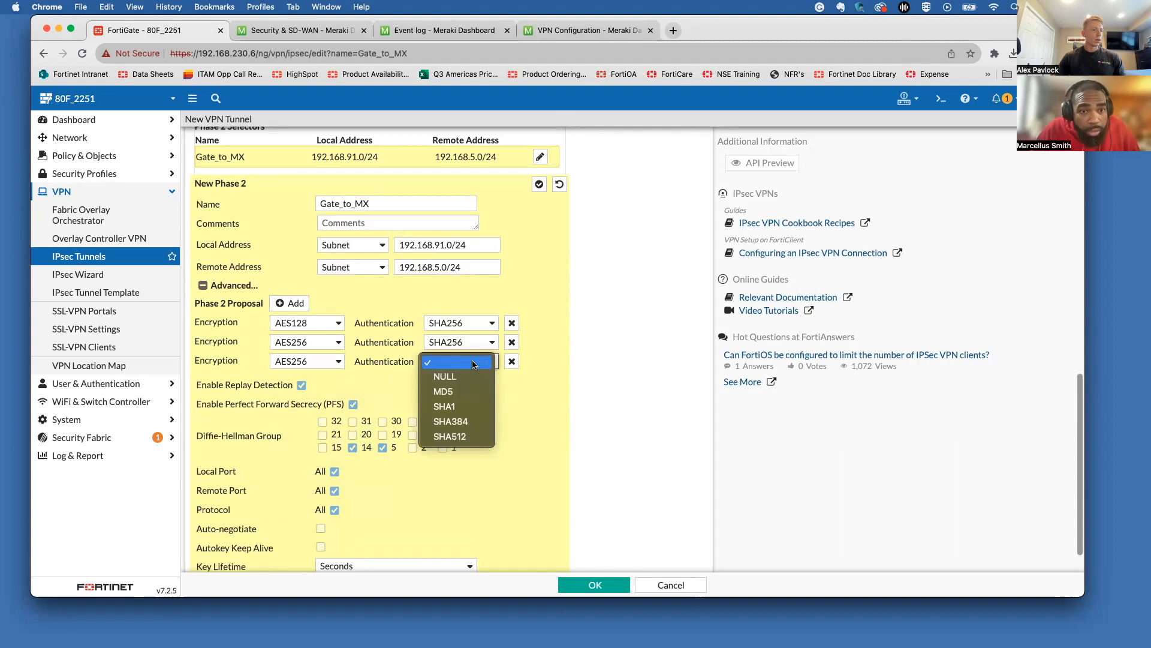
{"action": "left_click", "coordinate": [535, 326]}
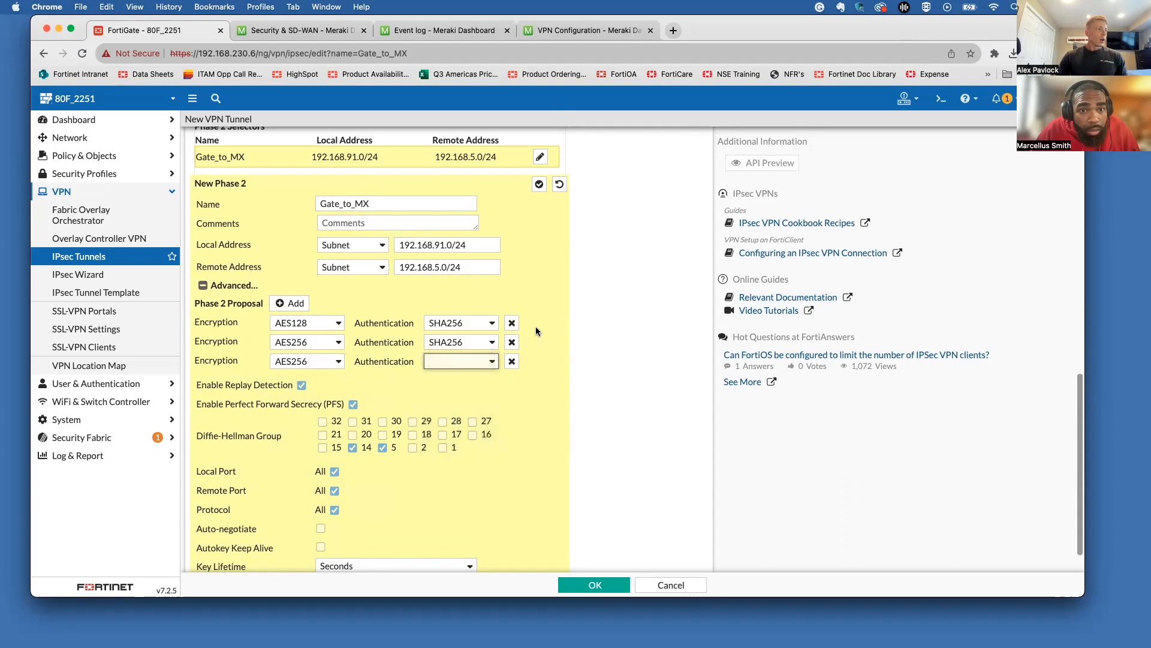
Step: Set the new proposal's authentication to SHA1, then delete the AES256/SHA256 and AES128/SHA256 rows
{"action": "scroll", "coordinate": [386, 300], "scroll_direction": "up", "scroll_amount": 5}
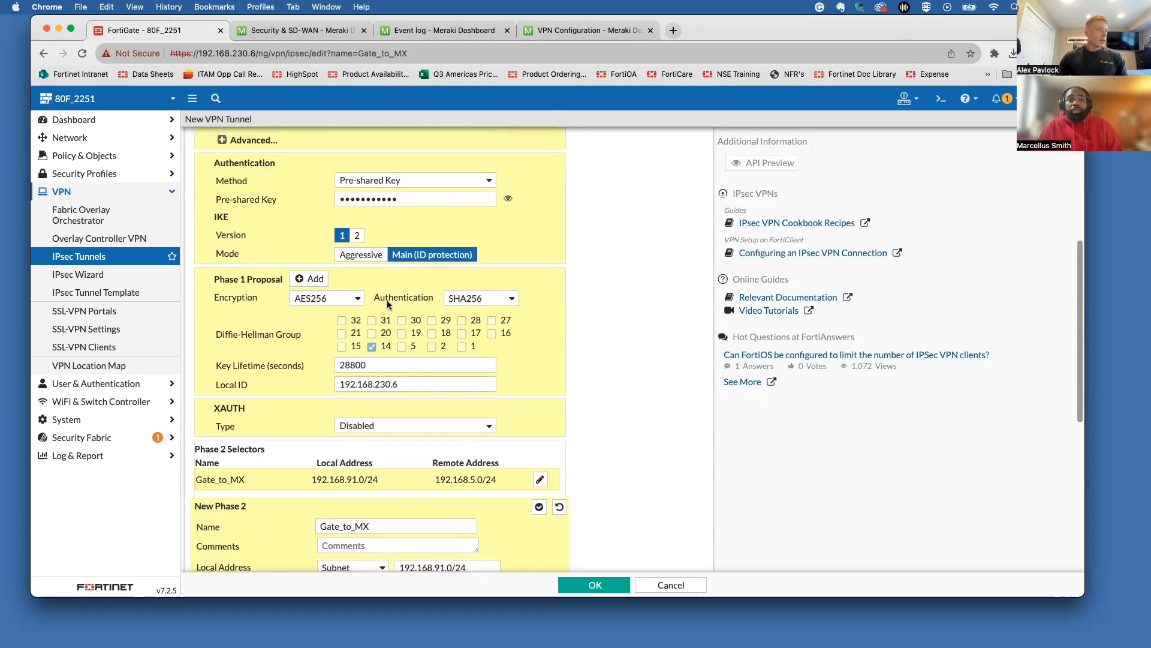
{"action": "scroll", "coordinate": [386, 302], "scroll_direction": "down", "scroll_amount": 5}
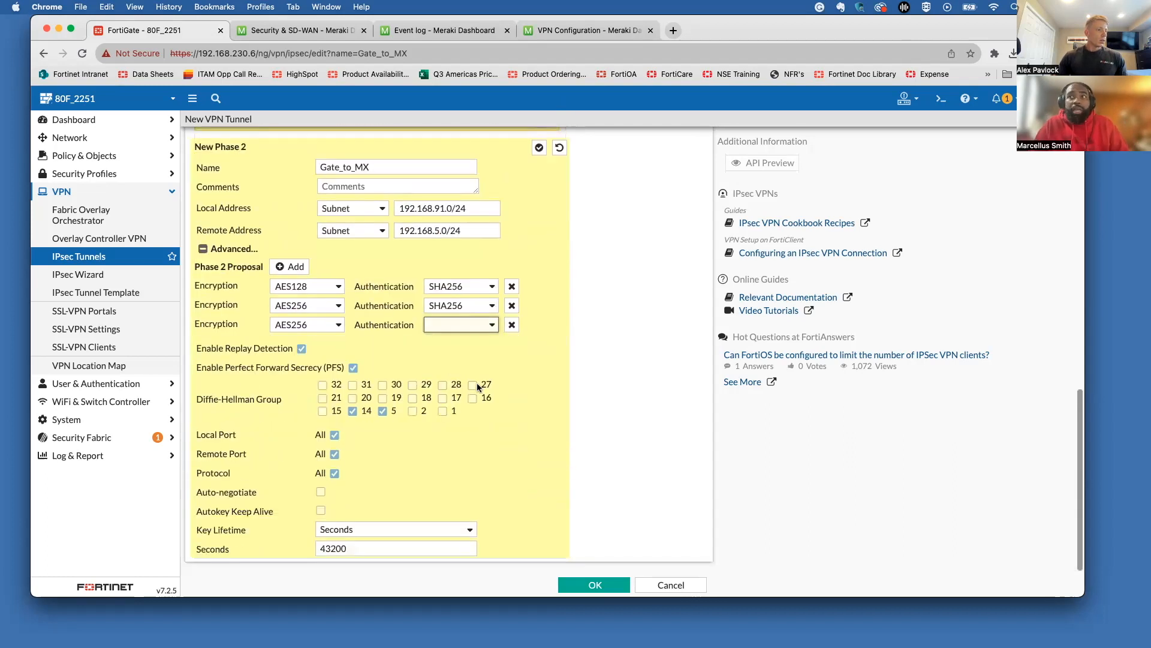
{"action": "left_click", "coordinate": [367, 306]}
{"action": "left_click", "coordinate": [372, 324]}
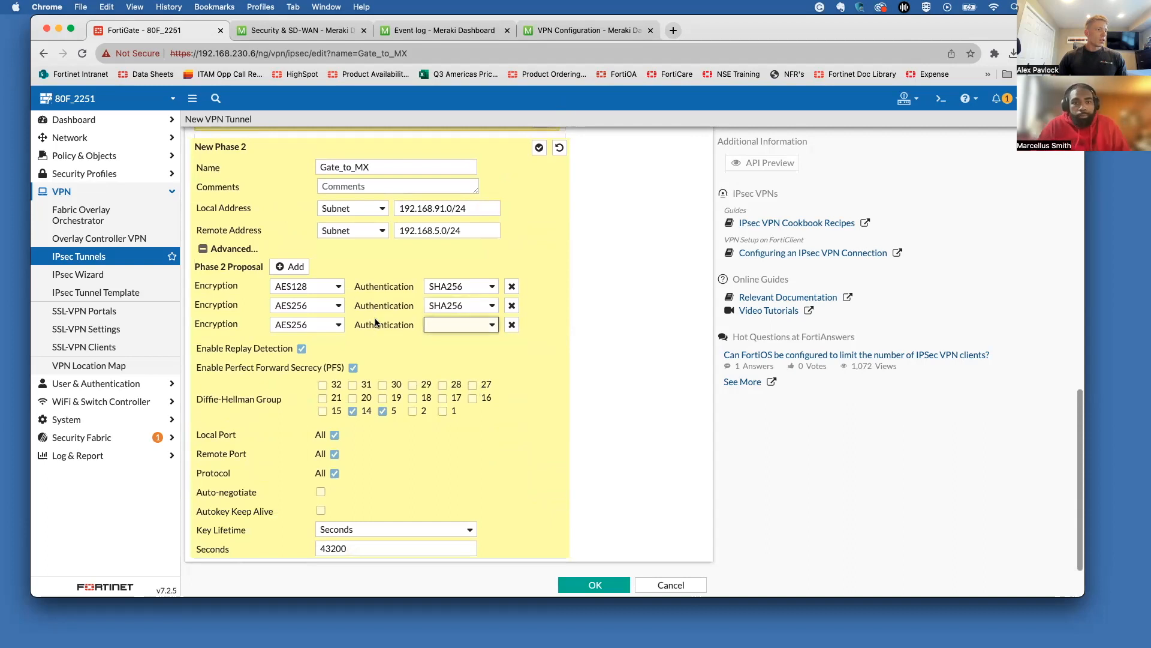
{"action": "left_click", "coordinate": [443, 325]}
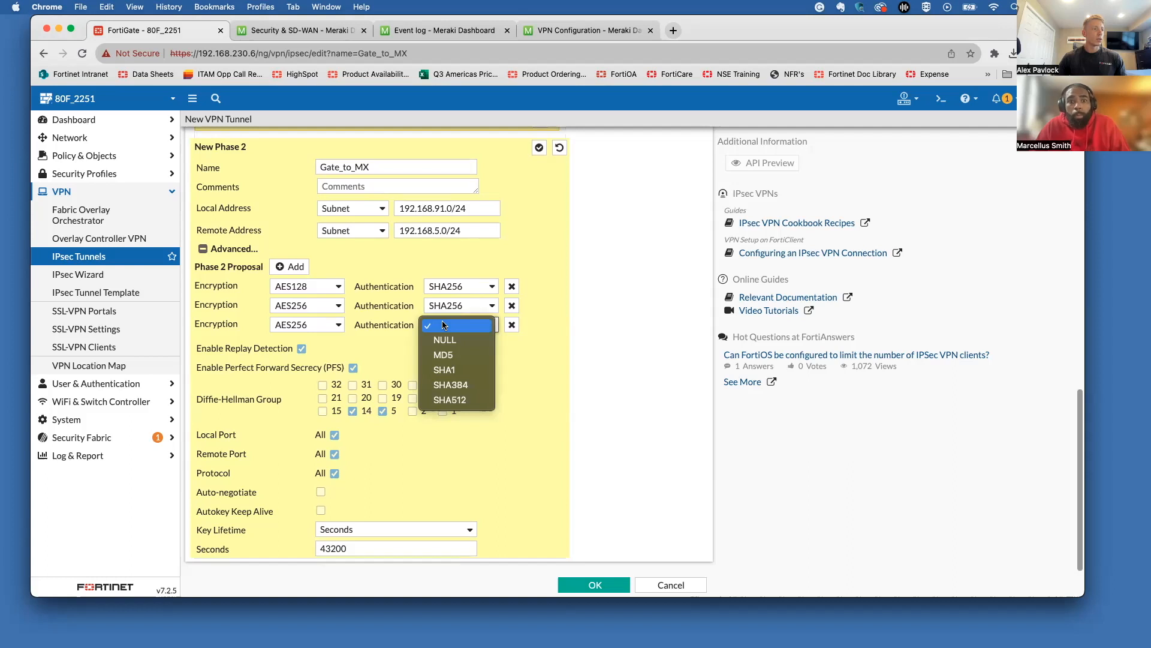
{"action": "left_click", "coordinate": [405, 330]}
{"action": "left_click", "coordinate": [339, 326]}
{"action": "left_click", "coordinate": [398, 325]}
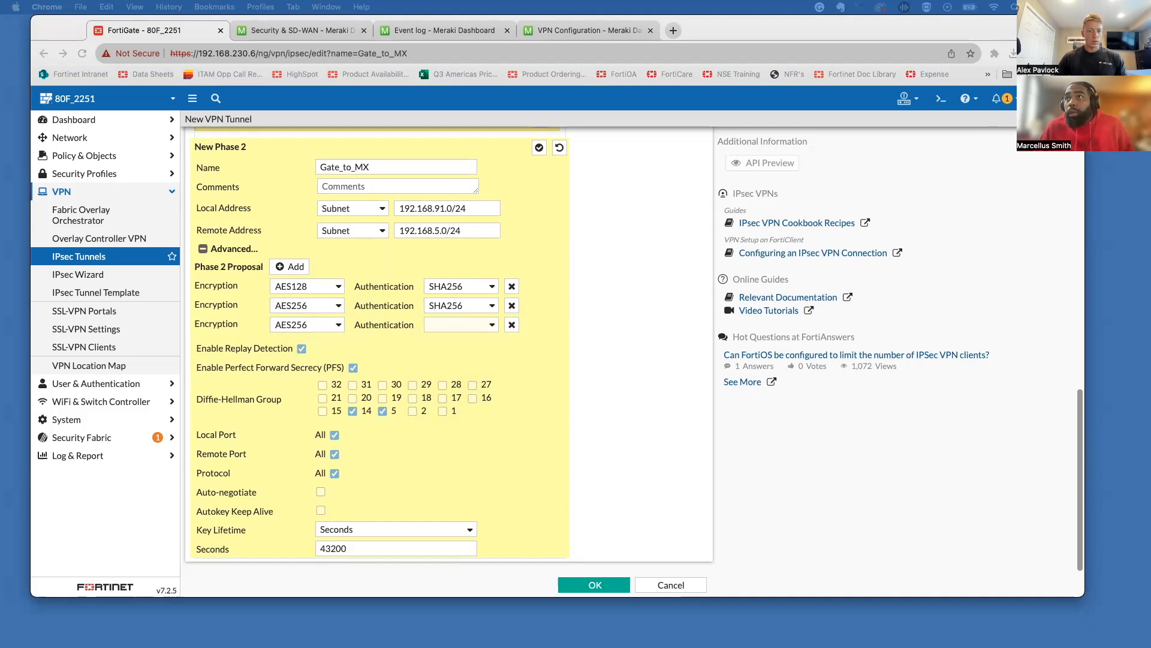
{"action": "left_click", "coordinate": [468, 327]}
{"action": "left_click", "coordinate": [460, 367]}
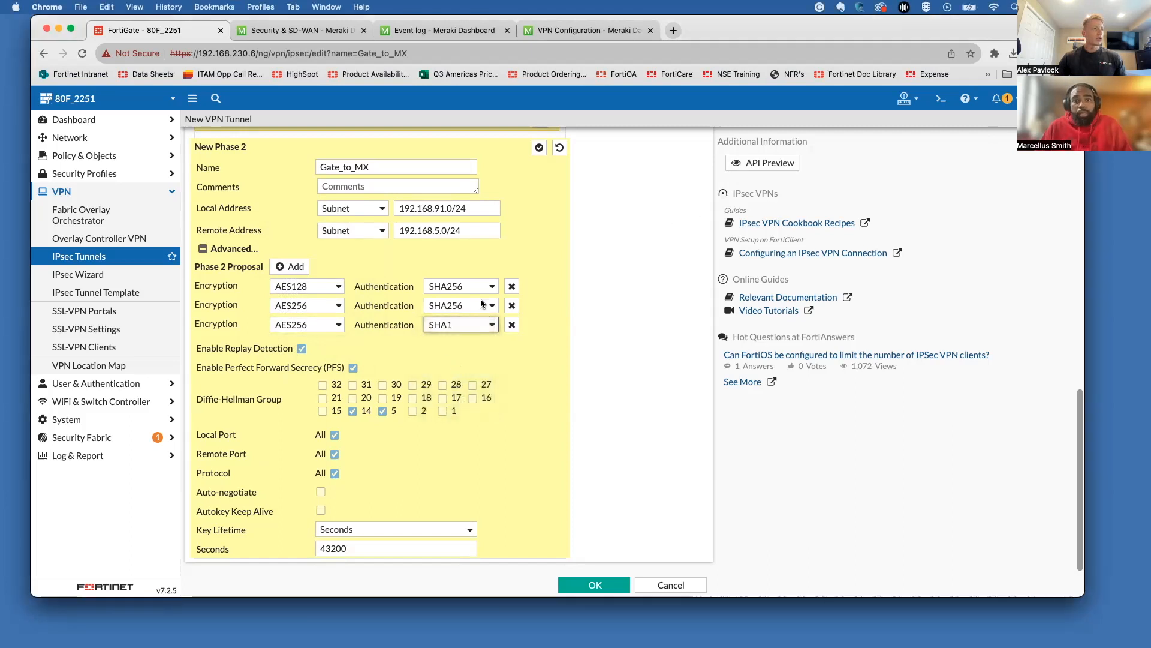
{"action": "left_click", "coordinate": [511, 305]}
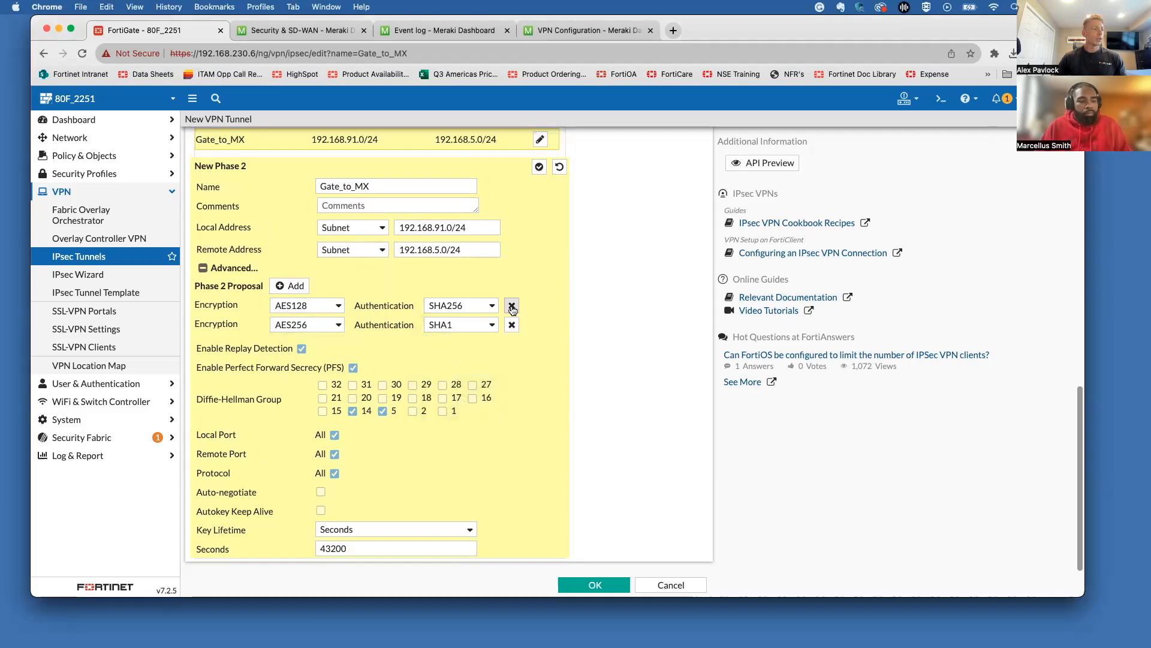
{"action": "left_click", "coordinate": [512, 306]}
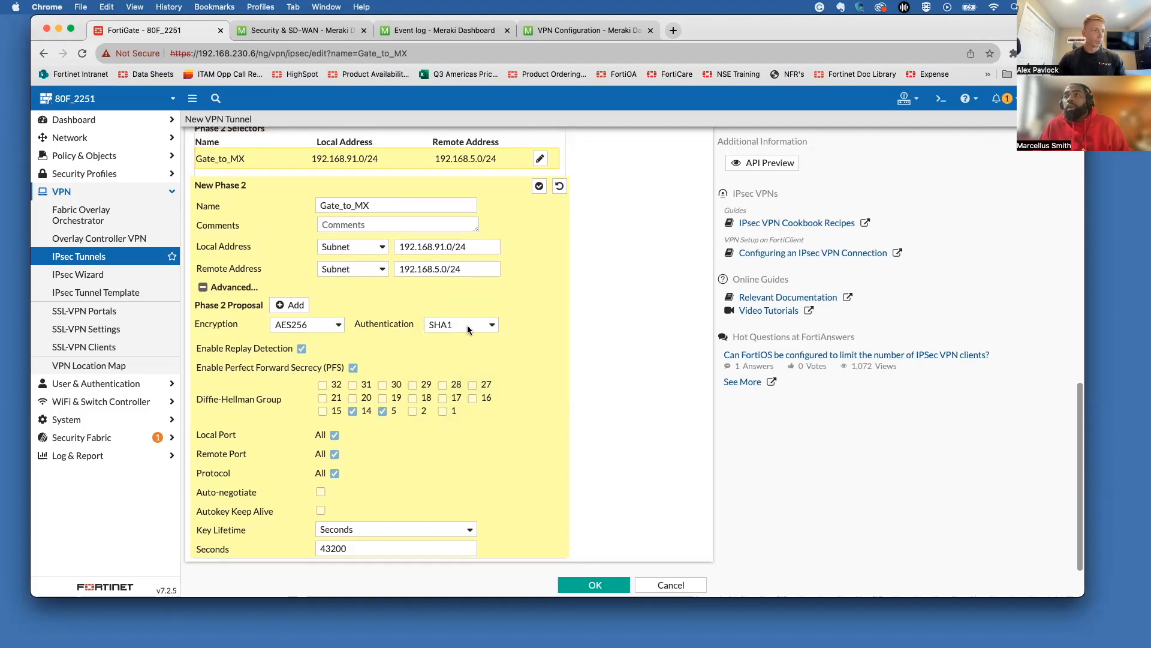
Step: Leave perfect forward secrecy turned off for the Gate_to_MX Phase 2
{"action": "left_click", "coordinate": [353, 368]}
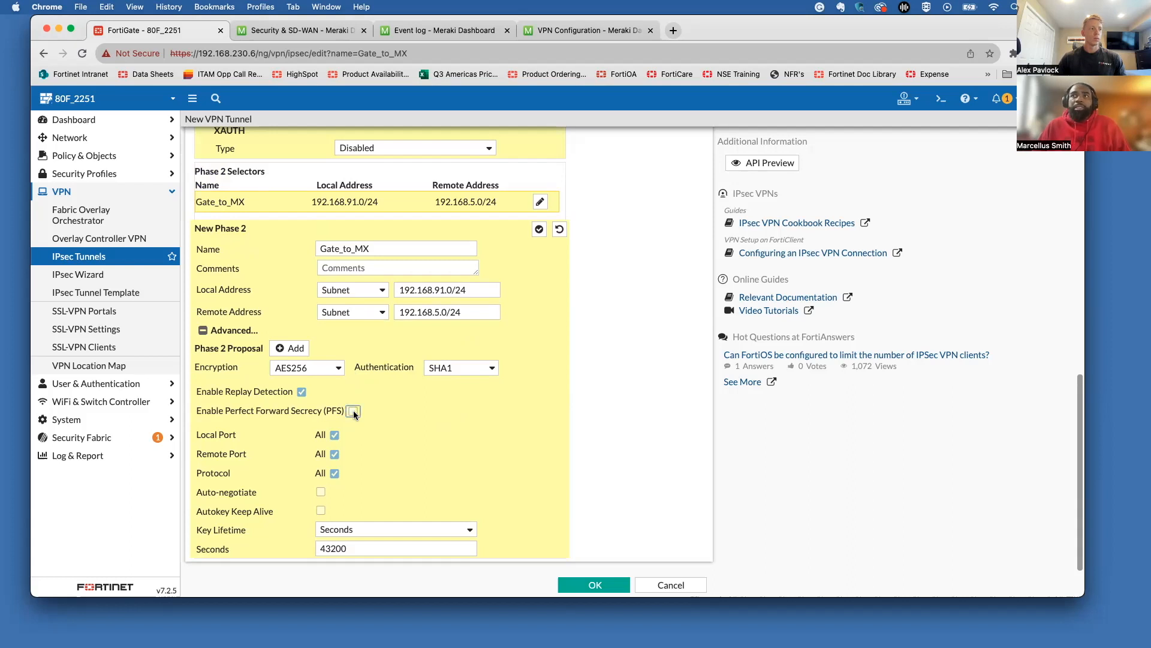
{"action": "left_click", "coordinate": [354, 411]}
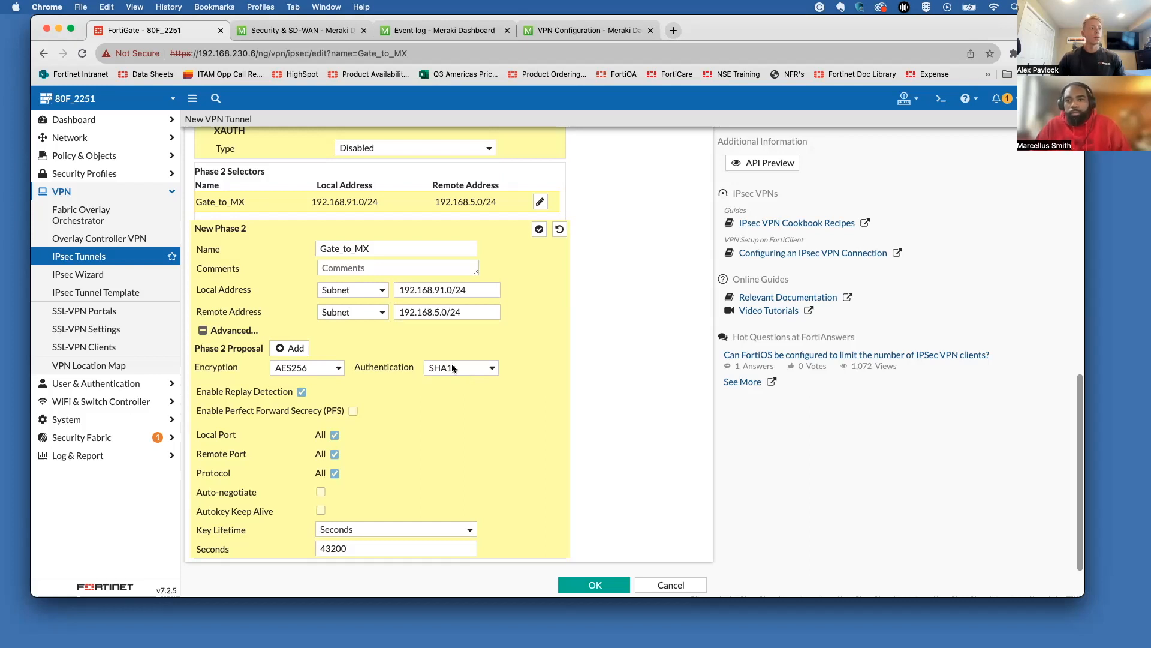
{"action": "scroll", "coordinate": [456, 366], "scroll_direction": "up", "scroll_amount": 5}
{"action": "scroll", "coordinate": [458, 365], "scroll_direction": "down", "scroll_amount": 4}
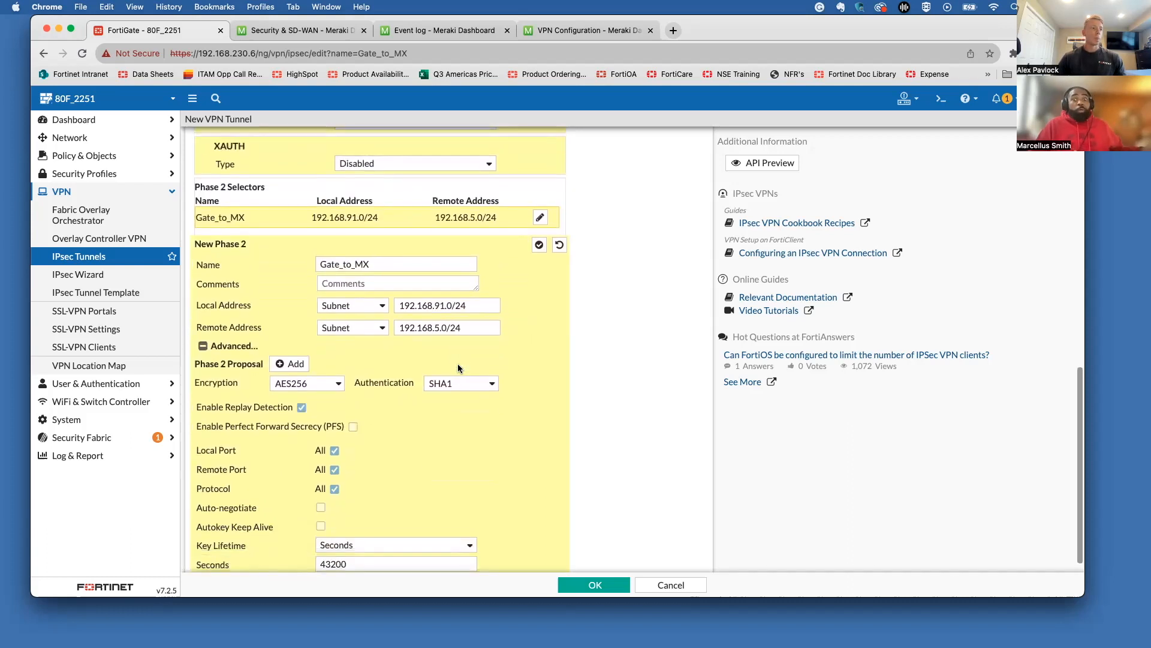
{"action": "scroll", "coordinate": [458, 368], "scroll_direction": "up", "scroll_amount": 1}
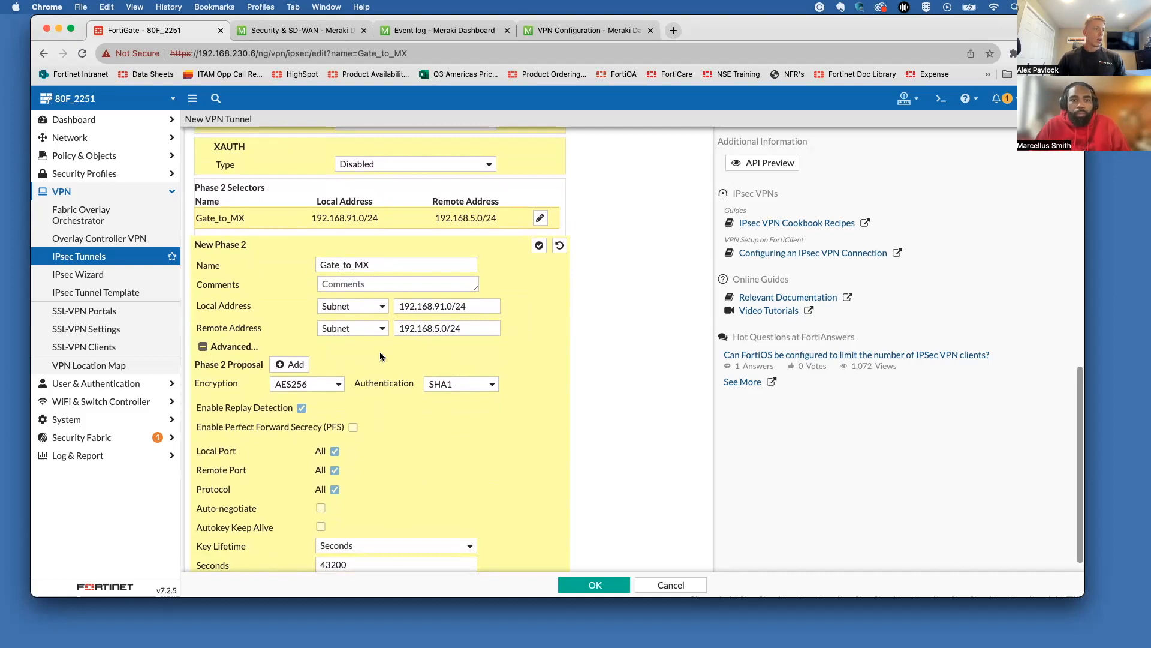
{"action": "left_click", "coordinate": [353, 427]}
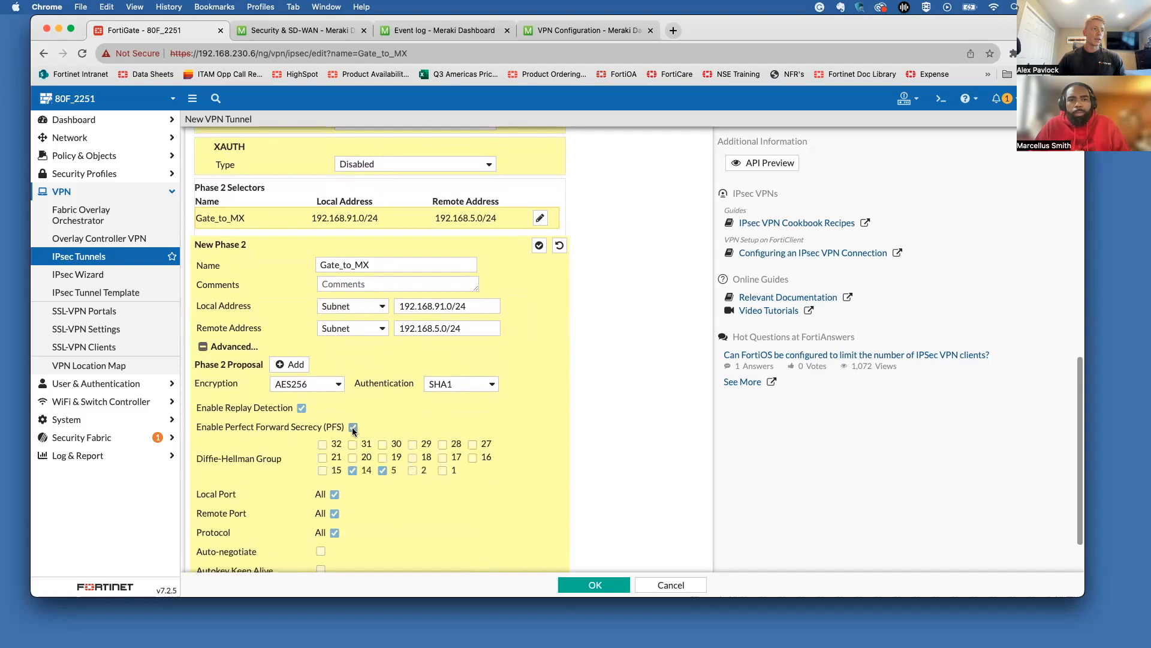
{"action": "left_click", "coordinate": [352, 427]}
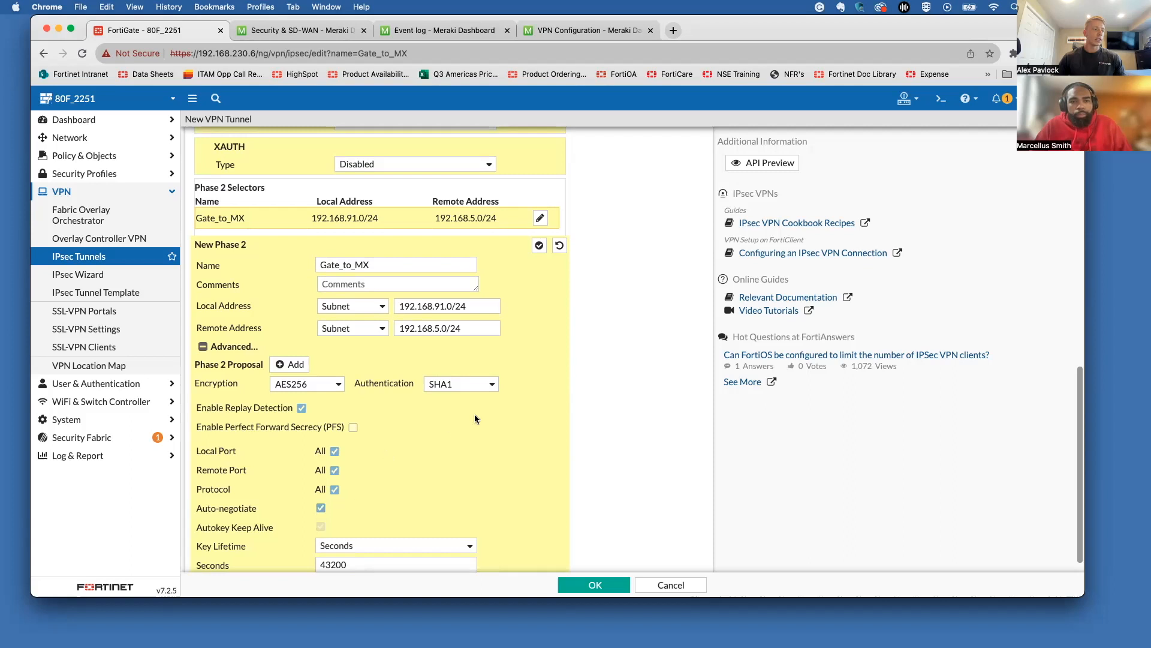
{"action": "scroll", "coordinate": [471, 437], "scroll_direction": "down", "scroll_amount": 1}
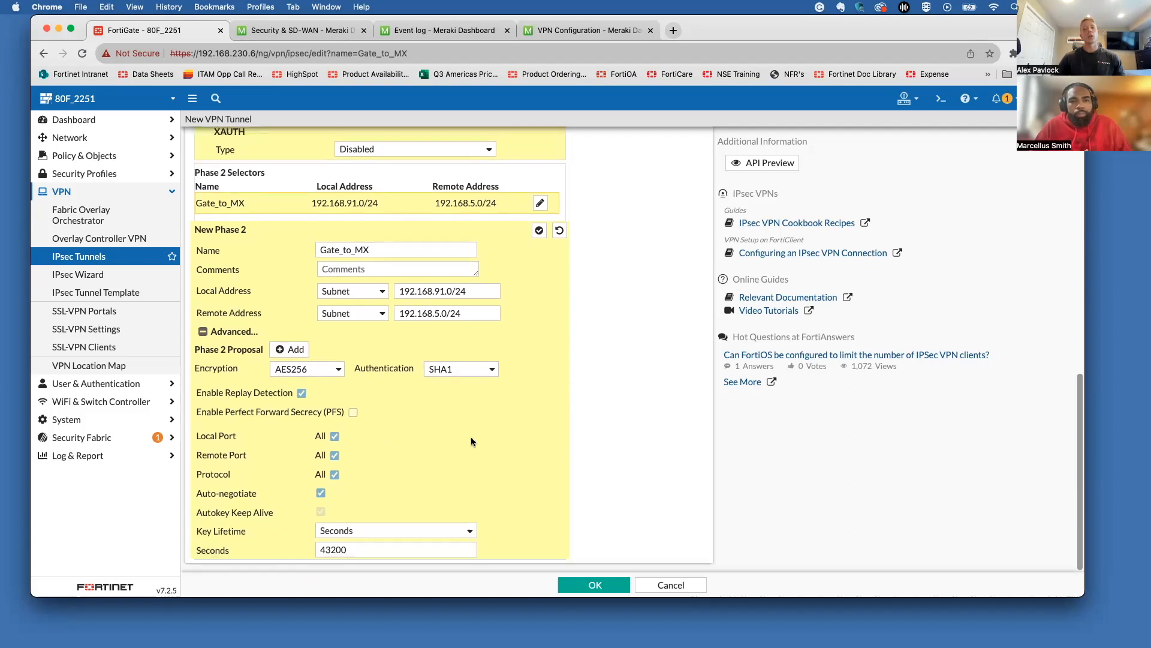
Step: Change the Phase 2 key lifetime from 43200 to 28800 seconds
{"action": "key", "text": "Tab"}
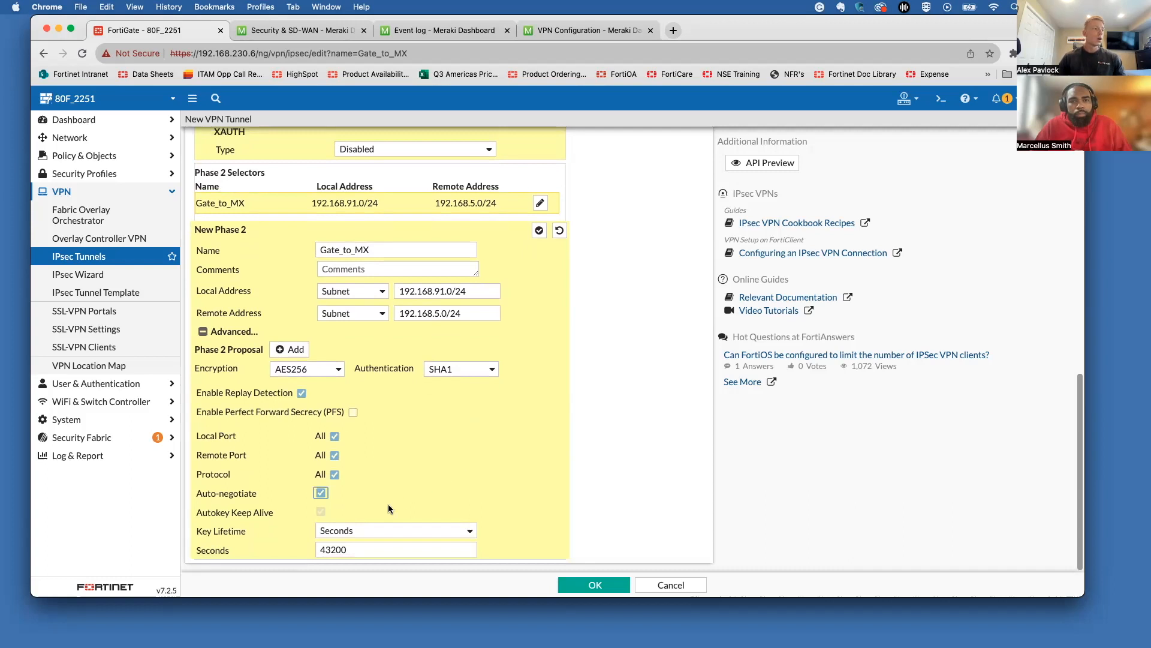
{"action": "left_click_drag", "start_coordinate": [356, 550], "coordinate": [294, 550]}
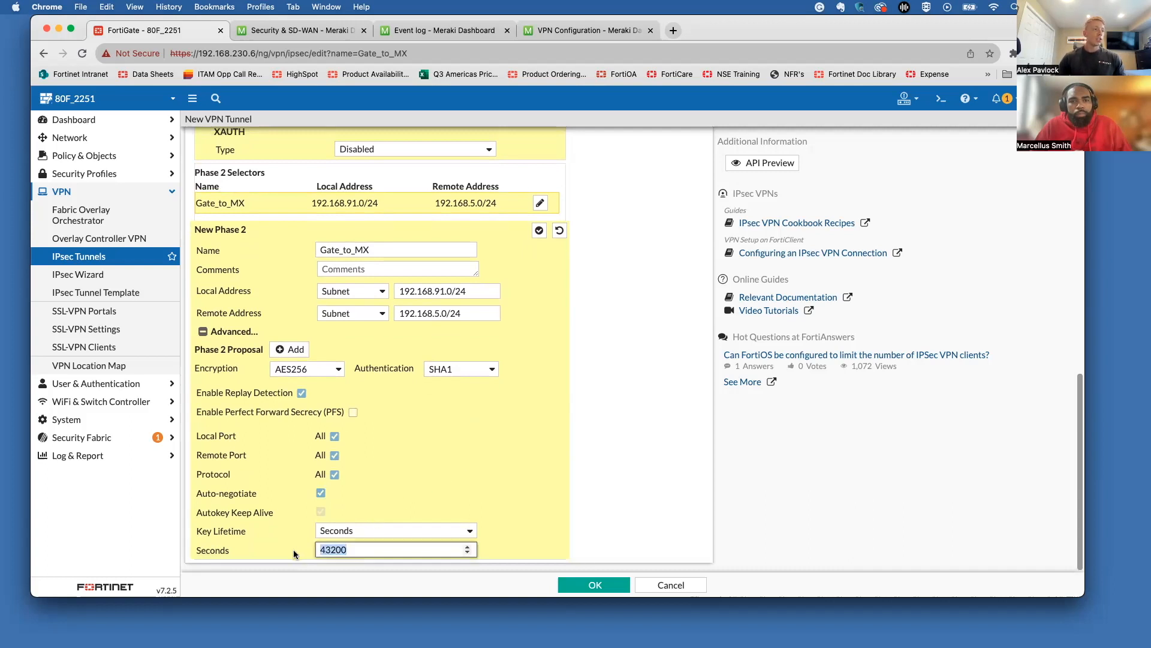
{"action": "type", "text": "28800"}
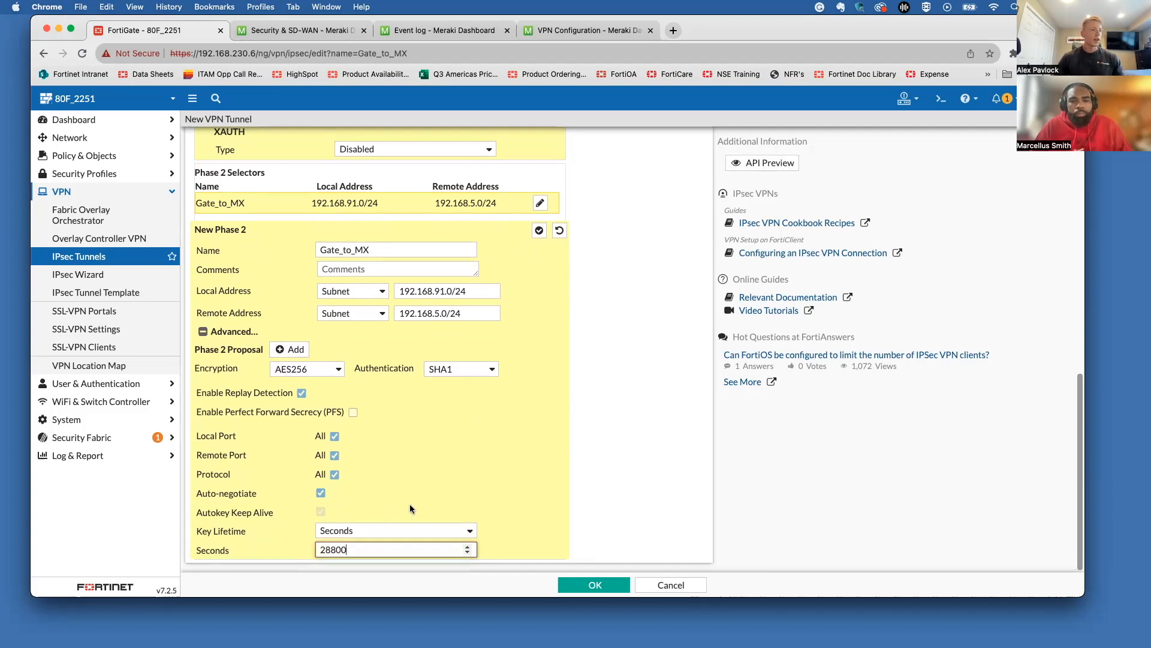
{"action": "scroll", "coordinate": [459, 474], "scroll_direction": "down", "scroll_amount": 1}
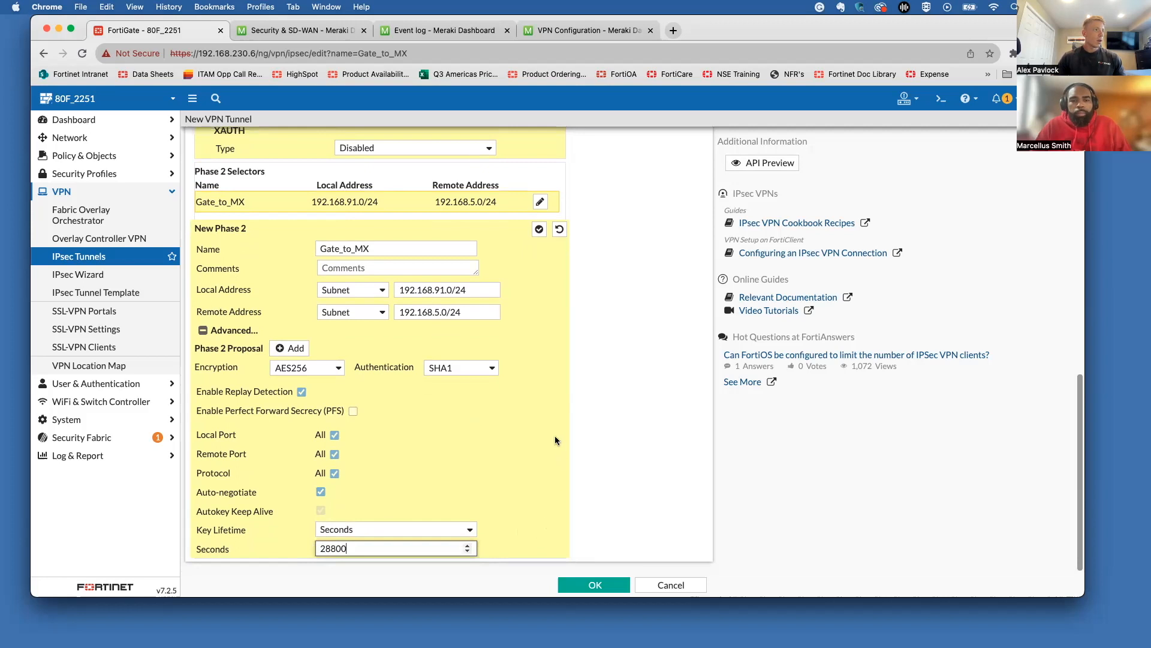
{"action": "scroll", "coordinate": [555, 435], "scroll_direction": "up", "scroll_amount": 10}
{"action": "scroll", "coordinate": [586, 524], "scroll_direction": "down", "scroll_amount": 10}
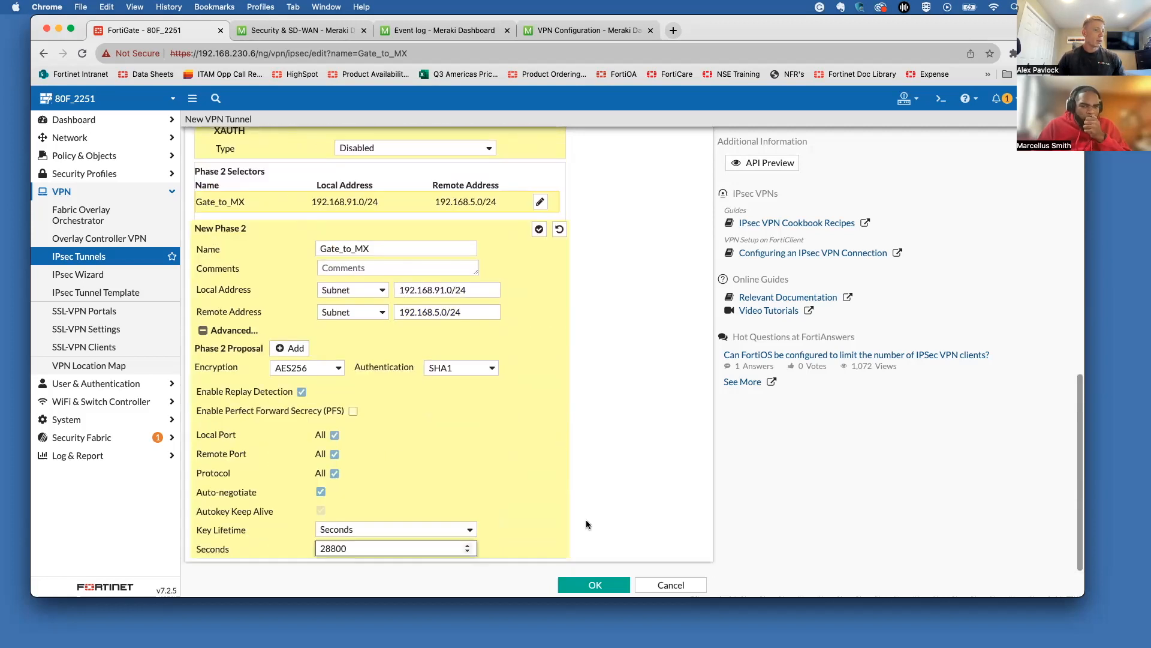
Step: Save the Gate_to_MX tunnel and check it in the IPsec tunnel list
{"action": "left_click", "coordinate": [595, 584]}
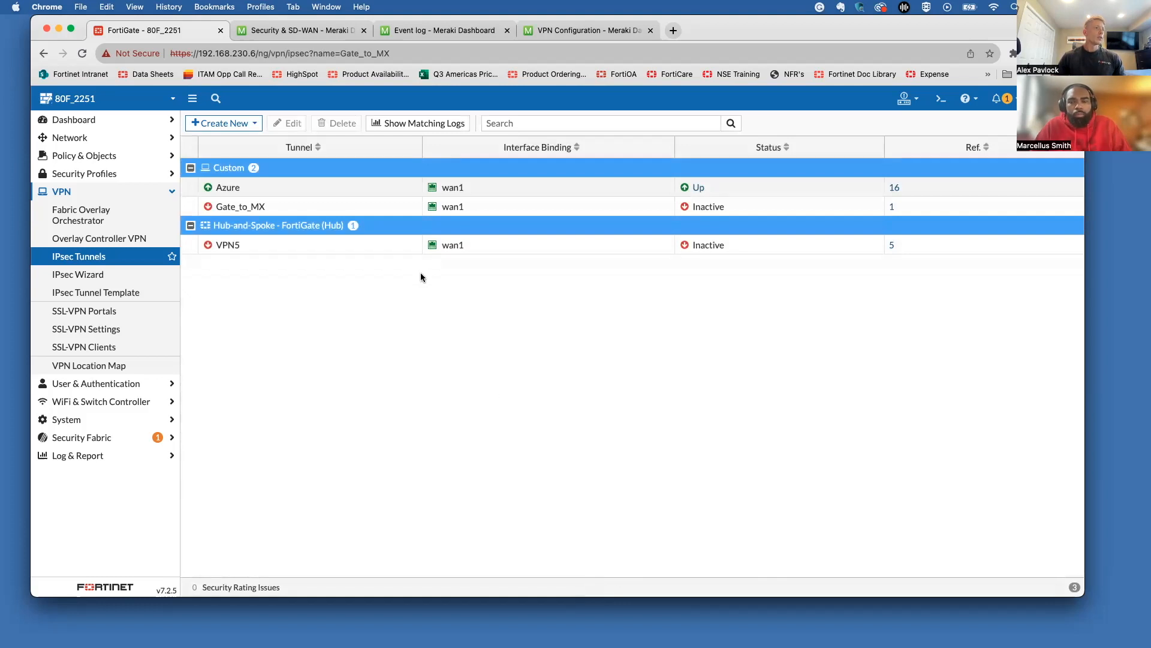
{"action": "left_click", "coordinate": [384, 211]}
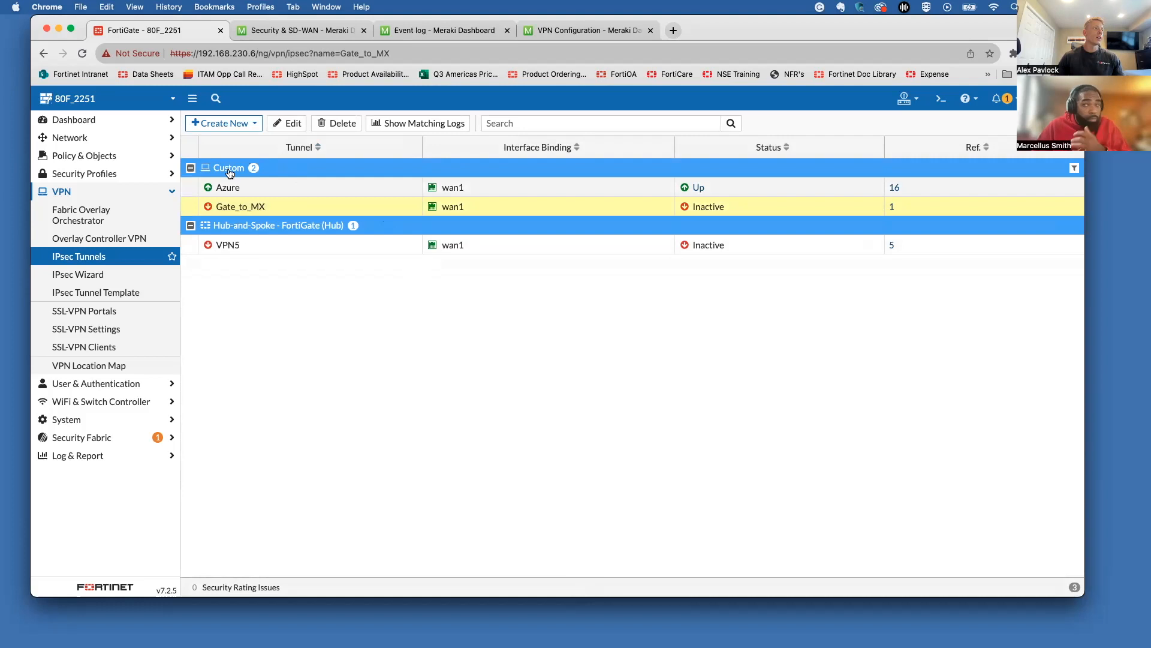
{"action": "left_click", "coordinate": [133, 256]}
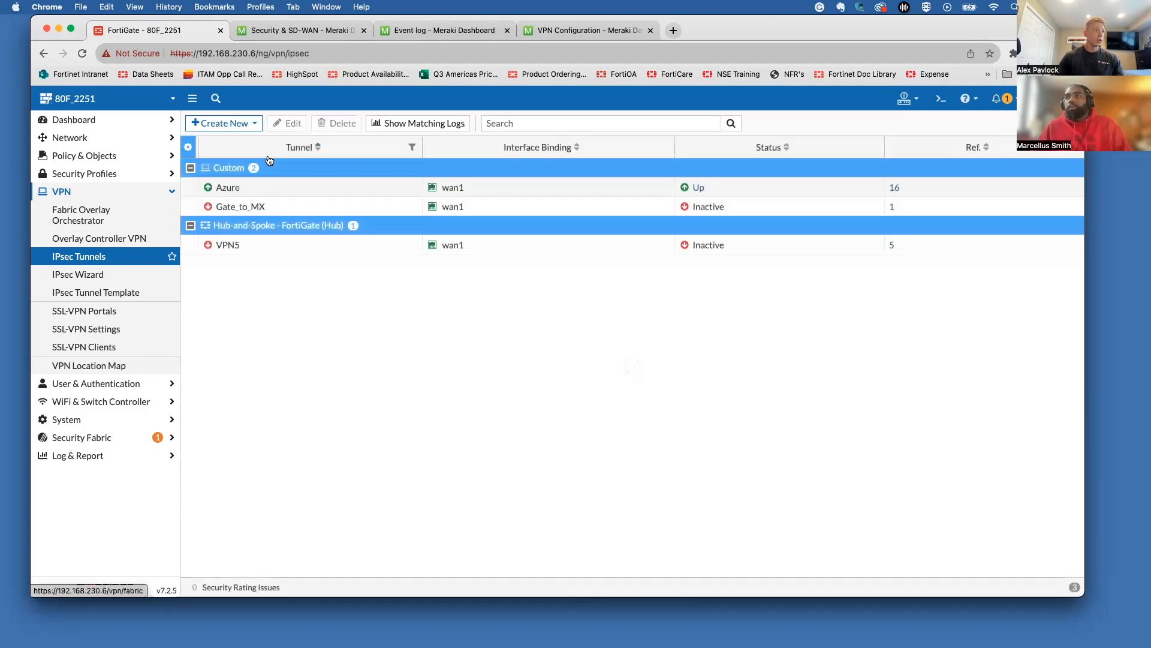
Step: Open the IPsec Wizard, expand Policy & Objects, then switch to Meraki's VPN configuration page
{"action": "left_click", "coordinate": [111, 277]}
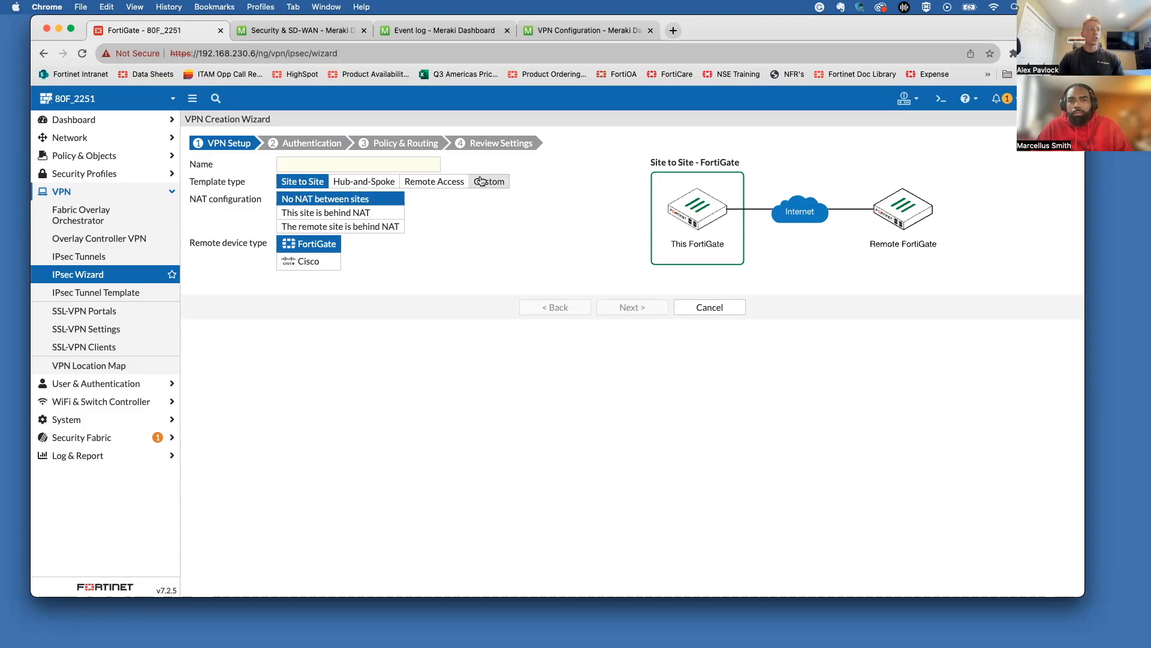
{"action": "left_click", "coordinate": [152, 193]}
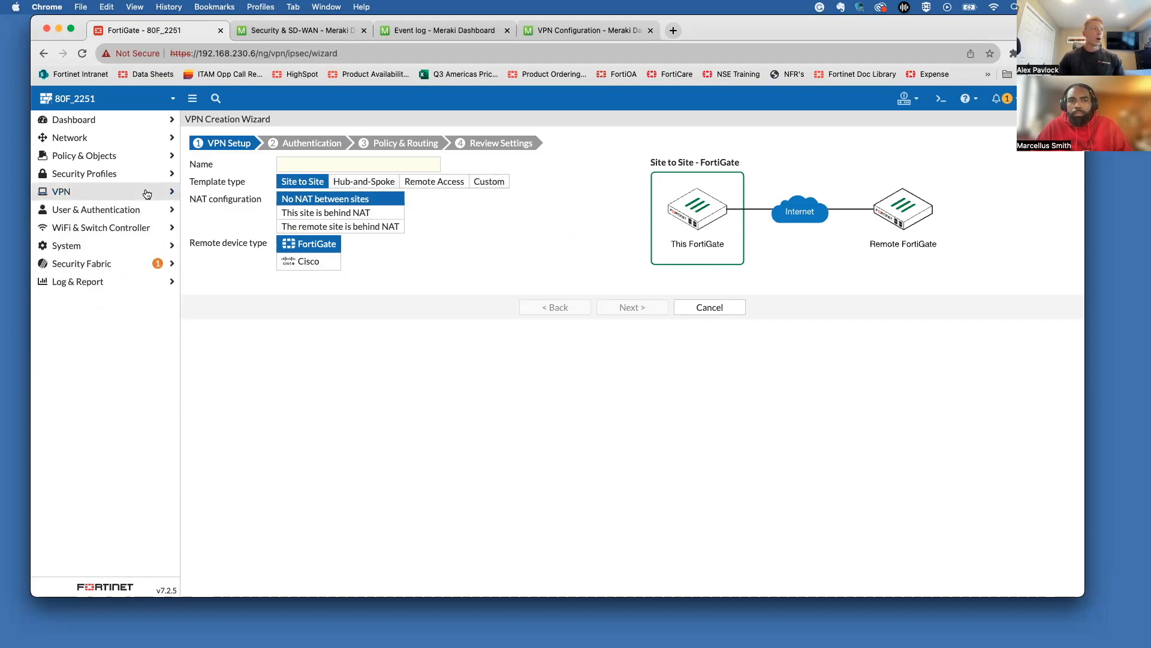
{"action": "left_click", "coordinate": [108, 158]}
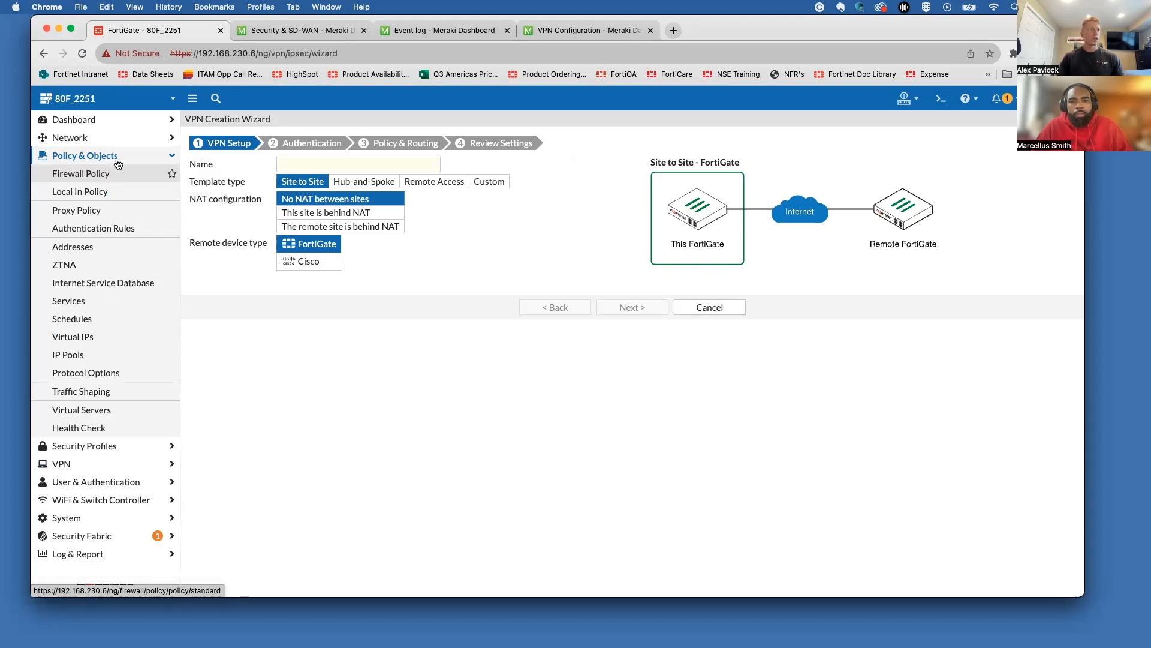
{"action": "left_click", "coordinate": [585, 30]}
{"action": "scroll", "coordinate": [458, 334], "scroll_direction": "down", "scroll_amount": 15}
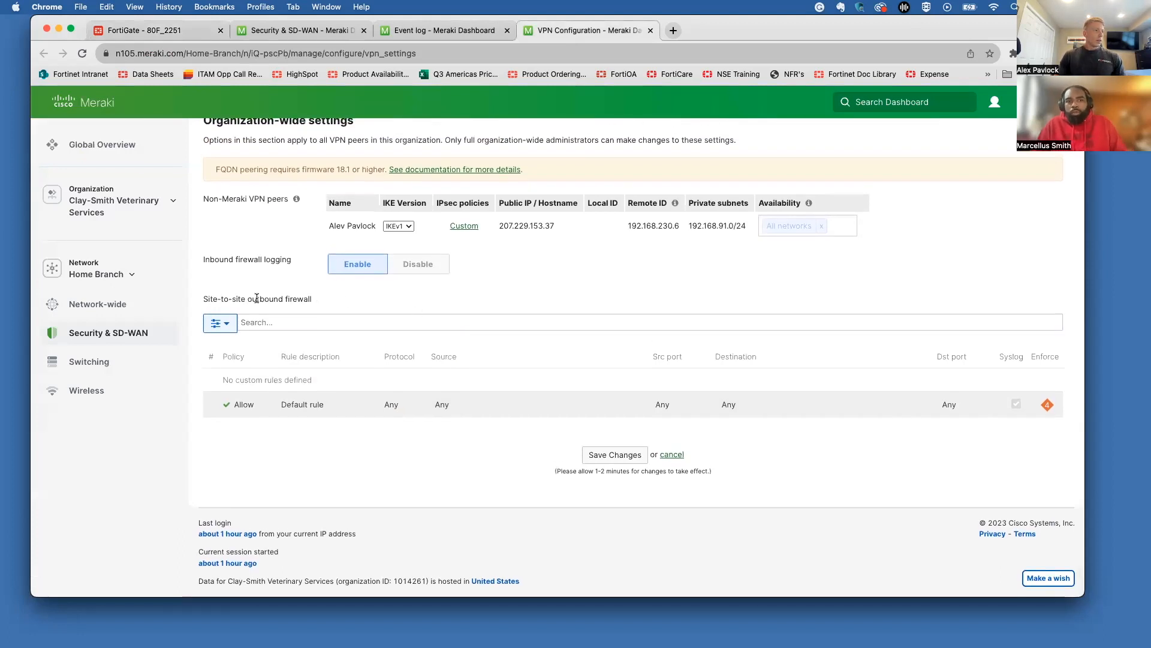
Step: Point out Meraki's Site-to-site outbound firewall heading, then return to the FortiGate page
{"action": "left_click_drag", "start_coordinate": [247, 298], "coordinate": [315, 298]}
{"action": "left_click", "coordinate": [331, 298]}
{"action": "left_click", "coordinate": [200, 299]}
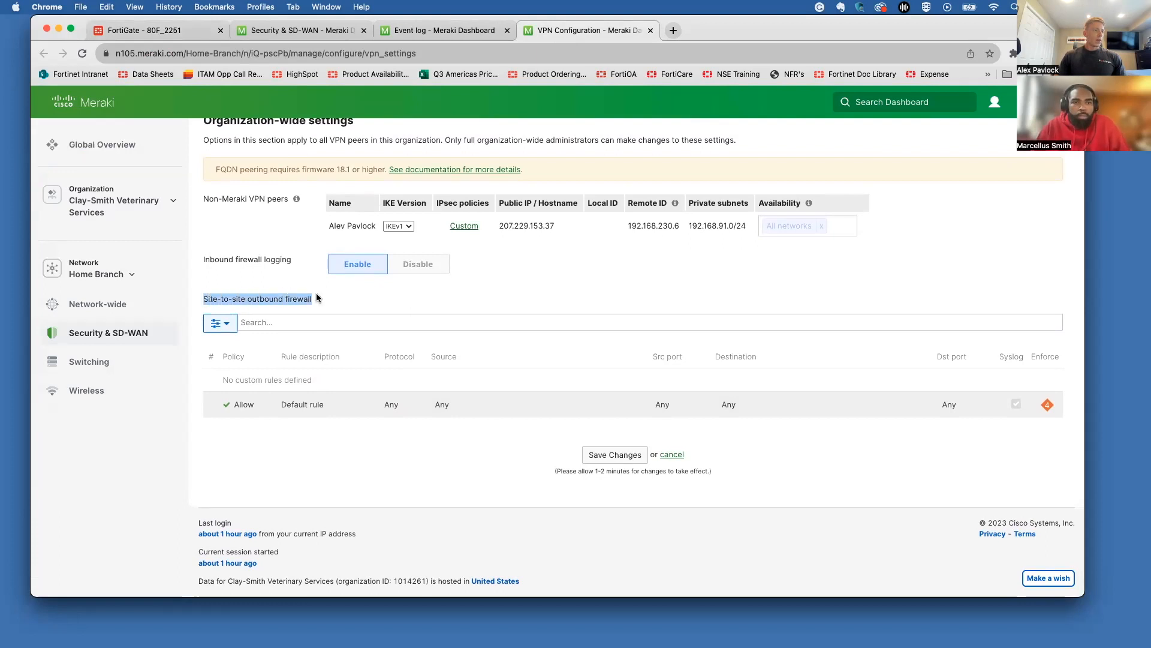
{"action": "left_click", "coordinate": [316, 293]}
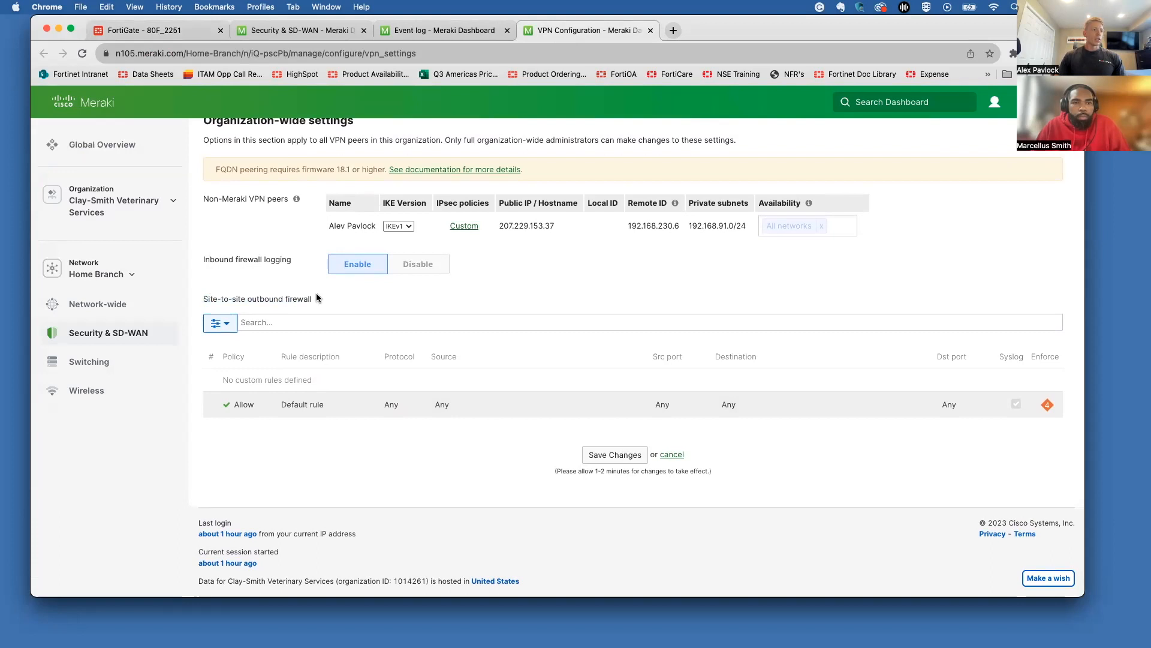
{"action": "left_click", "coordinate": [182, 28]}
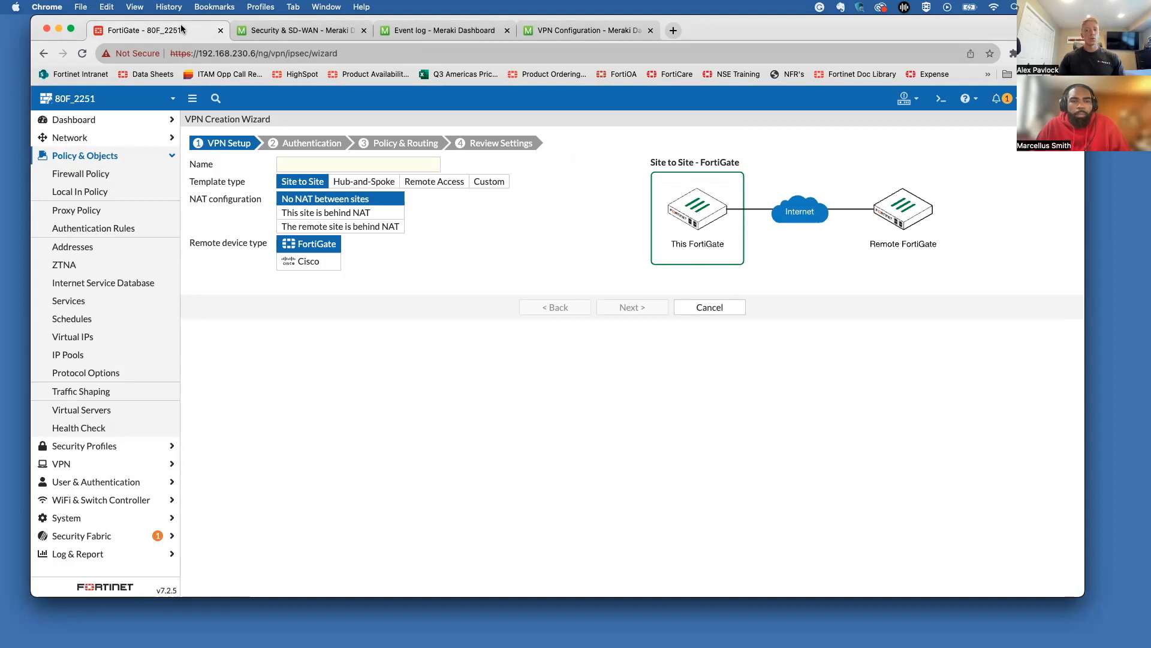
Step: Start a new firewall policy named 'Ga' with Users as the incoming interface
{"action": "left_click", "coordinate": [101, 174]}
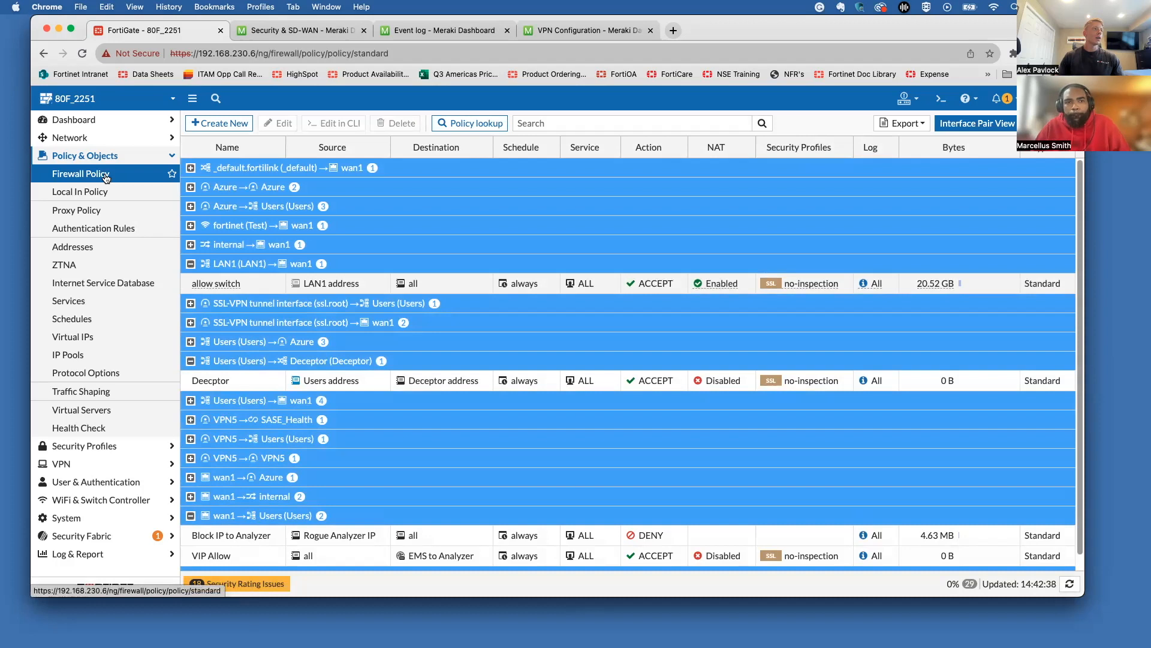
{"action": "left_click", "coordinate": [213, 125]}
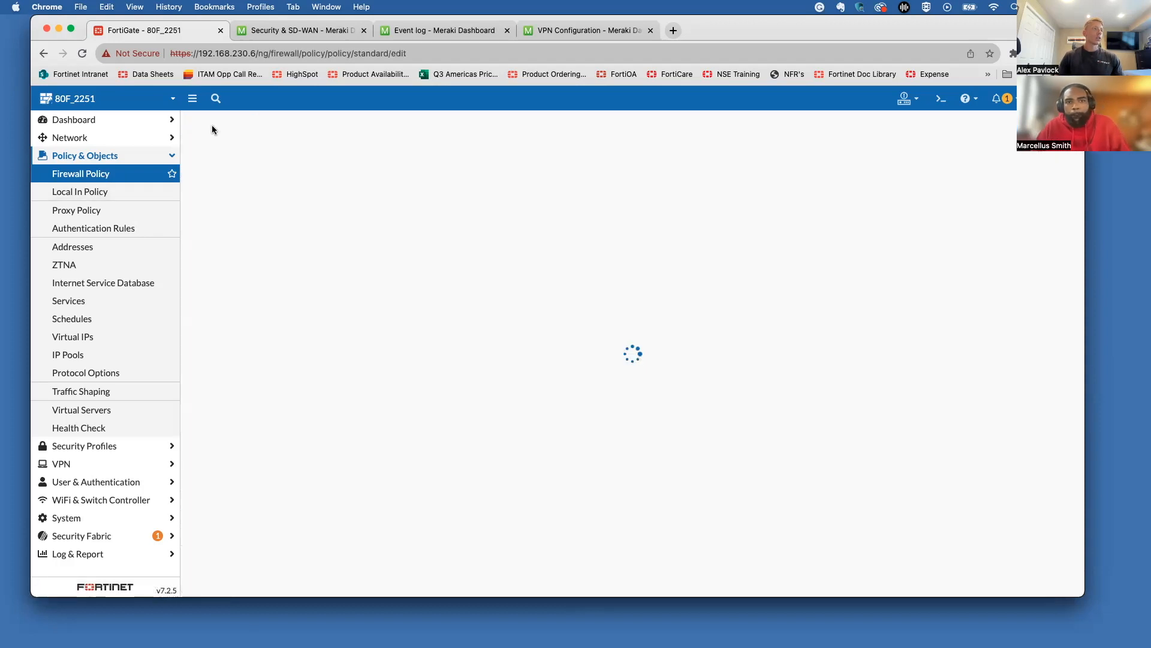
{"action": "left_click", "coordinate": [353, 174]}
{"action": "type", "text": "Gate_to_"}
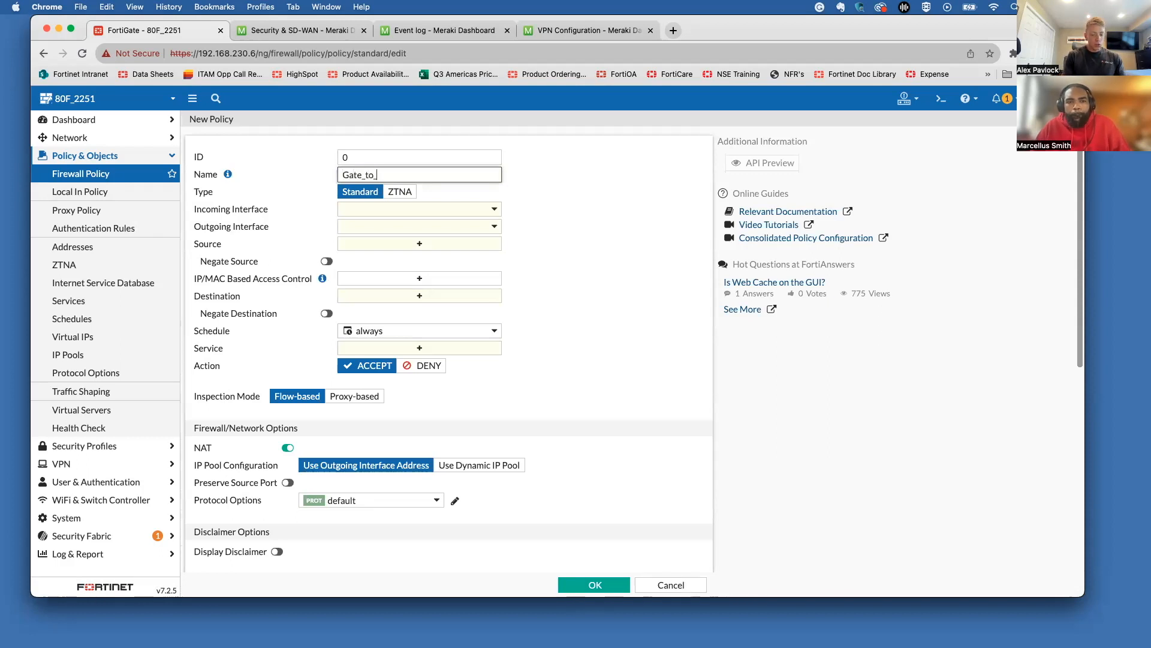
{"action": "left_click", "coordinate": [372, 209]}
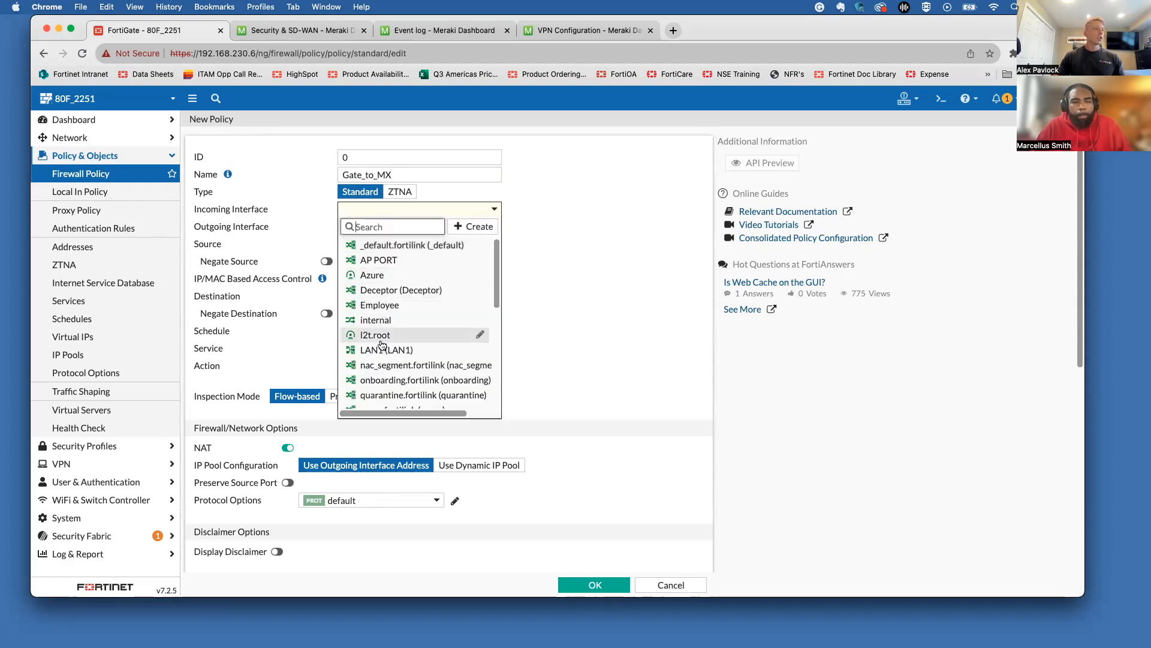
{"action": "scroll", "coordinate": [386, 332], "scroll_direction": "down", "scroll_amount": 5}
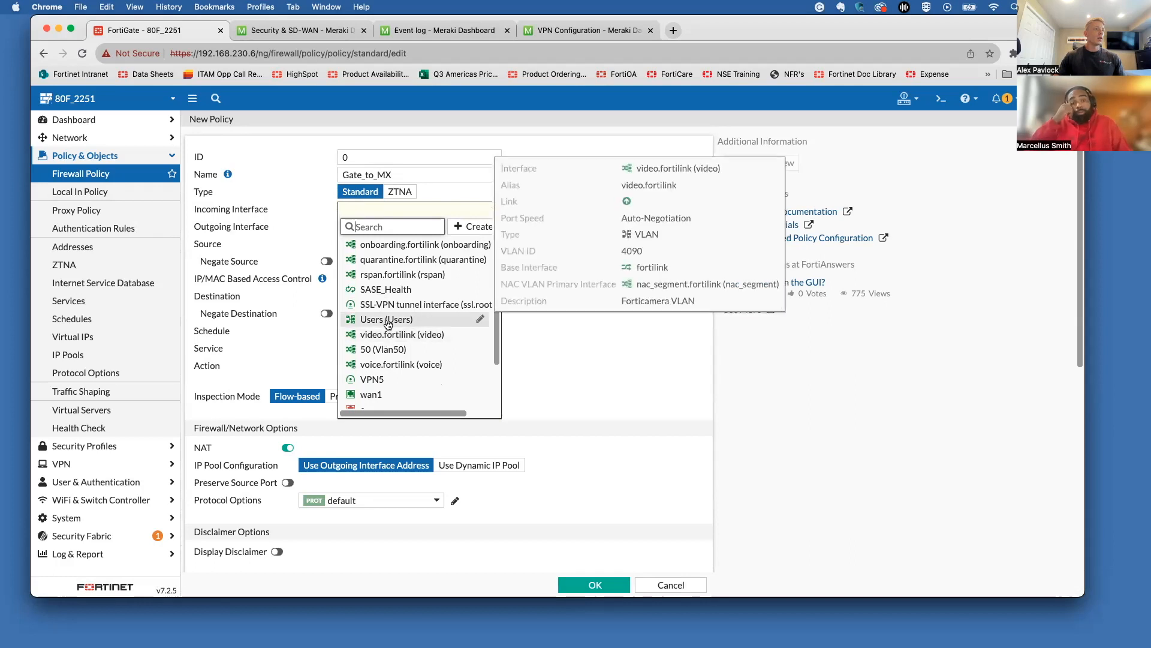
{"action": "left_click", "coordinate": [387, 319]}
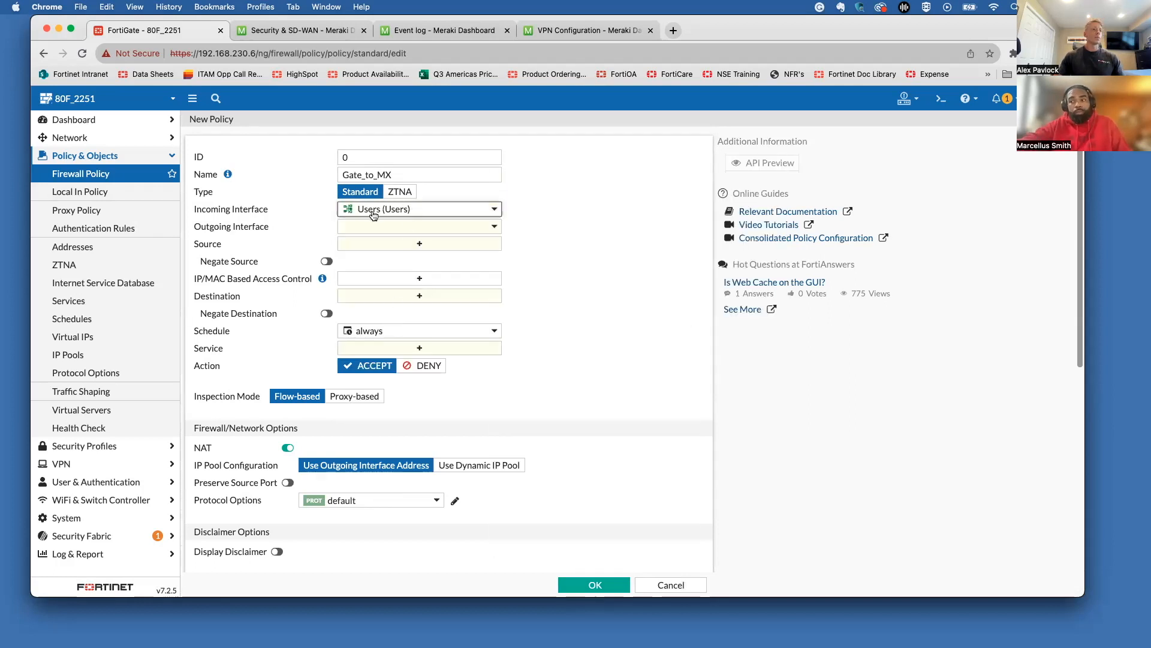
Step: Set the outgoing interface to Gate_to_MX and source and destination addresses to all
{"action": "mouse_move", "coordinate": [359, 213]}
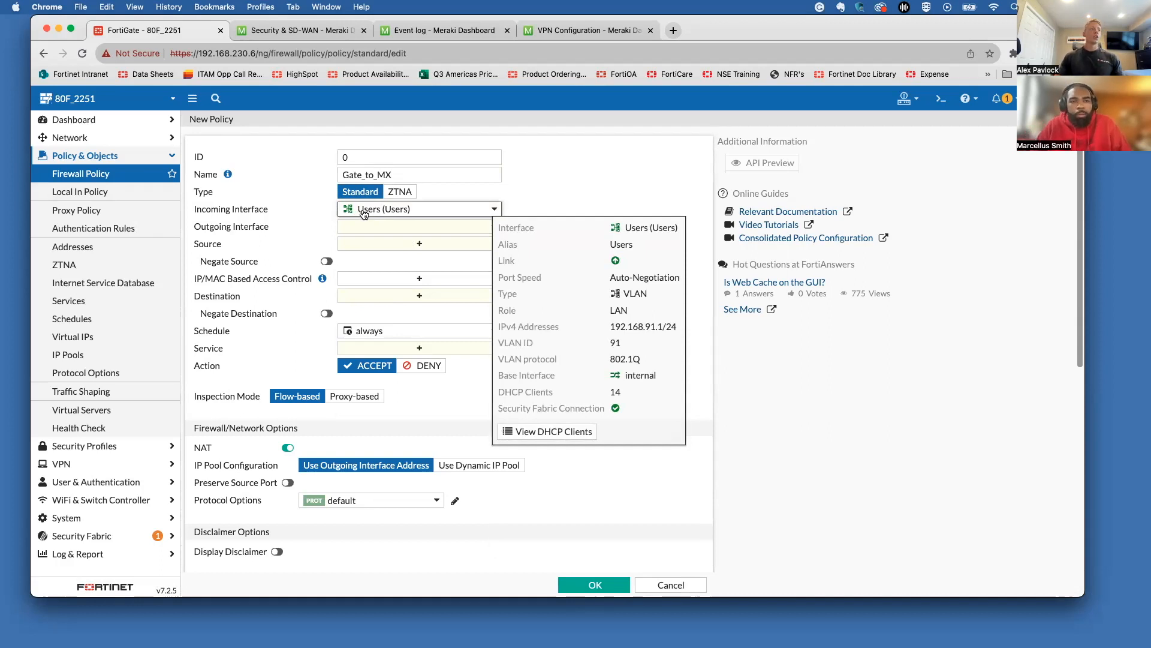
{"action": "left_click", "coordinate": [369, 223]}
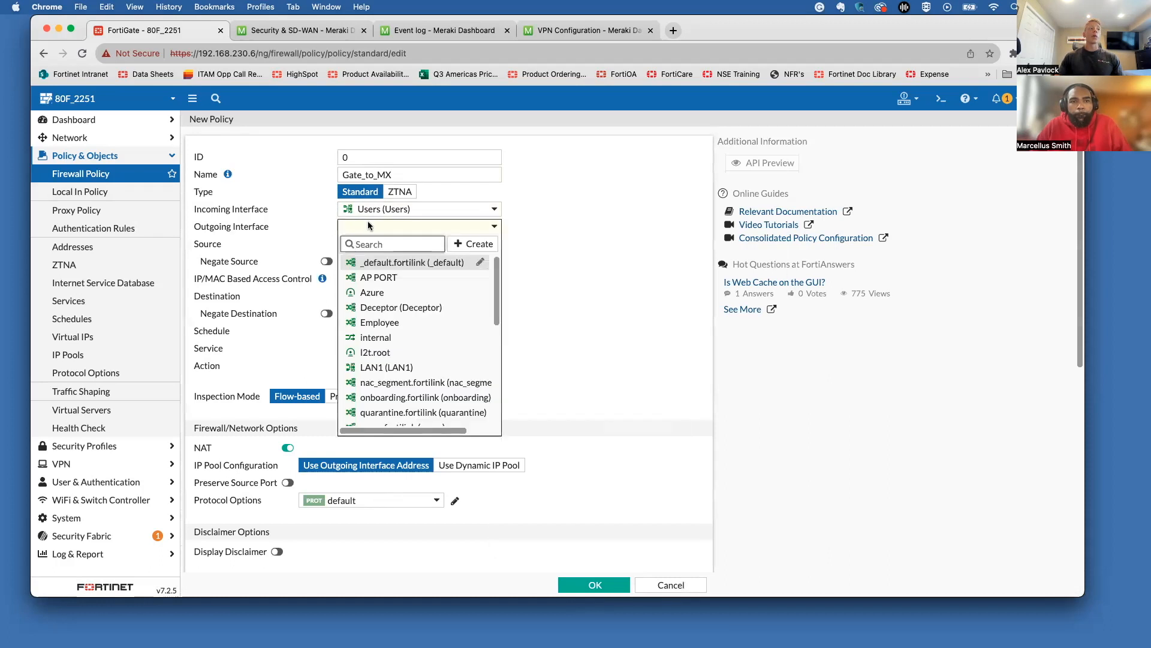
{"action": "scroll", "coordinate": [389, 336], "scroll_direction": "down", "scroll_amount": 5}
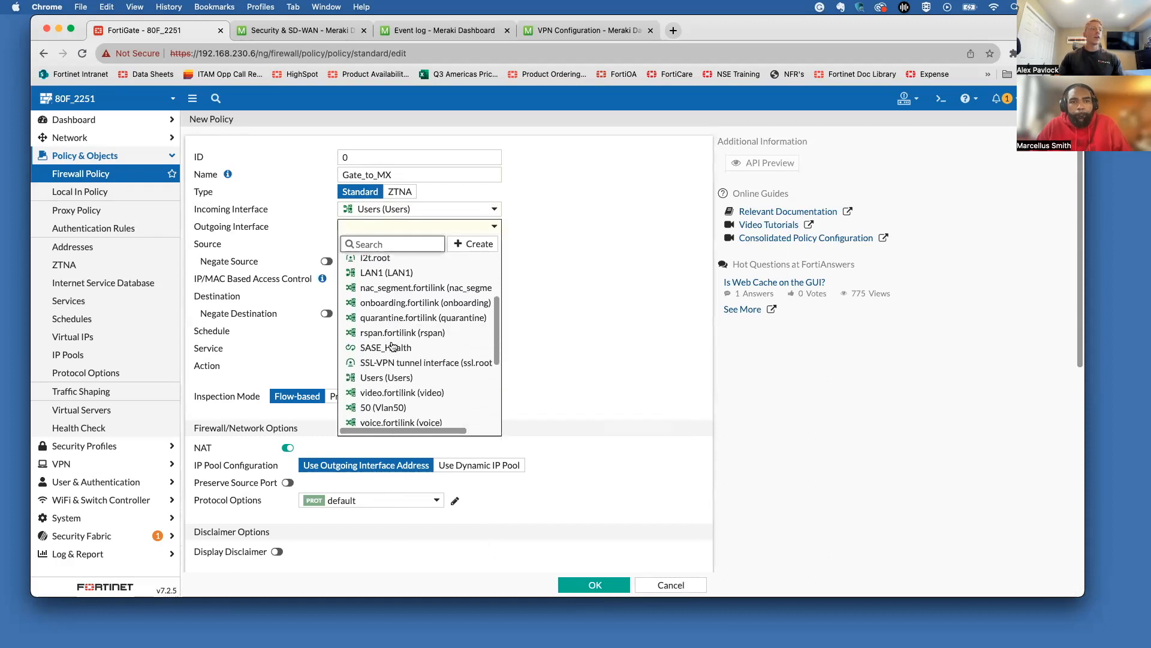
{"action": "scroll", "coordinate": [393, 346], "scroll_direction": "down", "scroll_amount": 5}
{"action": "mouse_move", "coordinate": [414, 347]}
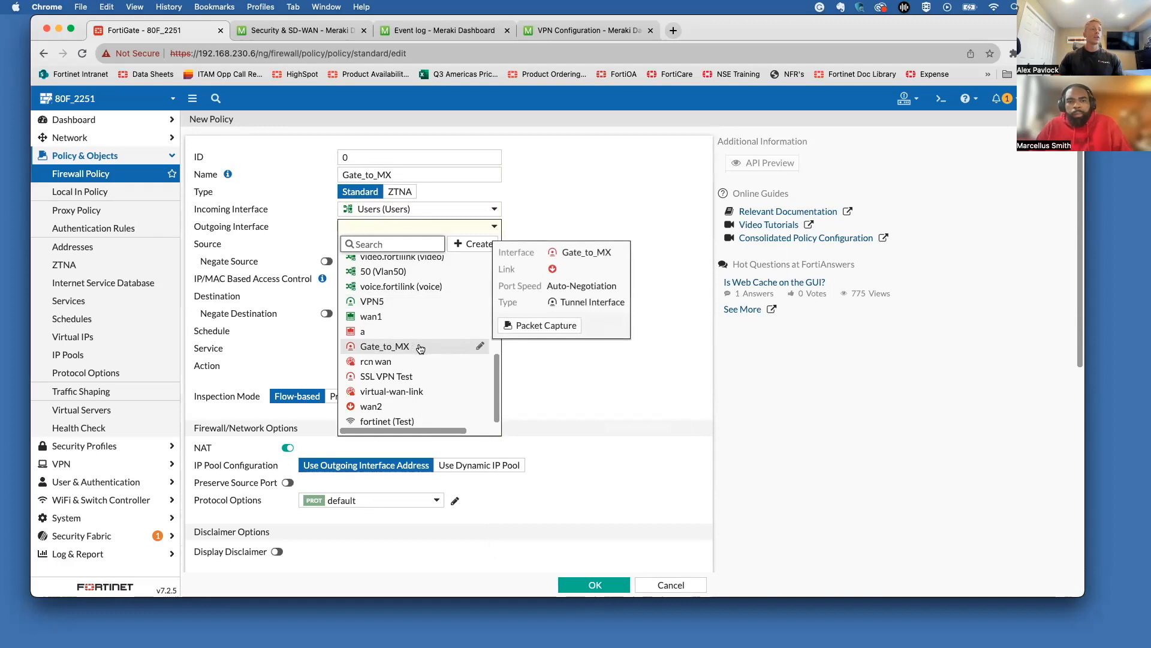
{"action": "left_click", "coordinate": [420, 347]}
{"action": "left_click", "coordinate": [400, 247]}
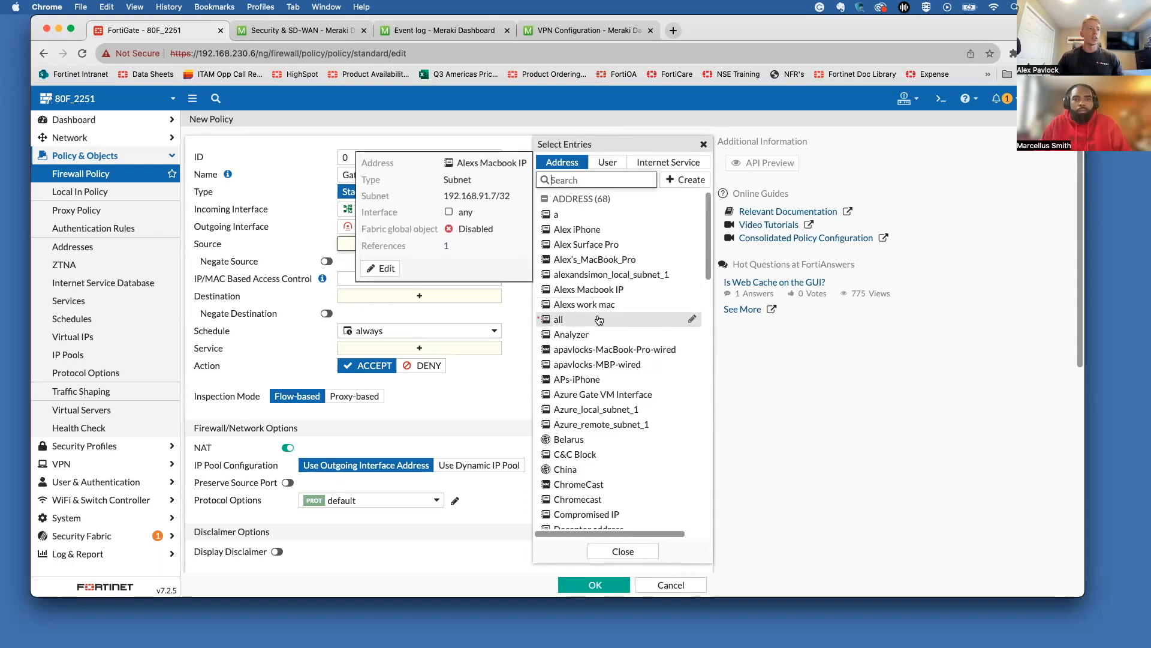
{"action": "left_click", "coordinate": [598, 320]}
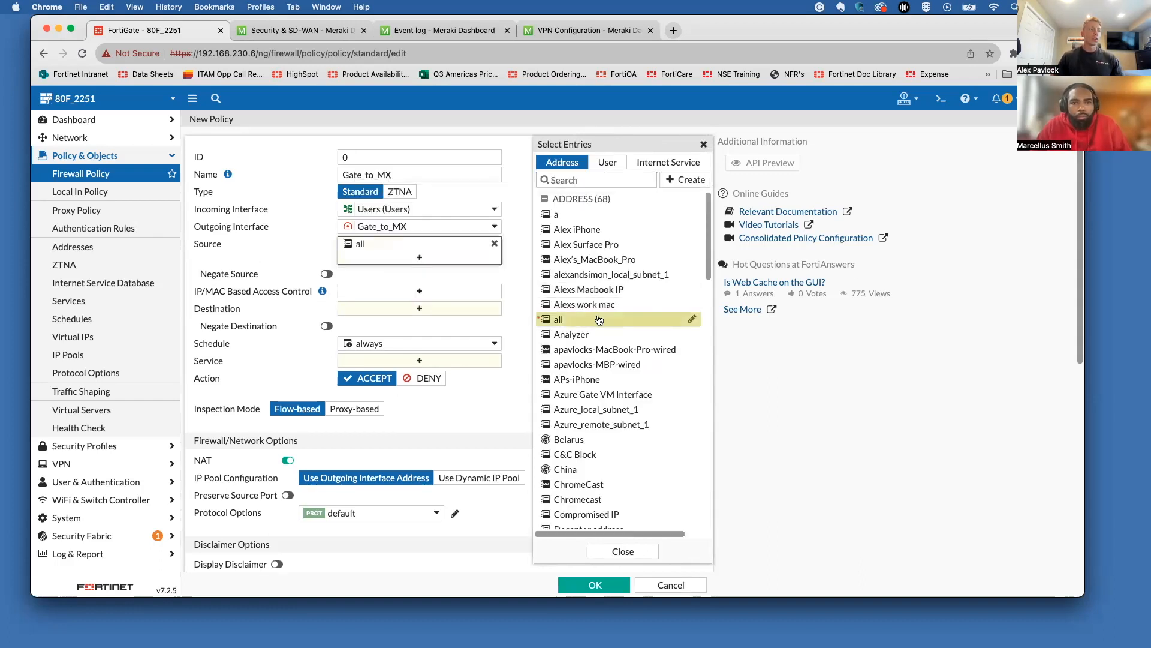
{"action": "left_click", "coordinate": [441, 309]}
{"action": "left_click", "coordinate": [586, 306]}
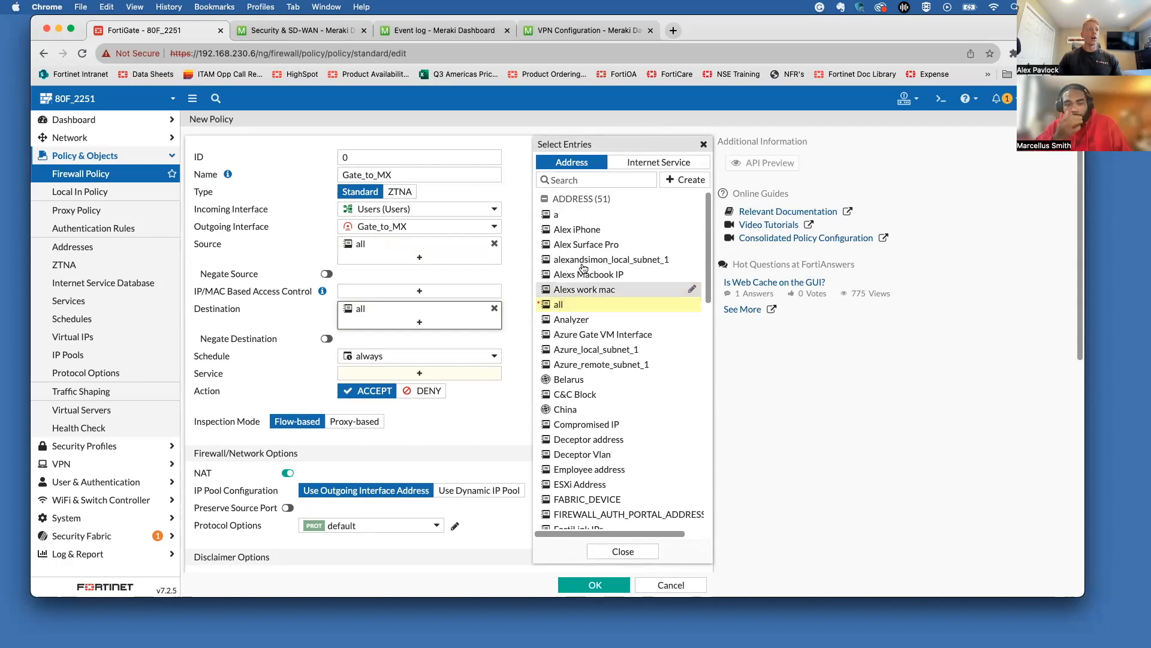
{"action": "mouse_move", "coordinate": [590, 224]}
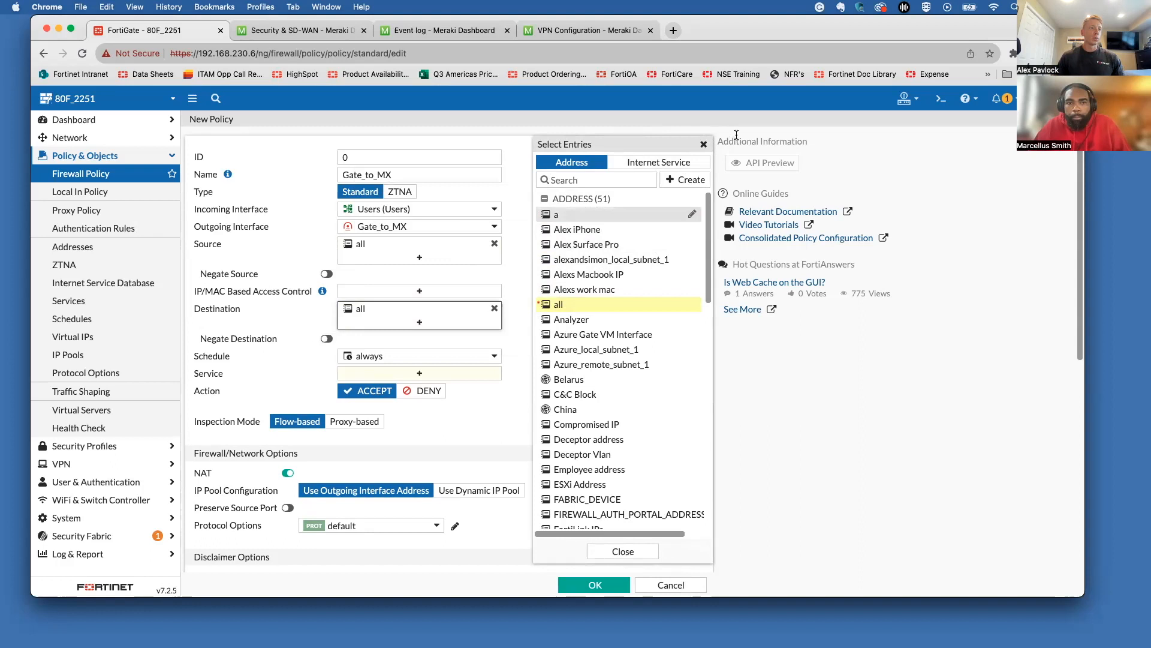
{"action": "left_click", "coordinate": [704, 145]}
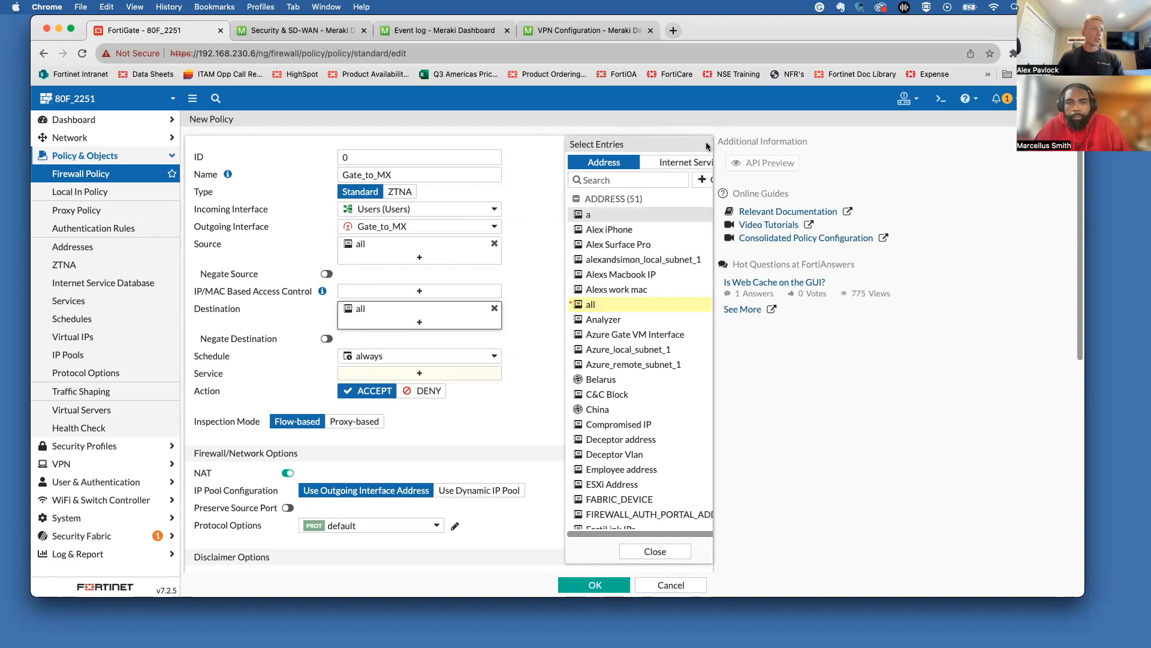
Step: Allow ALL services and disable NAT for the policy
{"action": "left_click", "coordinate": [369, 377]}
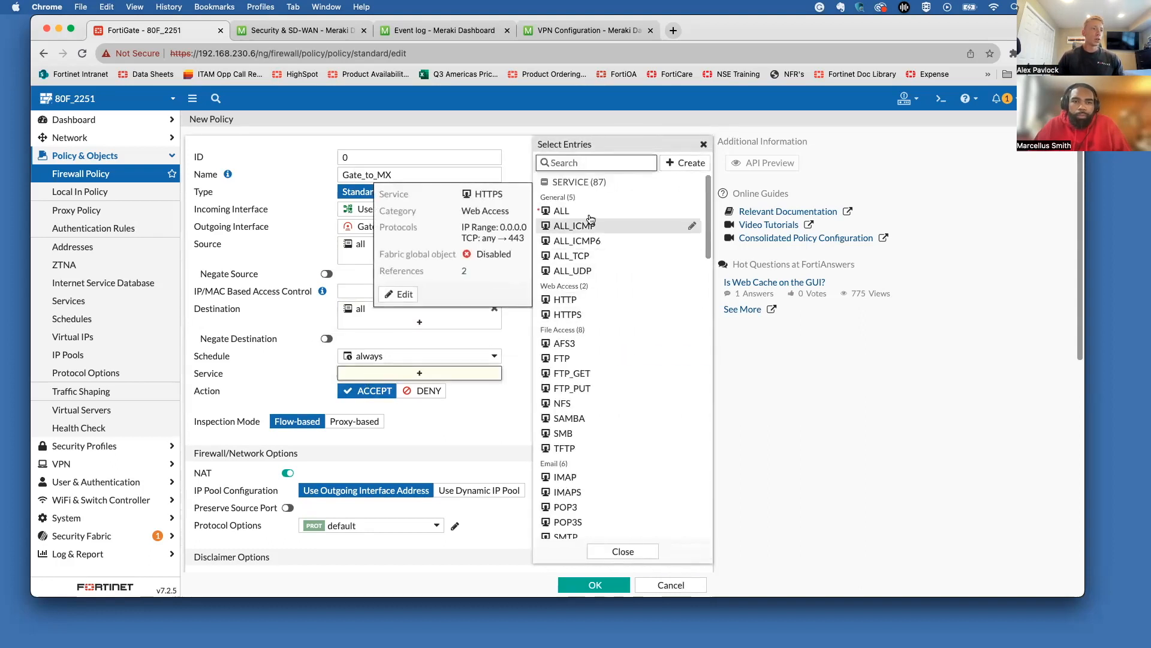
{"action": "left_click", "coordinate": [589, 213]}
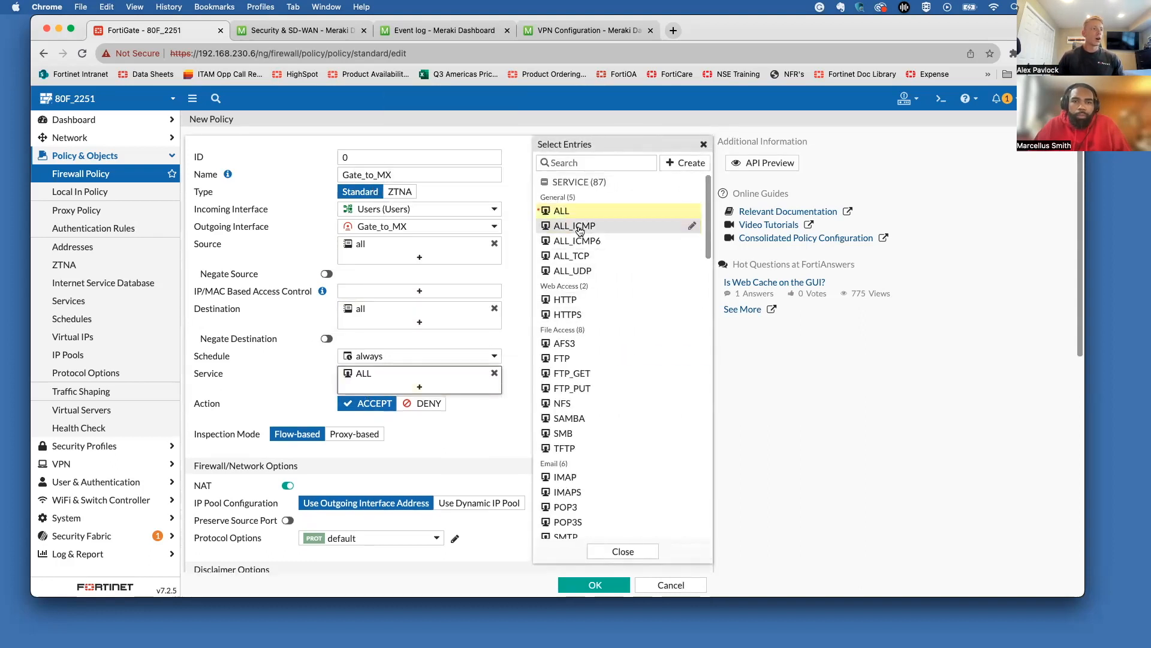
{"action": "left_click", "coordinate": [703, 144]}
{"action": "scroll", "coordinate": [581, 293], "scroll_direction": "down", "scroll_amount": 5}
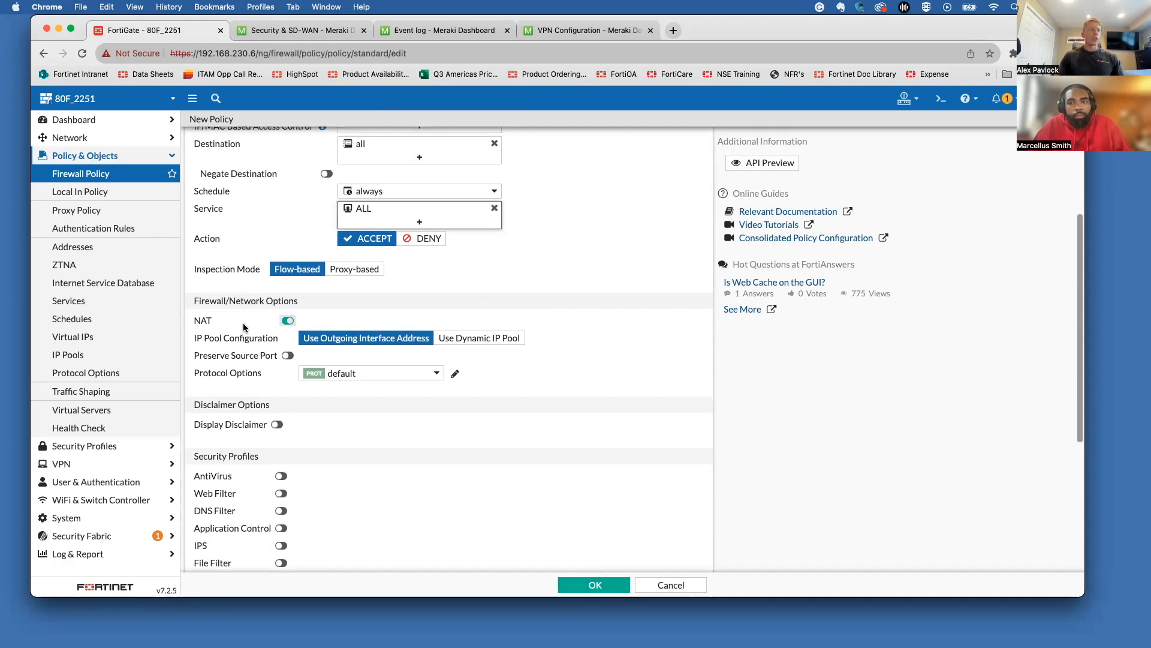
{"action": "left_click", "coordinate": [288, 322]}
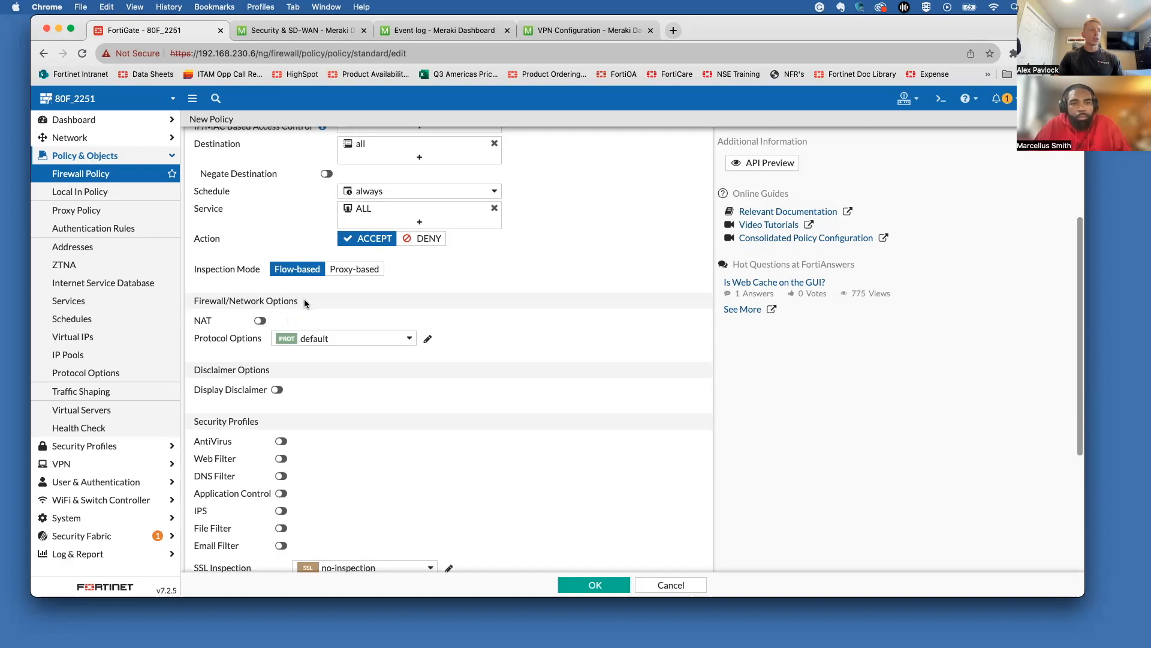
{"action": "scroll", "coordinate": [297, 448], "scroll_direction": "down", "scroll_amount": 2}
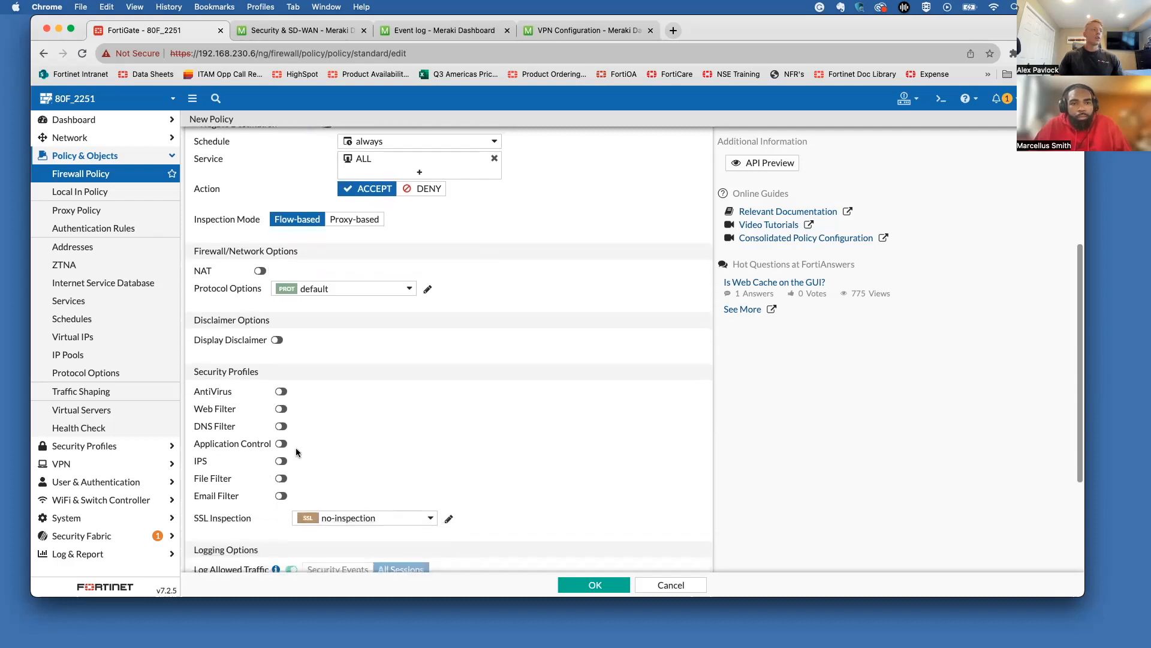
{"action": "scroll", "coordinate": [297, 453], "scroll_direction": "up", "scroll_amount": 1}
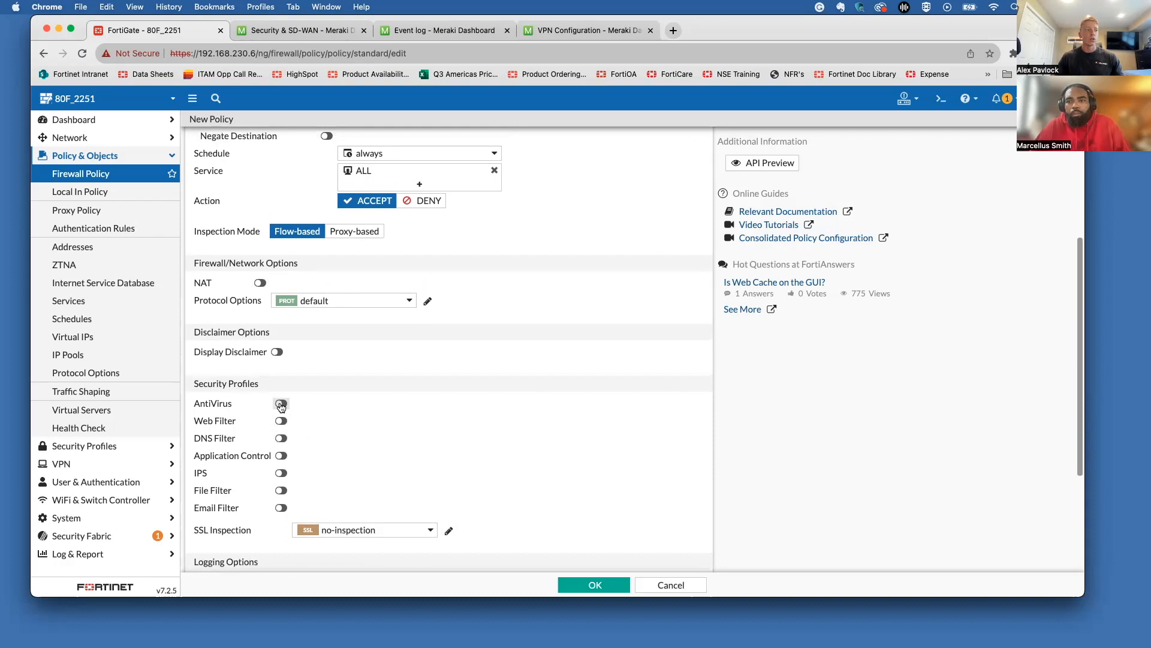
Step: Leave antivirus scanning off and save the Gate_to_MX policy
{"action": "left_click", "coordinate": [281, 404]}
{"action": "left_click", "coordinate": [312, 400]}
{"action": "left_click", "coordinate": [311, 399]}
{"action": "left_click", "coordinate": [281, 403]}
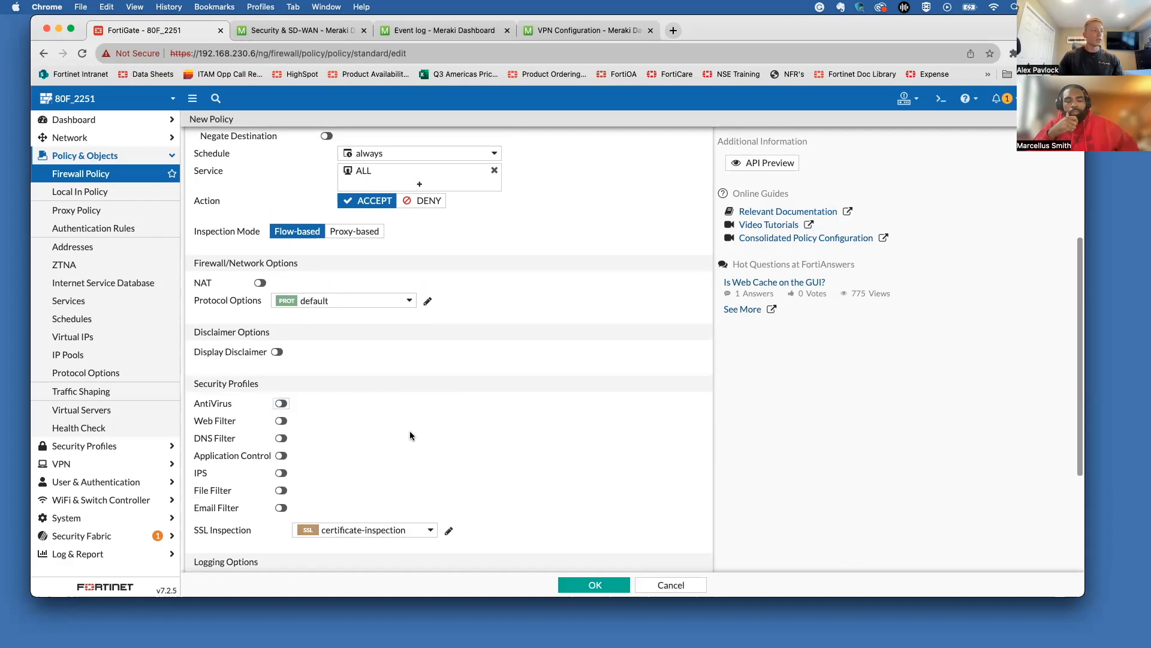
{"action": "scroll", "coordinate": [410, 420], "scroll_direction": "down", "scroll_amount": 5}
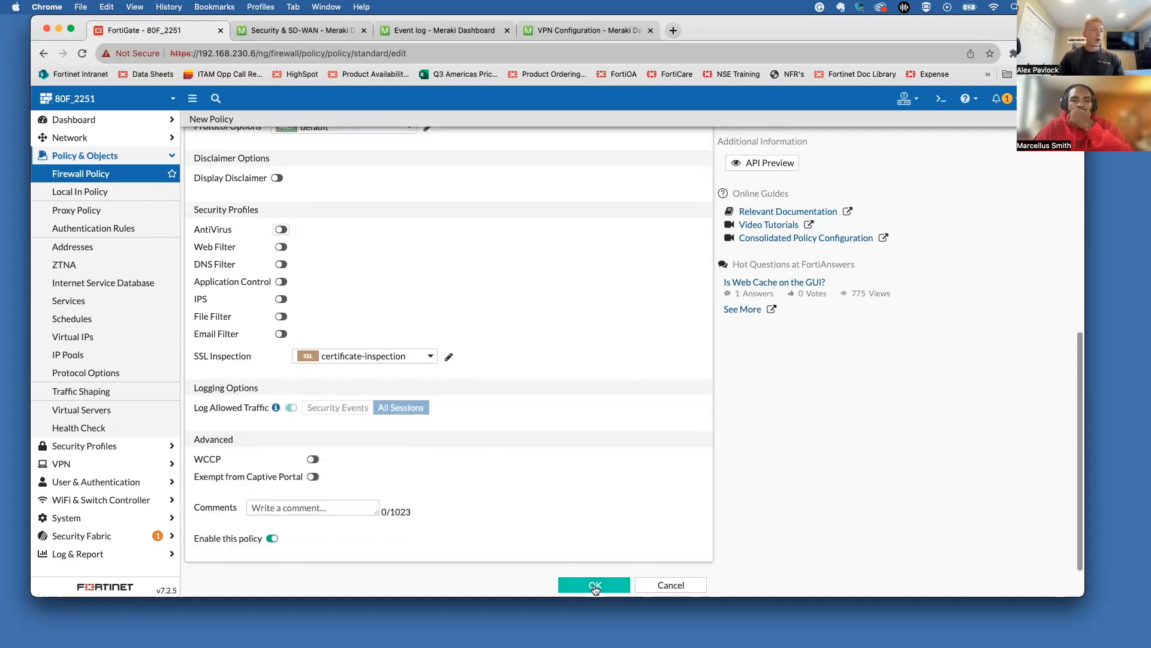
{"action": "left_click", "coordinate": [593, 585]}
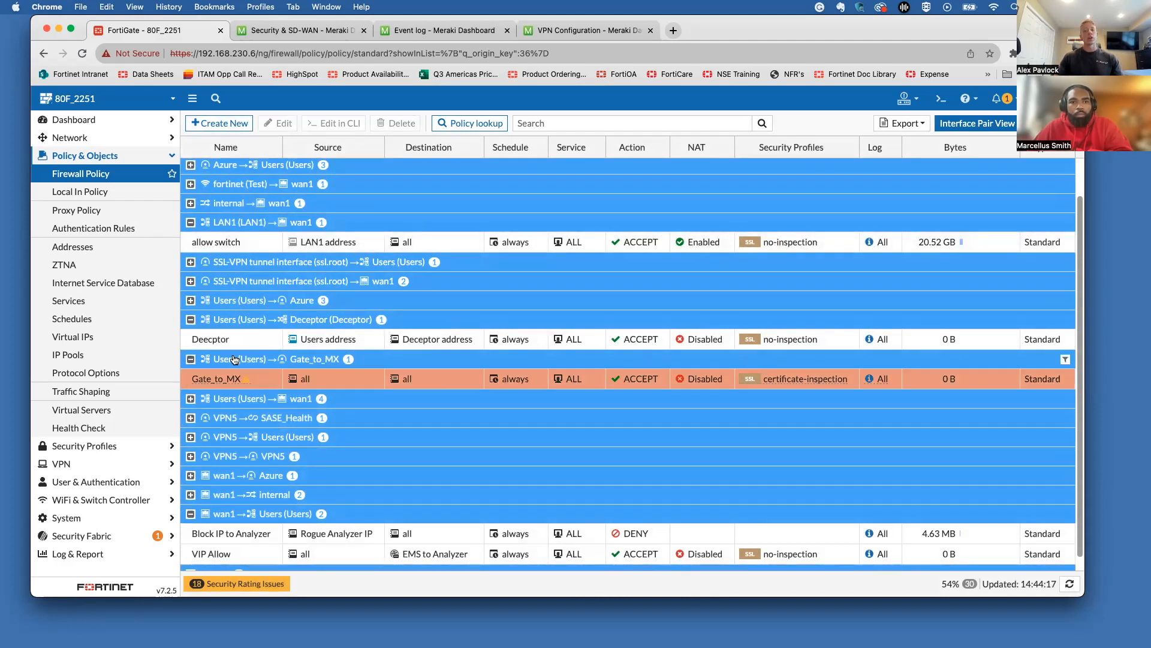
Step: Create policy MX_to_Gate with incoming interface Gate_to_MX and outgoing interface Users
{"action": "left_click", "coordinate": [223, 125]}
{"action": "left_click", "coordinate": [367, 174]}
{"action": "type", "text": "MX-"}
{"action": "key", "text": "BackSpace"}
{"action": "type", "text": "_to_"}
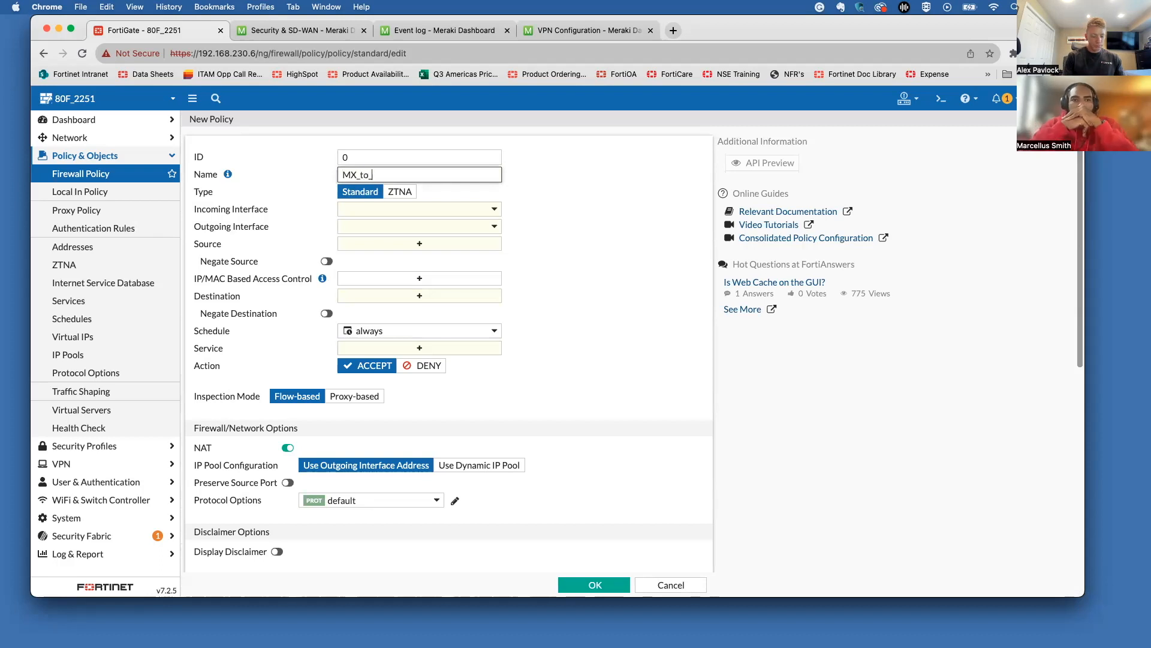
{"action": "type", "text": "Gate"}
{"action": "left_click", "coordinate": [372, 210]}
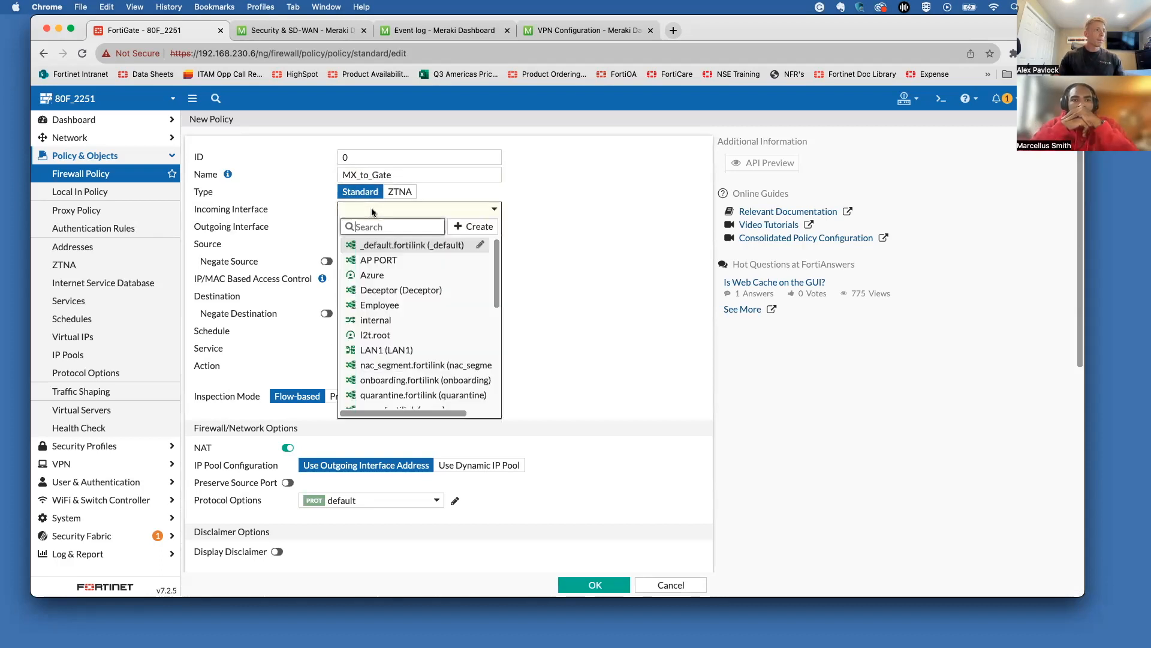
{"action": "scroll", "coordinate": [407, 330], "scroll_direction": "down", "scroll_amount": 4}
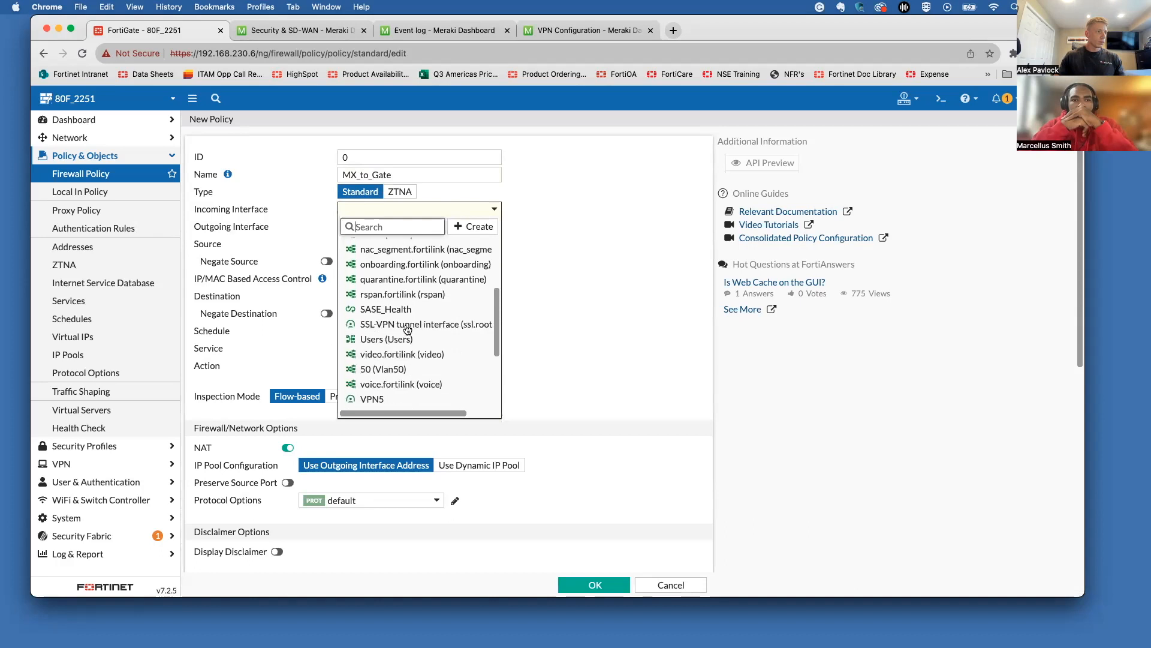
{"action": "scroll", "coordinate": [406, 329], "scroll_direction": "down", "scroll_amount": 3}
{"action": "left_click", "coordinate": [404, 347]}
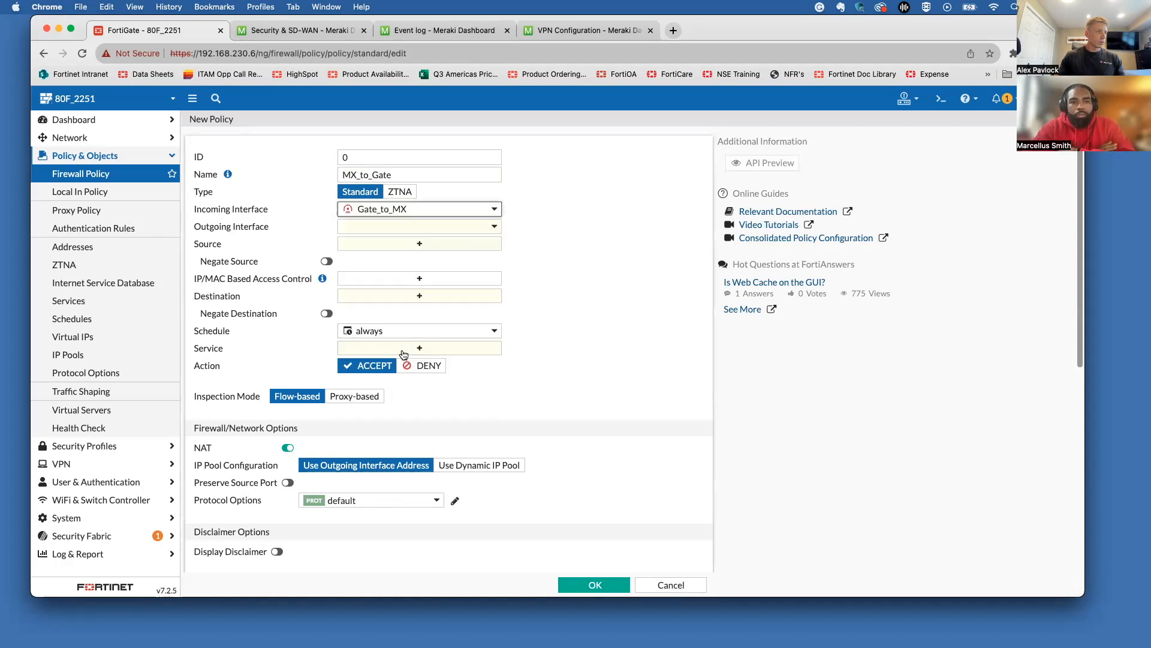
{"action": "left_click", "coordinate": [391, 224]}
{"action": "scroll", "coordinate": [389, 294], "scroll_direction": "down", "scroll_amount": 6}
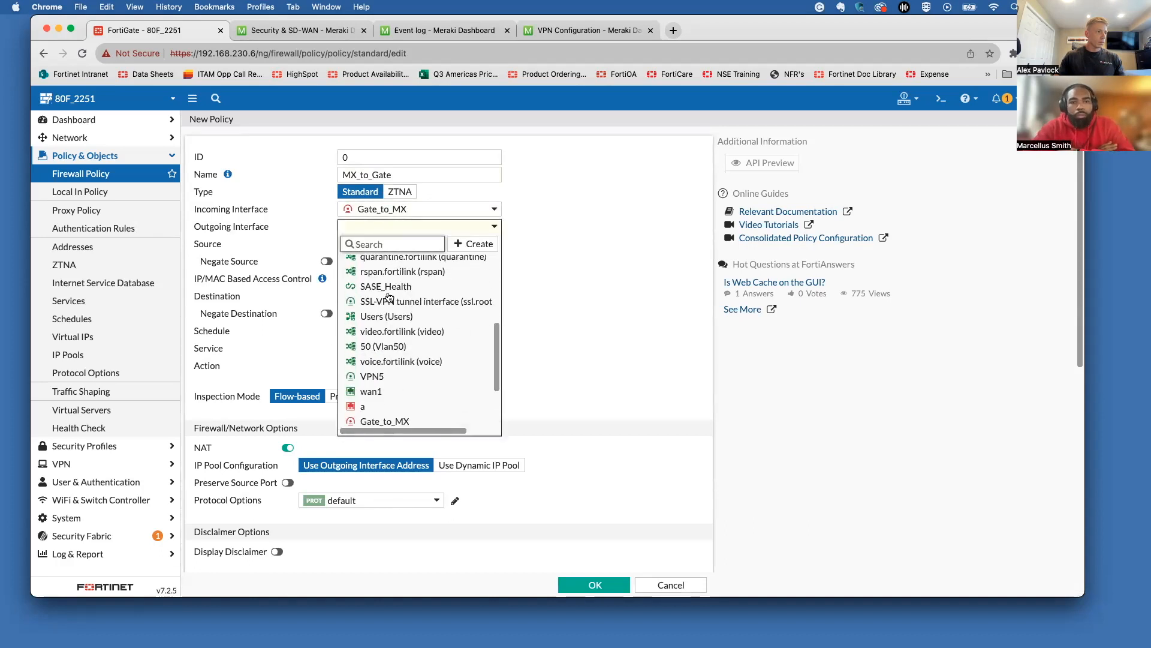
{"action": "left_click", "coordinate": [387, 318]}
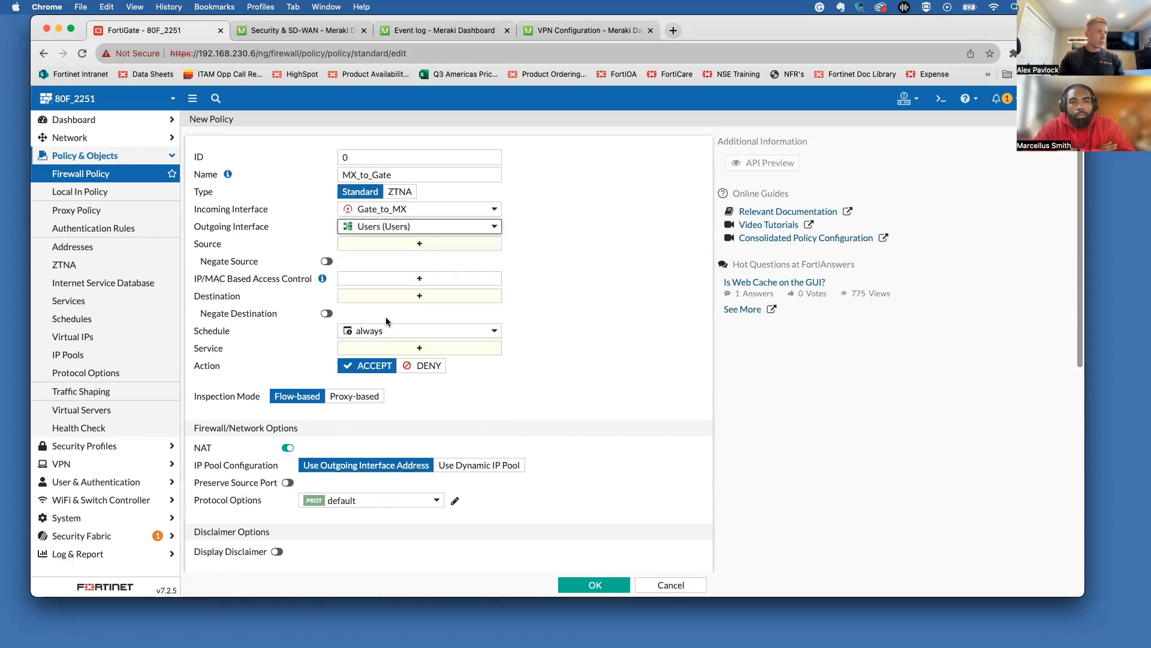
Step: Set source and destination to all, service ALL, NAT off, and save the policy
{"action": "left_click", "coordinate": [384, 245]}
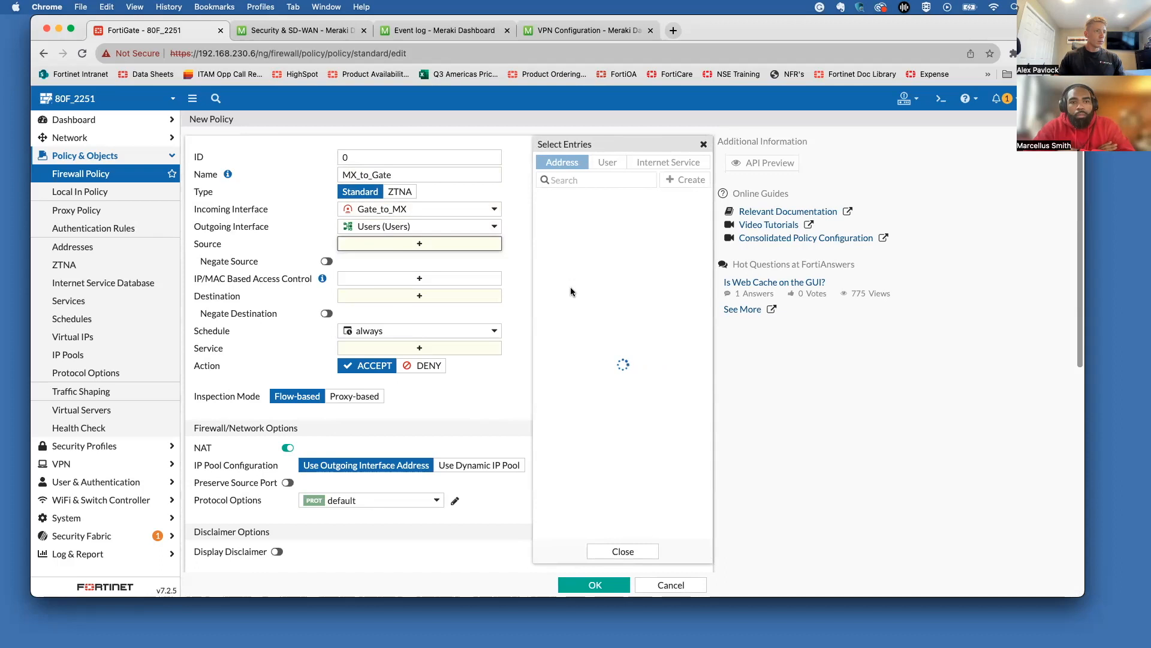
{"action": "left_click", "coordinate": [570, 304]}
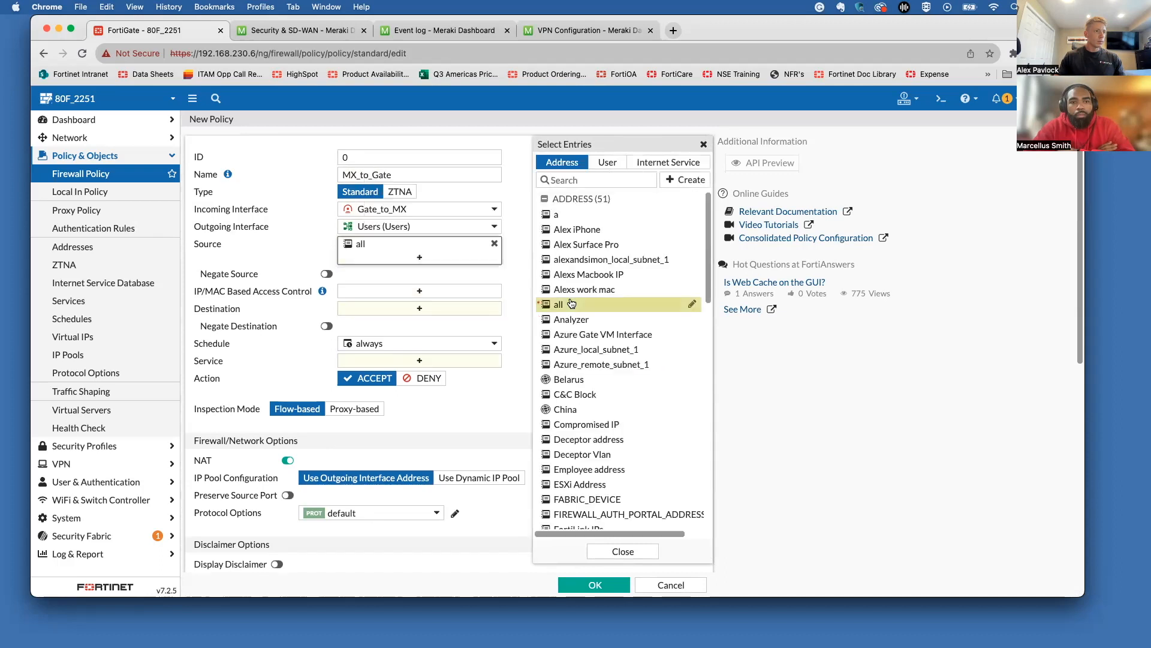
{"action": "left_click", "coordinate": [452, 302]}
{"action": "left_click", "coordinate": [564, 304]}
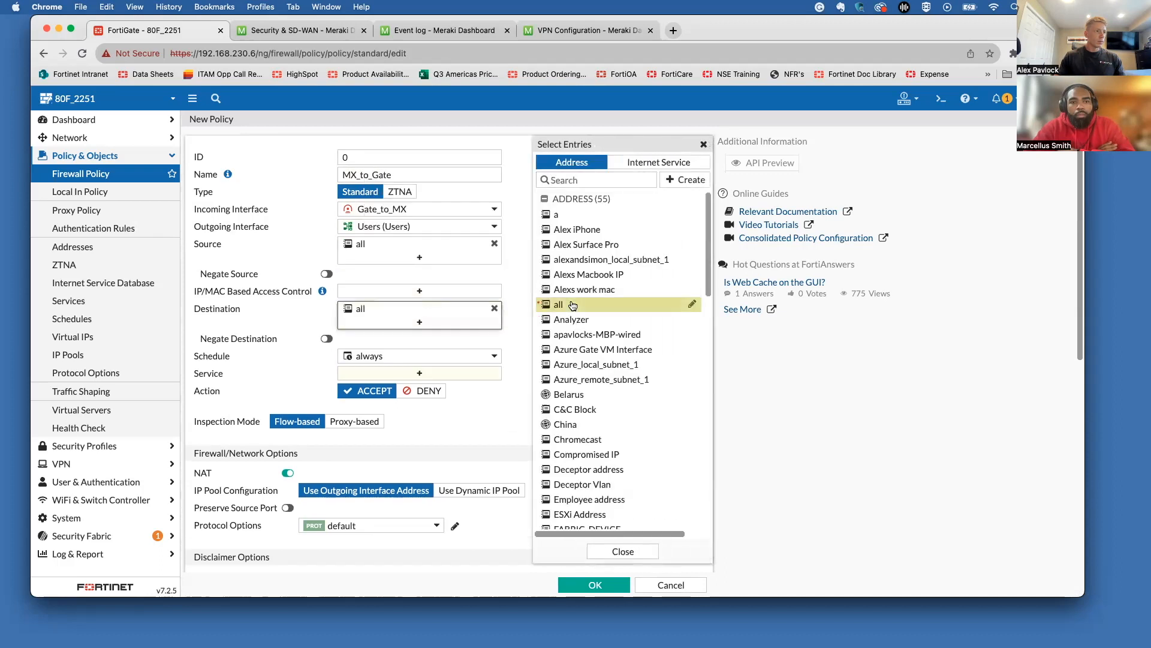
{"action": "left_click", "coordinate": [417, 373]}
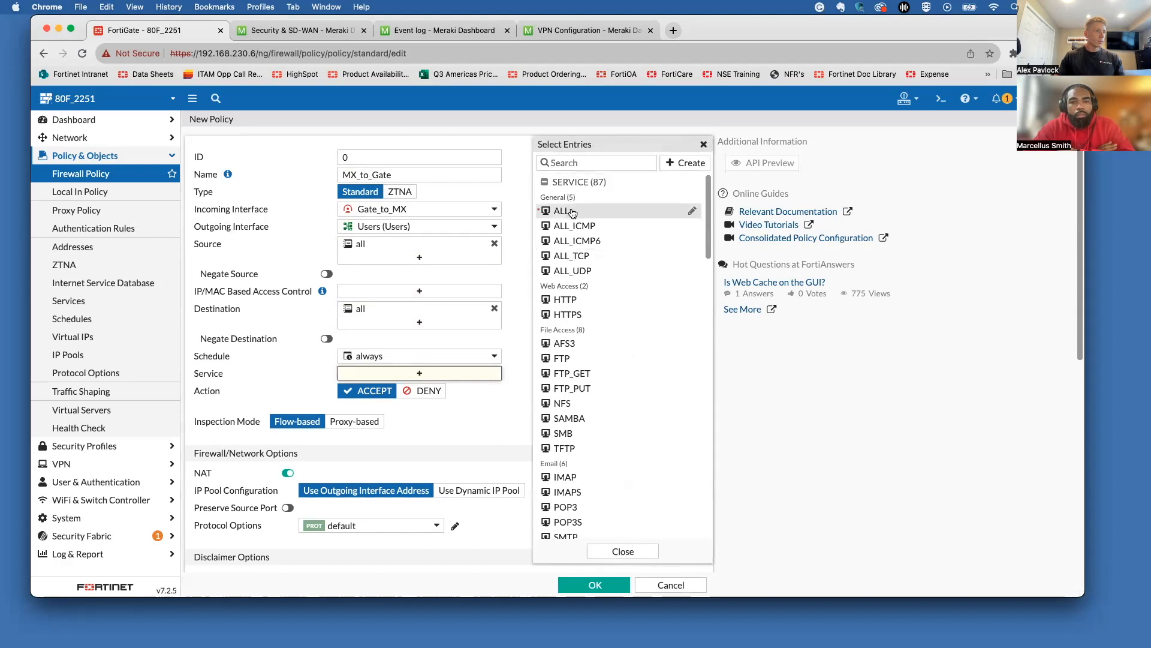
{"action": "left_click", "coordinate": [573, 212]}
{"action": "left_click", "coordinate": [520, 290]}
{"action": "scroll", "coordinate": [497, 318], "scroll_direction": "down", "scroll_amount": 3}
{"action": "left_click", "coordinate": [288, 300]}
{"action": "scroll", "coordinate": [286, 293], "scroll_direction": "down", "scroll_amount": 4}
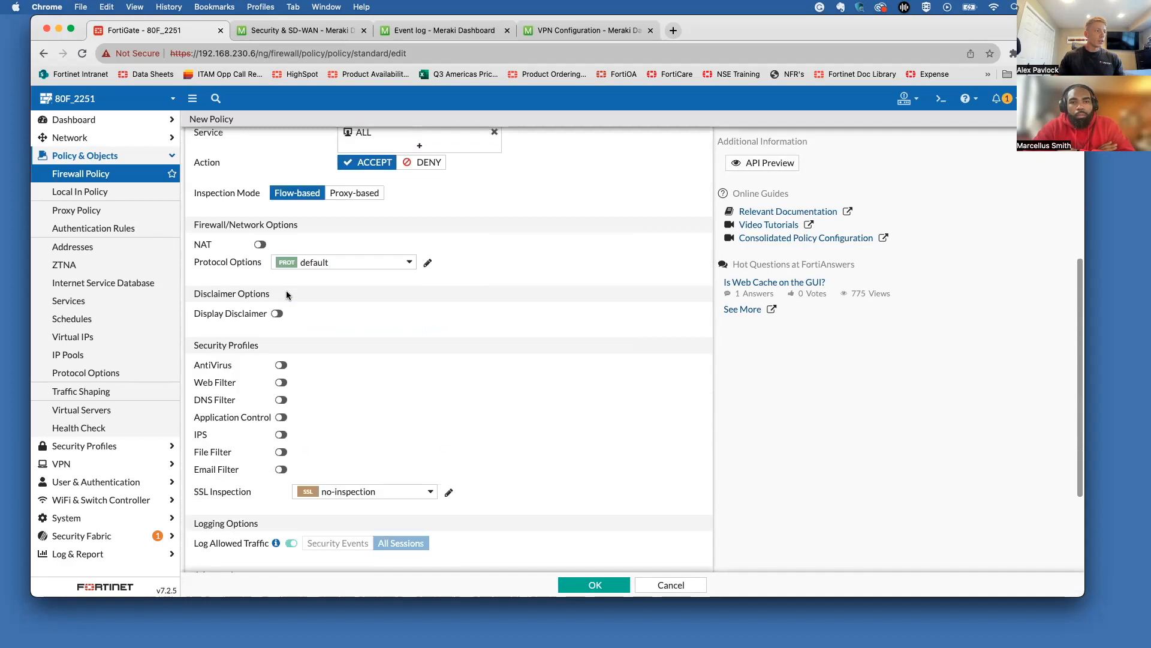
{"action": "left_click", "coordinate": [594, 585]}
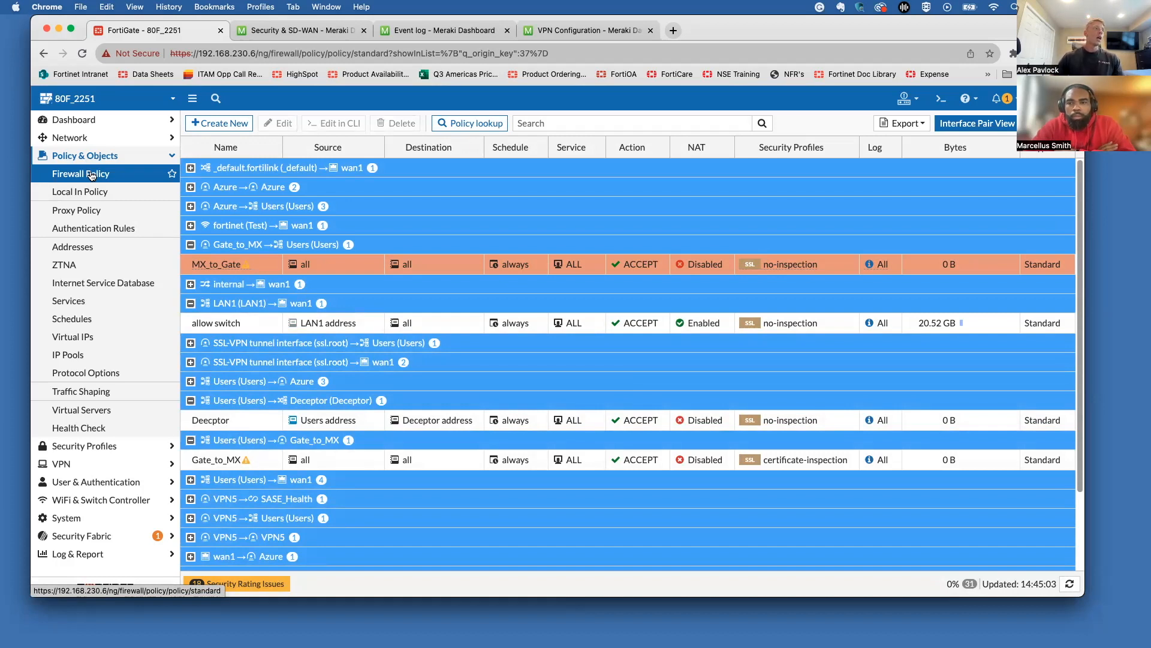
Step: Start a new static route with destination 192.168.5.0/24
{"action": "left_click", "coordinate": [98, 137]}
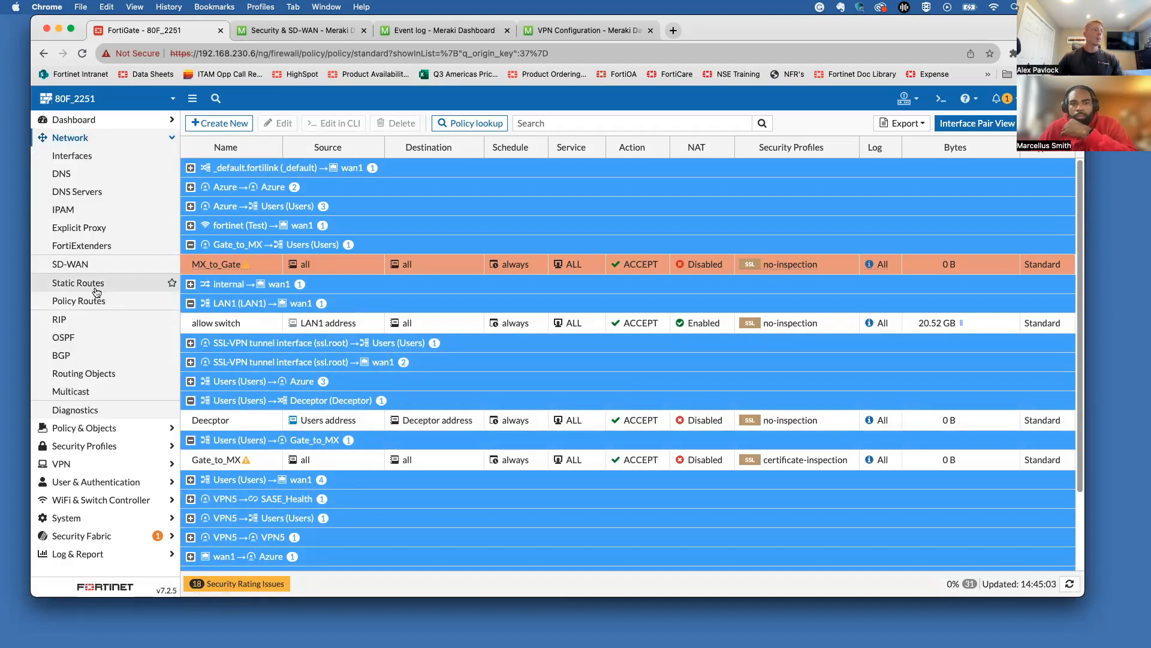
{"action": "left_click", "coordinate": [97, 287]}
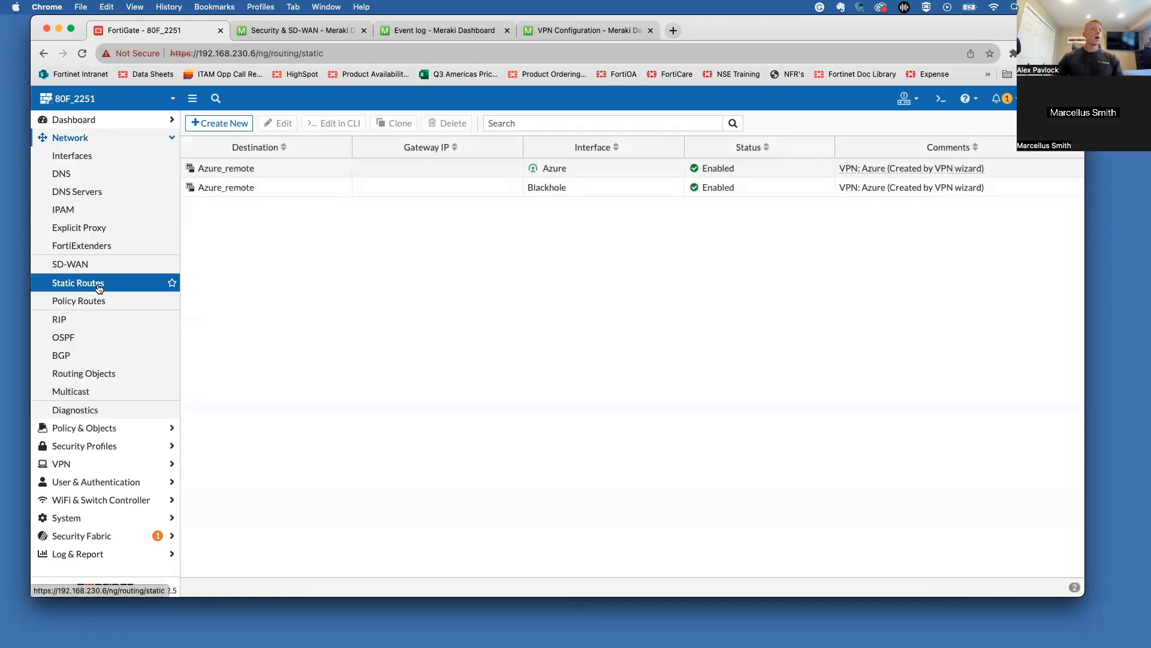
{"action": "left_click", "coordinate": [219, 122]}
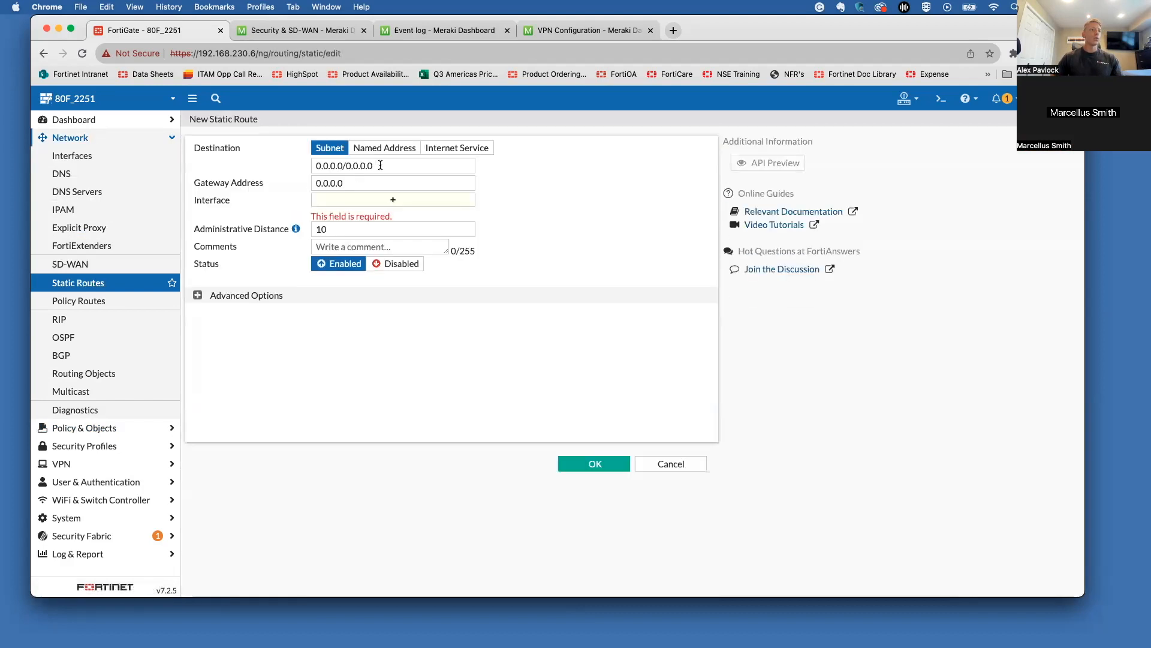
{"action": "left_click_drag", "start_coordinate": [373, 170], "coordinate": [302, 168]}
{"action": "key", "text": "BackSpace"}
{"action": "type", "text": "9"}
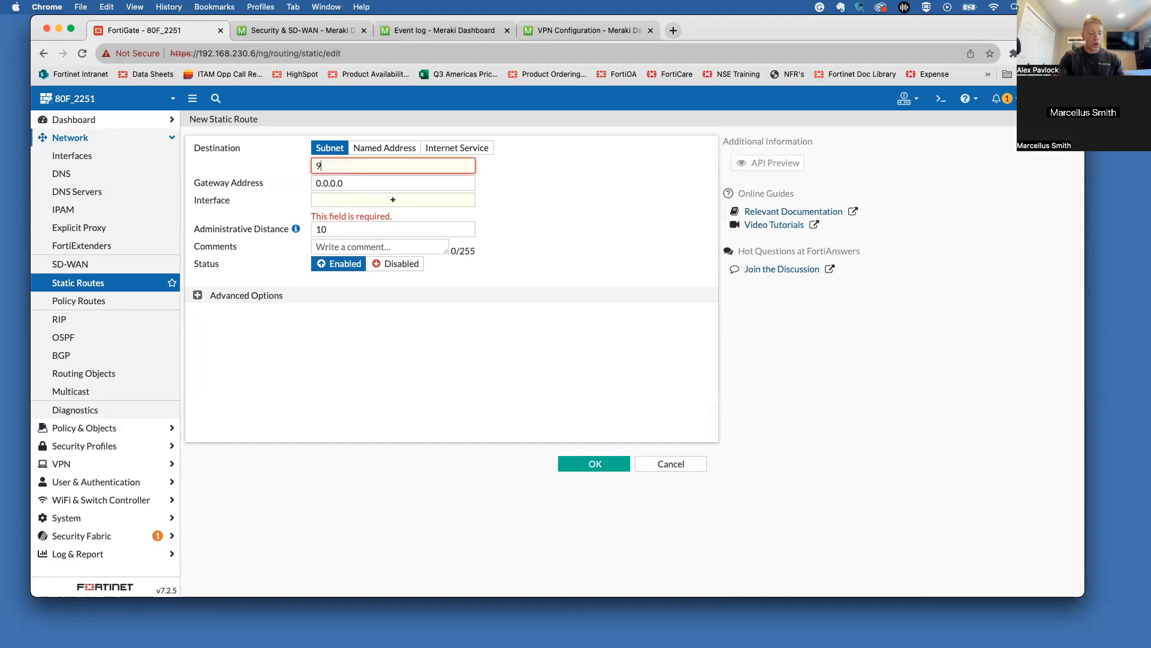
{"action": "type", "text": "192."}
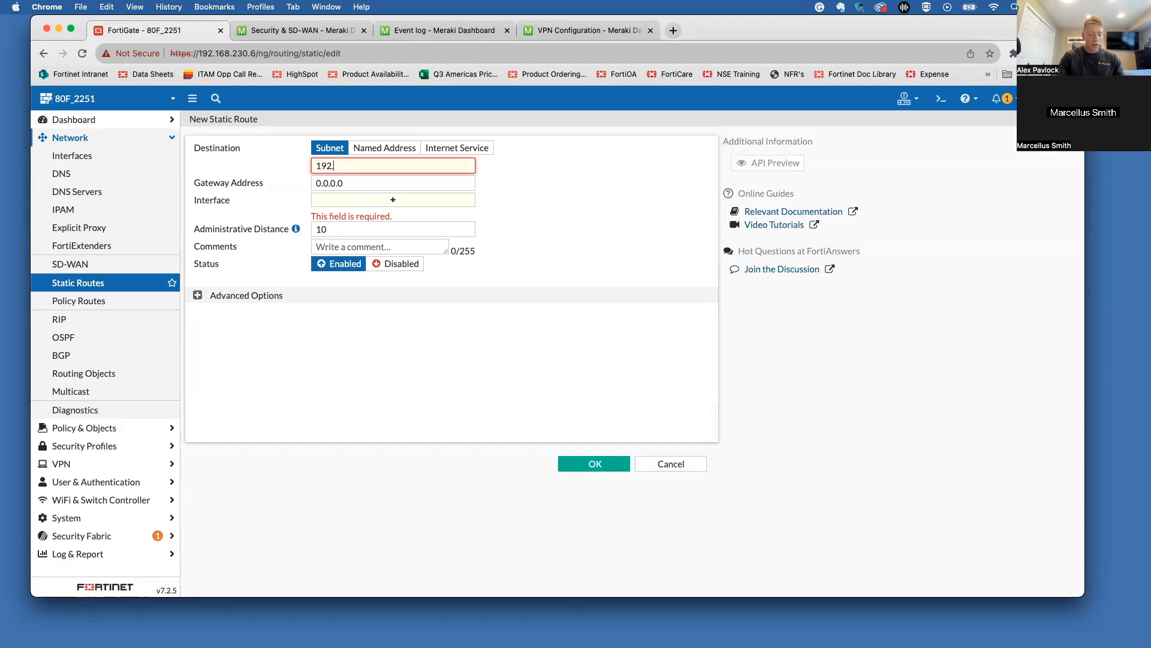
{"action": "type", "text": "168.5.0"}
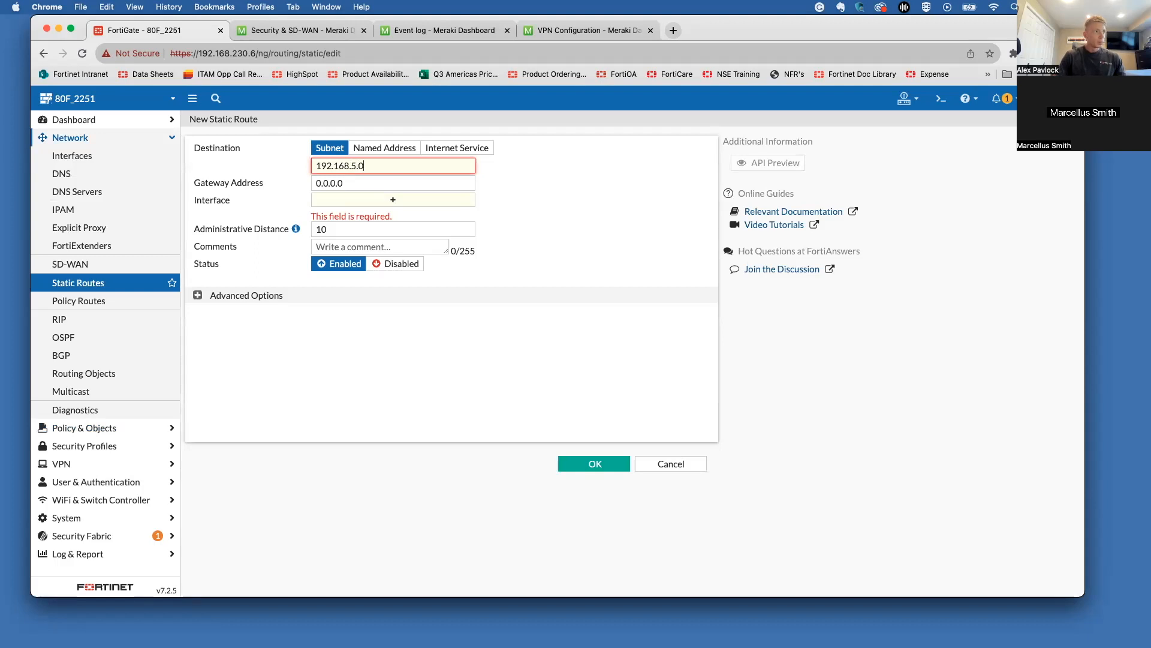
{"action": "type", "text": "/24"}
{"action": "left_click", "coordinate": [237, 166]}
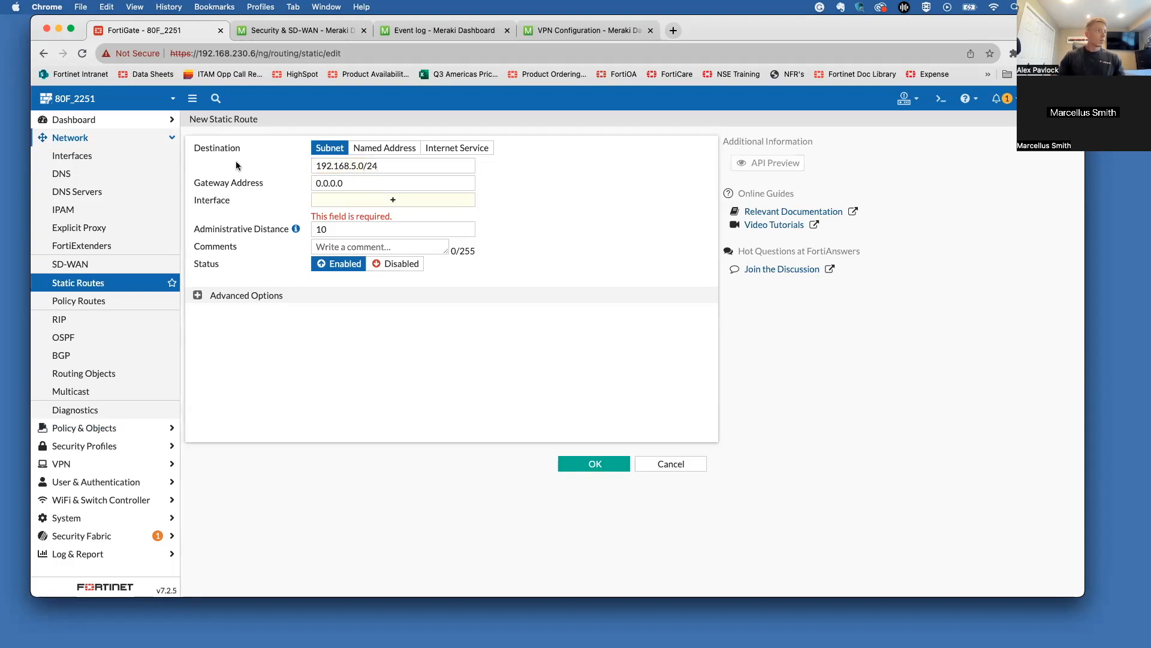
Step: Send the route through the Gate_to_MX interface and save it
{"action": "left_click", "coordinate": [353, 204]}
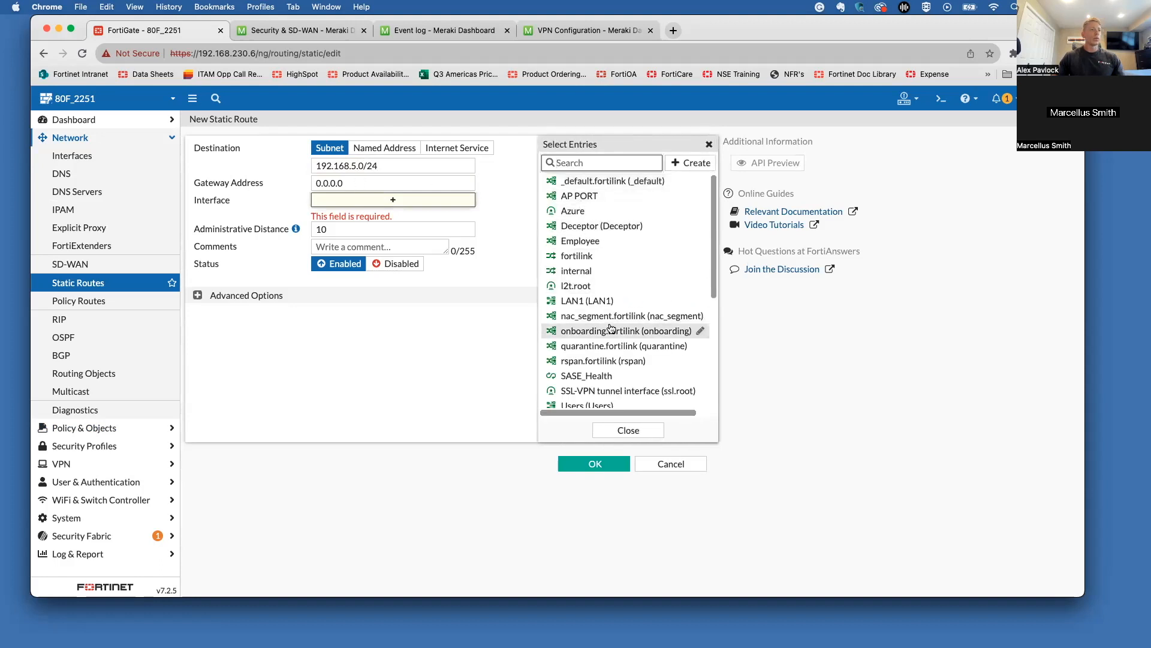
{"action": "scroll", "coordinate": [610, 328], "scroll_direction": "down", "scroll_amount": 5}
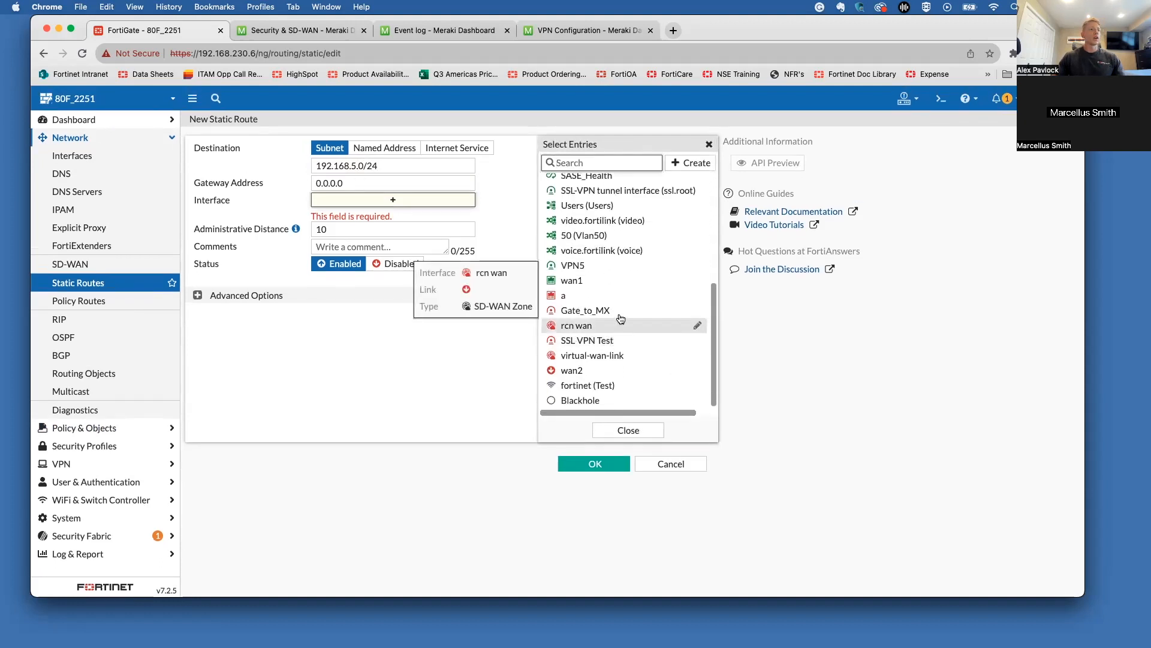
{"action": "left_click", "coordinate": [619, 312]}
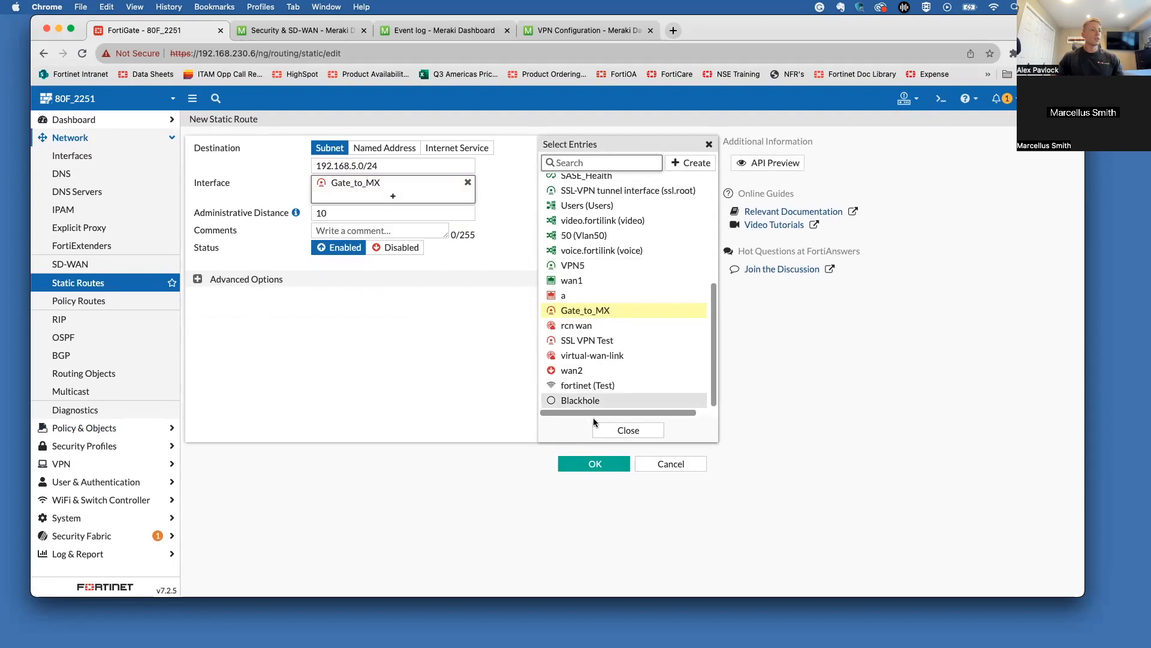
{"action": "left_click", "coordinate": [617, 429]}
{"action": "left_click", "coordinate": [247, 281]}
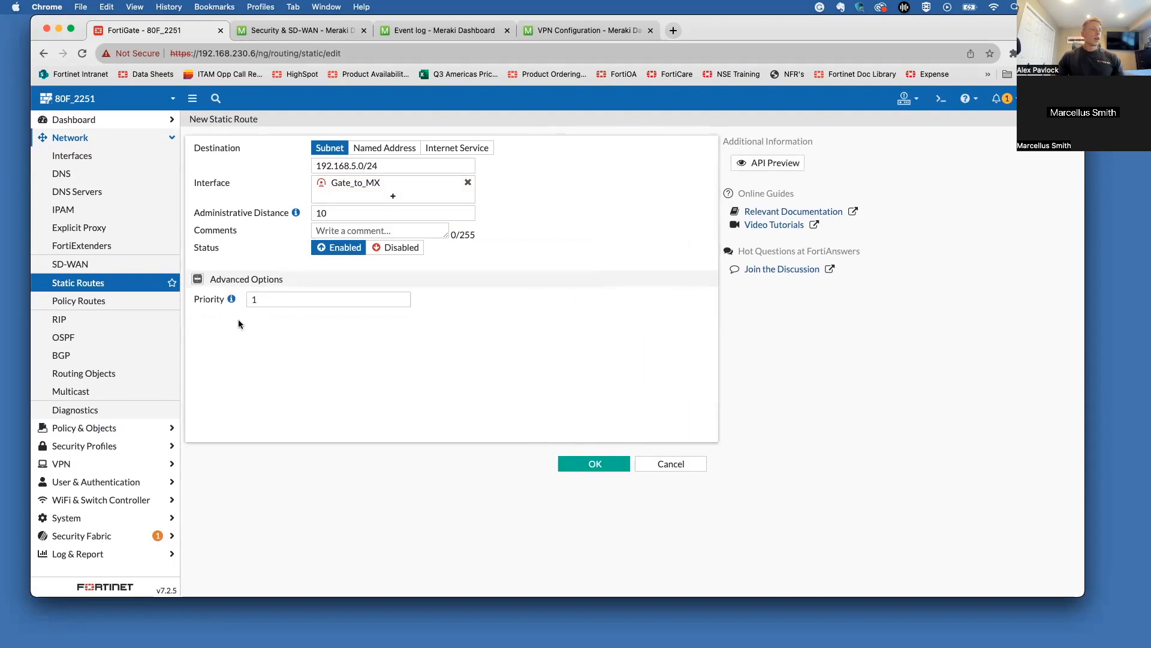
{"action": "left_click", "coordinate": [596, 463]}
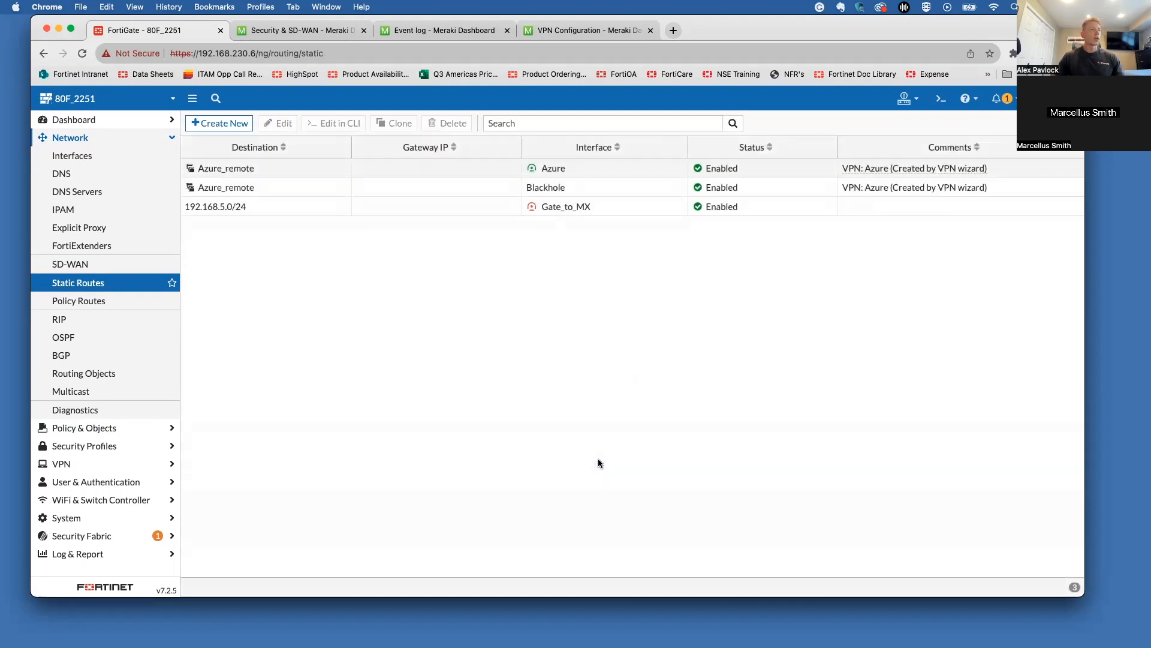
Step: Rerun both Meraki pings to 192.168.91.1, then go back to FortiGate's static routes list
{"action": "left_click", "coordinate": [147, 139]}
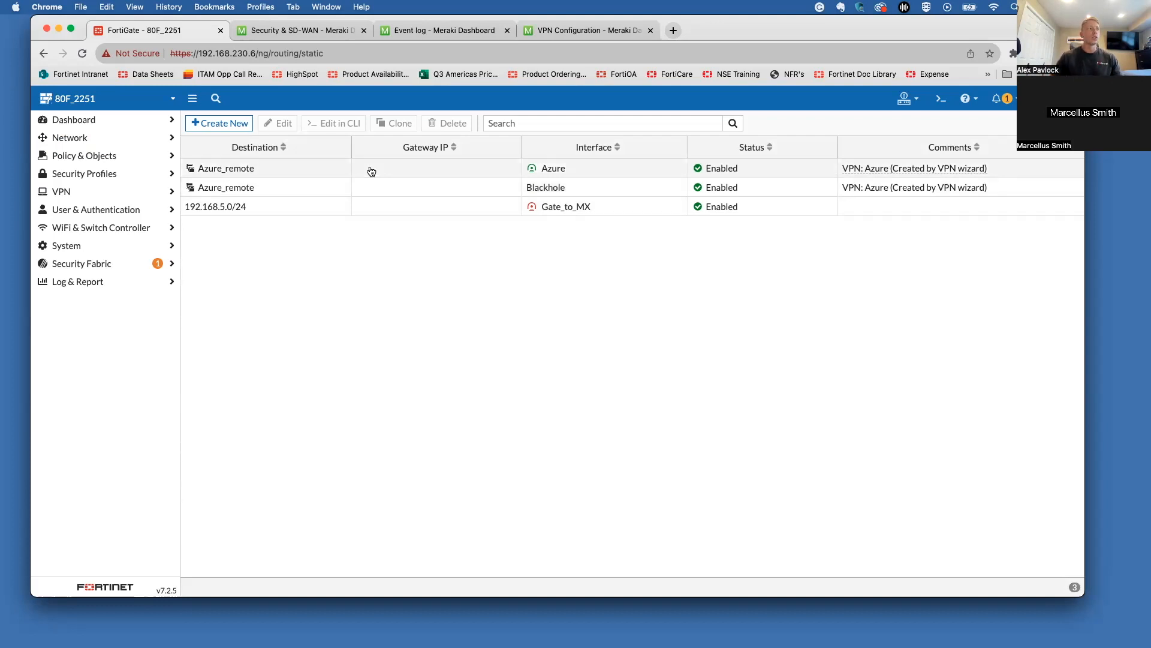
{"action": "left_click", "coordinate": [300, 31]}
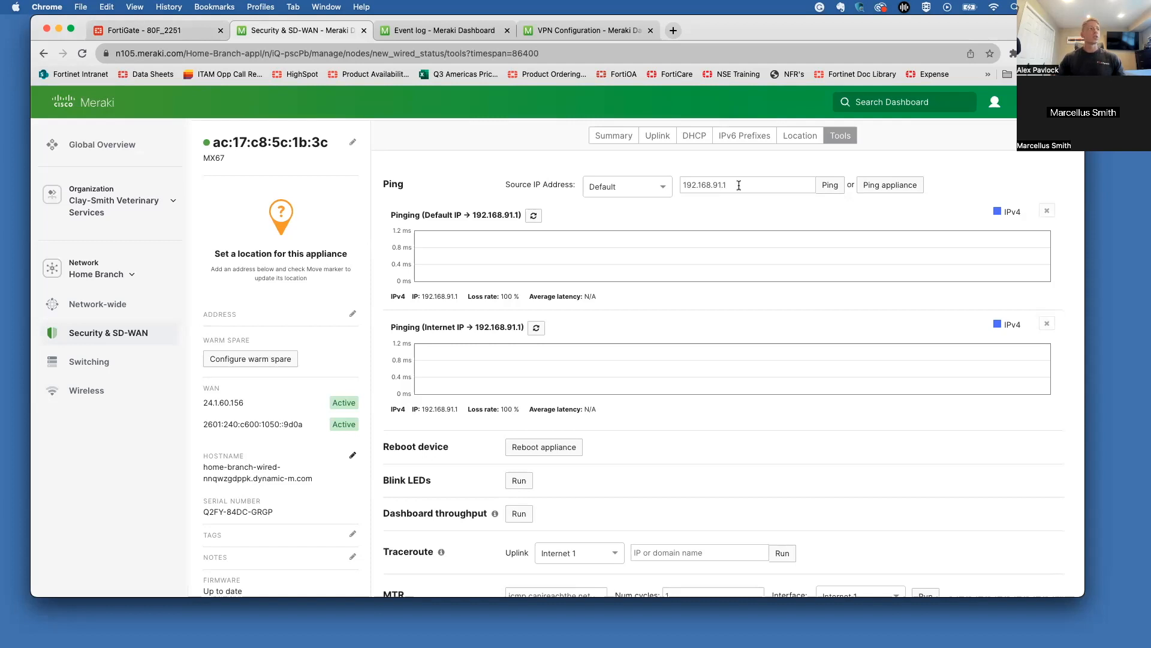
{"action": "left_click", "coordinate": [533, 215]}
{"action": "left_click", "coordinate": [537, 326]}
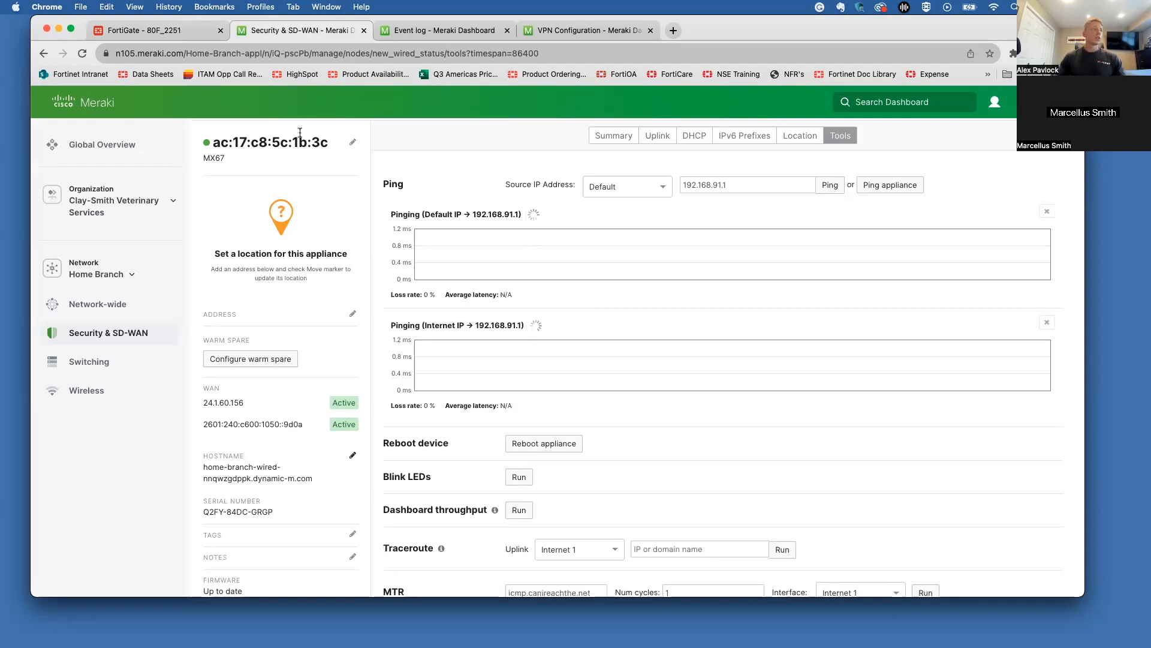
{"action": "left_click", "coordinate": [198, 38]}
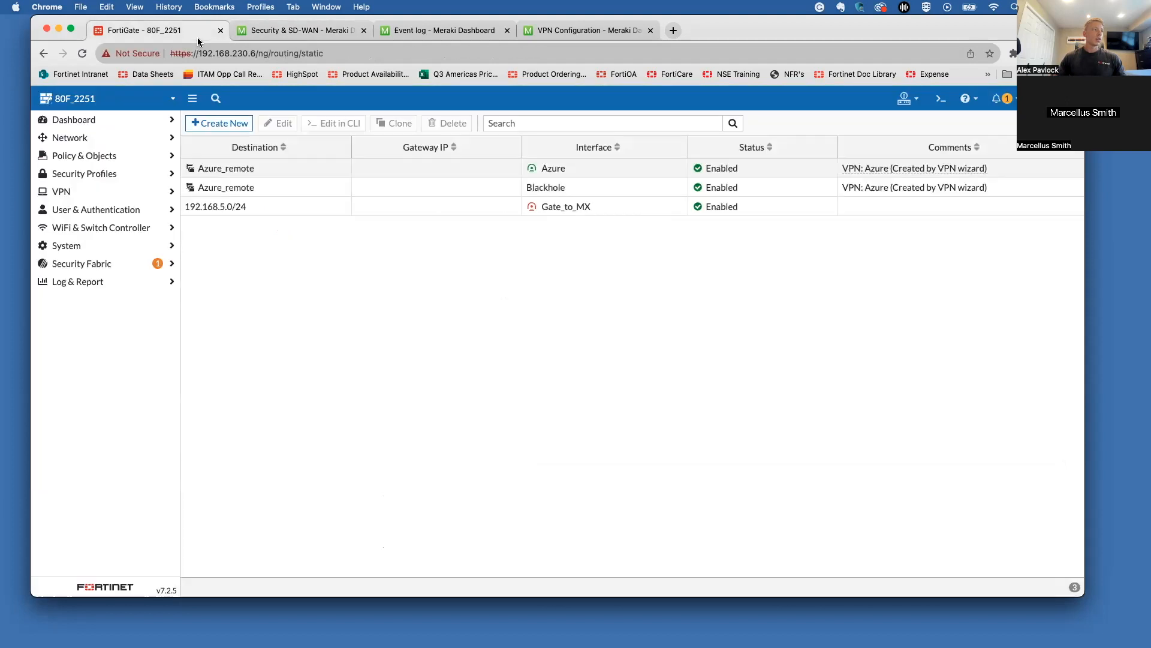
Step: Open the detailed VPN event log from Log & Report > System Events
{"action": "left_click", "coordinate": [217, 207]}
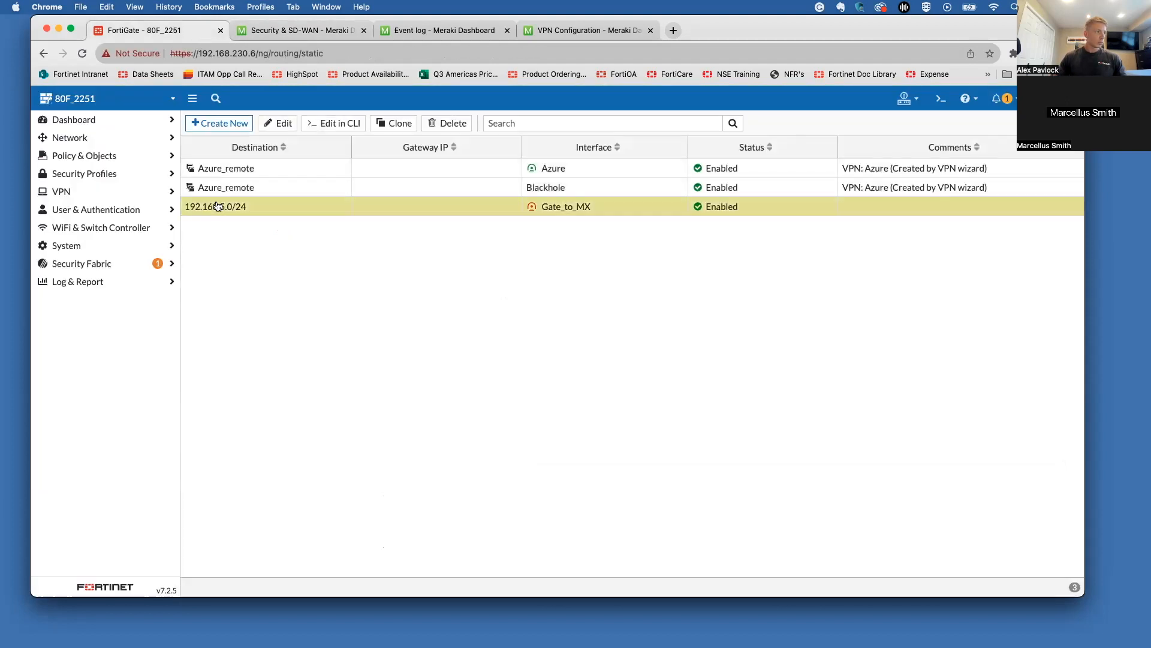
{"action": "left_click", "coordinate": [127, 282]}
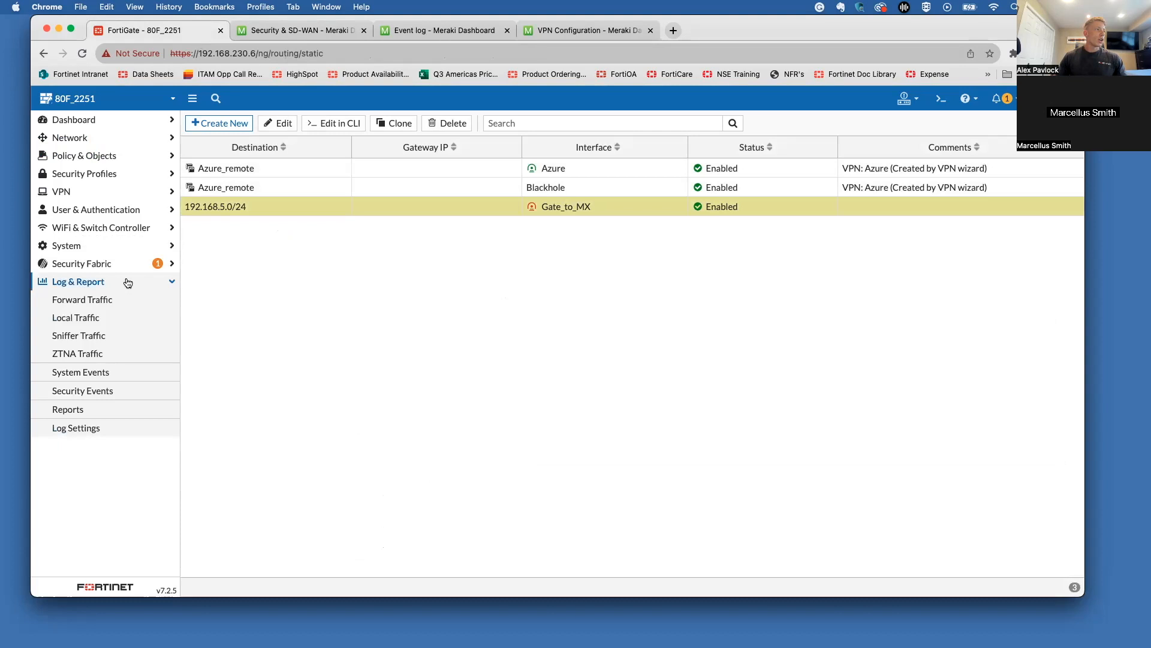
{"action": "left_click", "coordinate": [108, 379]}
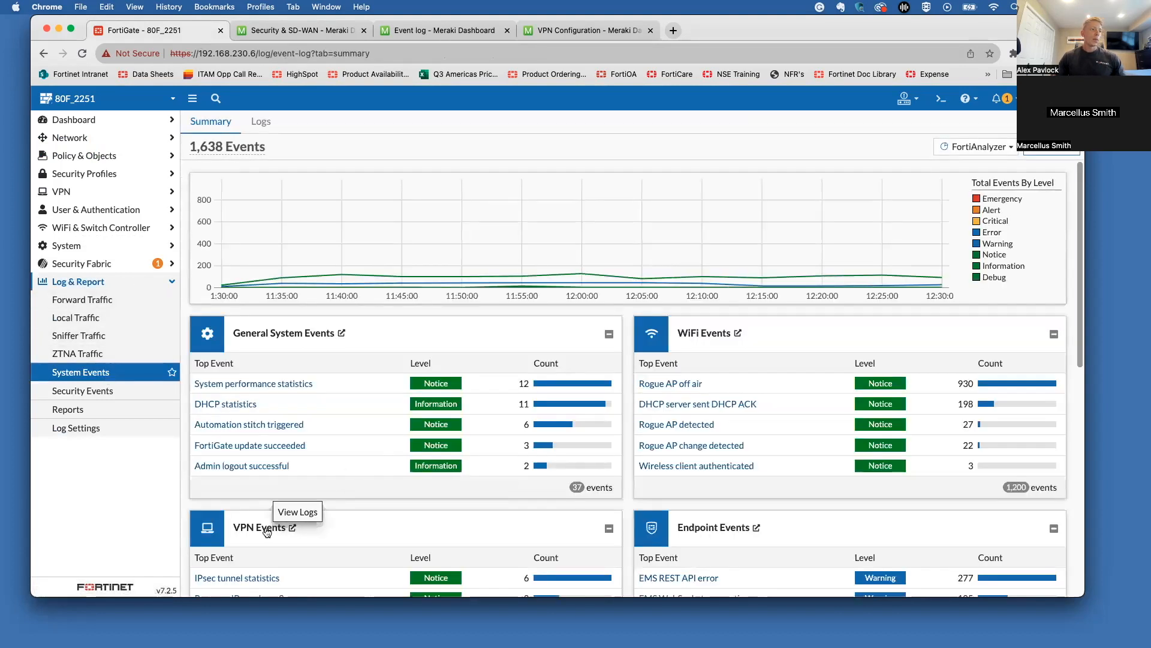
{"action": "left_click", "coordinate": [292, 527]}
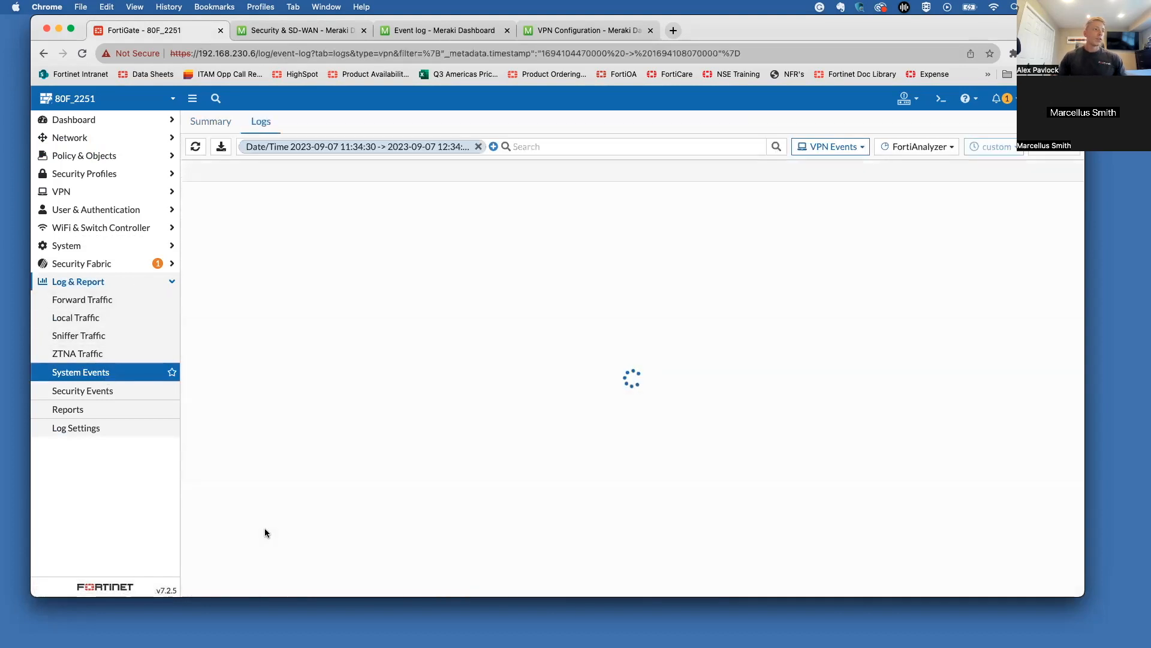
Step: Remove the Date/Time filter, read the logs from Memory, and refresh the list
{"action": "left_click", "coordinate": [478, 146]}
{"action": "left_click", "coordinate": [924, 146]}
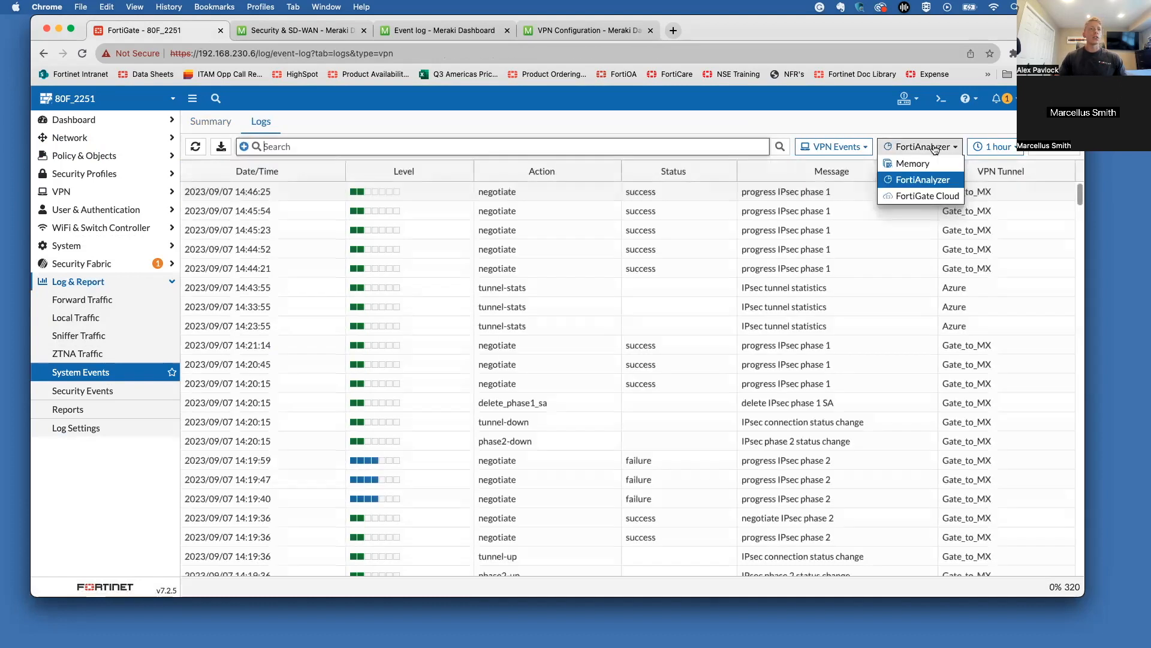
{"action": "left_click", "coordinate": [959, 159]}
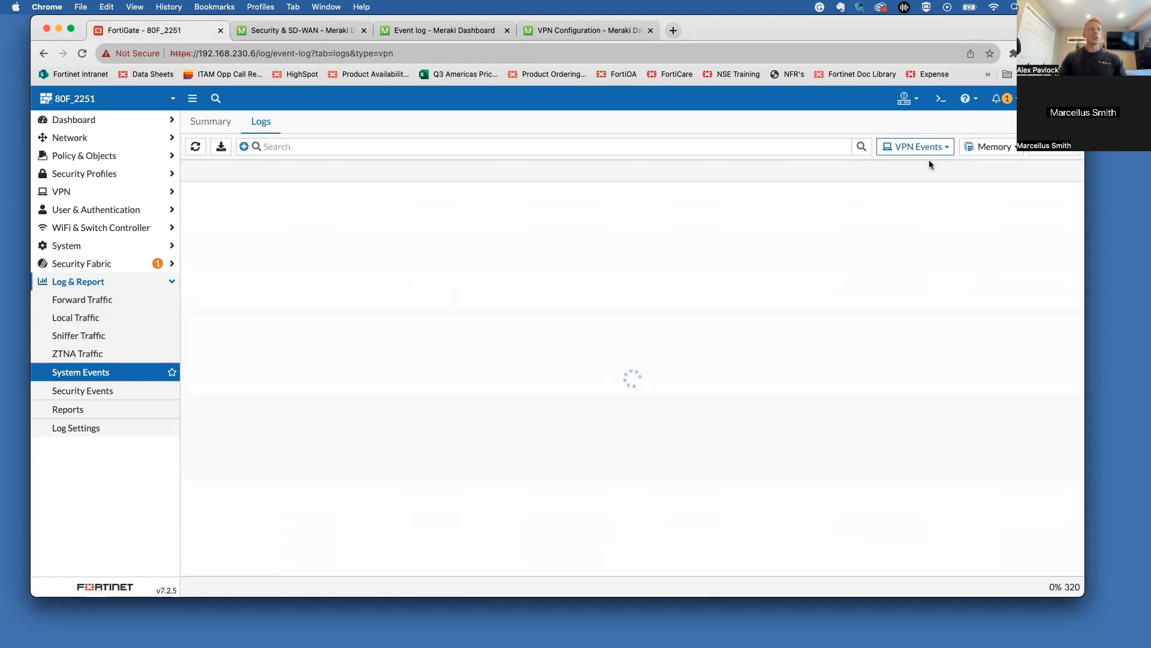
{"action": "left_click", "coordinate": [976, 148]}
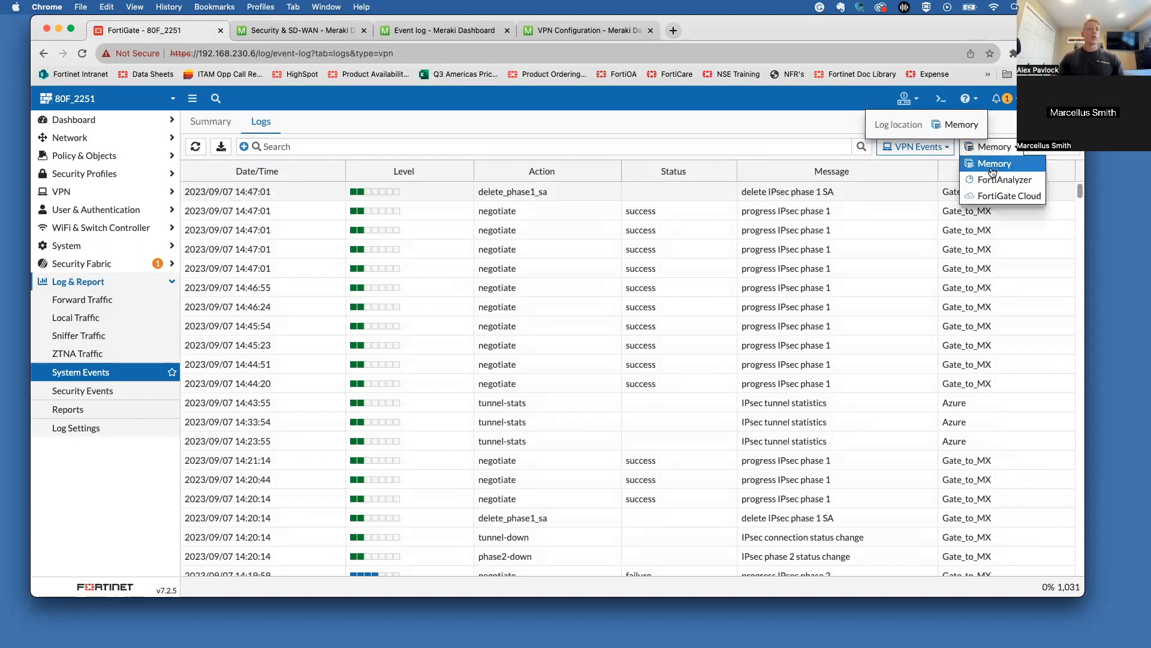
{"action": "left_click", "coordinate": [991, 165]}
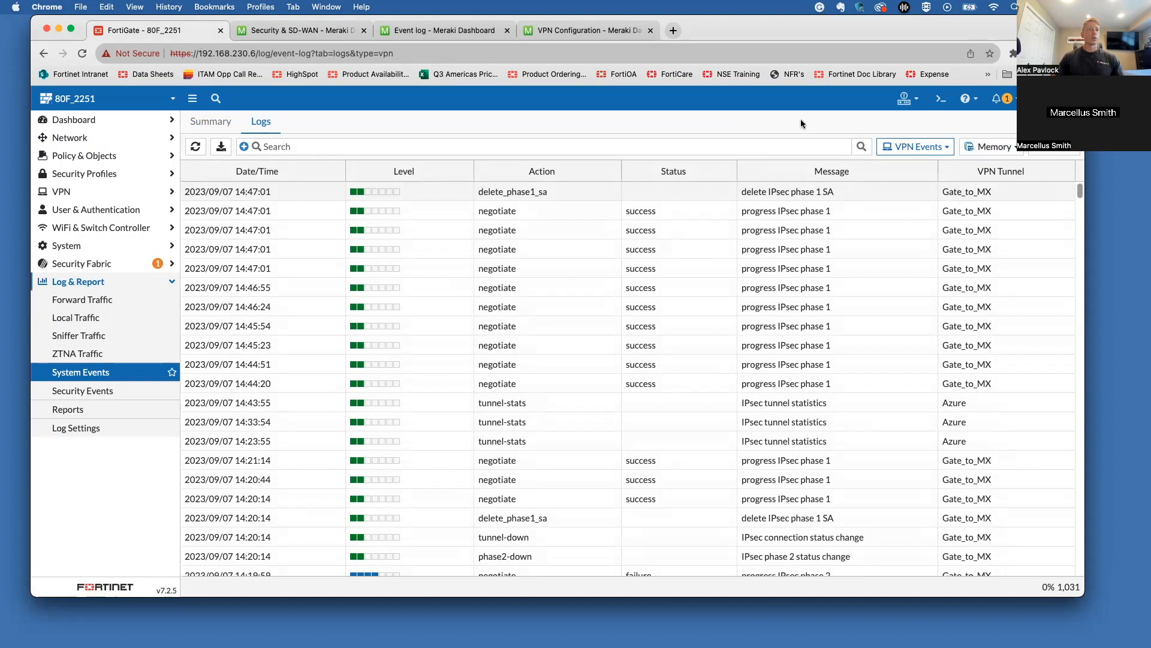
{"action": "left_click", "coordinate": [197, 146]}
{"action": "left_click", "coordinate": [198, 146]}
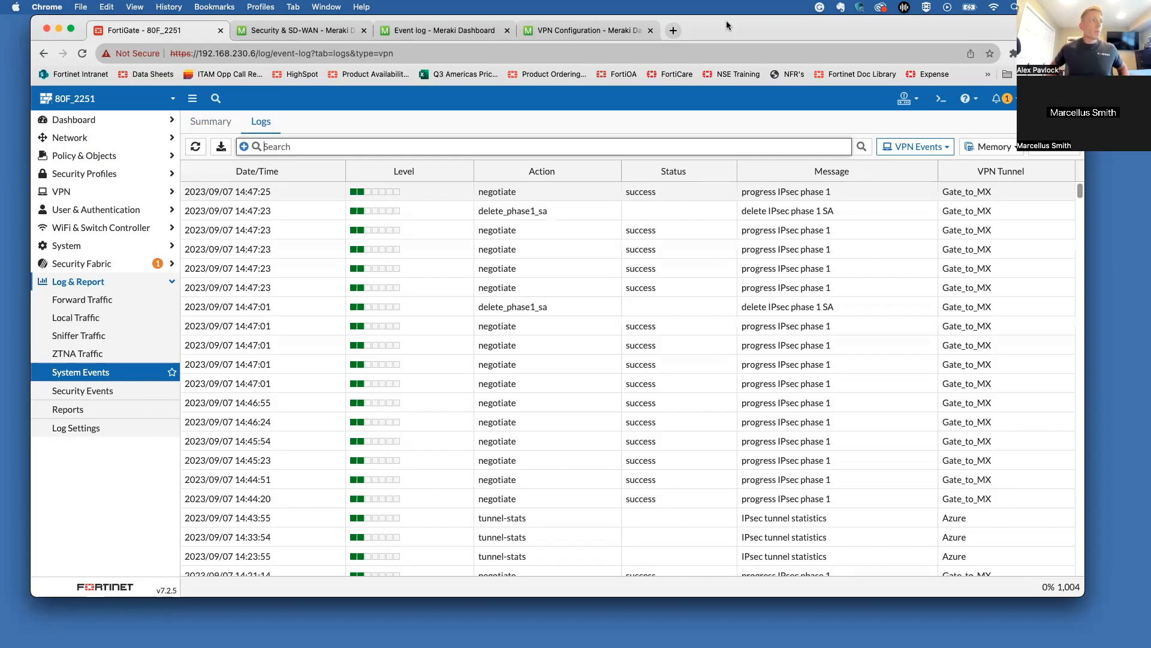
Step: Duplicate the FortiGate tab and open the Gate_to_MX settings under VPN > IPsec Tunnels
{"action": "right_click", "coordinate": [196, 25]}
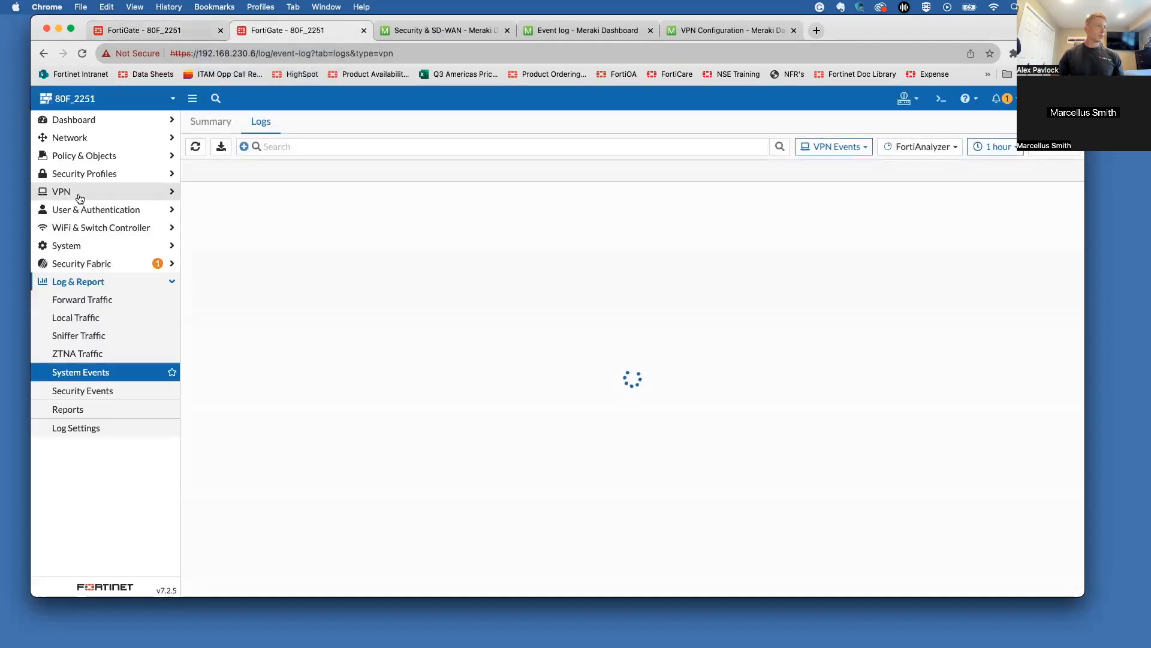
{"action": "left_click", "coordinate": [75, 193]}
{"action": "left_click", "coordinate": [85, 275]}
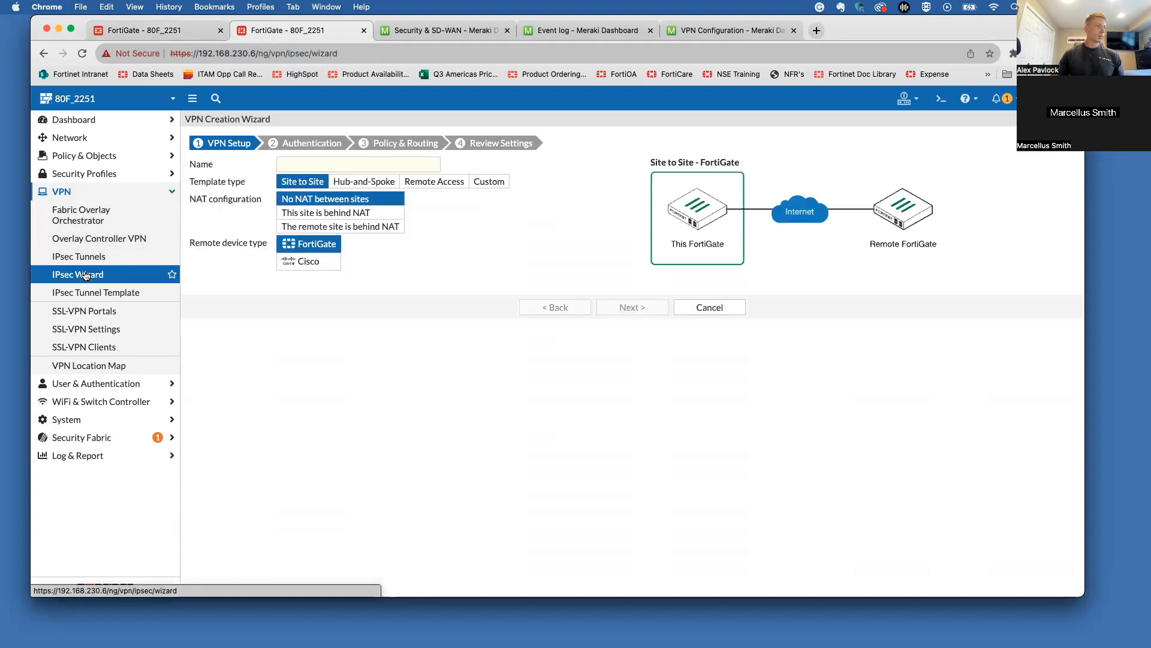
{"action": "left_click", "coordinate": [79, 256]}
{"action": "left_click", "coordinate": [223, 206]}
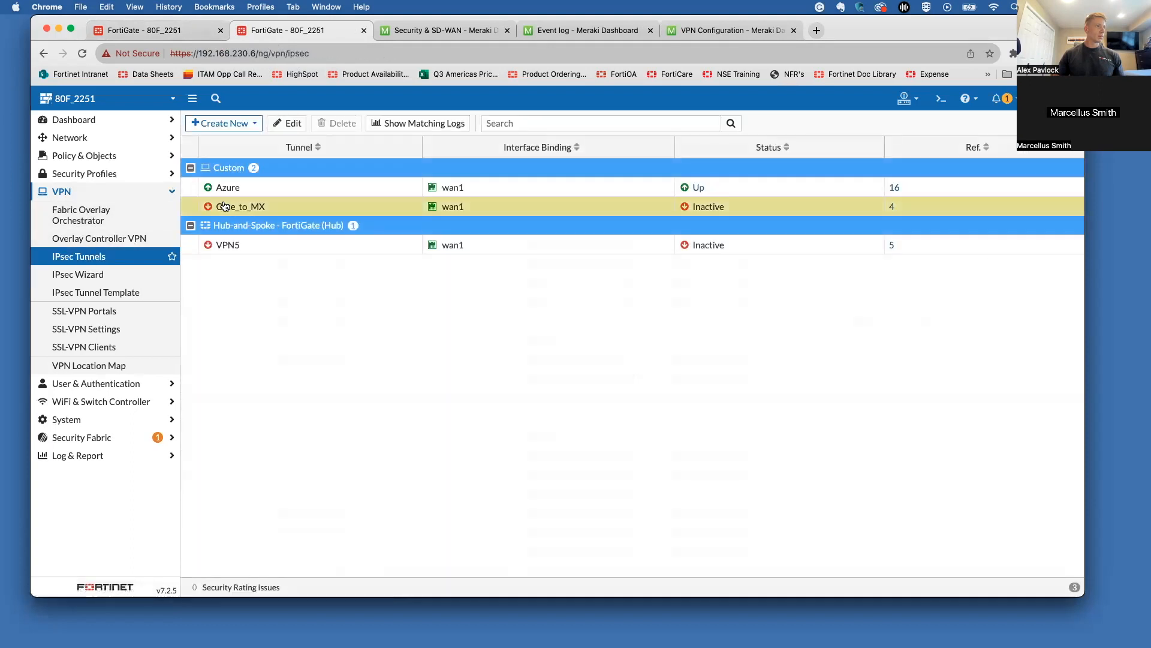
{"action": "left_click", "coordinate": [287, 124]}
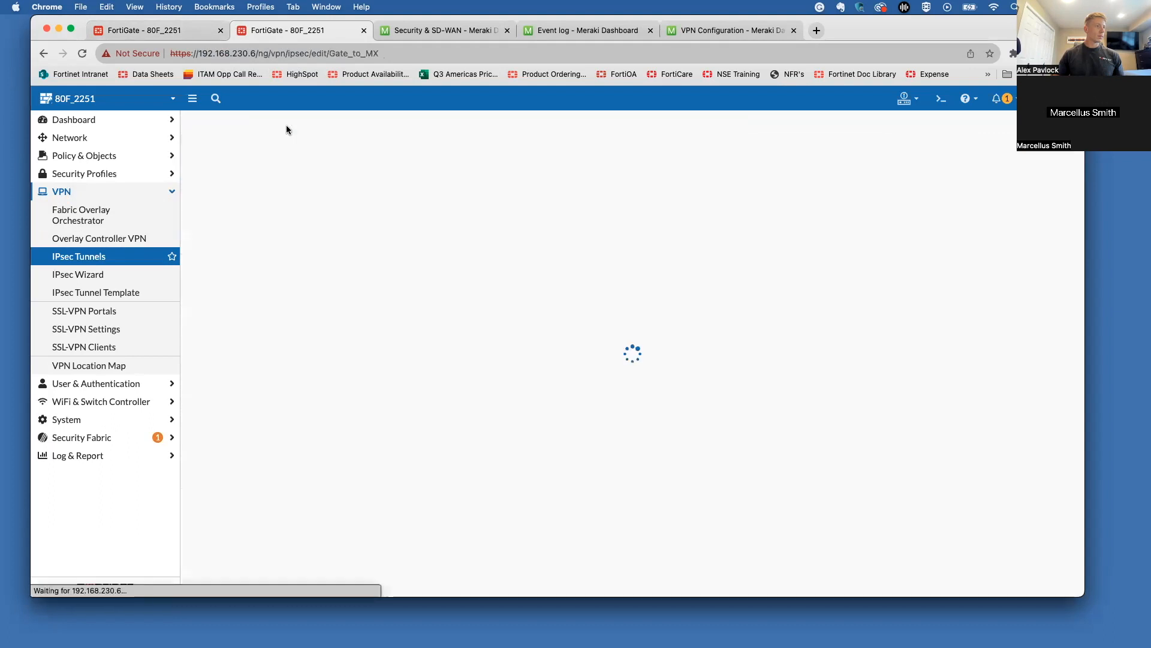
Step: Show the event logs matching the Gate_to_MX tunnel from the IPsec tunnels list
{"action": "left_click", "coordinate": [141, 260]}
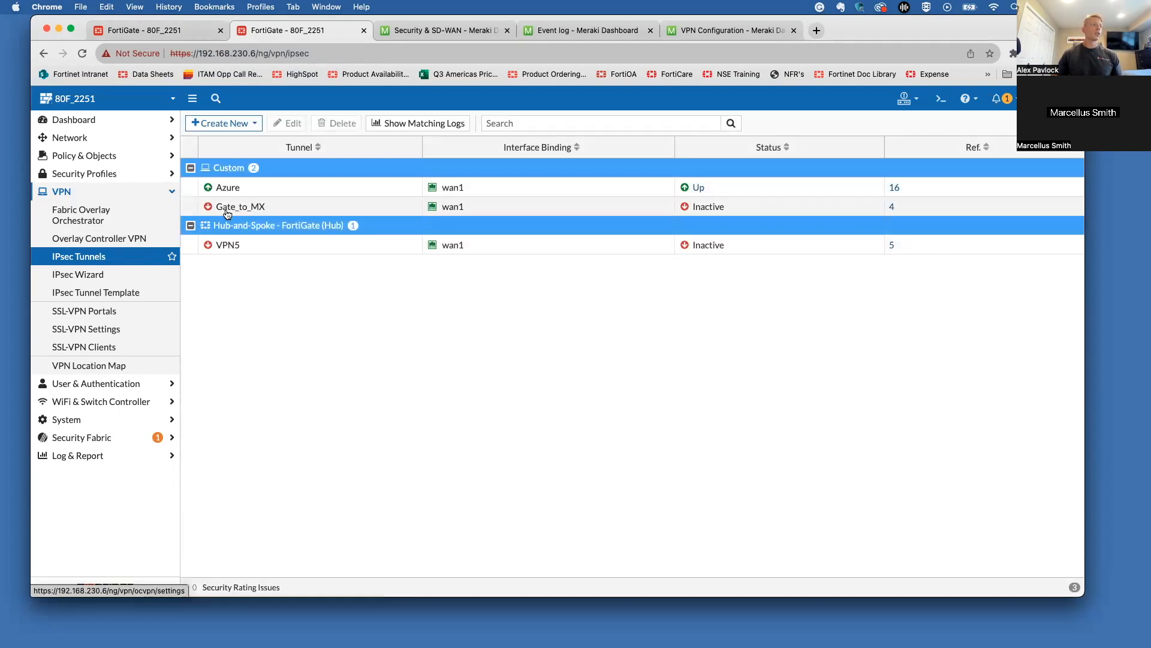
{"action": "mouse_move", "coordinate": [224, 207]}
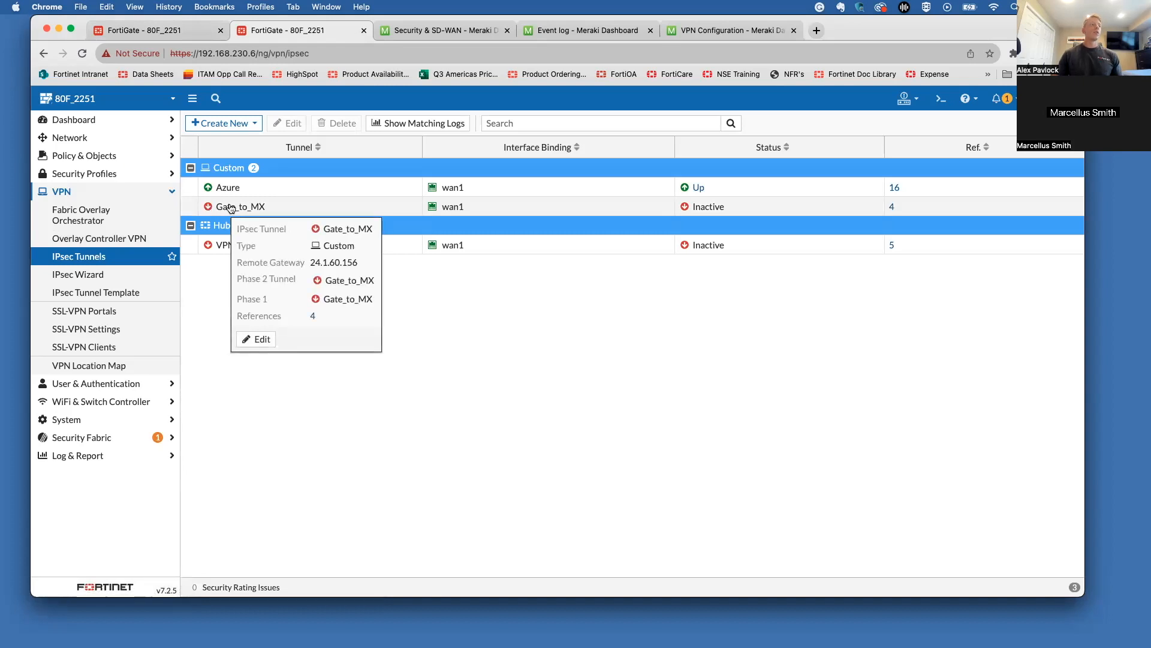
{"action": "left_click", "coordinate": [232, 209]}
{"action": "left_click", "coordinate": [412, 123]}
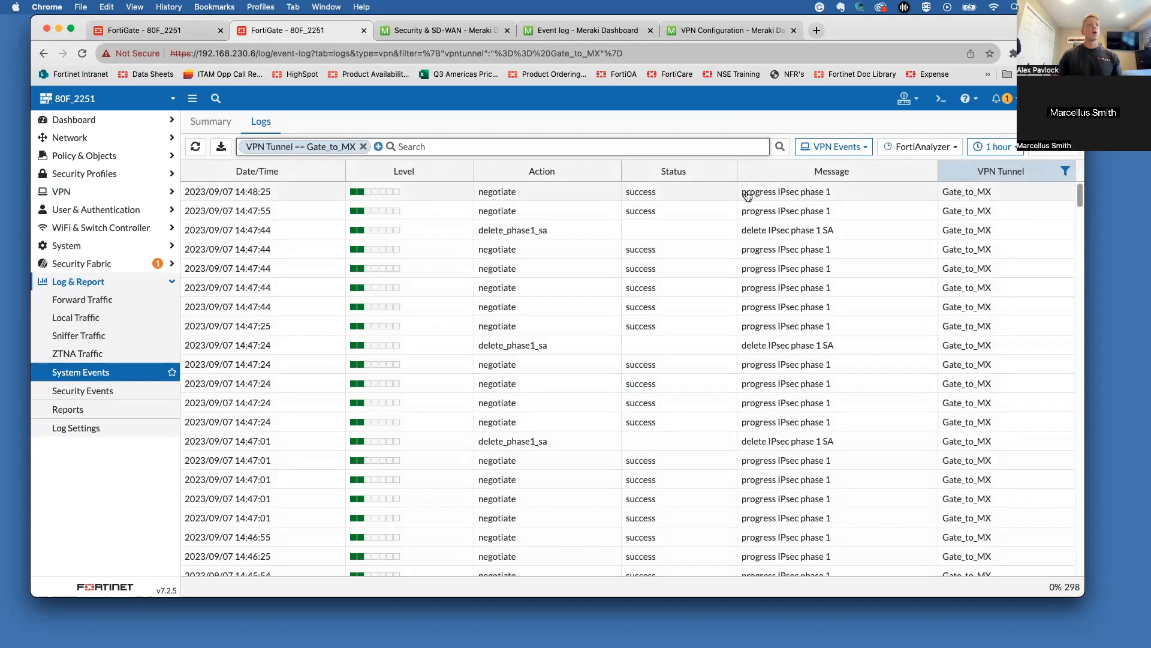
Step: Remove the VPN Tunnel == Gate_to_MX filter and read the VPN logs from Memory
{"action": "type", "text": "f"}
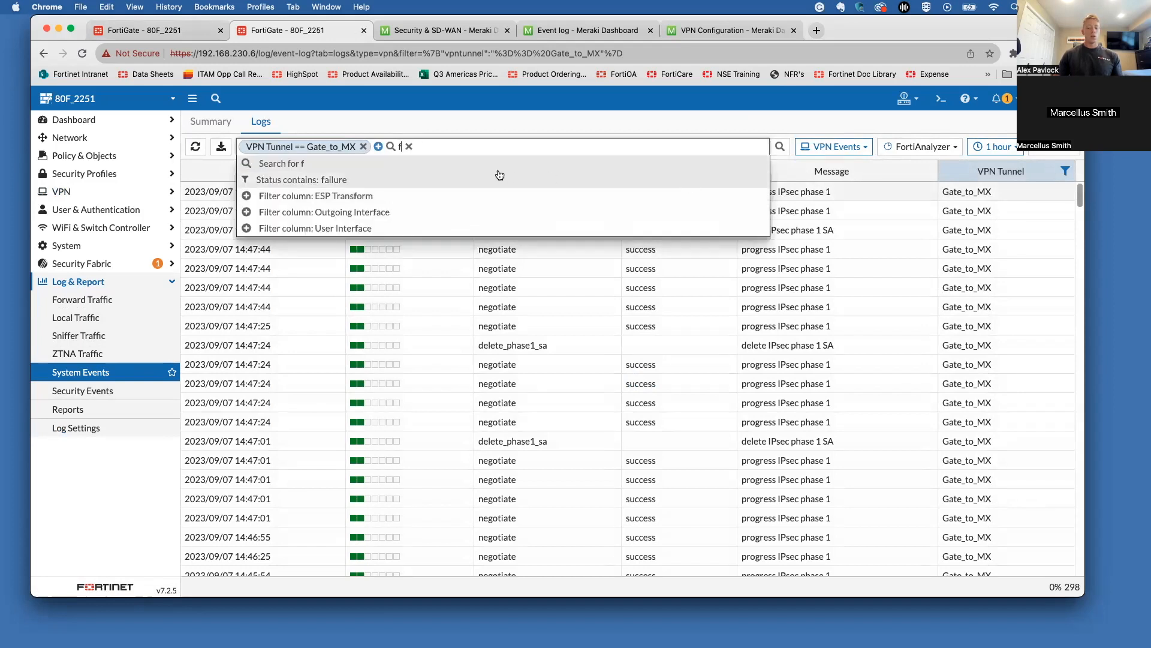
{"action": "key", "text": "BackSpace"}
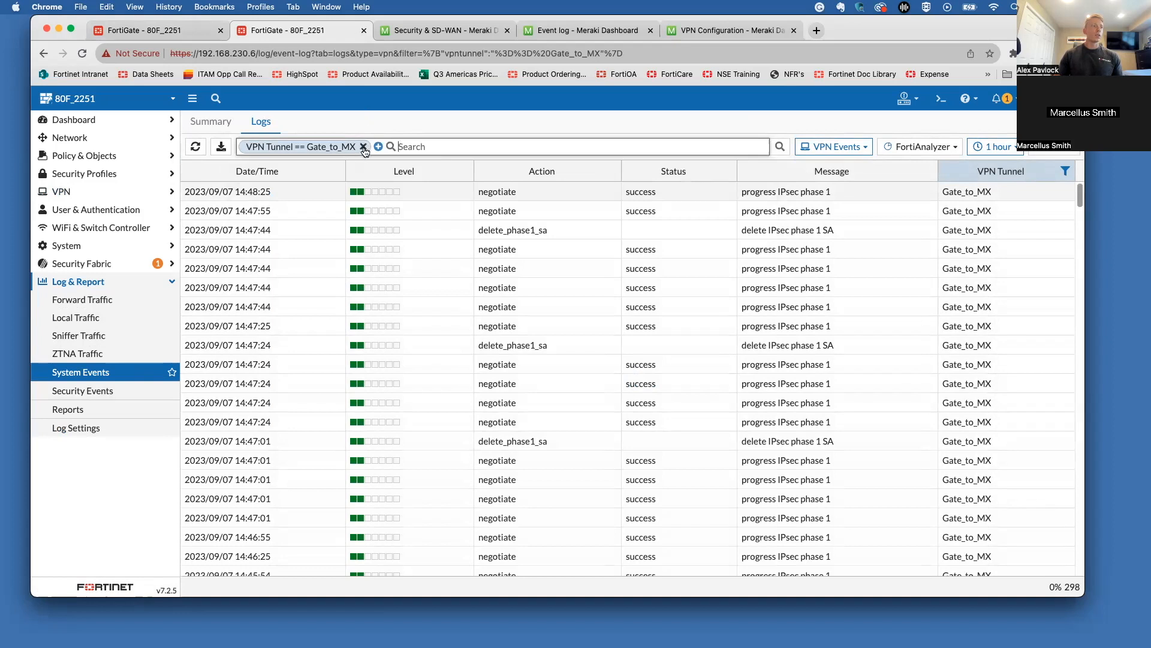
{"action": "left_click", "coordinate": [363, 147]}
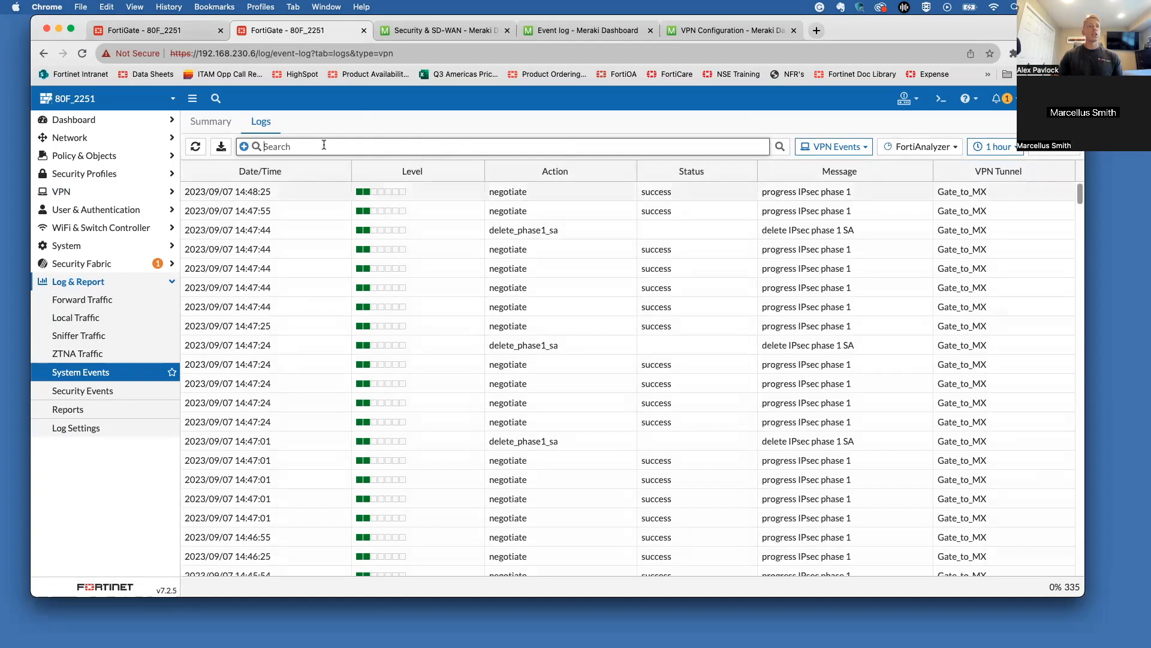
{"action": "left_click", "coordinate": [914, 147]}
{"action": "left_click", "coordinate": [898, 161]}
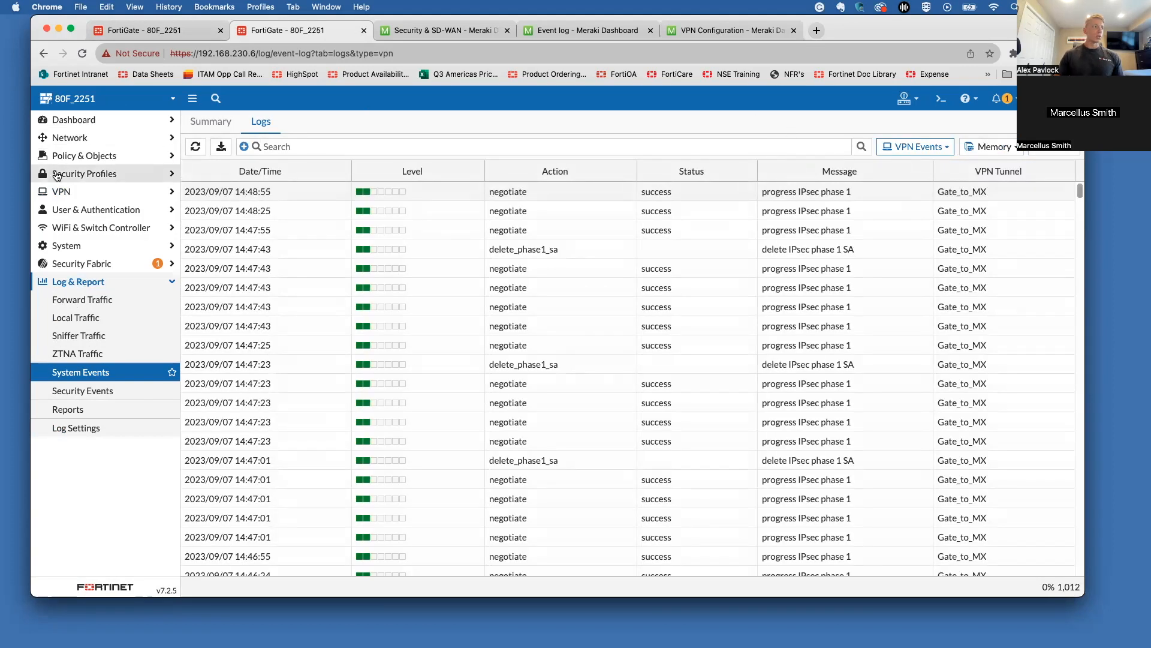
{"action": "left_click", "coordinate": [99, 121]}
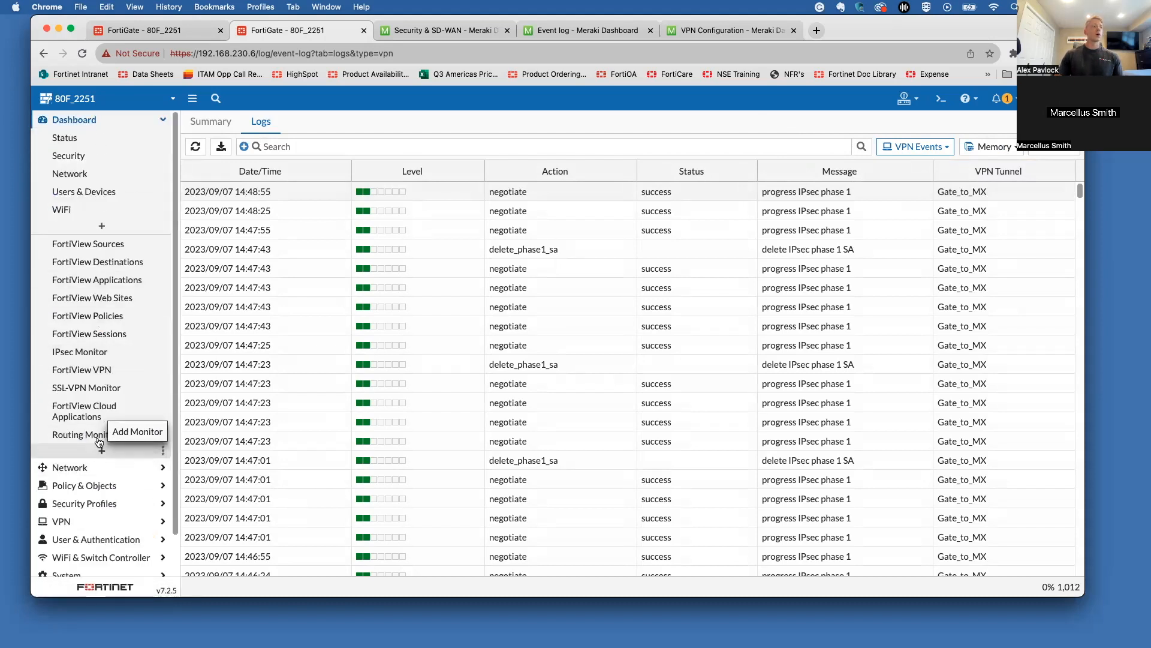
Step: Confirm in IPsec Monitor that Gate_to_MX is down with no traffic, then open System Events
{"action": "left_click", "coordinate": [97, 358]}
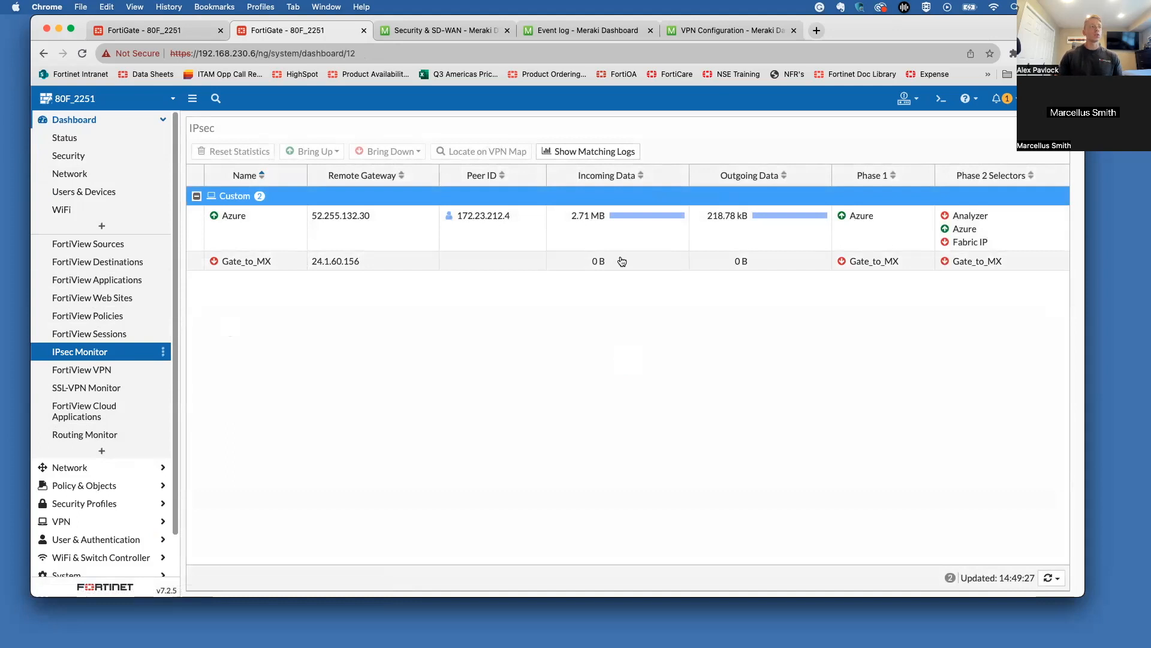
{"action": "left_click", "coordinate": [604, 264]}
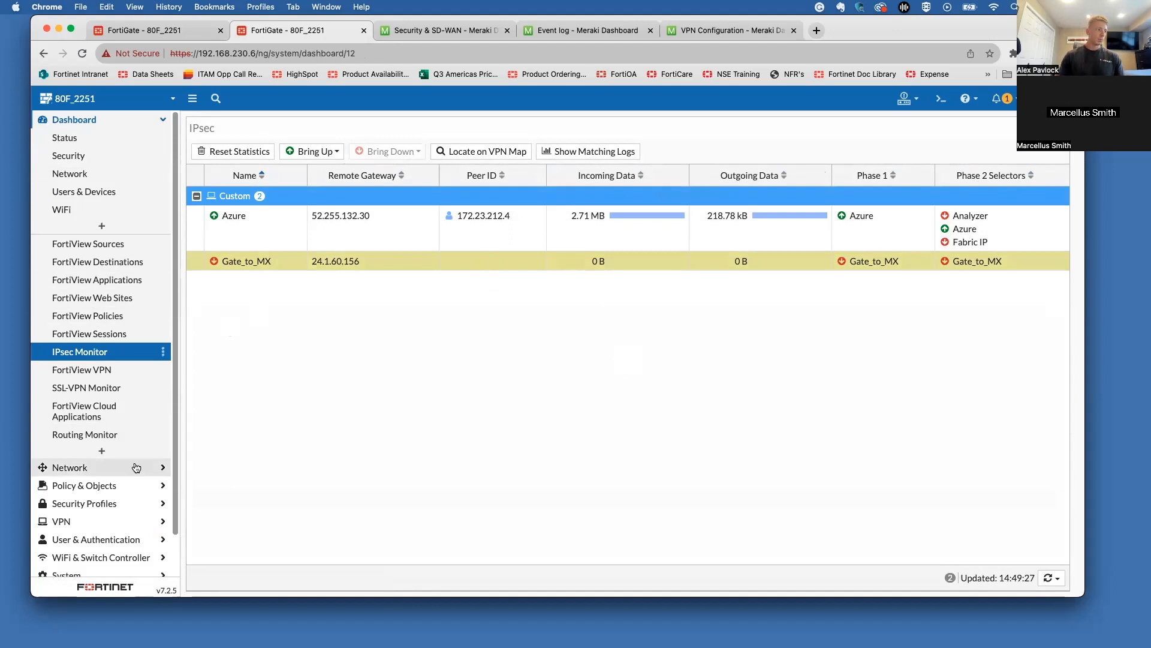
{"action": "scroll", "coordinate": [122, 523], "scroll_direction": "down", "scroll_amount": 2}
{"action": "left_click", "coordinate": [96, 568]}
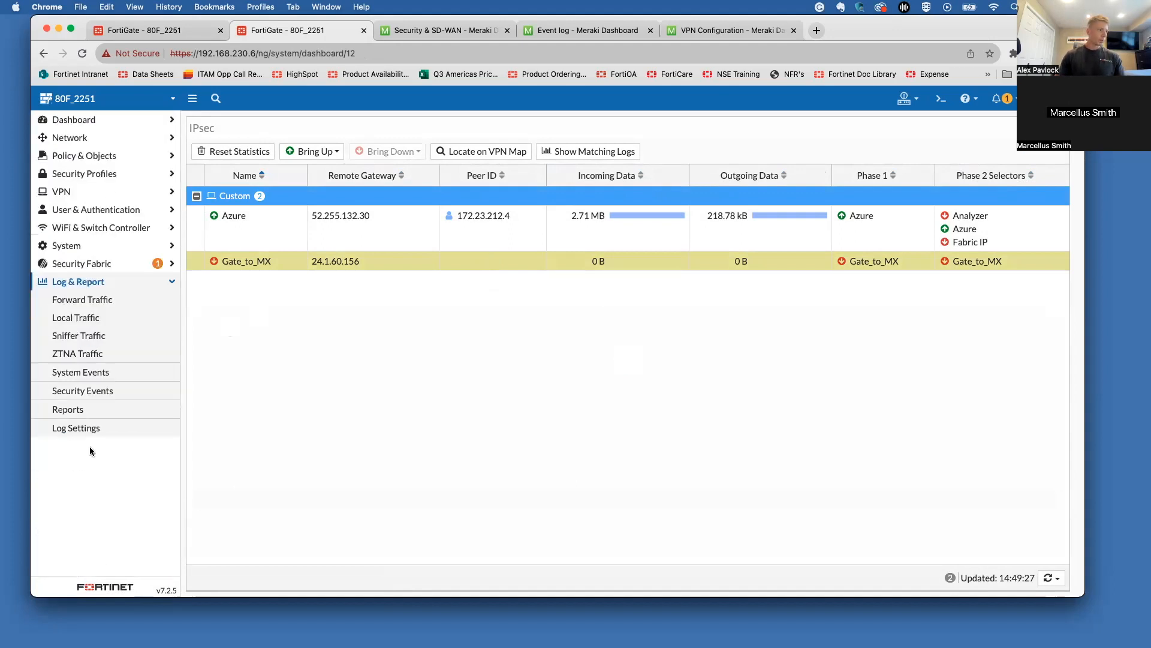
{"action": "left_click", "coordinate": [89, 380]}
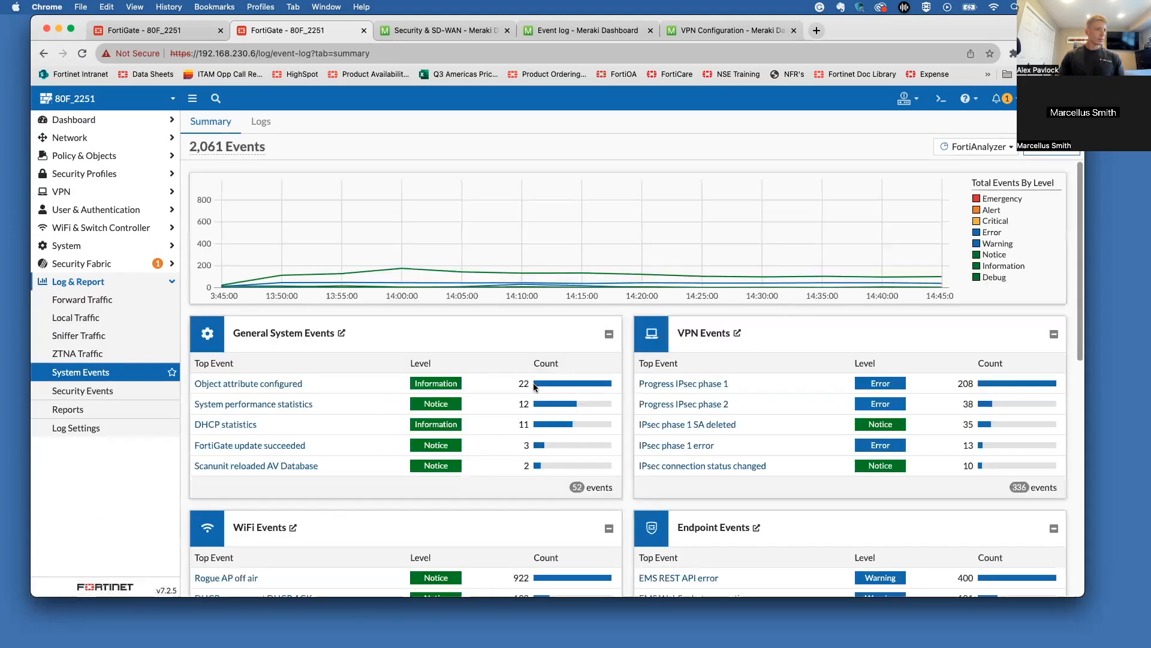
Step: List VPN events without the date filter, read from Memory, and reload them
{"action": "left_click", "coordinate": [700, 334]}
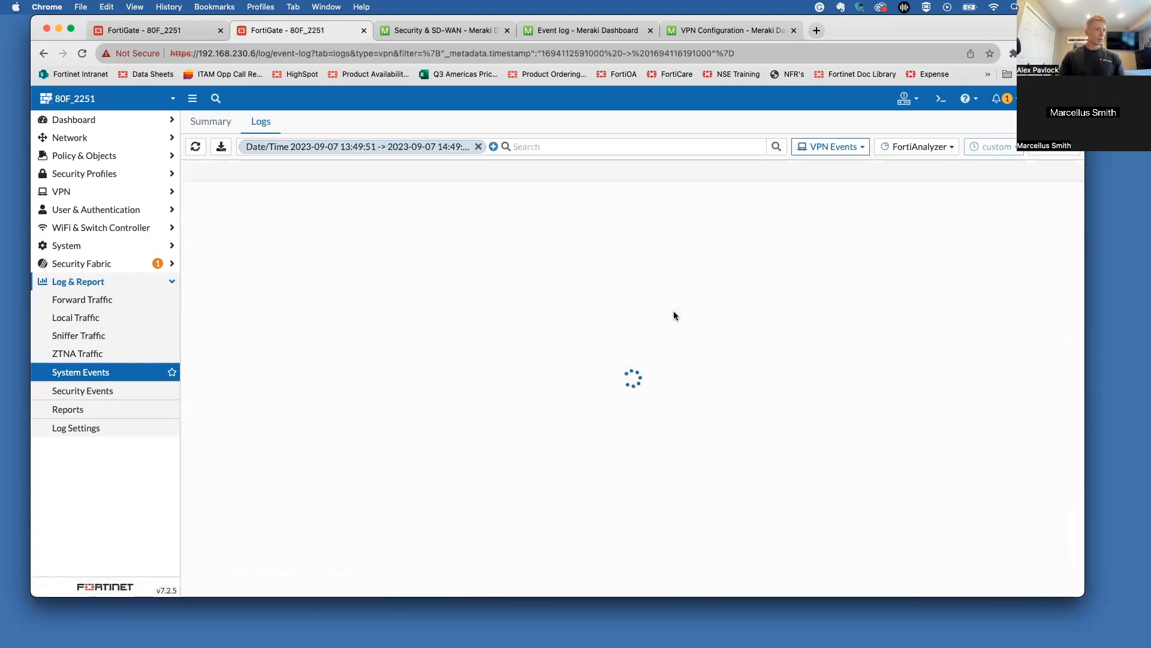
{"action": "left_click", "coordinate": [478, 147]}
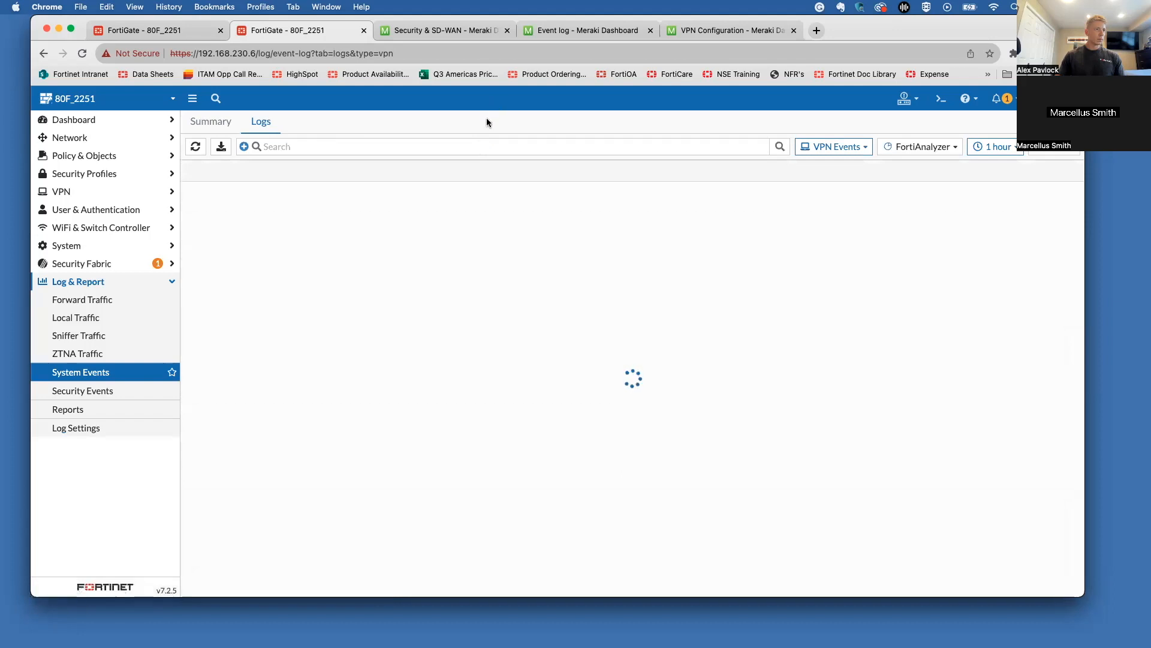
{"action": "left_click", "coordinate": [922, 146]}
{"action": "left_click", "coordinate": [915, 162]}
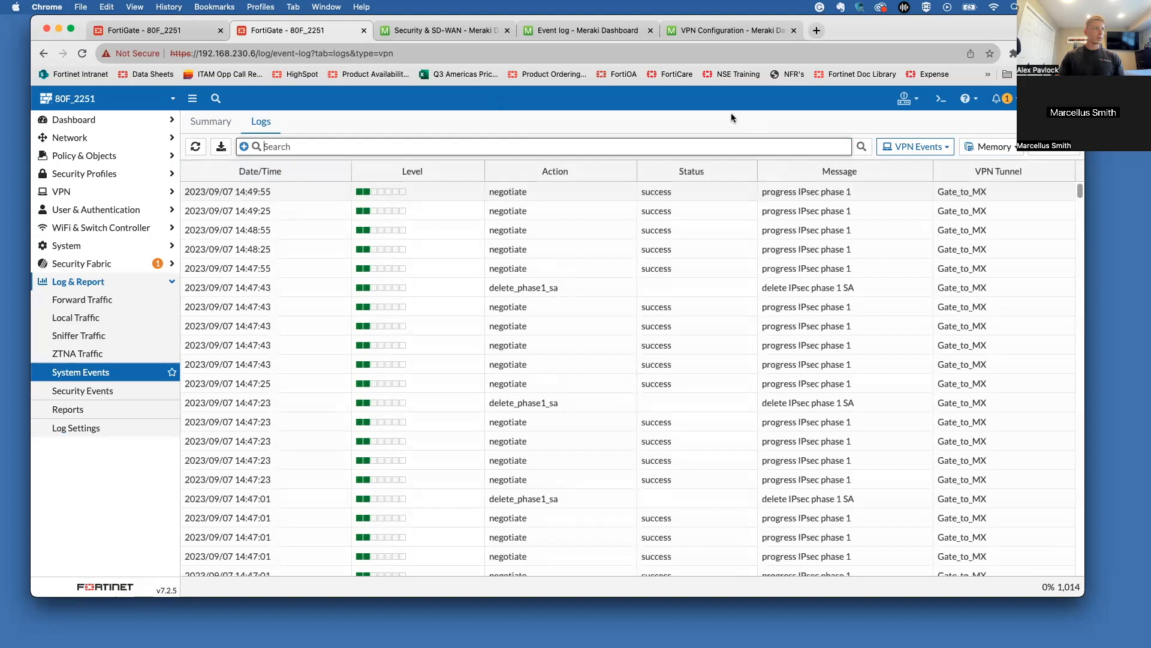
{"action": "left_click", "coordinate": [195, 147]}
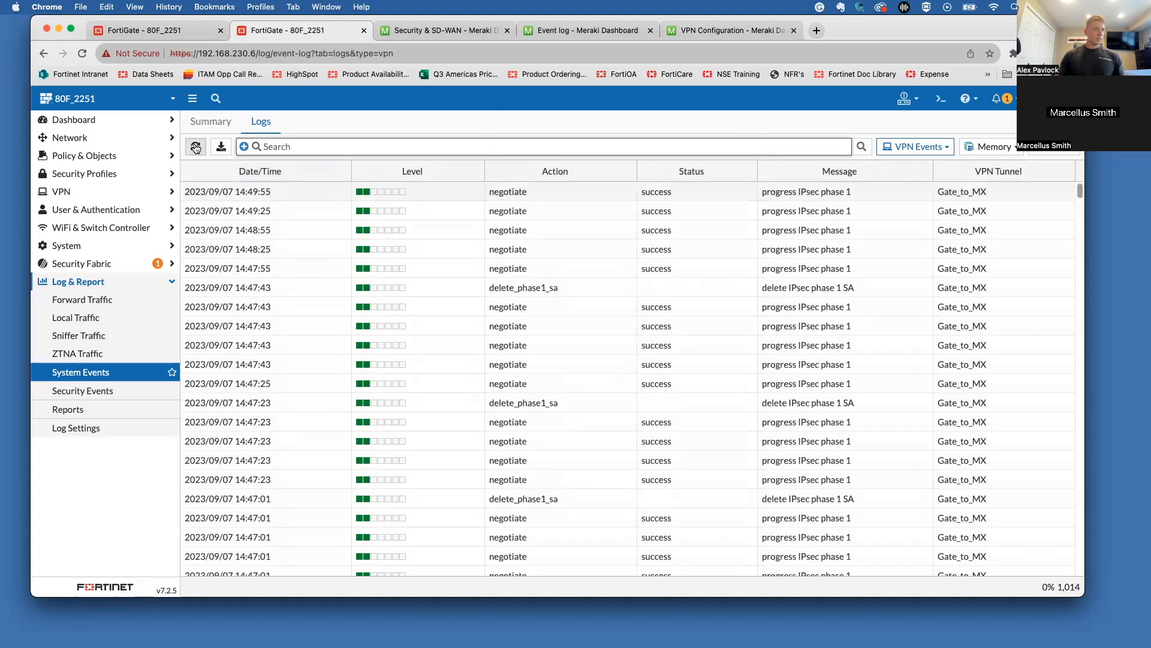
{"action": "left_click", "coordinate": [177, 30]}
{"action": "left_click", "coordinate": [299, 37]}
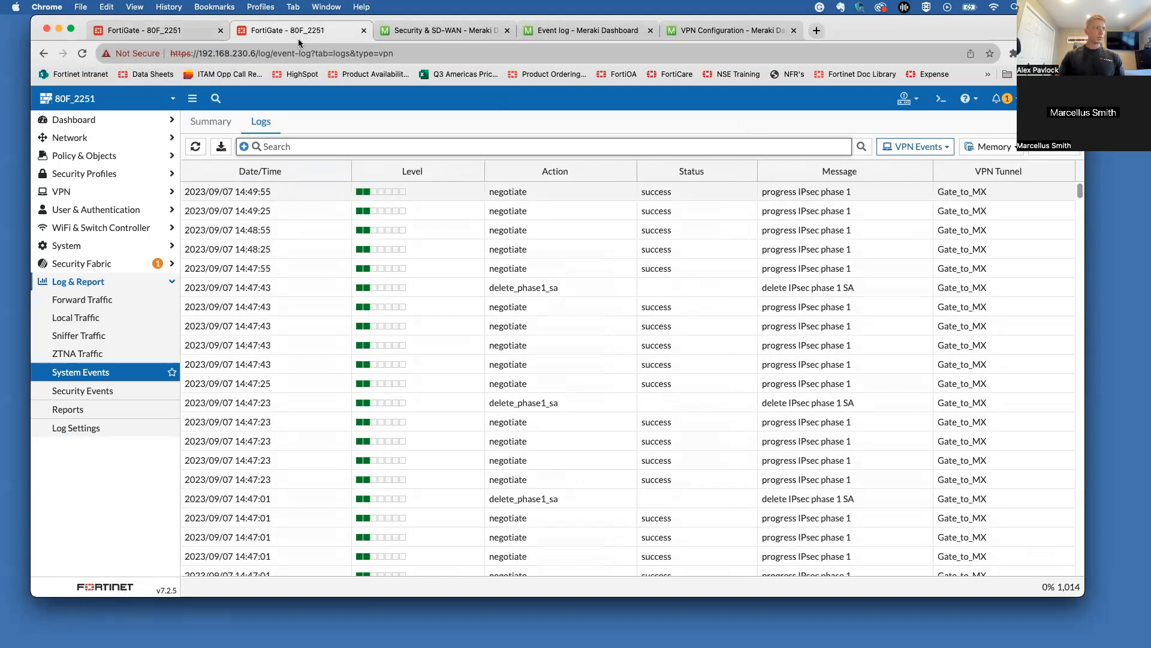
Step: Open Gate_to_MX for editing under VPN > IPsec Tunnels, reloading the first tab's VPN log
{"action": "left_click", "coordinate": [87, 193]}
{"action": "left_click", "coordinate": [90, 261]}
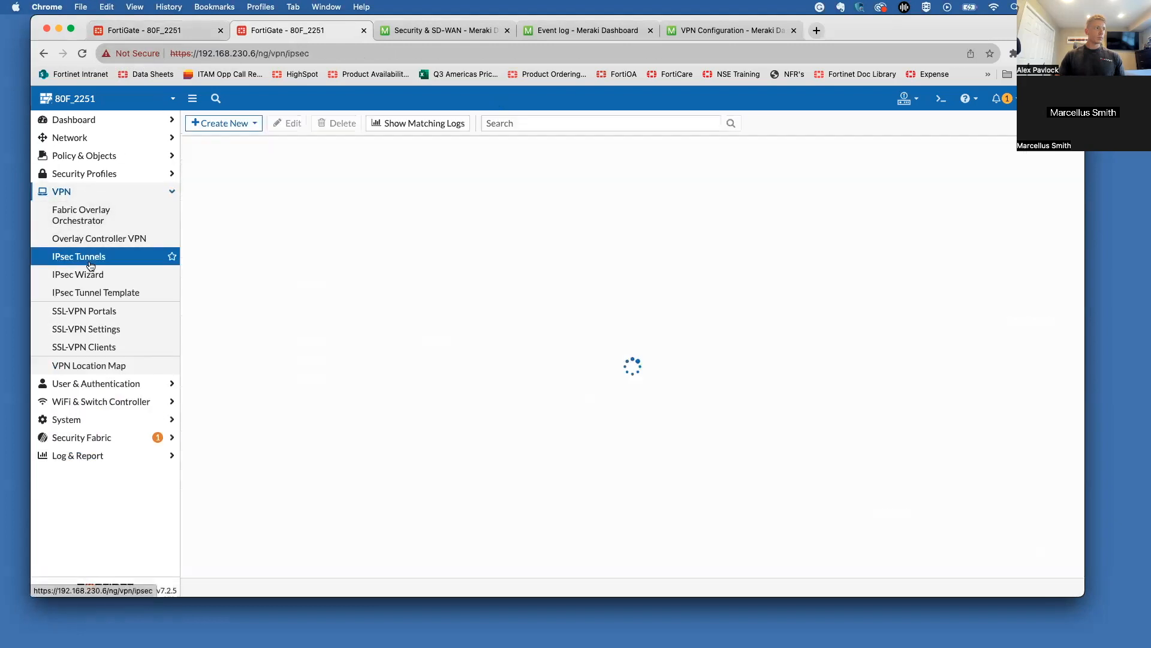
{"action": "left_click", "coordinate": [233, 208]}
{"action": "left_click", "coordinate": [290, 123]}
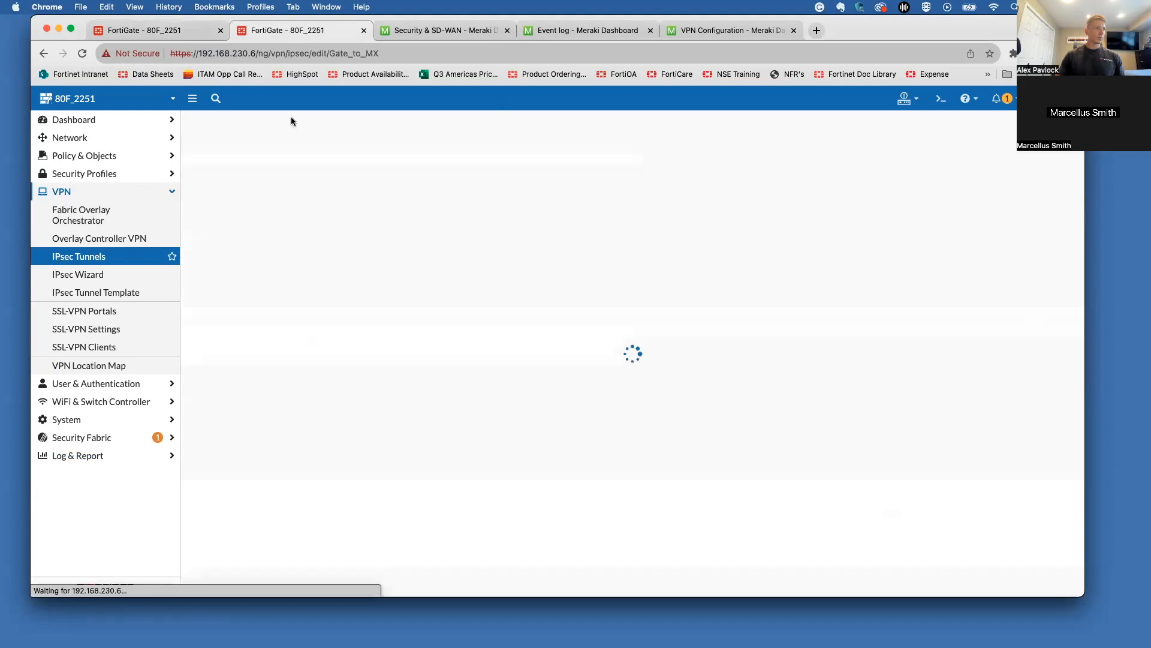
{"action": "left_click", "coordinate": [192, 35]}
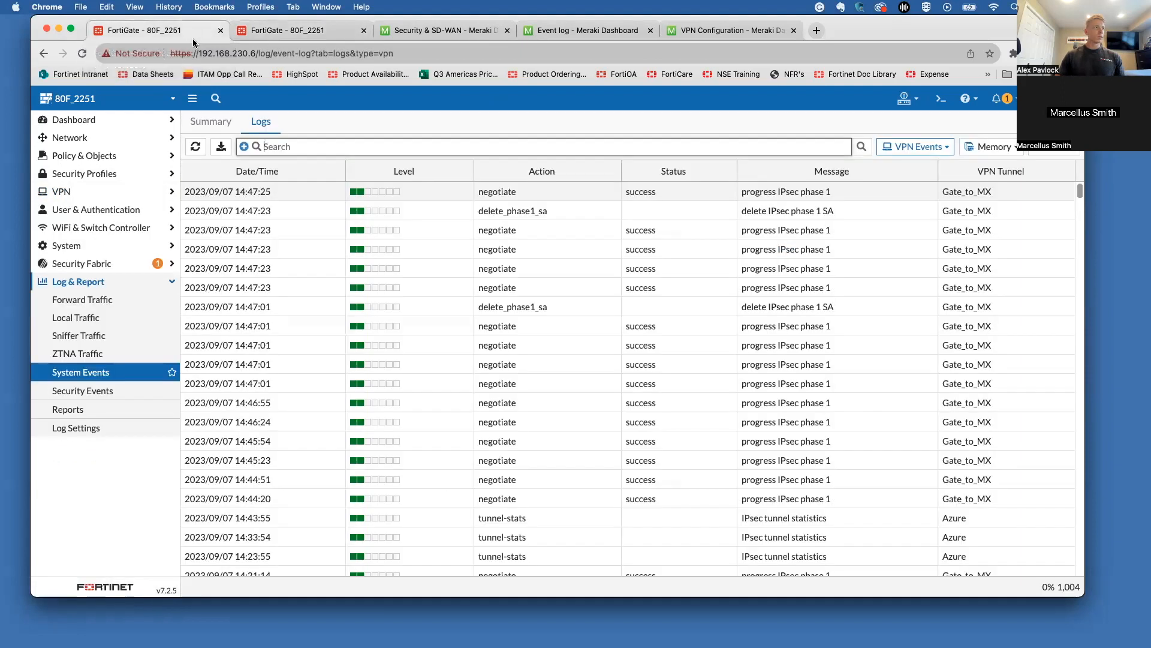
{"action": "left_click", "coordinate": [193, 147]}
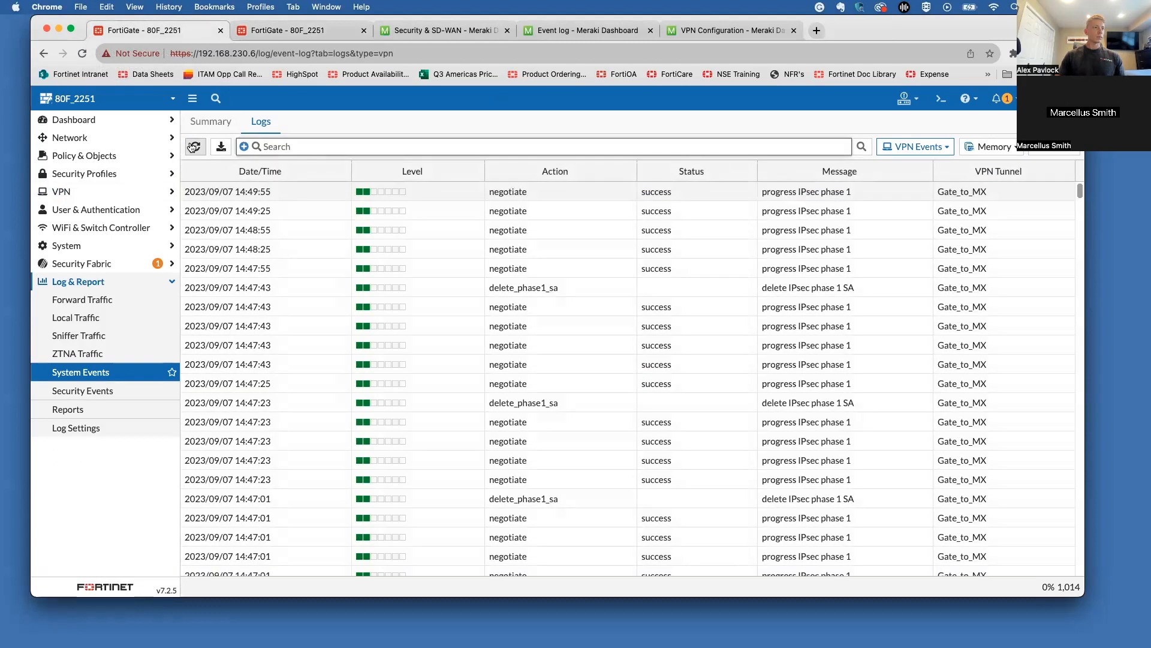
{"action": "left_click", "coordinate": [306, 32]}
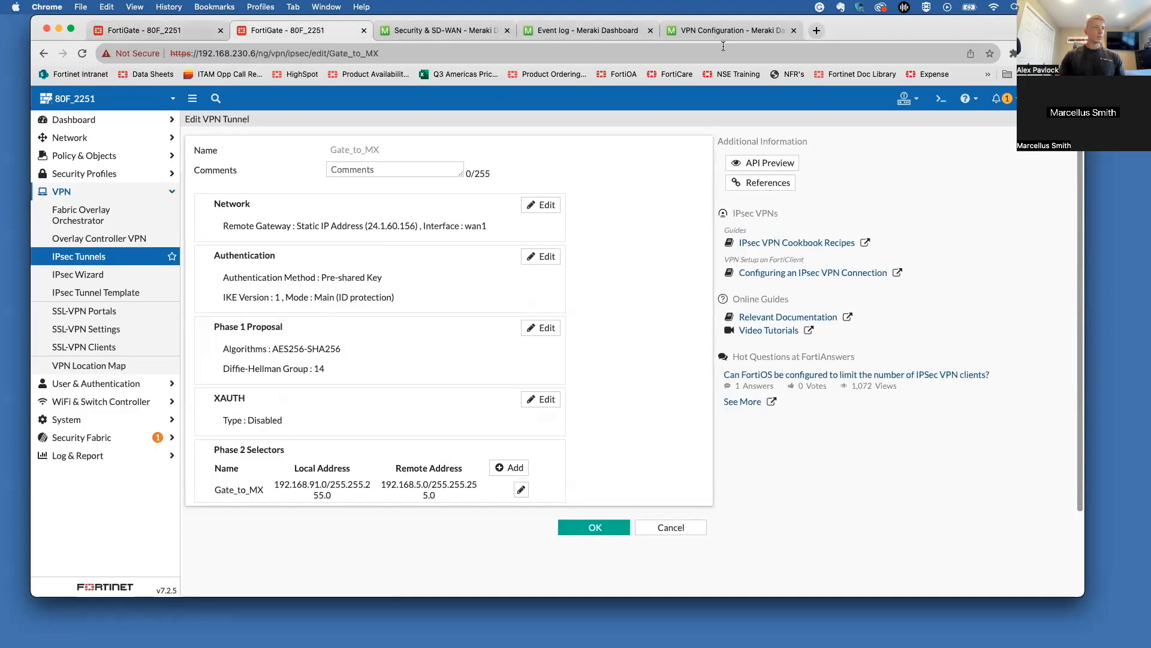
{"action": "left_click_drag", "start_coordinate": [941, 36], "coordinate": [939, 59]}
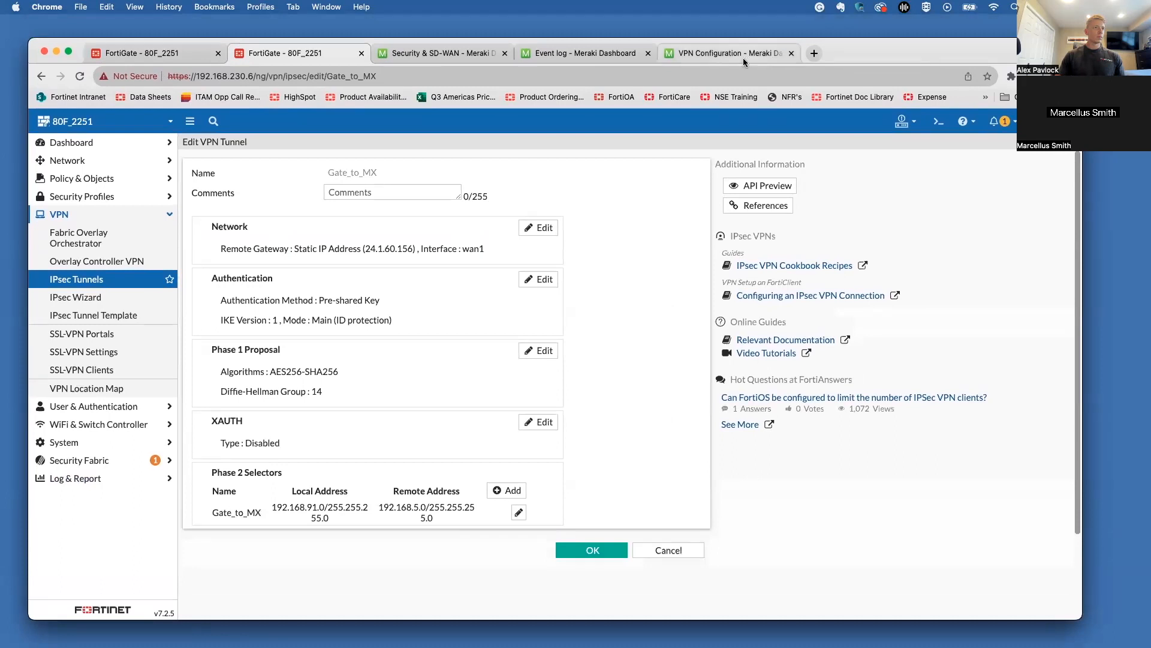
Step: Review Meraki's organization-wide non-Meraki VPN peer settings, then return to the FortiGate log
{"action": "left_click", "coordinate": [743, 56]}
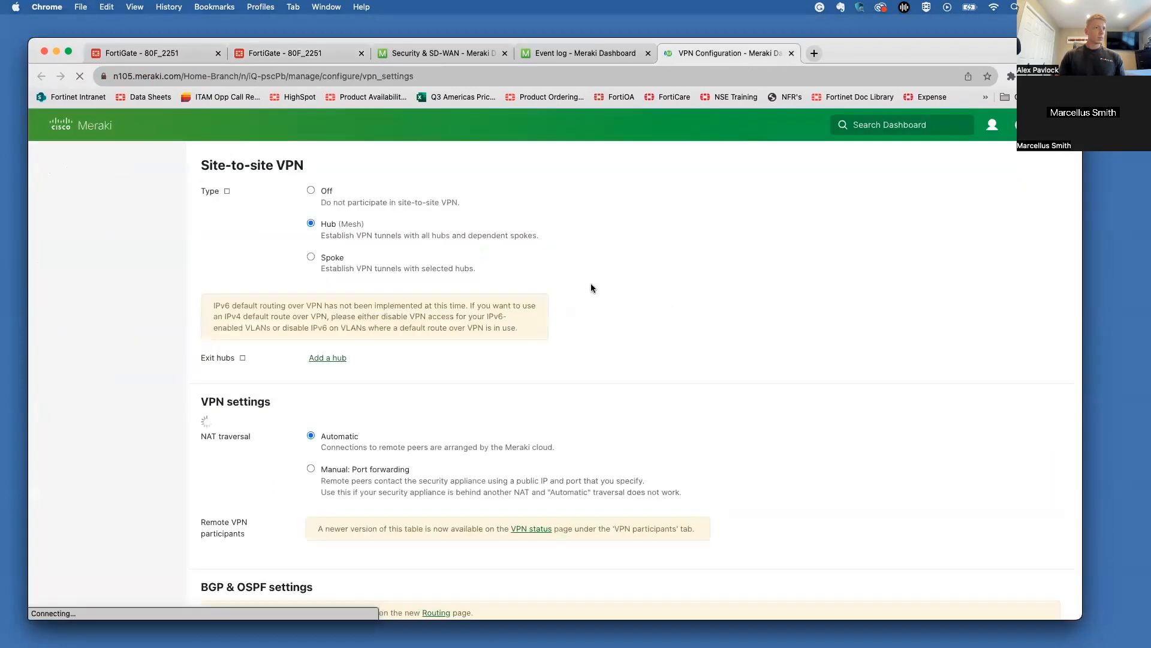
{"action": "scroll", "coordinate": [591, 288], "scroll_direction": "down", "scroll_amount": 10}
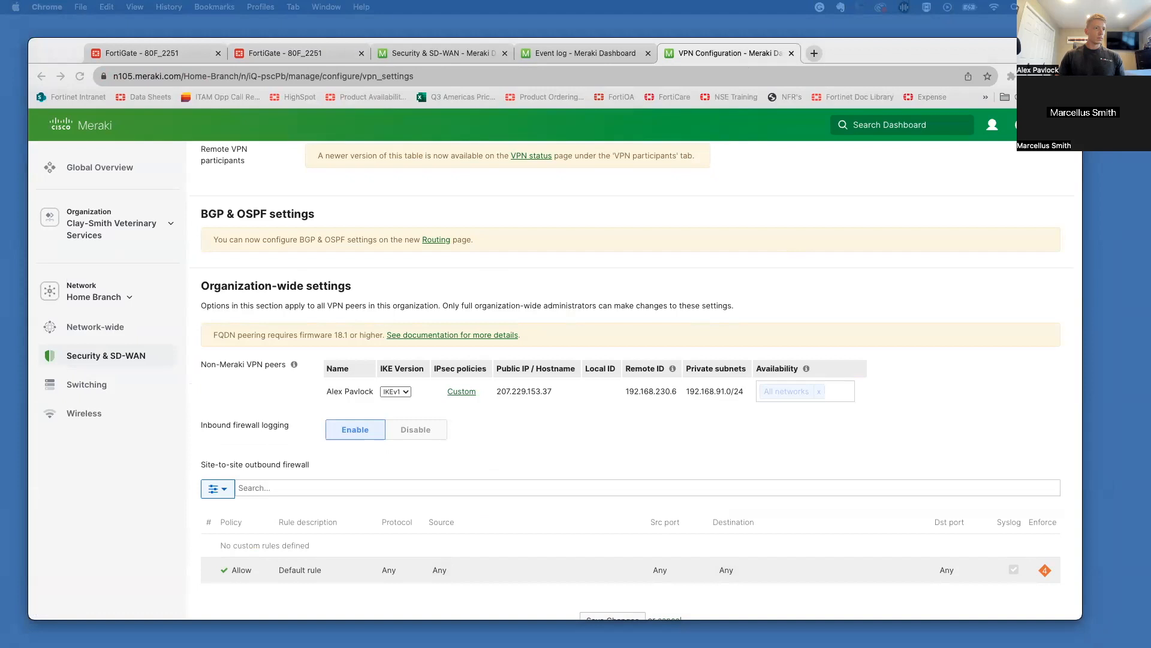
{"action": "left_click", "coordinate": [150, 57]}
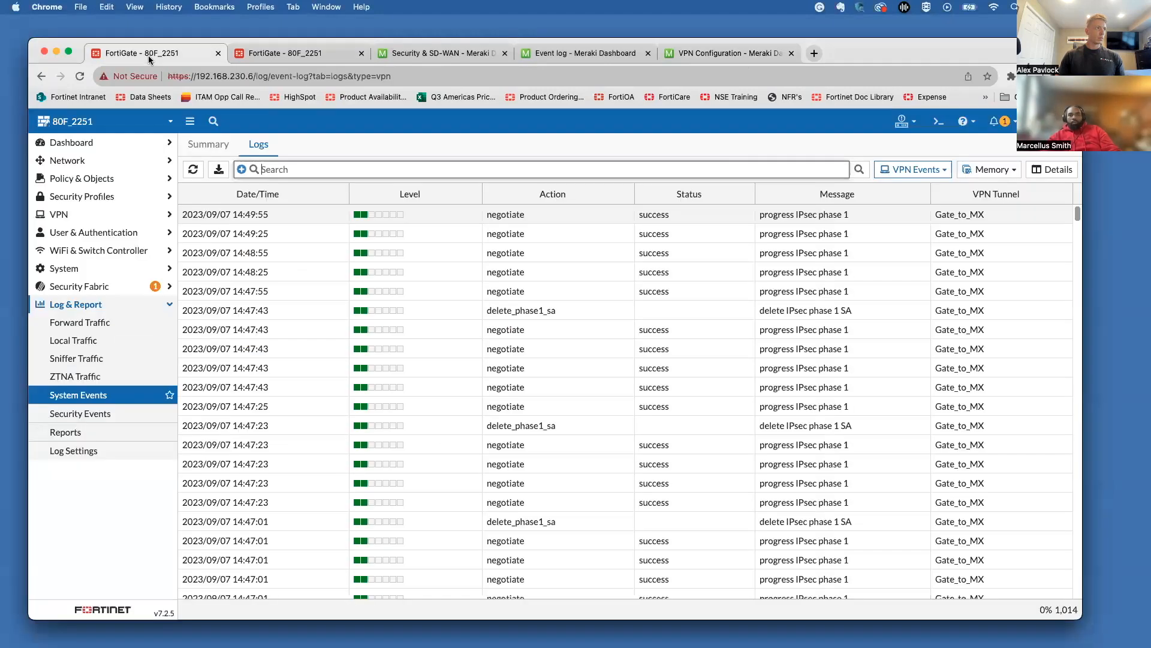
Step: Open Gate_to_MX's Network section with advanced options: NAT traversal, keepalive 10, DPD off
{"action": "left_click", "coordinate": [294, 56]}
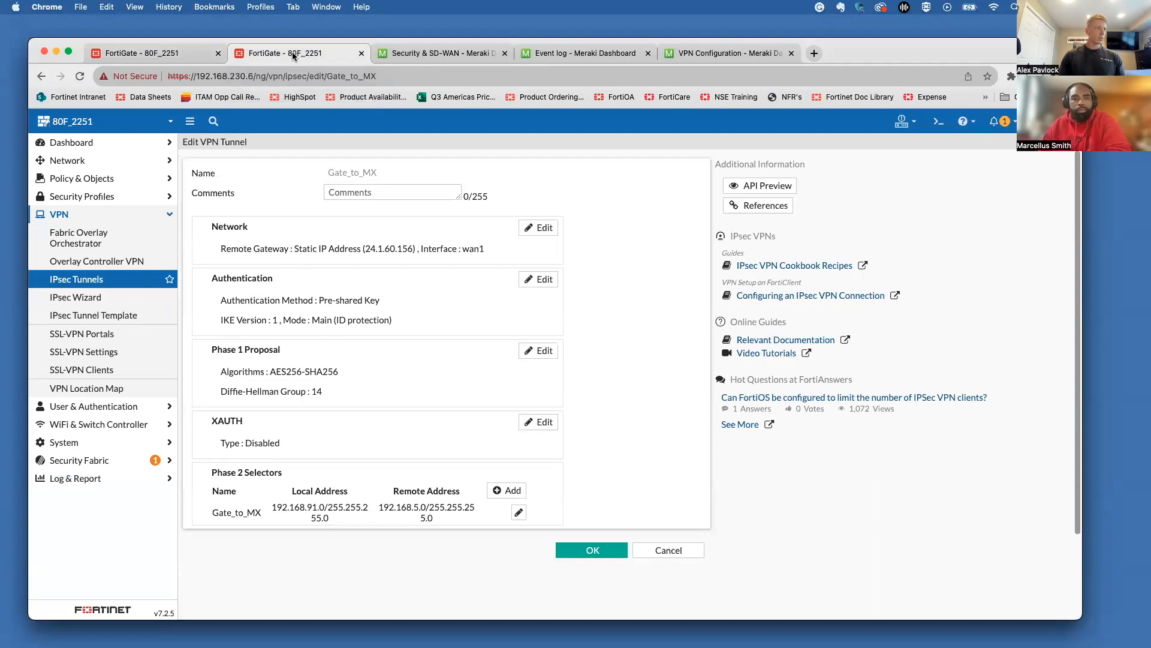
{"action": "left_click", "coordinate": [534, 228]}
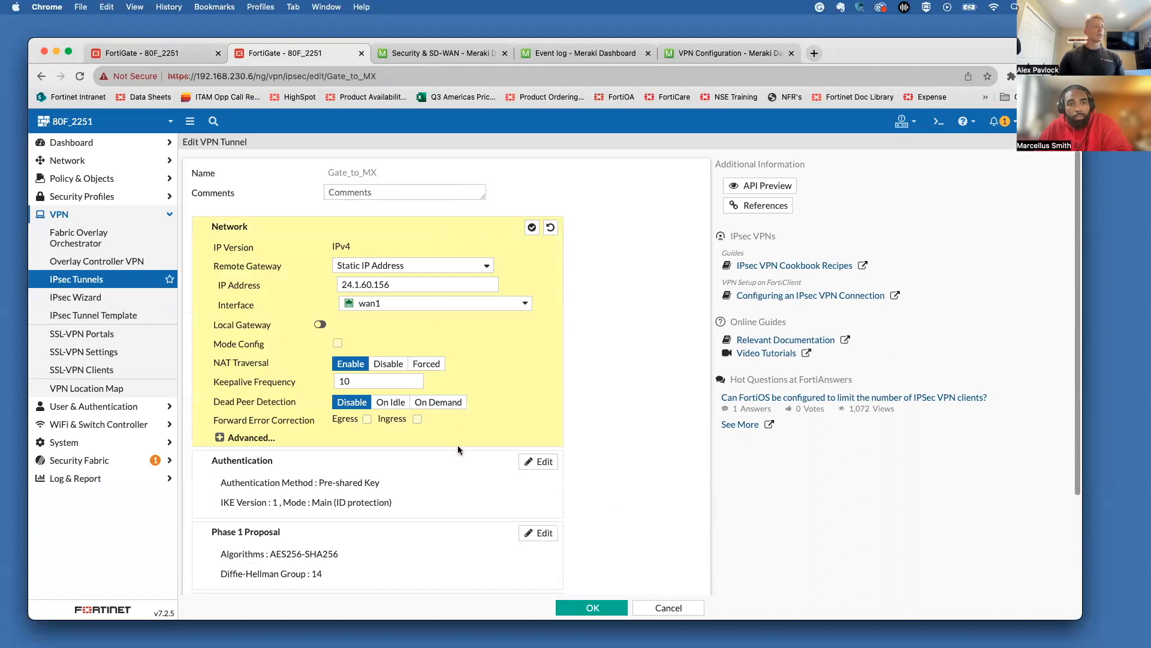
{"action": "left_click", "coordinate": [246, 438]}
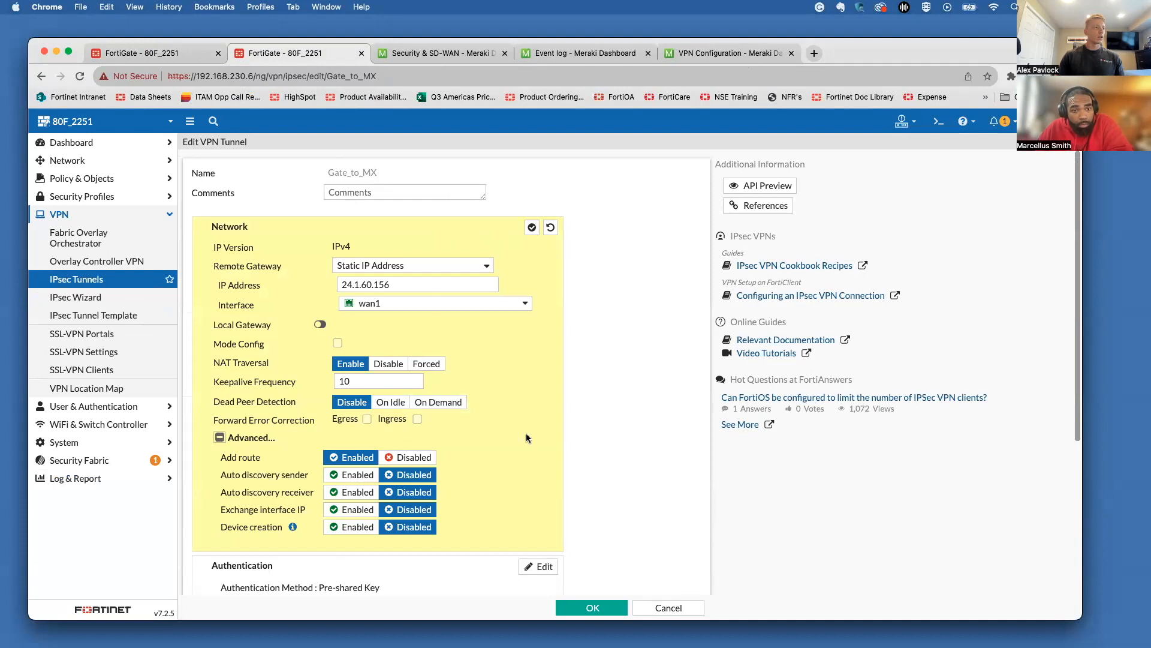
{"action": "scroll", "coordinate": [527, 440], "scroll_direction": "down", "scroll_amount": 4}
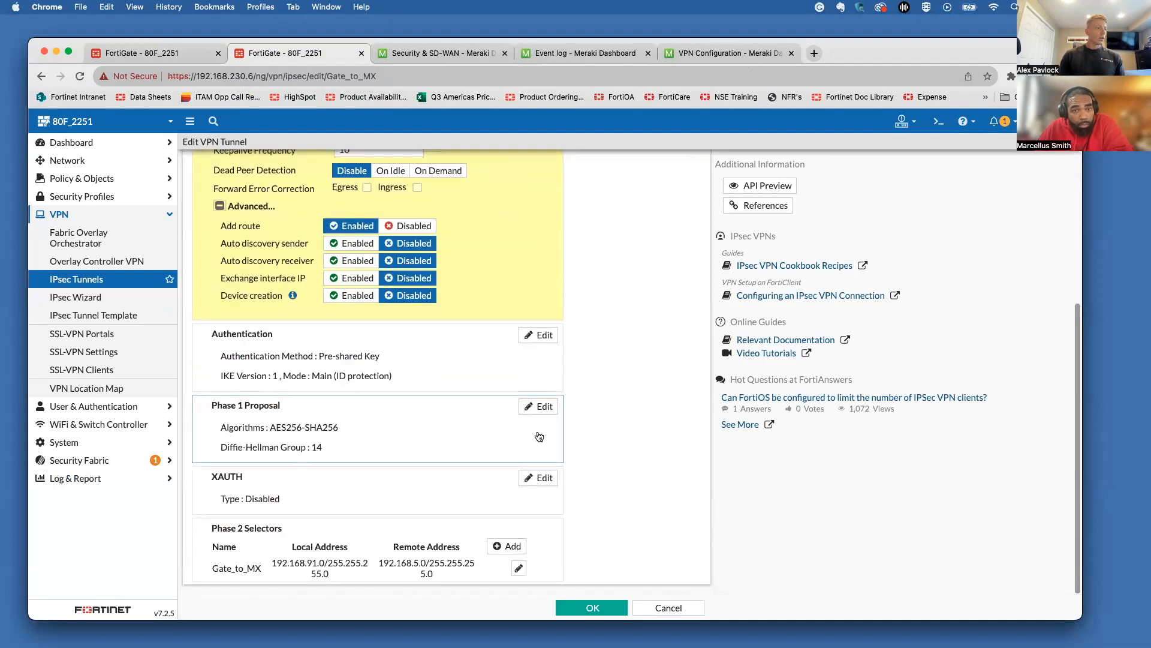
Step: Set the Phase 2 local address to IP range 192.168.91.1-192.168.91.254
{"action": "left_click", "coordinate": [518, 568]}
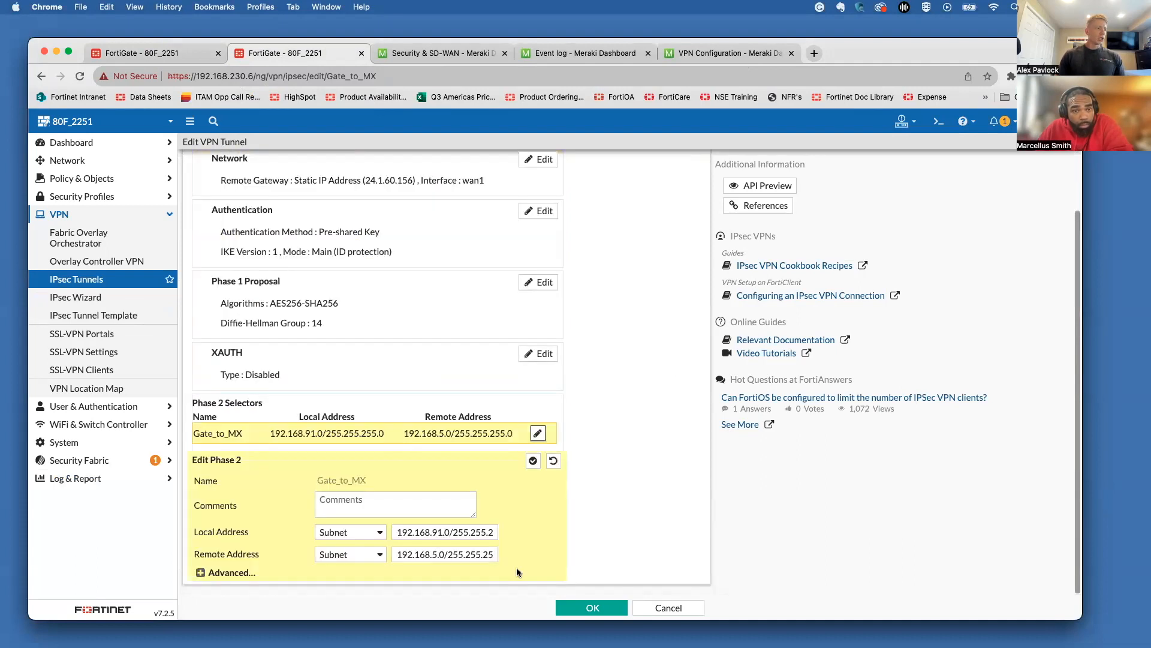
{"action": "left_click", "coordinate": [351, 536]}
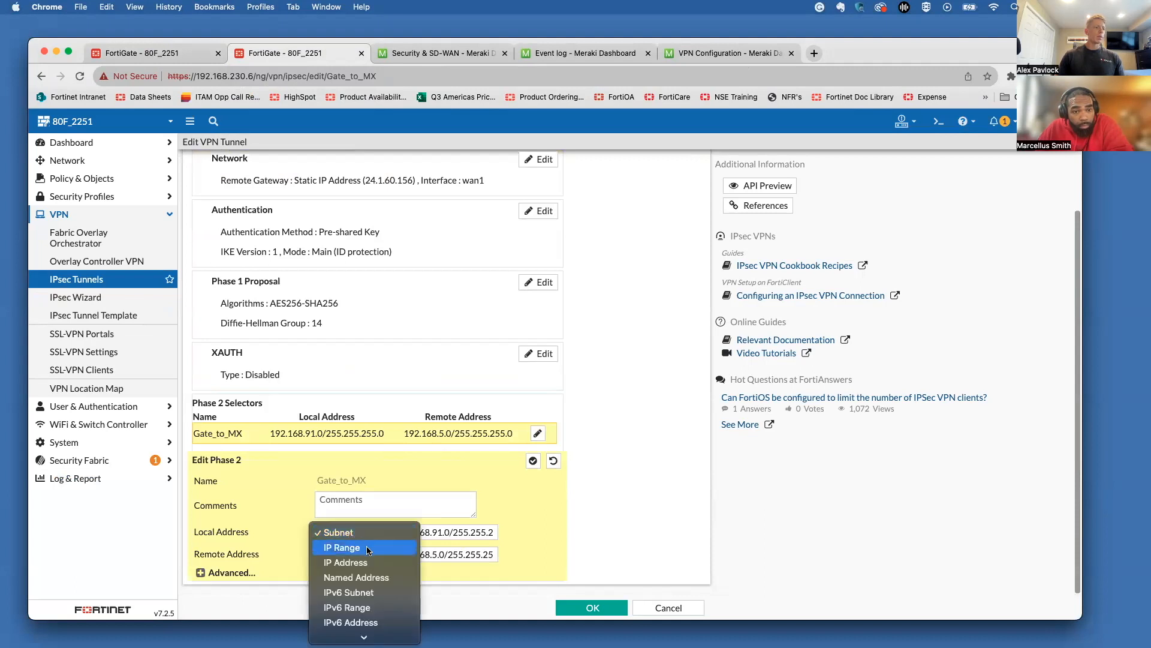
{"action": "left_click", "coordinate": [369, 548]}
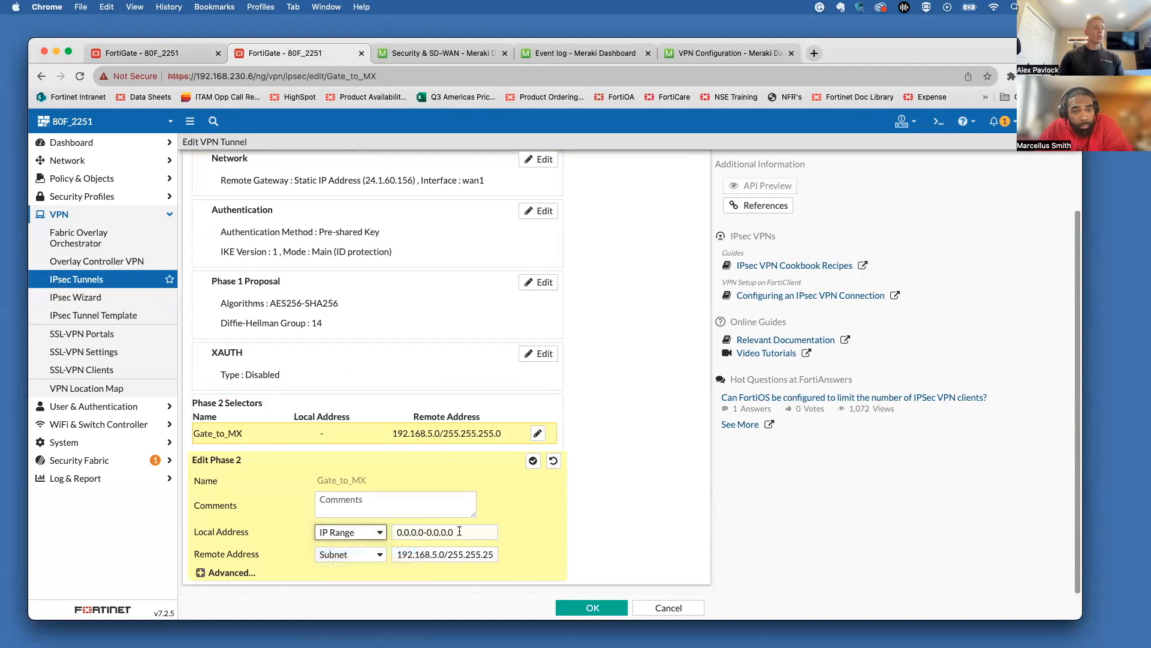
{"action": "left_click_drag", "start_coordinate": [459, 532], "coordinate": [384, 531]}
{"action": "key", "text": "BackSpace"}
{"action": "type", "text": "192.168.91."}
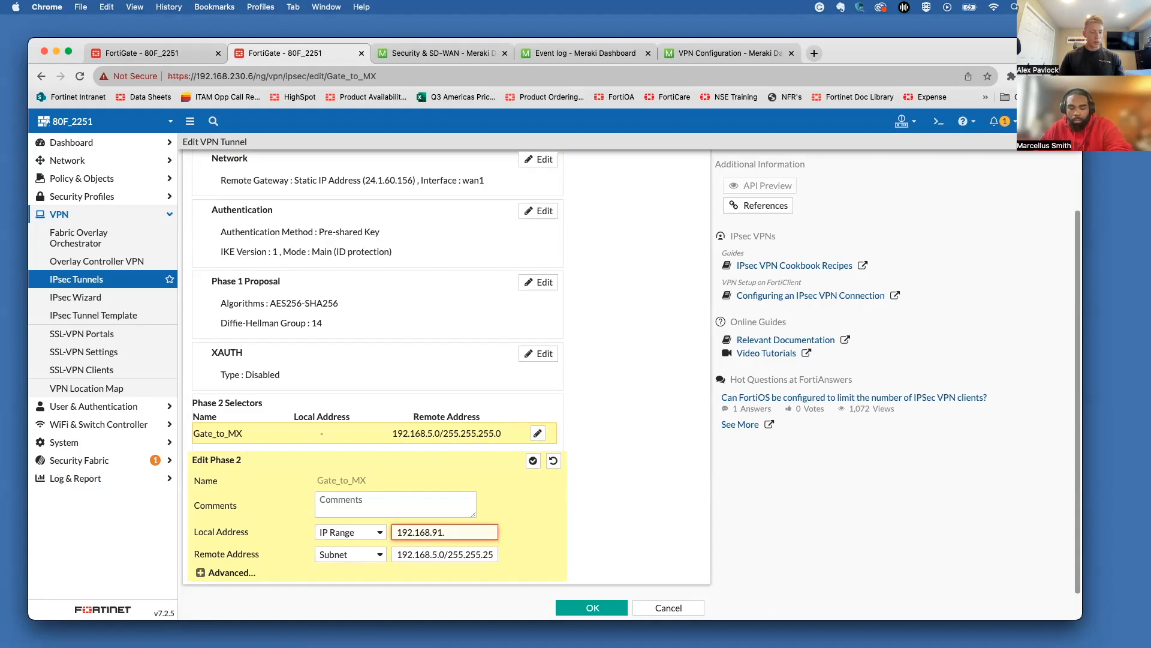
{"action": "type", "text": "1-192.168."}
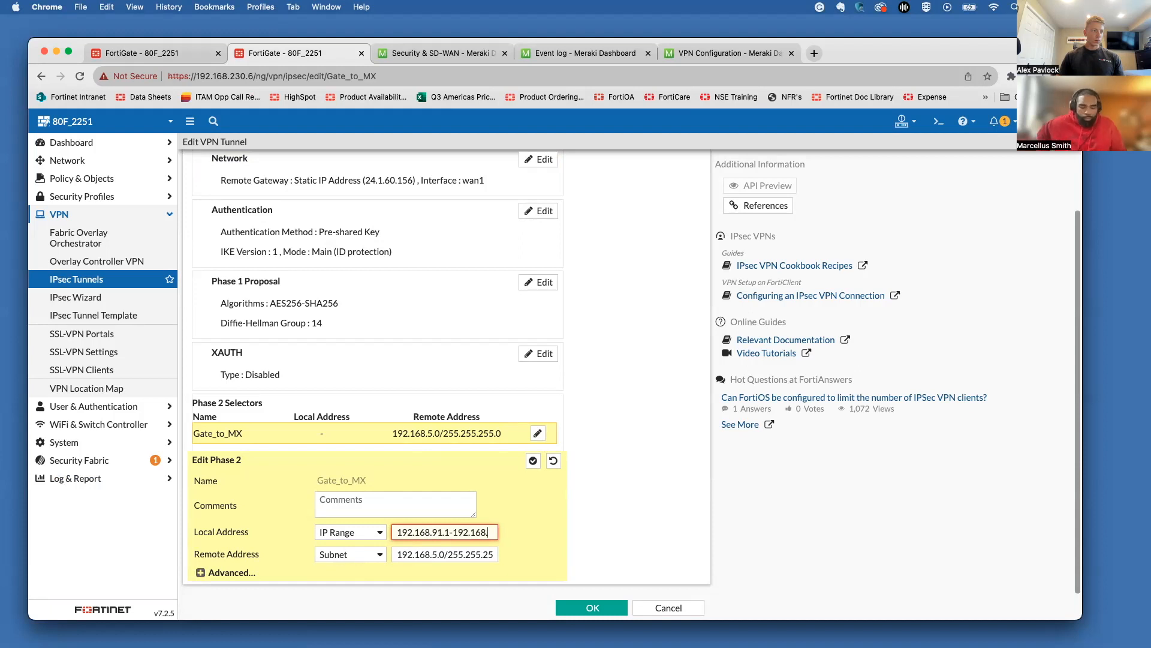
{"action": "type", "text": "91.254"}
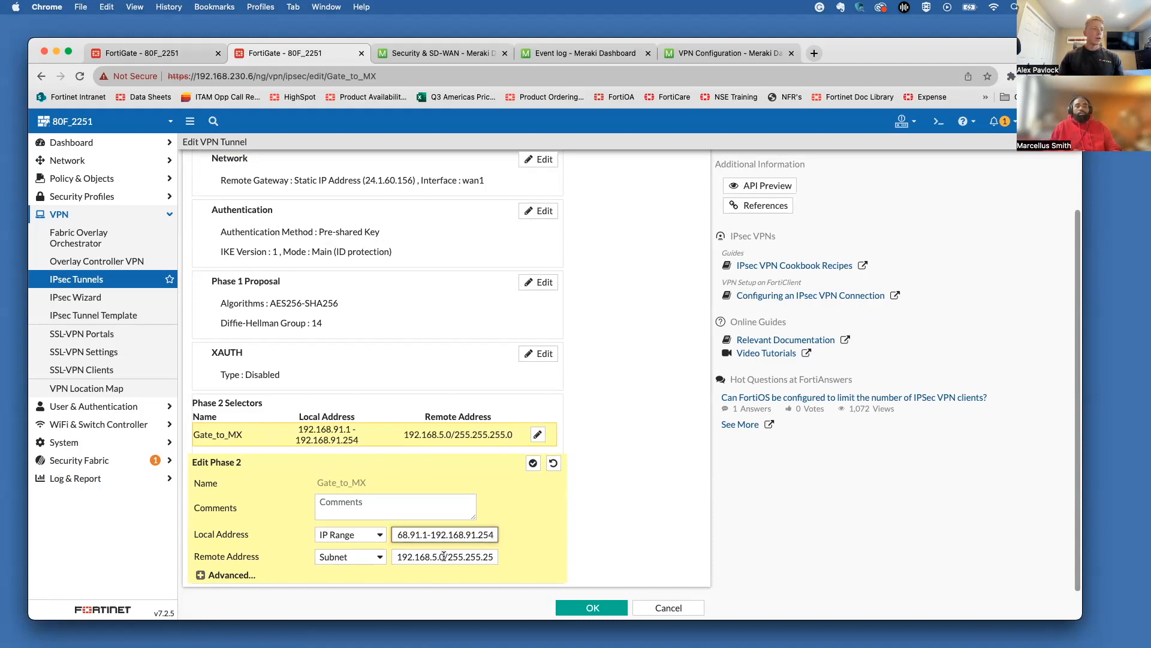
Step: Set the remote range to 192.168.5.1-192.168.5.254, review the AES256/SHA1 proposal, and close the editor
{"action": "left_click", "coordinate": [369, 558]}
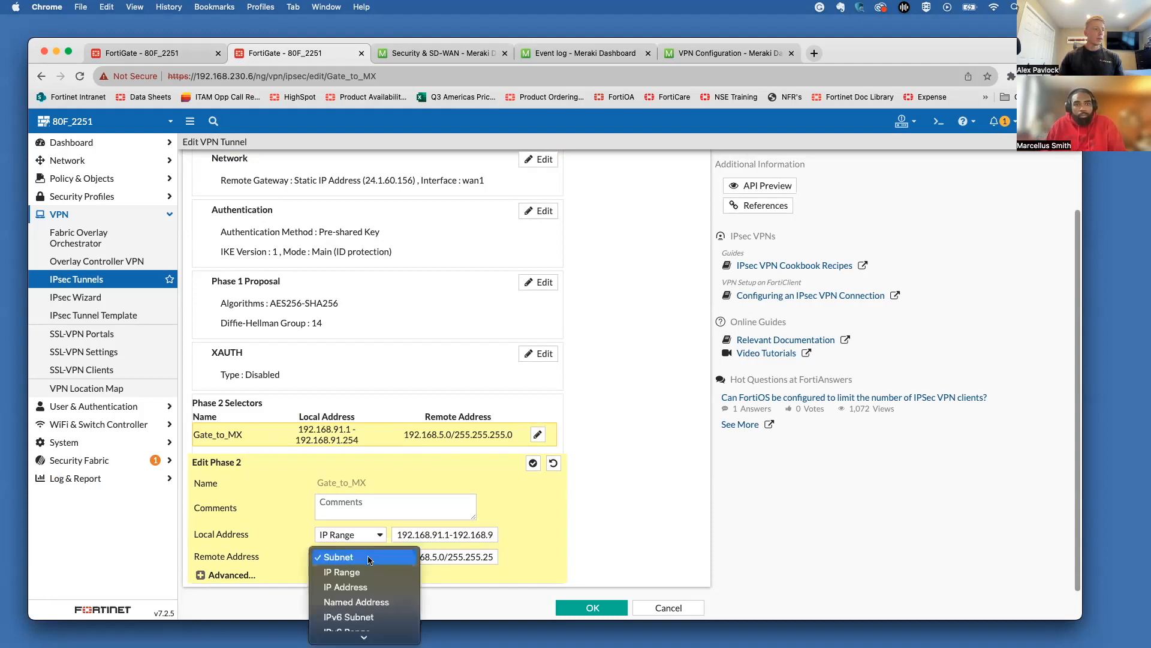
{"action": "left_click", "coordinate": [364, 570]}
{"action": "key", "text": "Tab"}
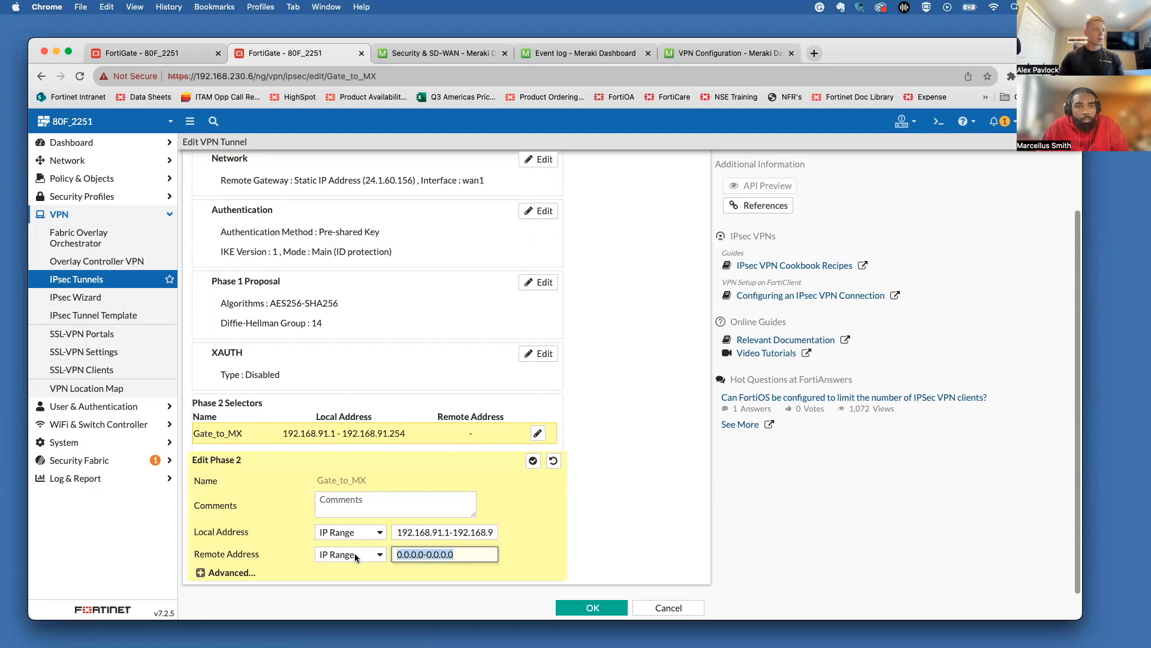
{"action": "type", "text": "192.168."}
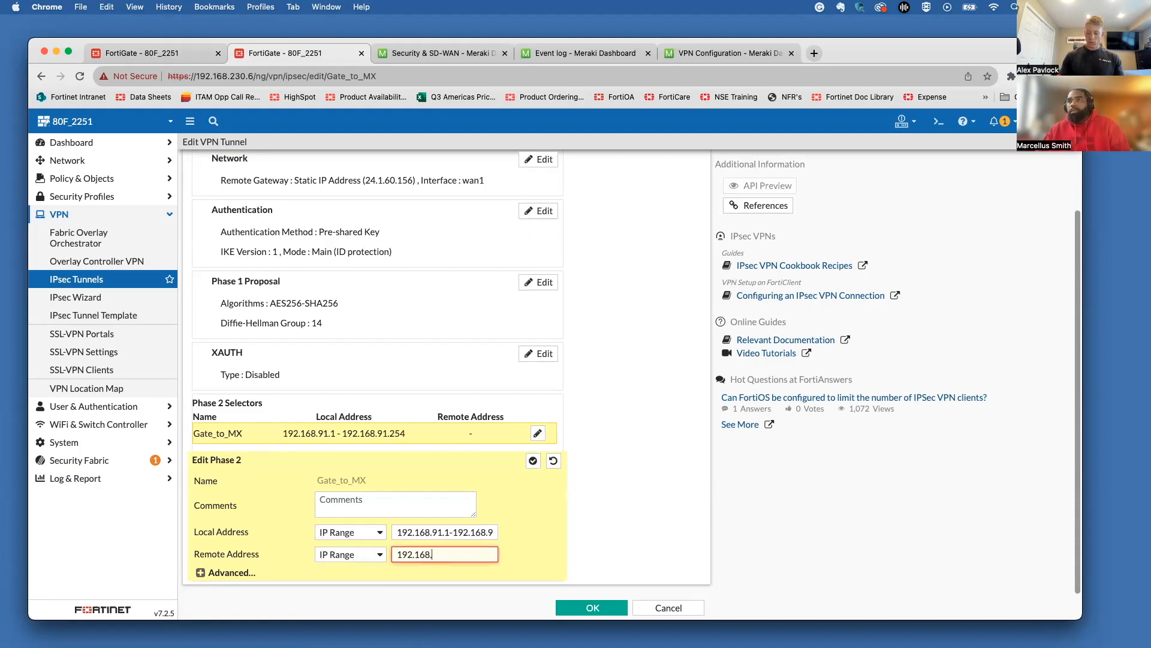
{"action": "type", "text": "5.1-1922"}
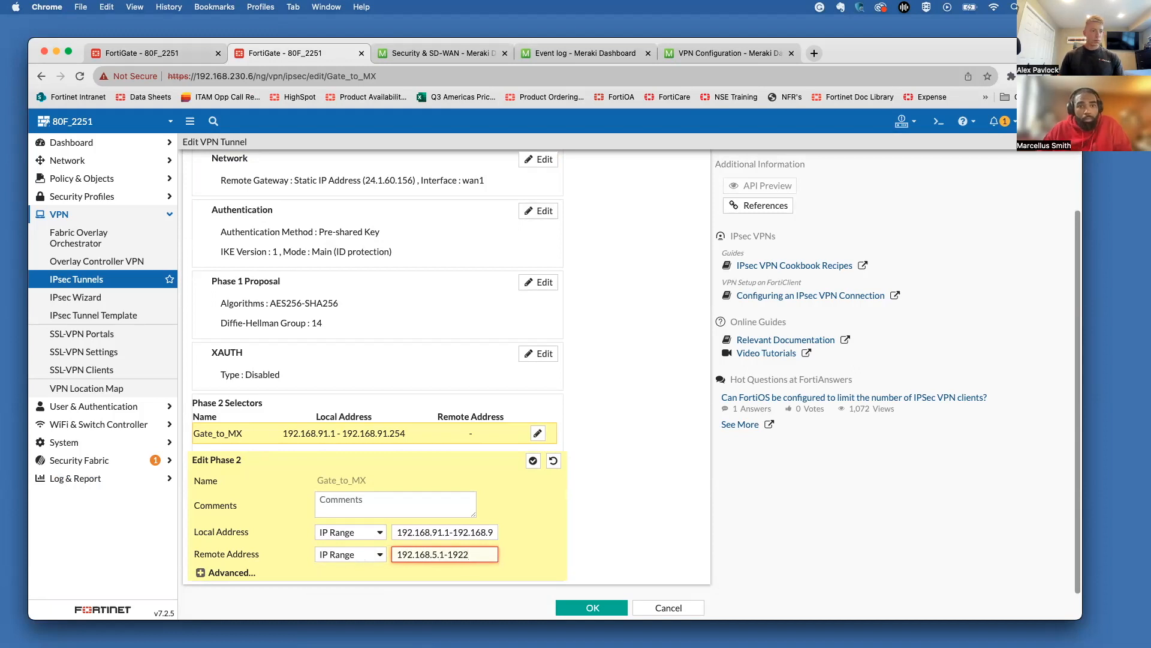
{"action": "key", "text": "BackSpace"}
{"action": "type", "text": ".168"}
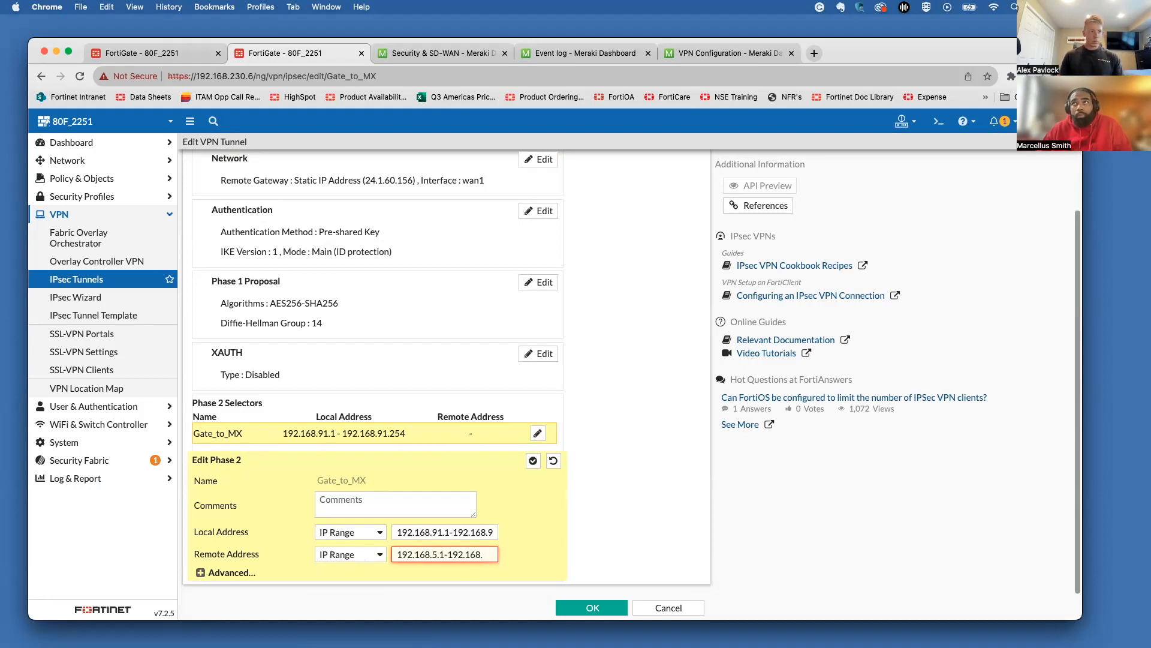
{"action": "type", "text": ".5"}
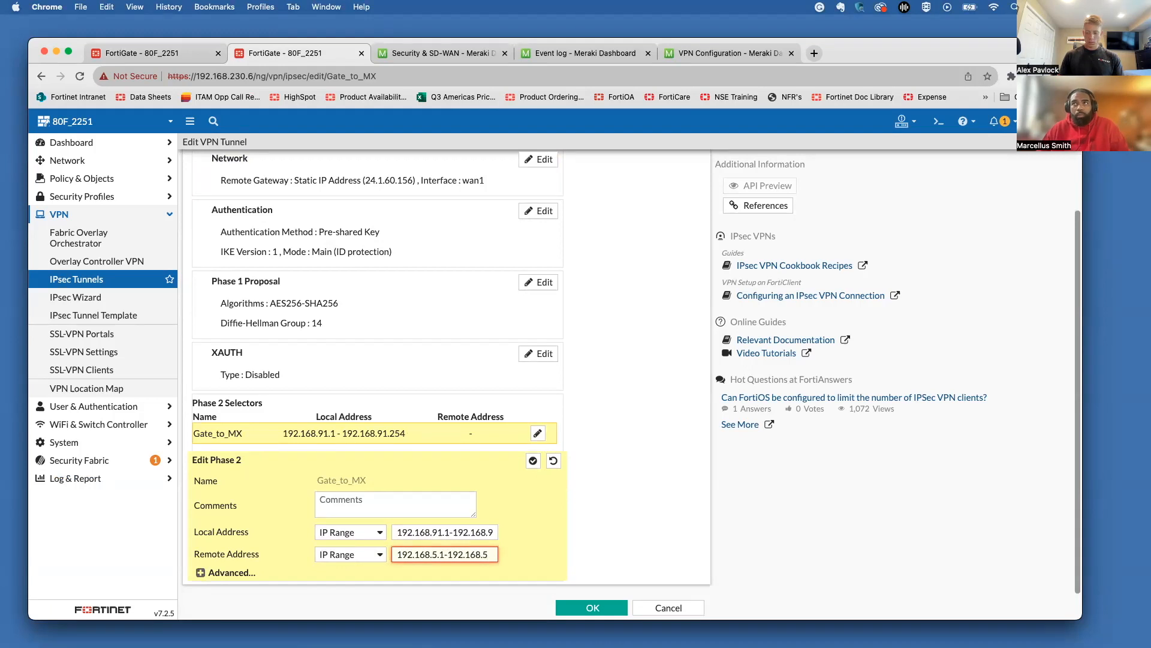
{"action": "type", "text": ".254"}
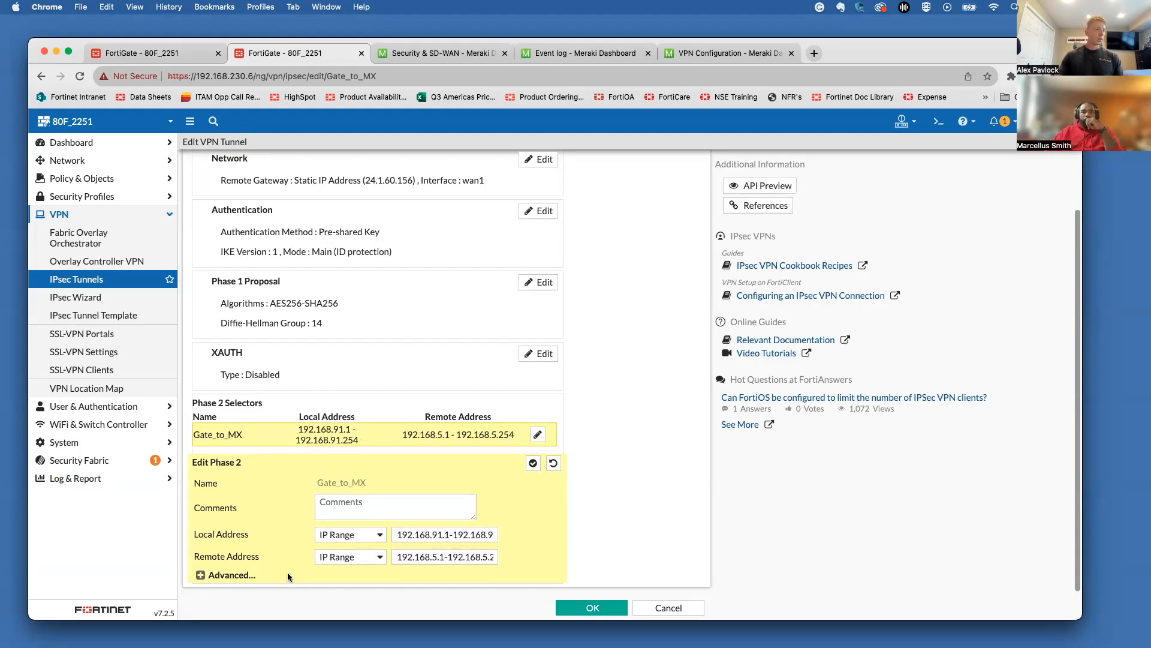
{"action": "left_click", "coordinate": [231, 574]}
{"action": "scroll", "coordinate": [247, 523], "scroll_direction": "down", "scroll_amount": 3}
{"action": "scroll", "coordinate": [247, 523], "scroll_direction": "down", "scroll_amount": 2}
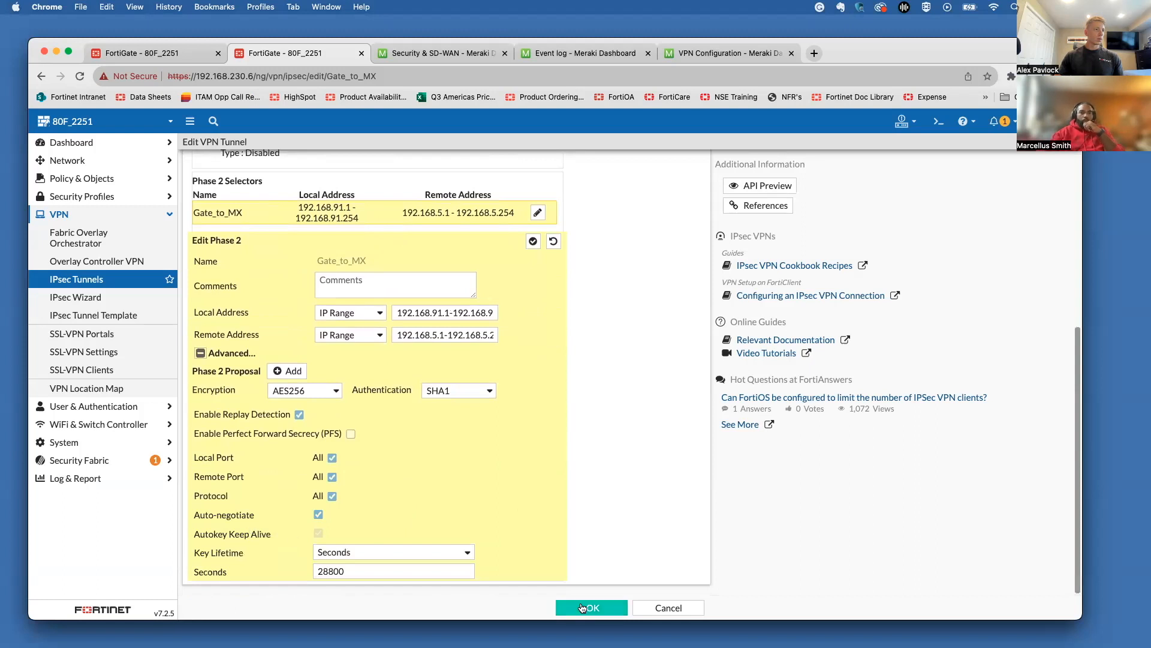
{"action": "left_click", "coordinate": [534, 242]}
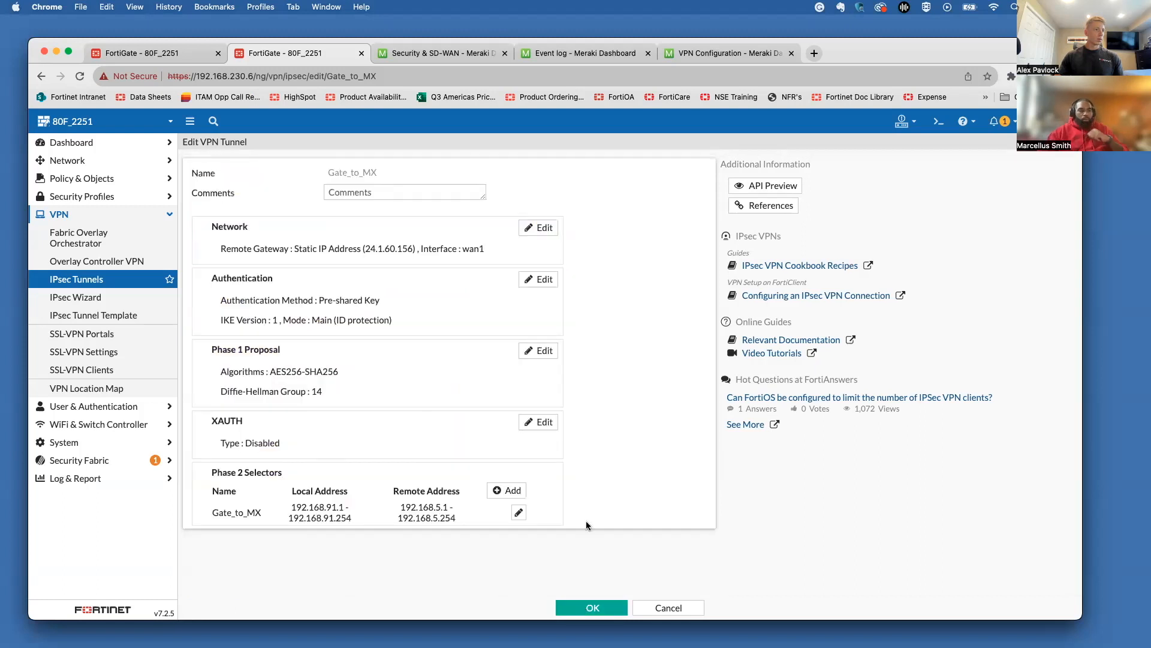
Step: Save the tunnel, reopen Gate_to_MX, and open its AES256/SHA256, DH group 14 Phase 1 proposal
{"action": "left_click", "coordinate": [592, 607]}
{"action": "left_click", "coordinate": [335, 229]}
{"action": "left_click", "coordinate": [281, 146]}
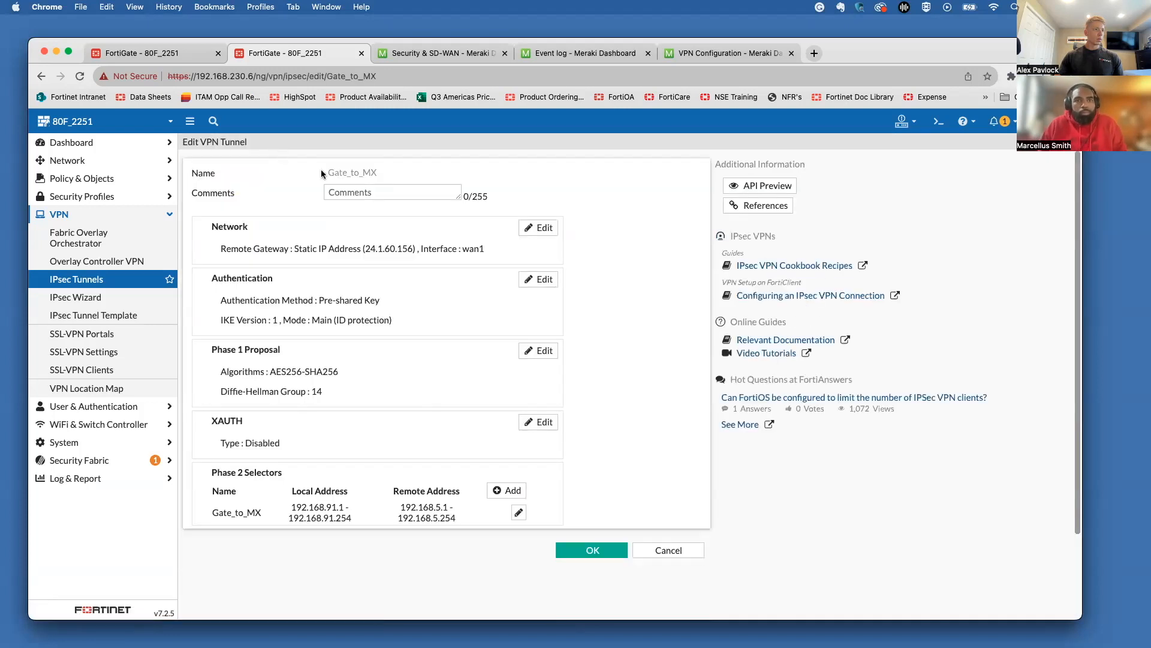
{"action": "left_click", "coordinate": [538, 350]}
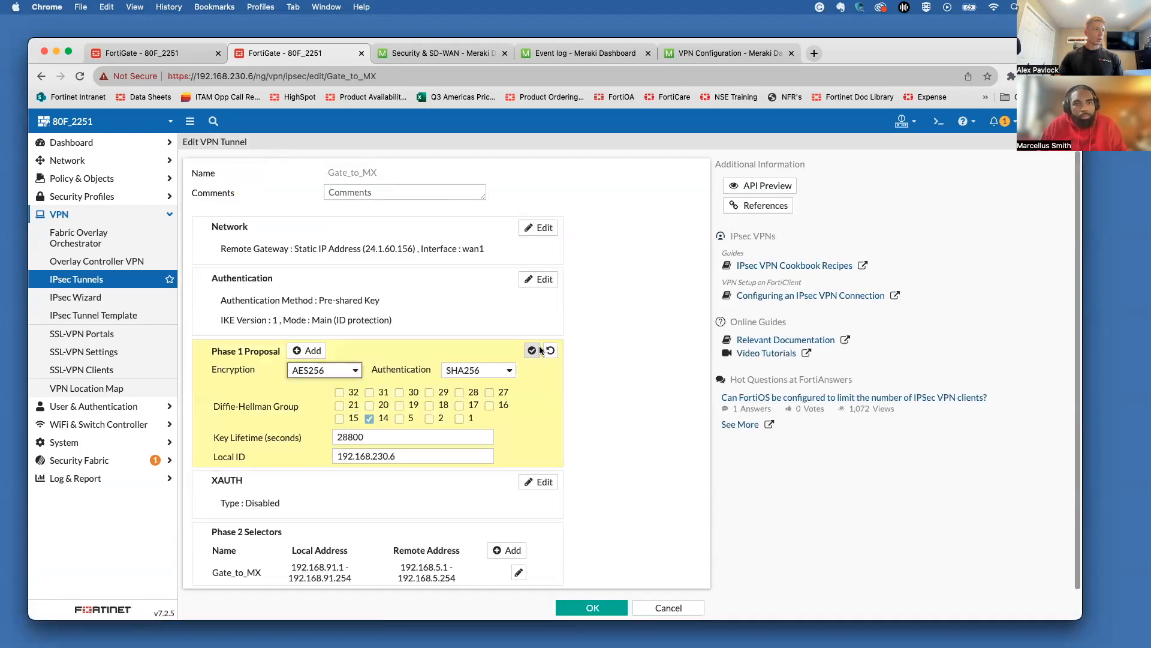
{"action": "right_click", "coordinate": [692, 59]}
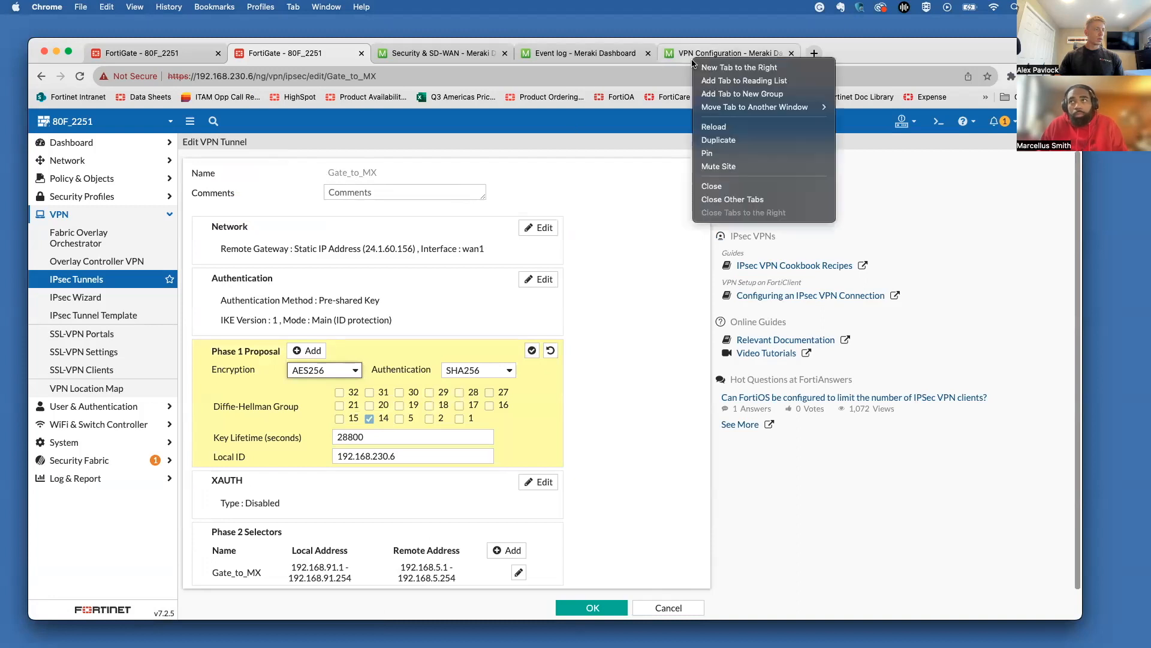
{"action": "left_click", "coordinate": [582, 200]}
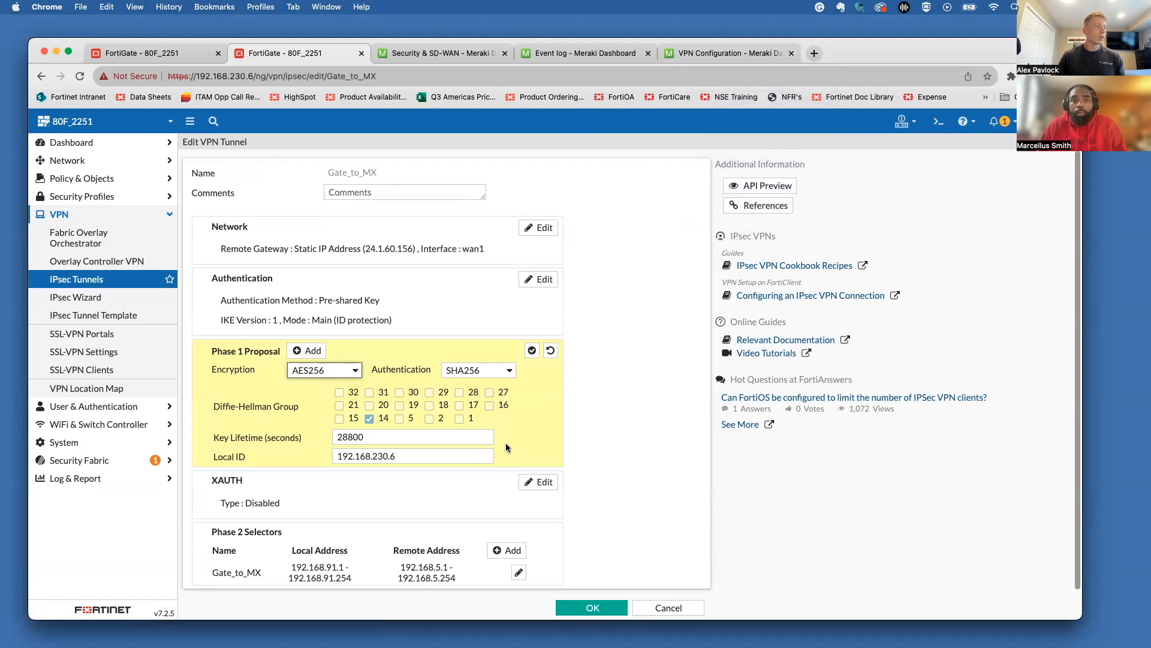
{"action": "left_click", "coordinate": [409, 351]}
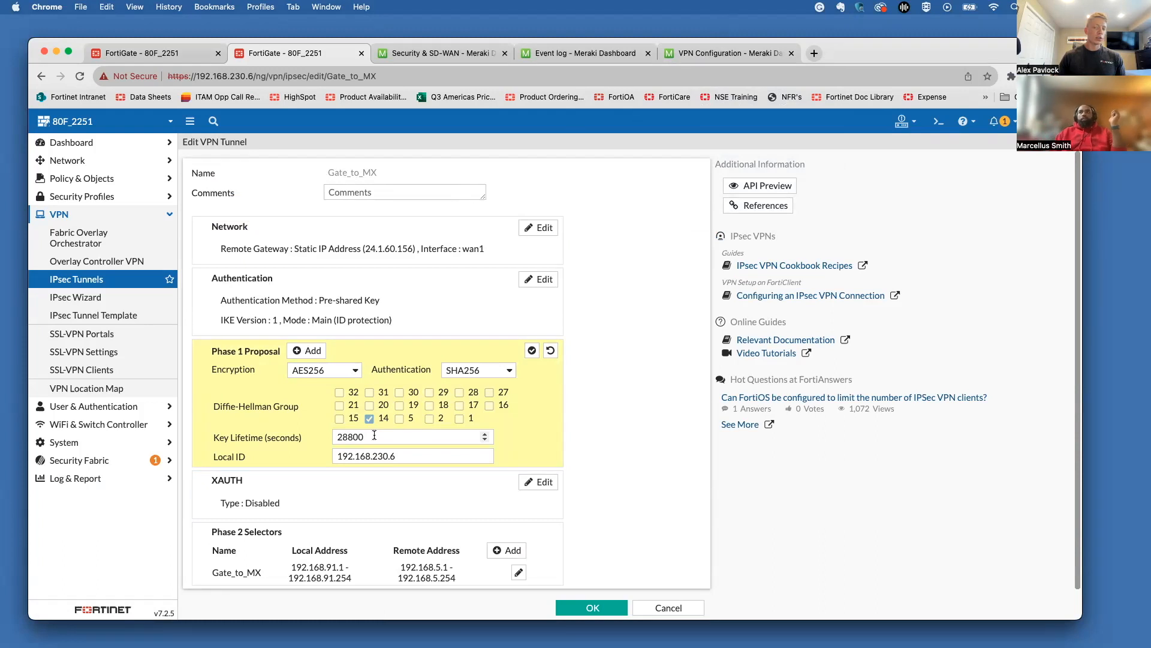
Step: Reopen the Gate_to_MX Network section and review its advanced options
{"action": "left_click", "coordinate": [538, 279]}
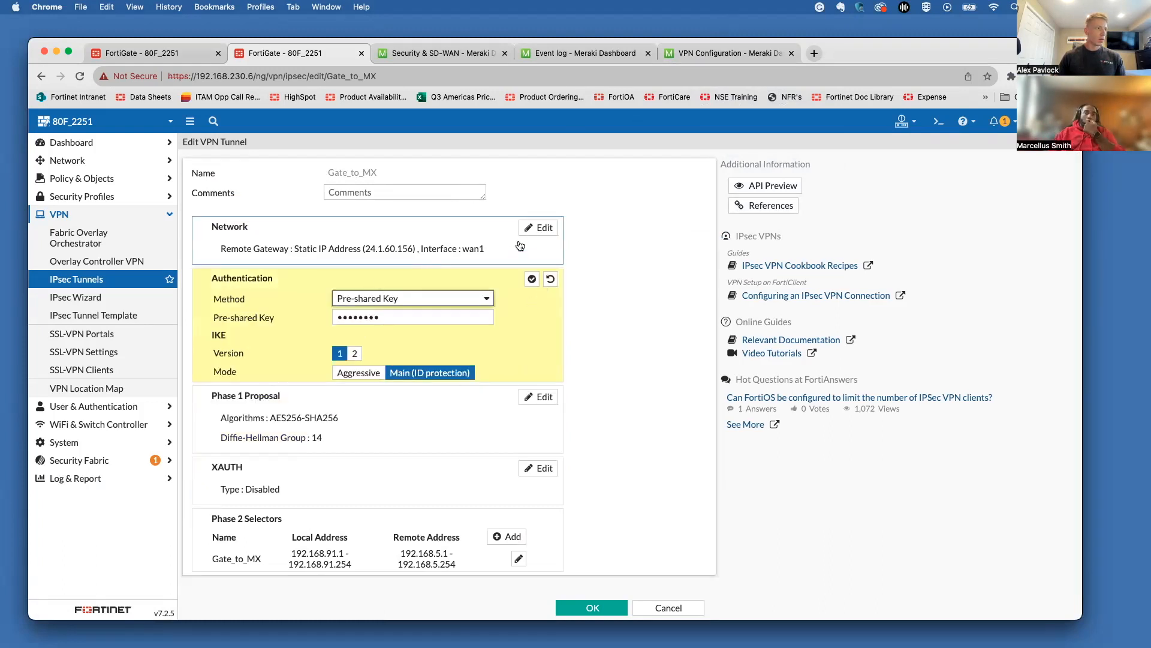
{"action": "left_click", "coordinate": [528, 232]}
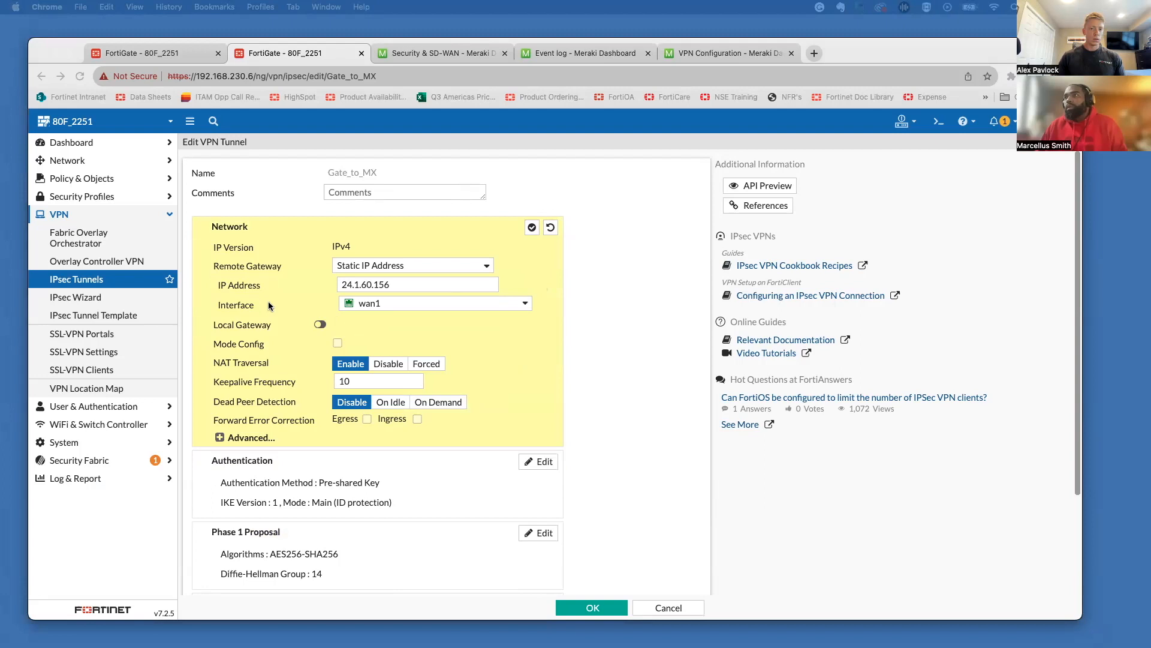
{"action": "left_click", "coordinate": [232, 438]}
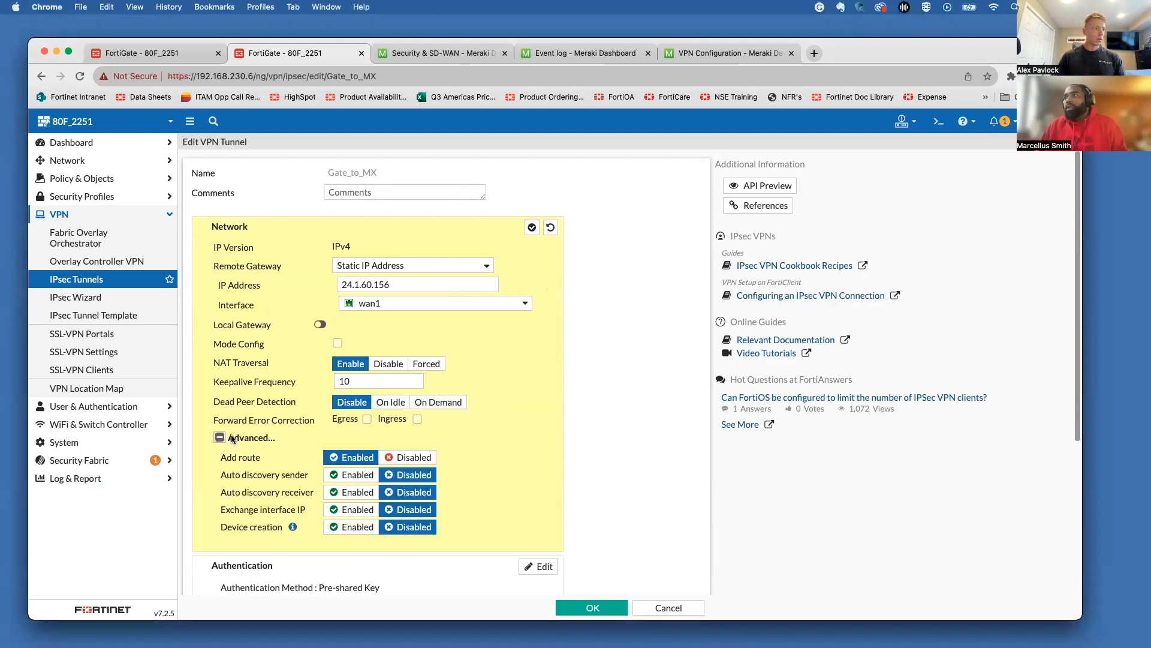
{"action": "scroll", "coordinate": [232, 438], "scroll_direction": "down", "scroll_amount": 3}
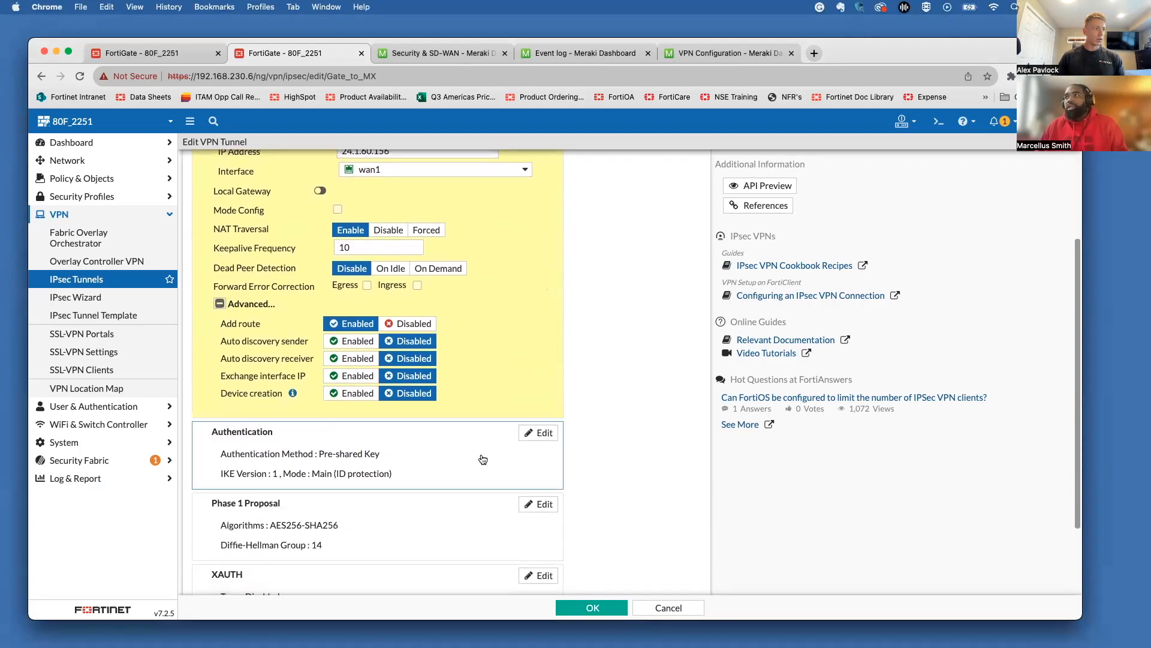
Step: Retype the pre-shared key, reveal it to verify, and confirm the Authentication section
{"action": "left_click", "coordinate": [541, 434]}
{"action": "left_click", "coordinate": [340, 317]}
{"action": "type", "text": "********"}
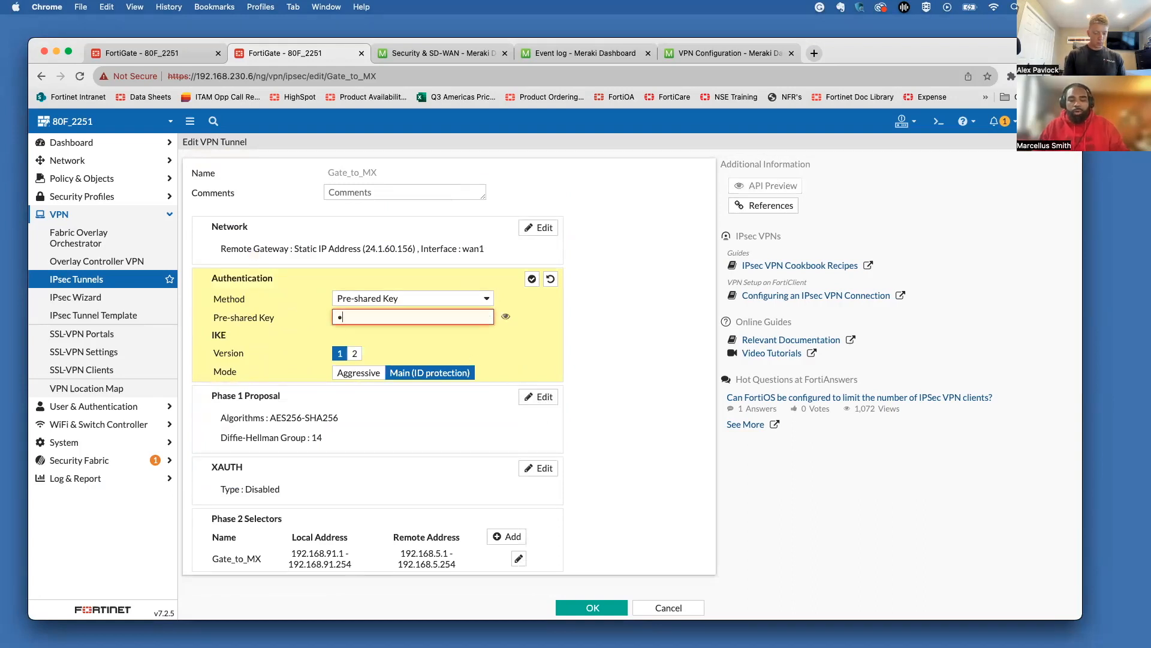
{"action": "type", "text": "123"}
{"action": "left_click", "coordinate": [506, 316]}
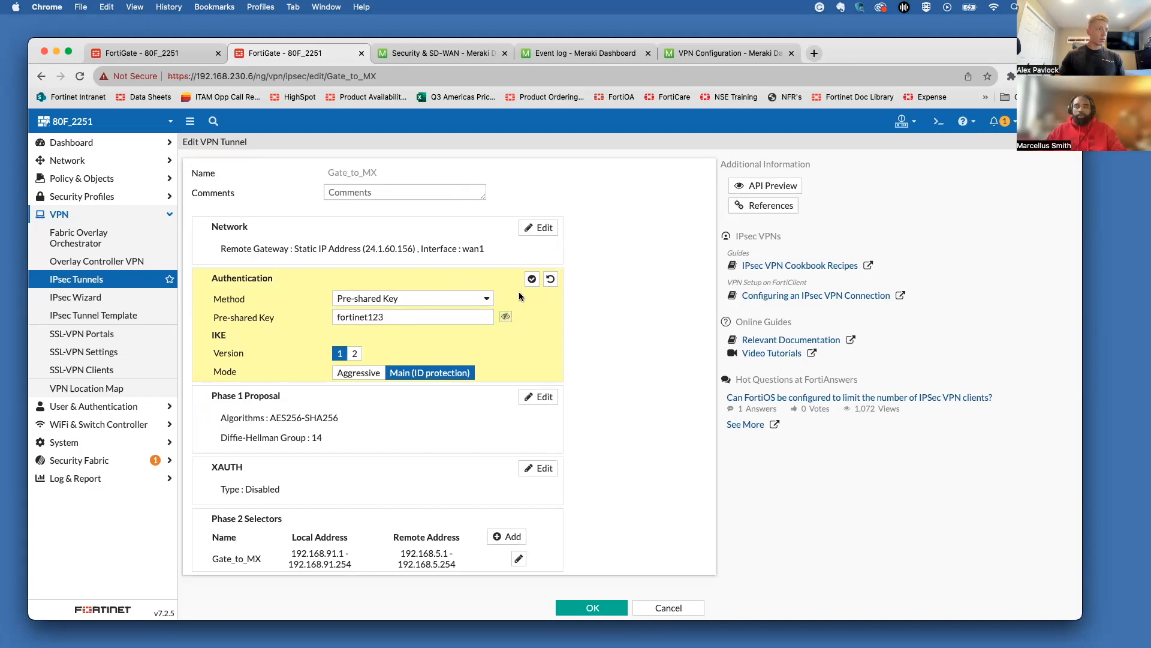
{"action": "left_click", "coordinate": [532, 279]}
Step: Save the tunnel with the new key, then reopen Gate_to_MX's network settings with advanced options shown
{"action": "left_click", "coordinate": [581, 607]}
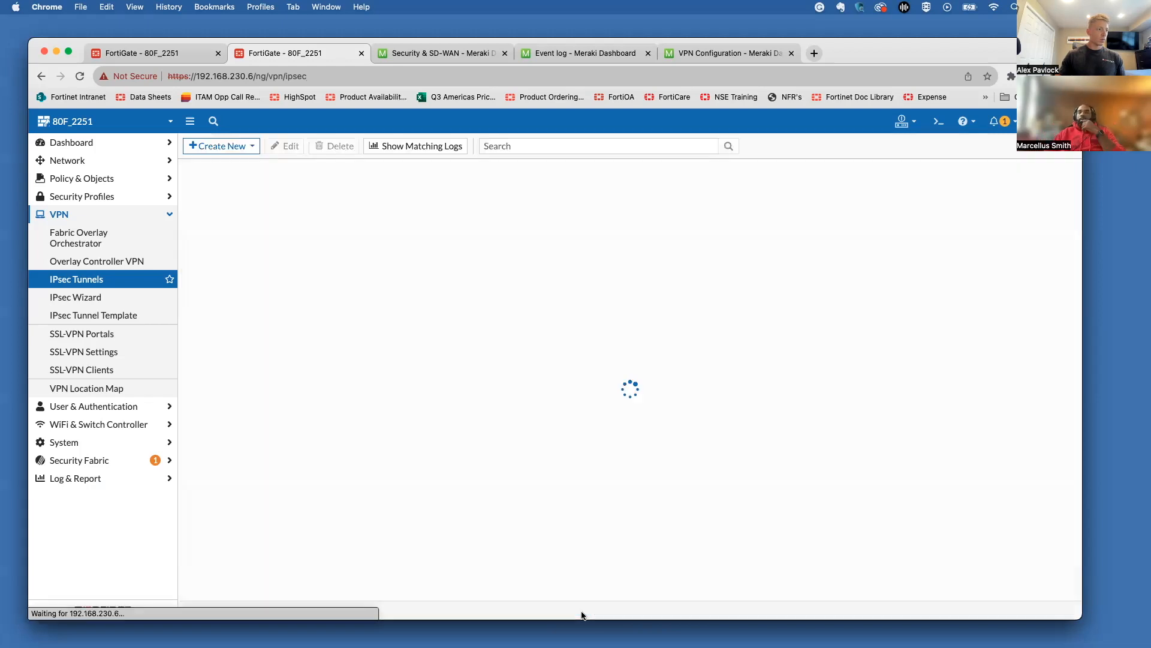
{"action": "left_click", "coordinate": [378, 231]}
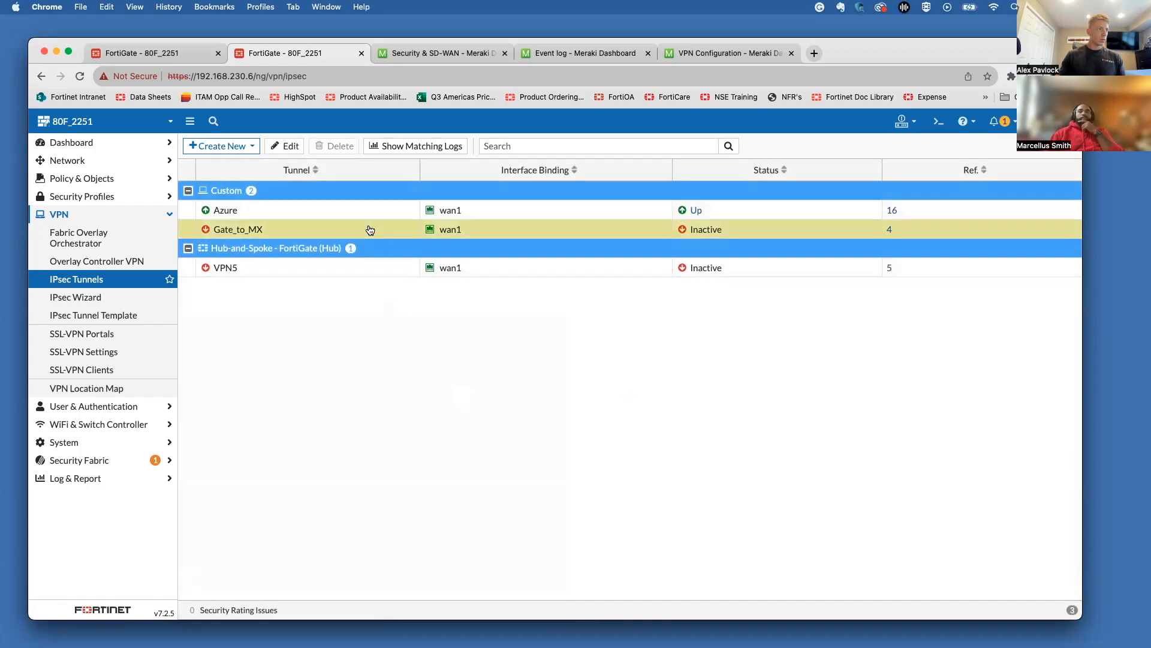
{"action": "left_click", "coordinate": [288, 146]}
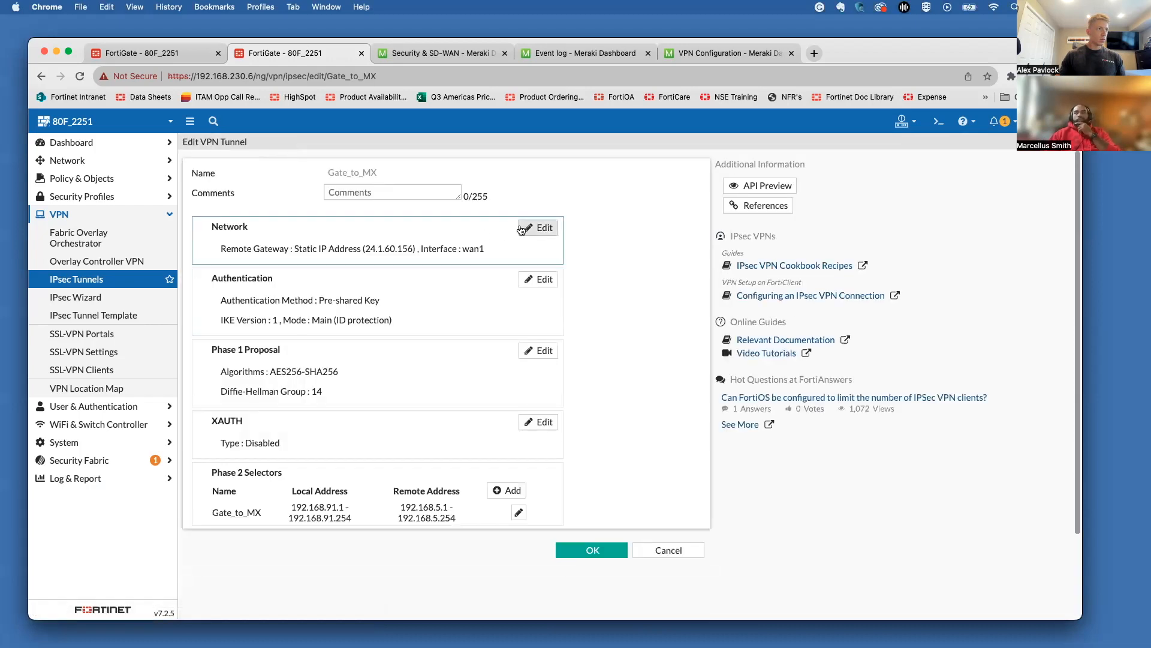
{"action": "left_click", "coordinate": [540, 229]}
{"action": "left_click_drag", "start_coordinate": [539, 248], "coordinate": [537, 260]}
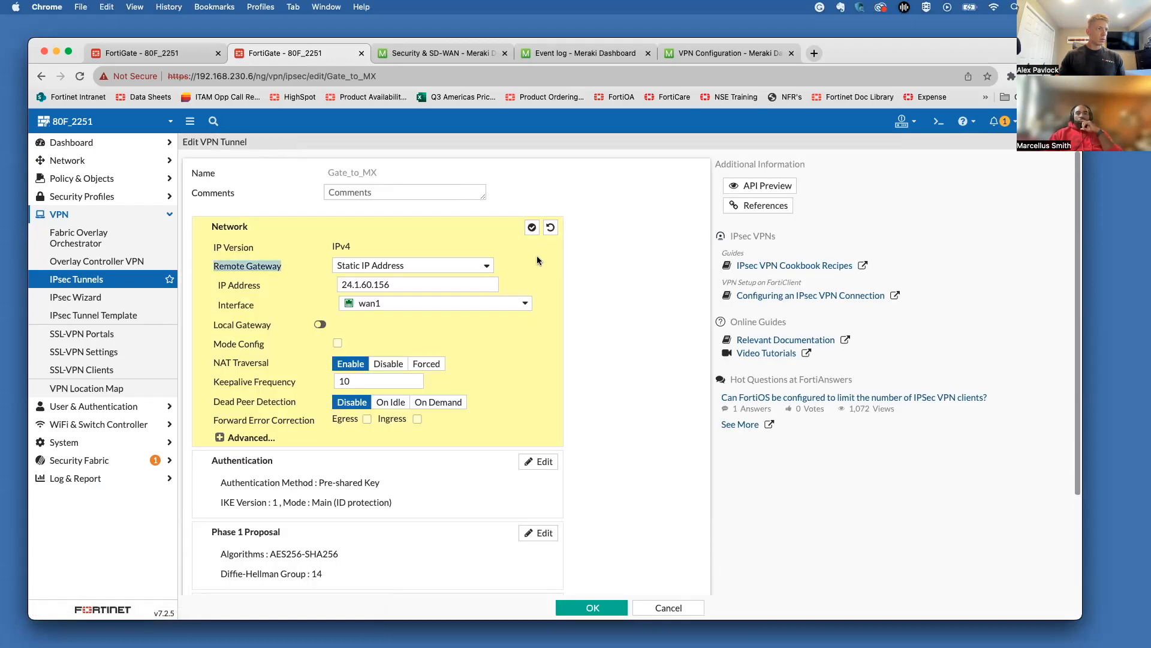
{"action": "left_click", "coordinate": [537, 260]}
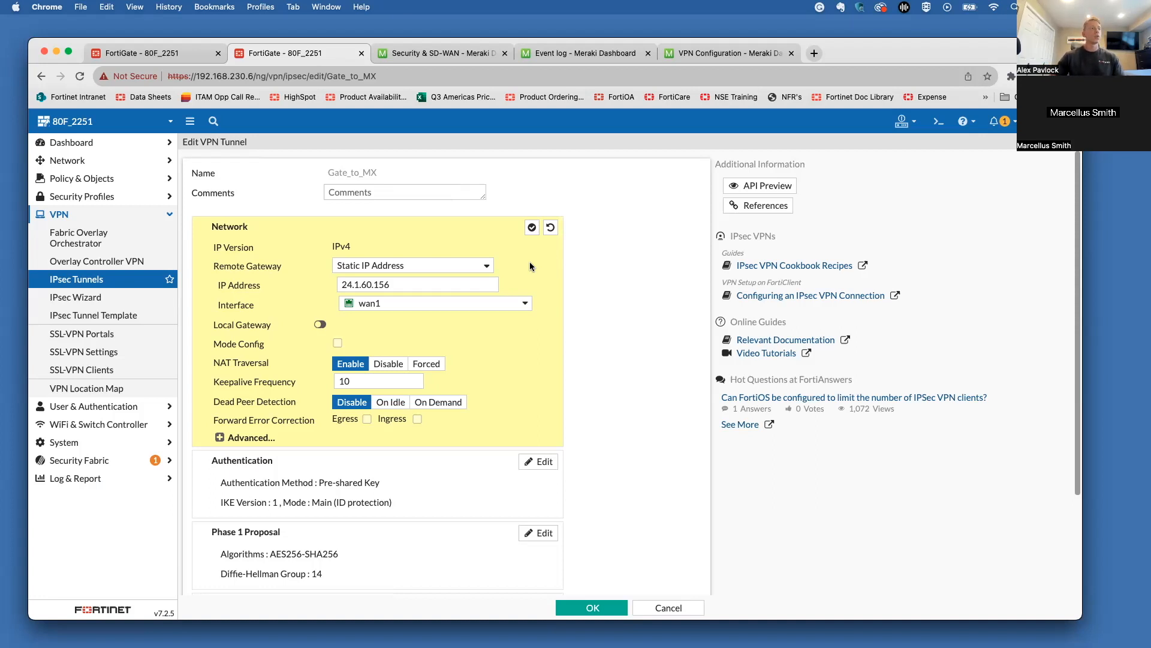
{"action": "left_click", "coordinate": [260, 443]}
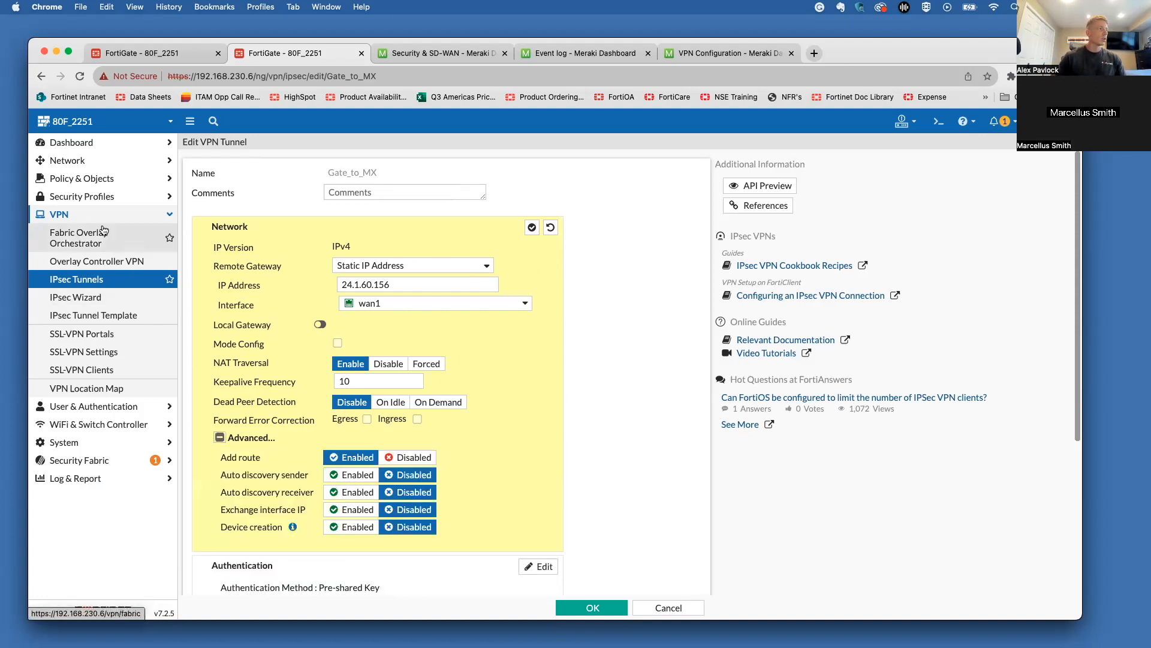
Step: Refresh the FortiGate VPN event log and restart both Meraki pings to 192.168.91.1
{"action": "left_click", "coordinate": [165, 59]}
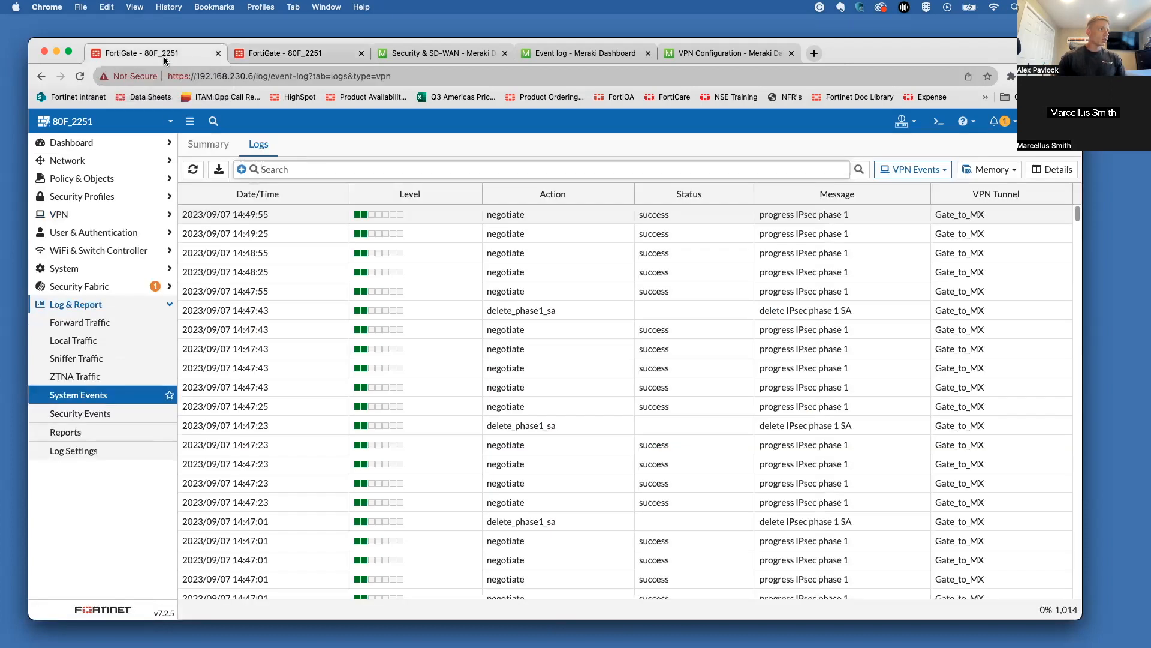
{"action": "left_click", "coordinate": [198, 169]}
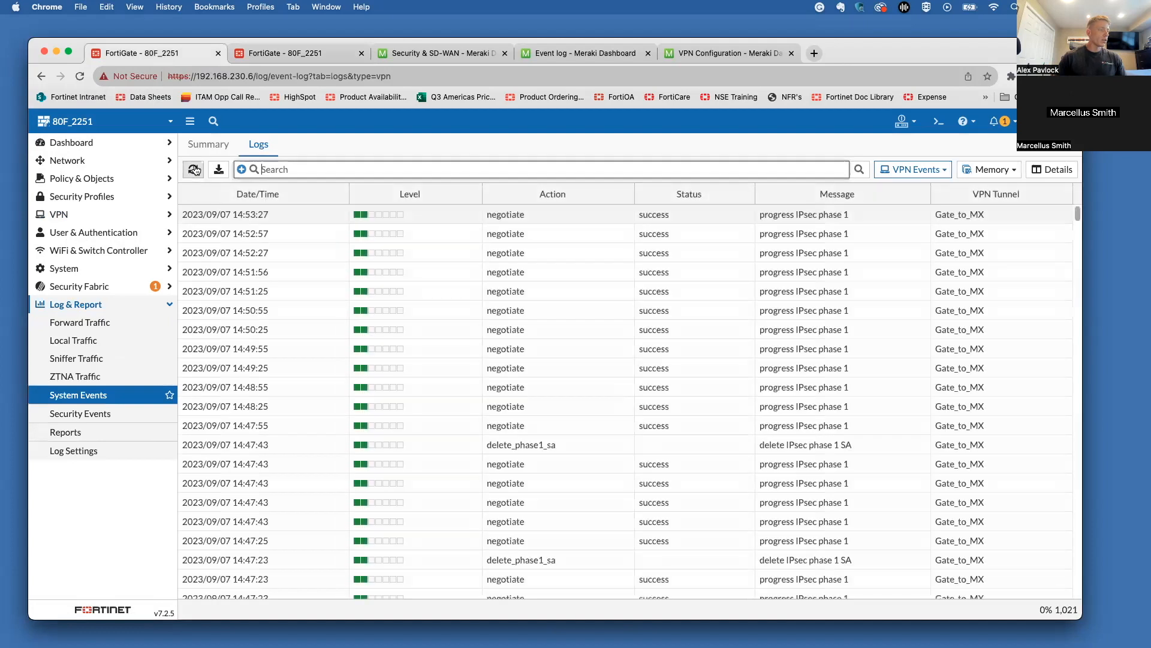
{"action": "left_click", "coordinate": [195, 170]}
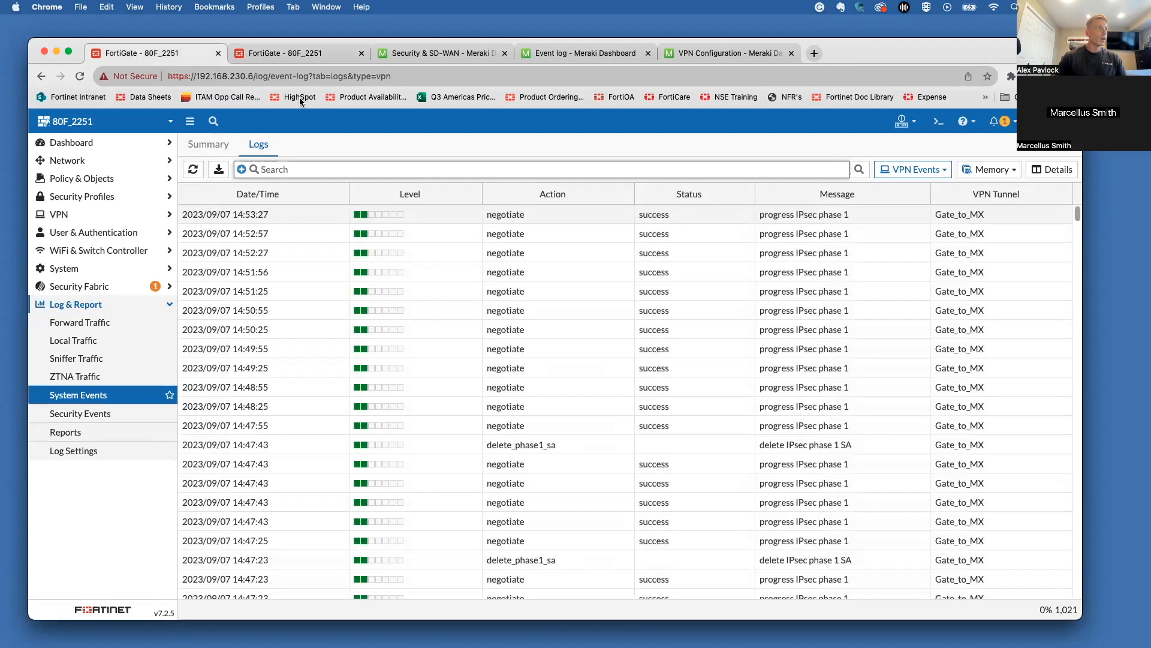
{"action": "left_click", "coordinate": [423, 48]}
{"action": "left_click", "coordinate": [532, 238]}
{"action": "left_click", "coordinate": [534, 350]}
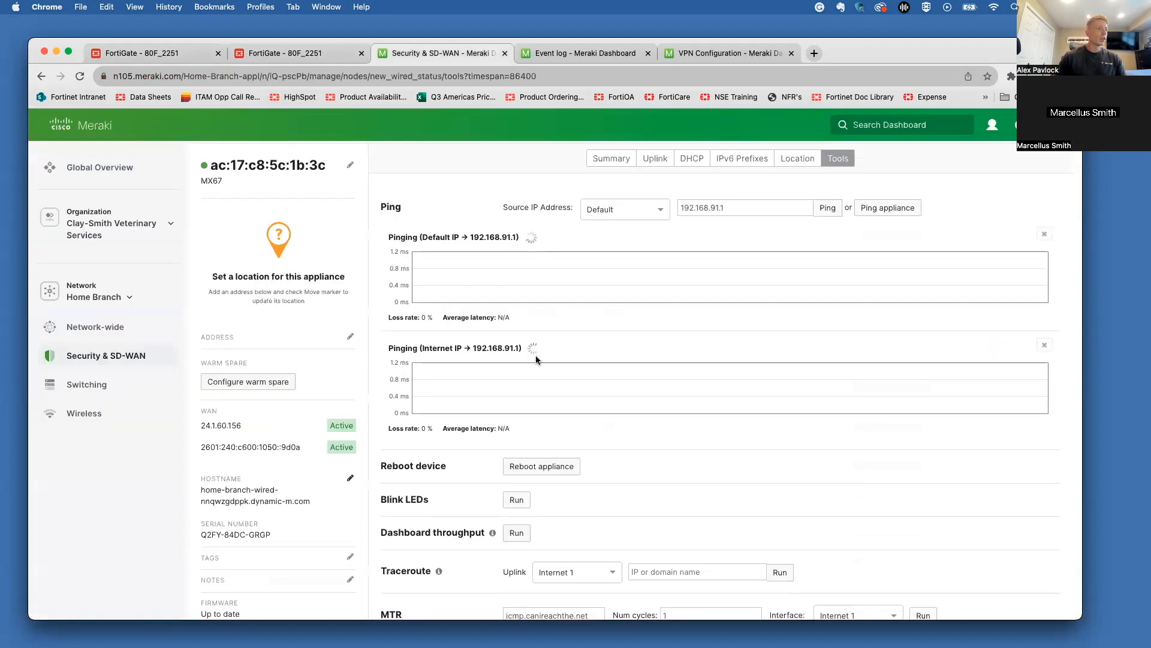
Step: Reload the log and view details of the newest Gate_to_MX delete_phase1_sa entry
{"action": "left_click", "coordinate": [172, 57]}
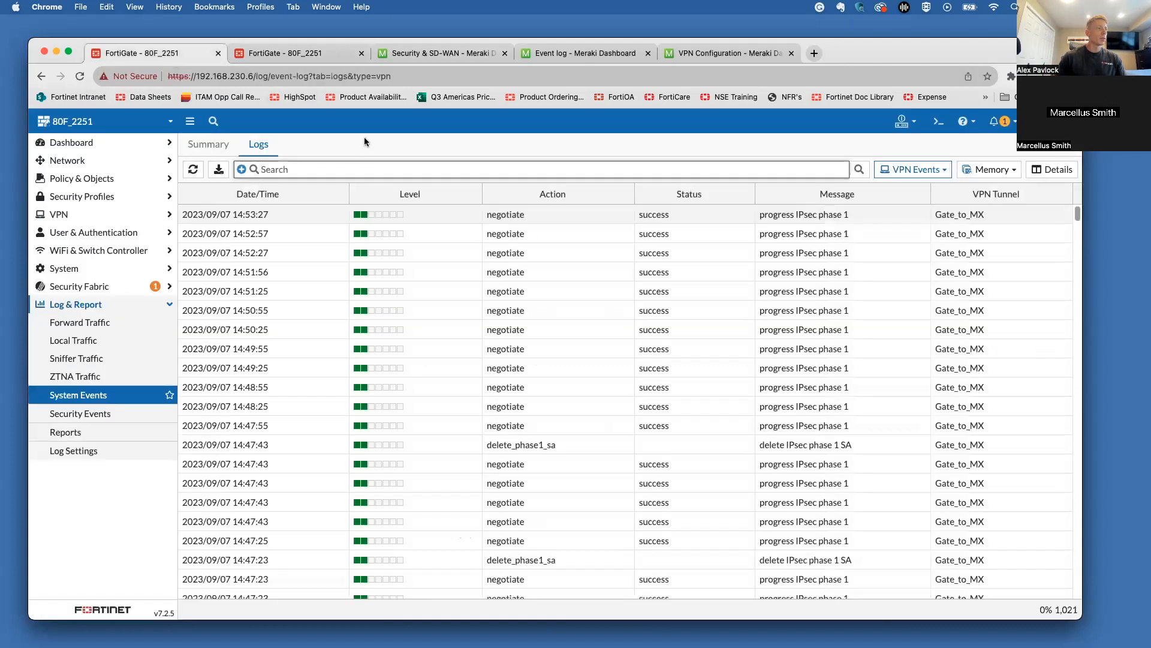
{"action": "left_click", "coordinate": [193, 170]}
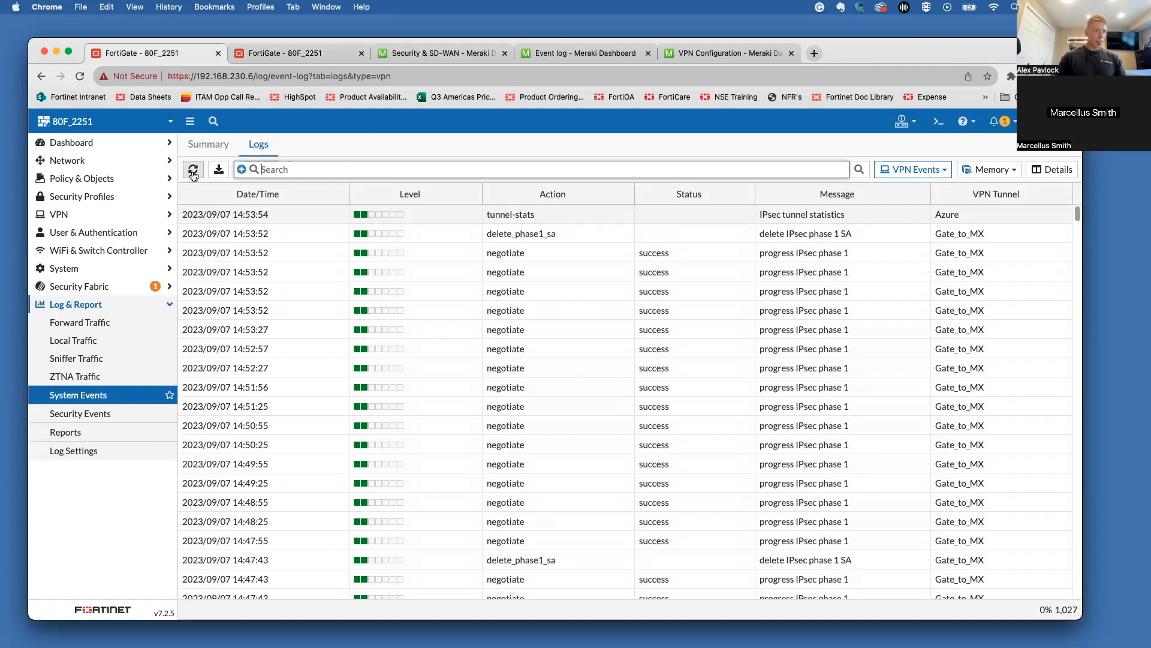
{"action": "left_click", "coordinate": [524, 235]}
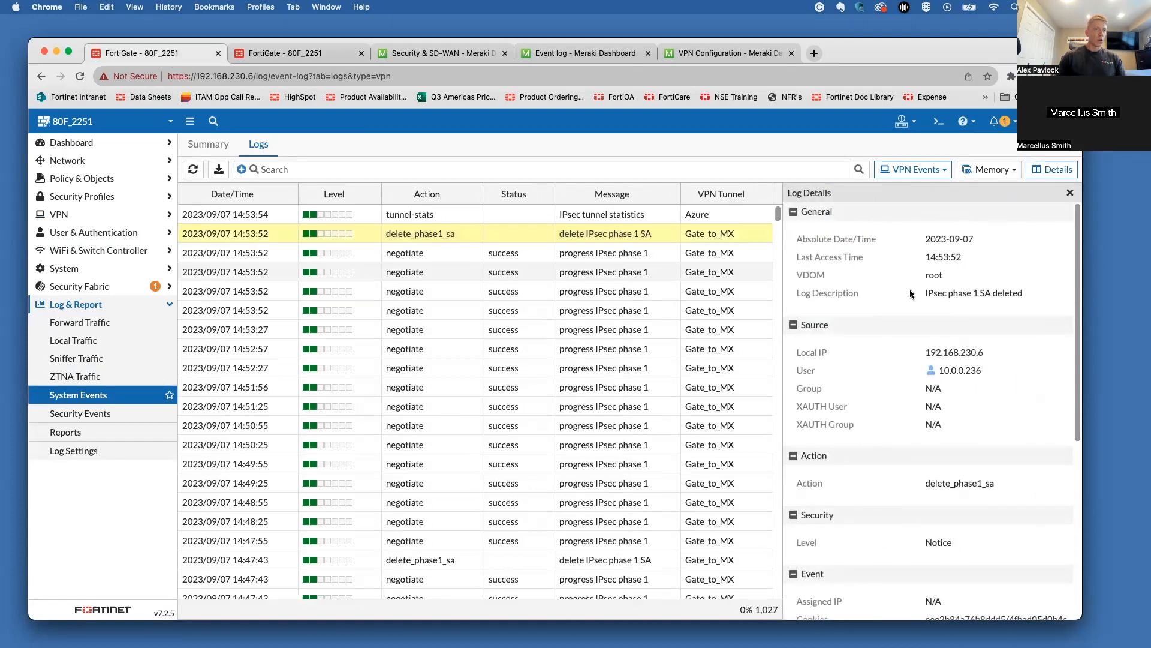
{"action": "scroll", "coordinate": [911, 294], "scroll_direction": "down", "scroll_amount": 5}
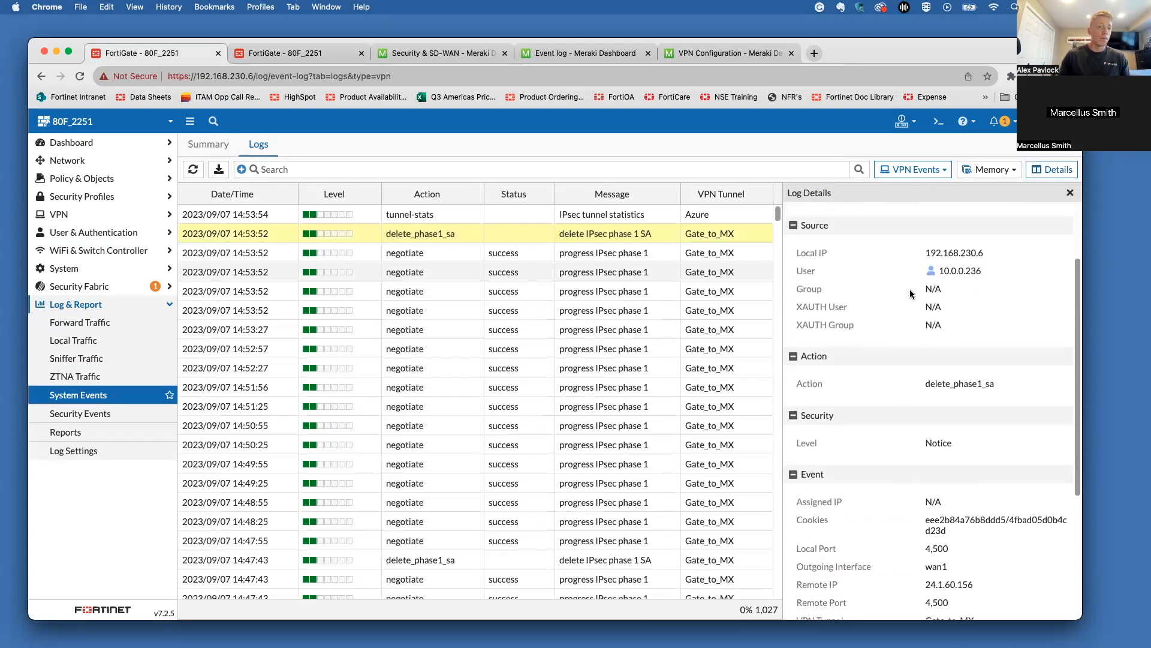
{"action": "scroll", "coordinate": [910, 294], "scroll_direction": "down", "scroll_amount": 4}
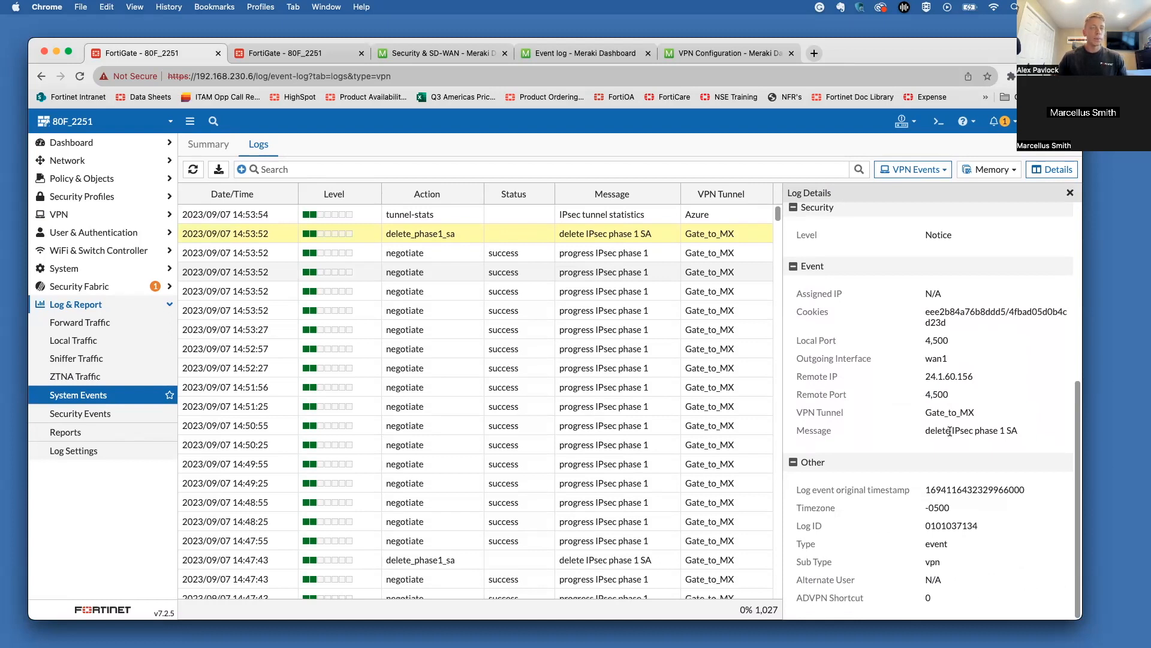
Step: Open the security appliance Packet capture tool in a new tab
{"action": "left_click", "coordinate": [469, 52]}
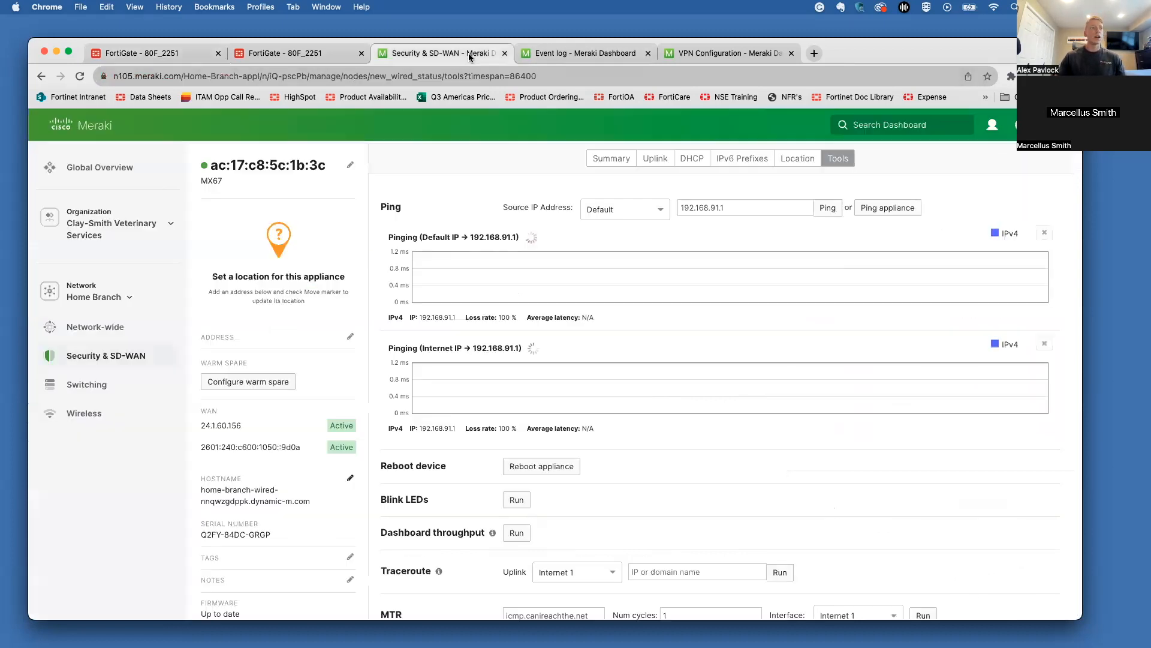
{"action": "mouse_move", "coordinate": [121, 326]}
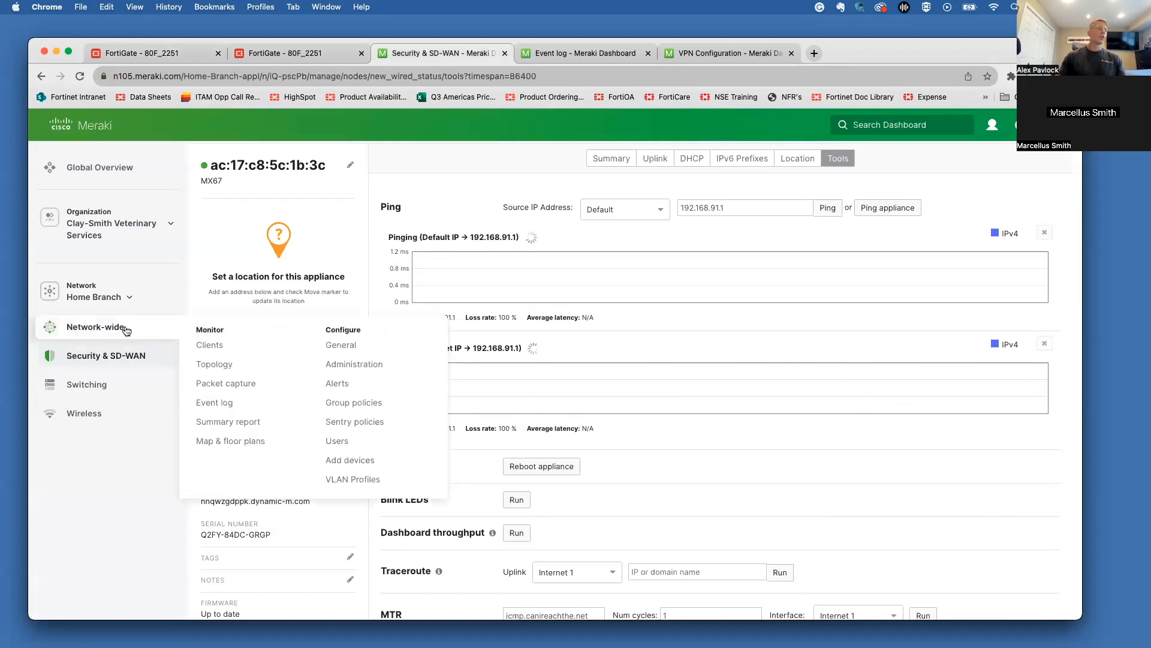
{"action": "left_click", "coordinate": [242, 385], "text": "super"}
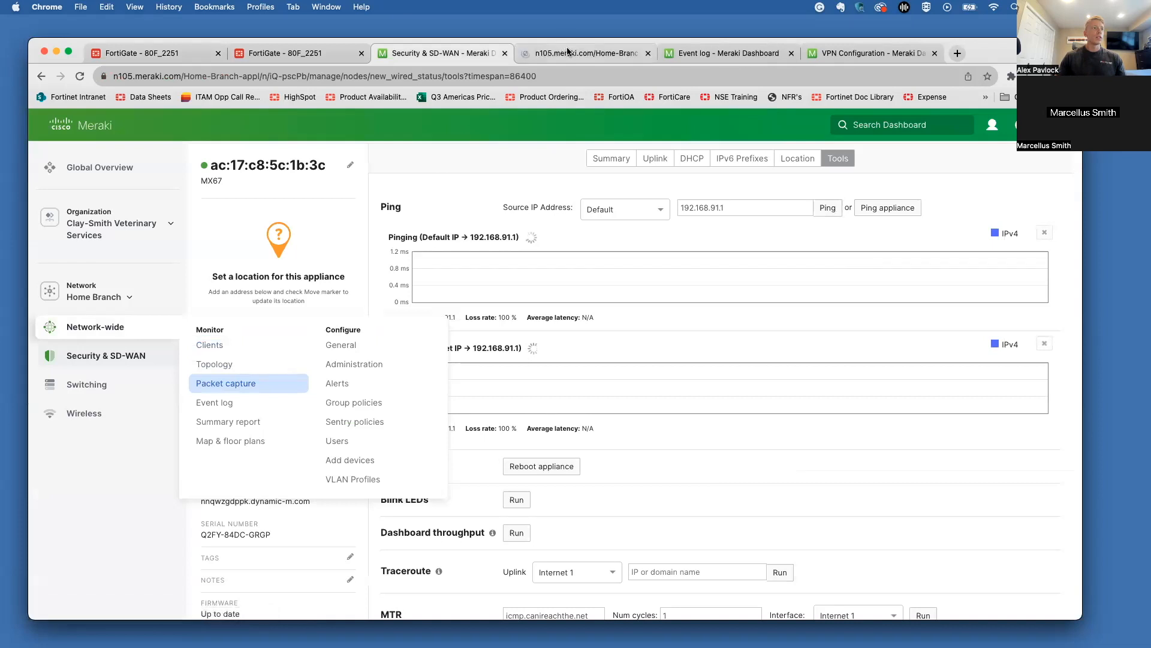
{"action": "left_click", "coordinate": [579, 53]}
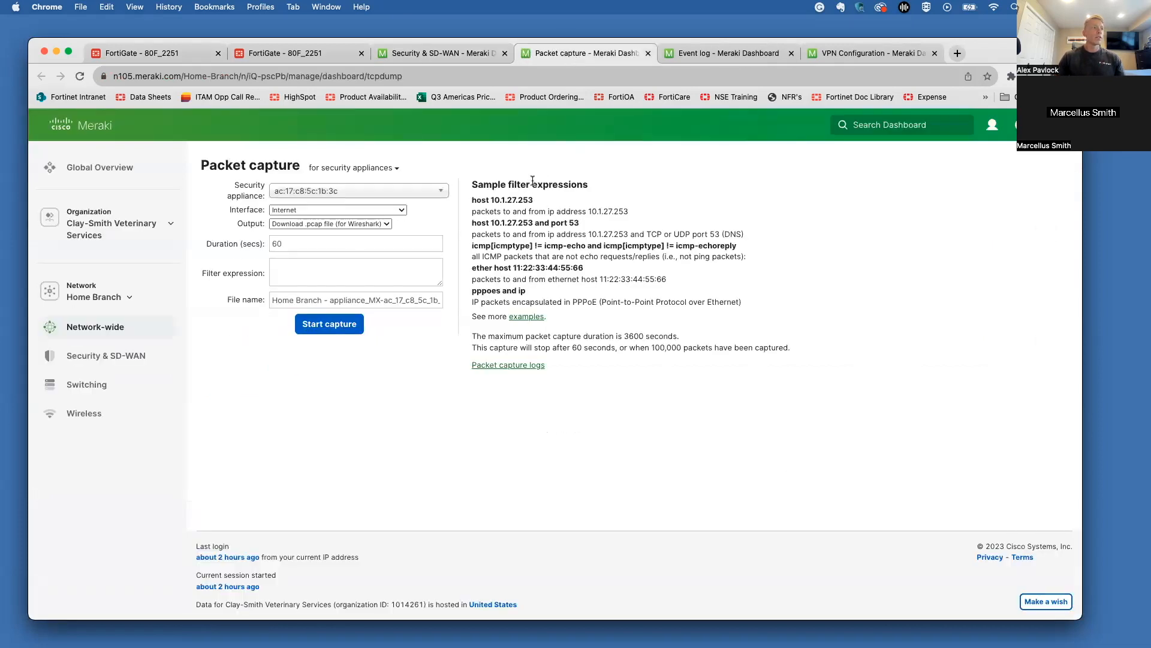
Step: Keep the Internet capture interface, pcap download output and an empty filter expression
{"action": "mouse_move", "coordinate": [149, 336]}
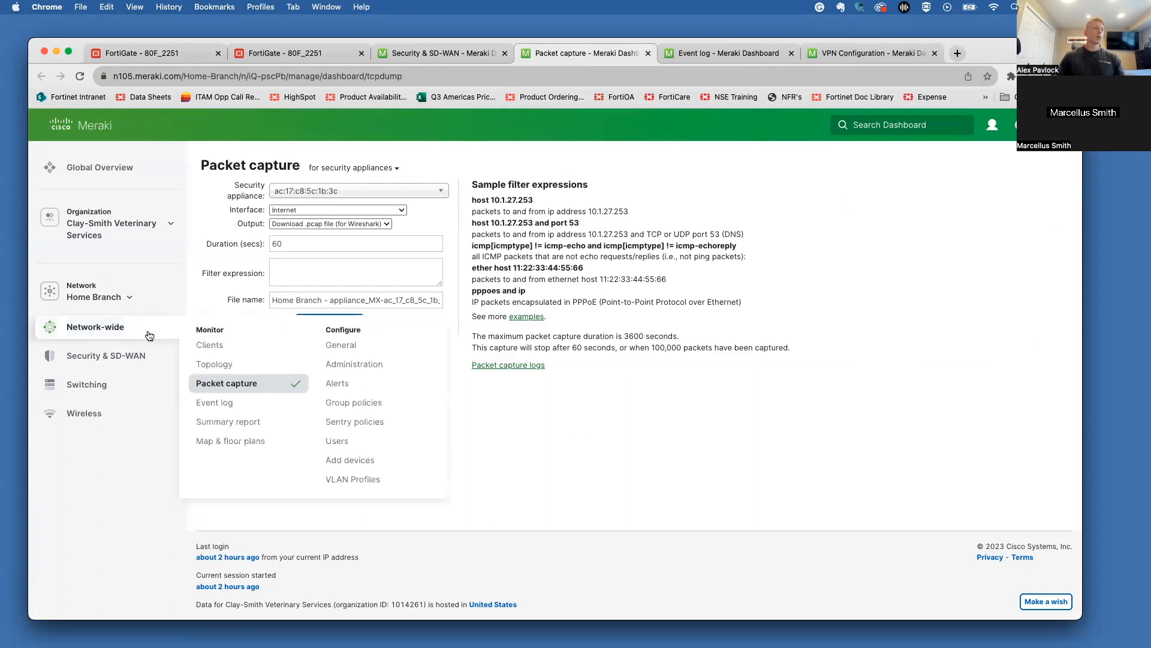
{"action": "left_click", "coordinate": [355, 211]}
{"action": "left_click", "coordinate": [355, 210]}
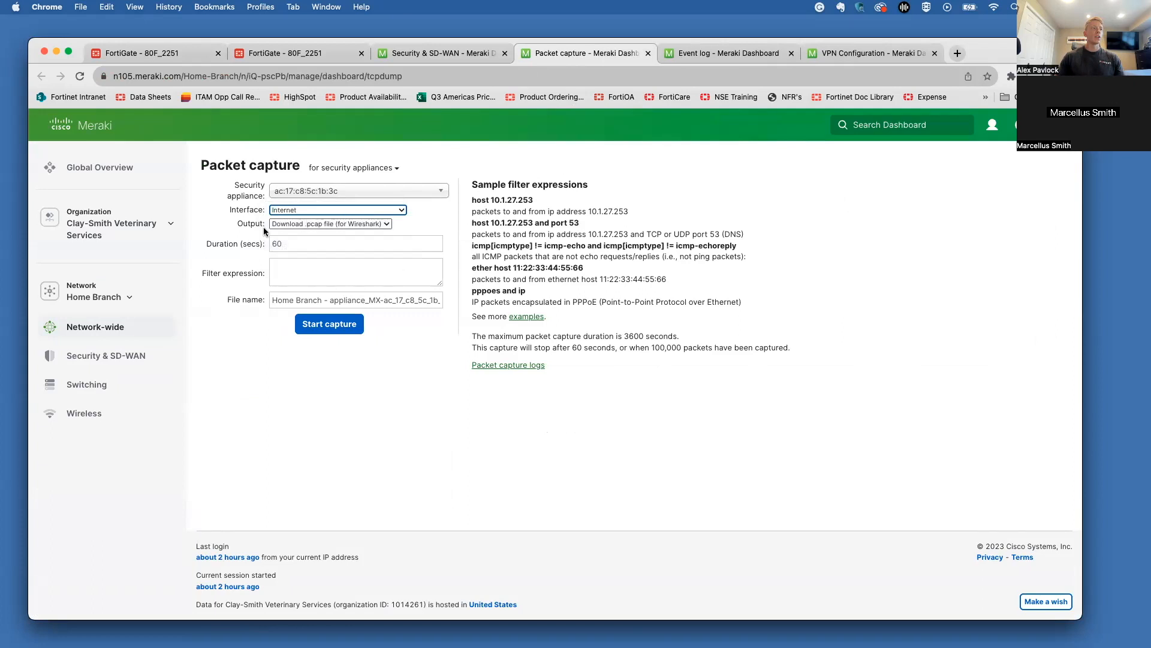
{"action": "left_click", "coordinate": [316, 225]}
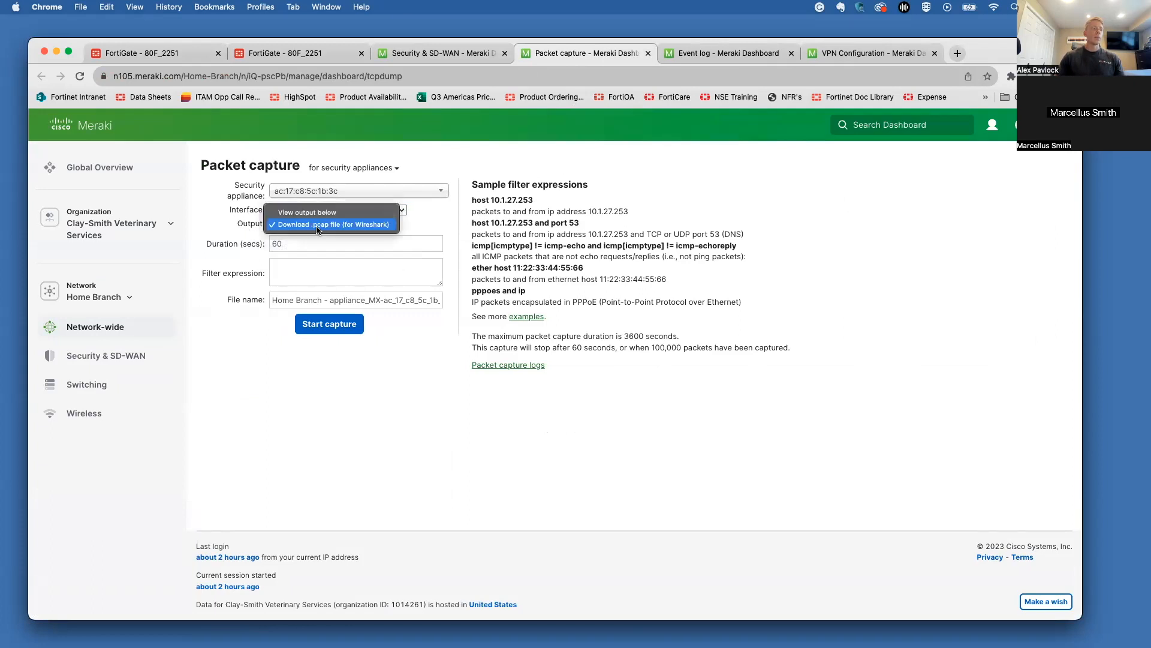
{"action": "left_click", "coordinate": [238, 225]}
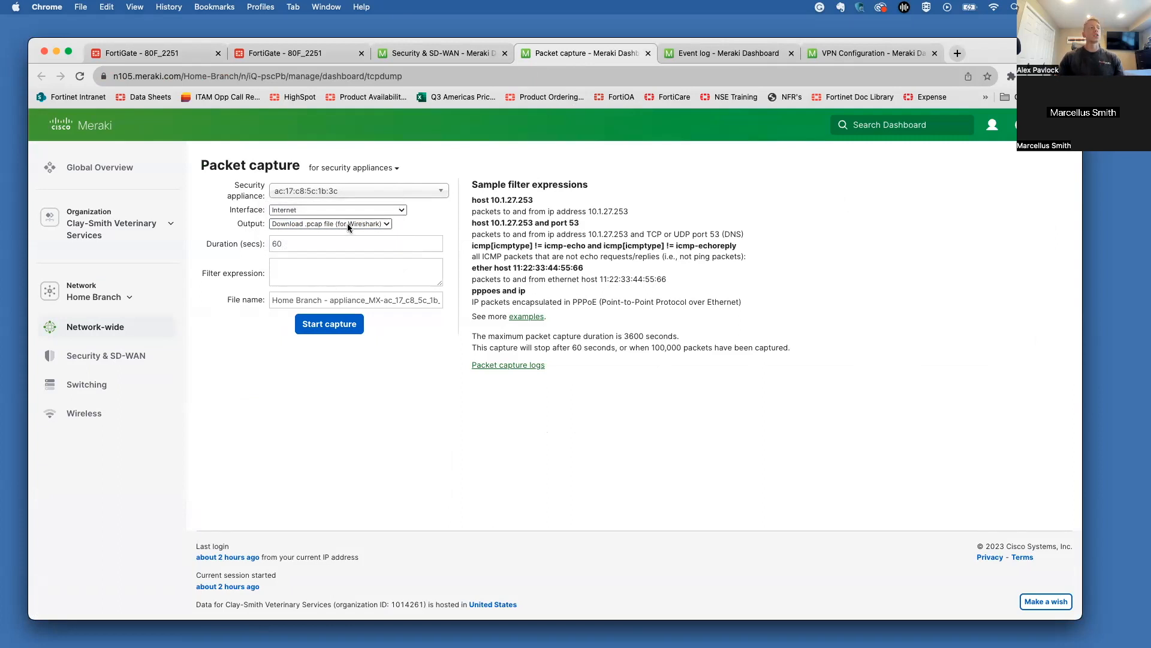
{"action": "left_click", "coordinate": [348, 271]}
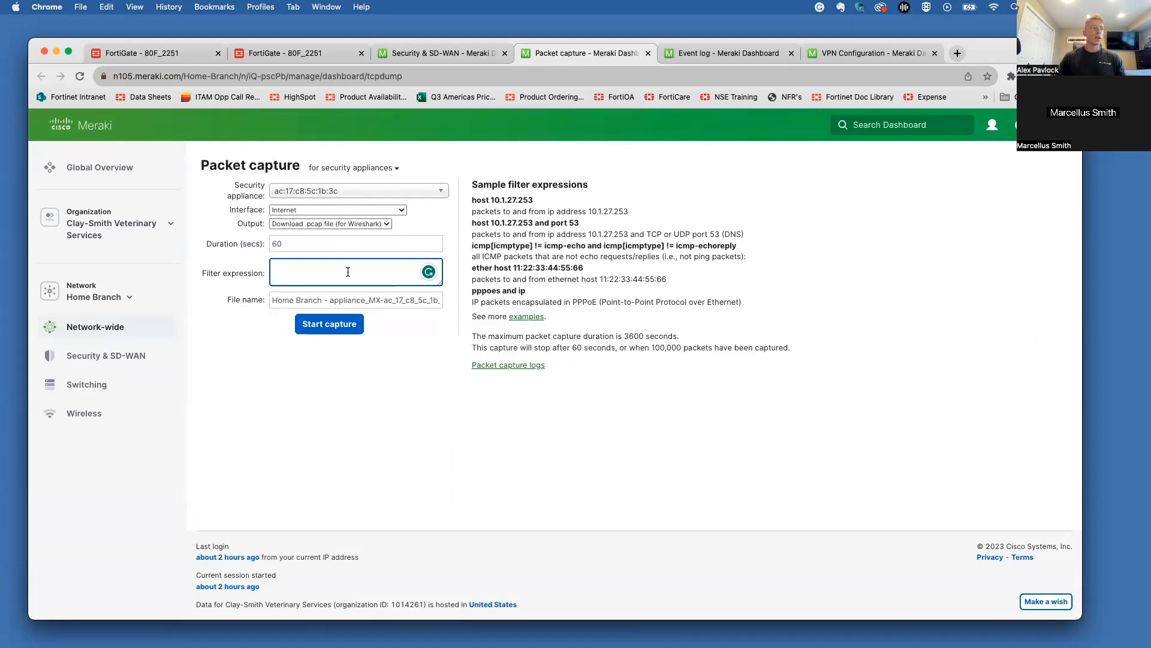
{"action": "left_click", "coordinate": [529, 197]}
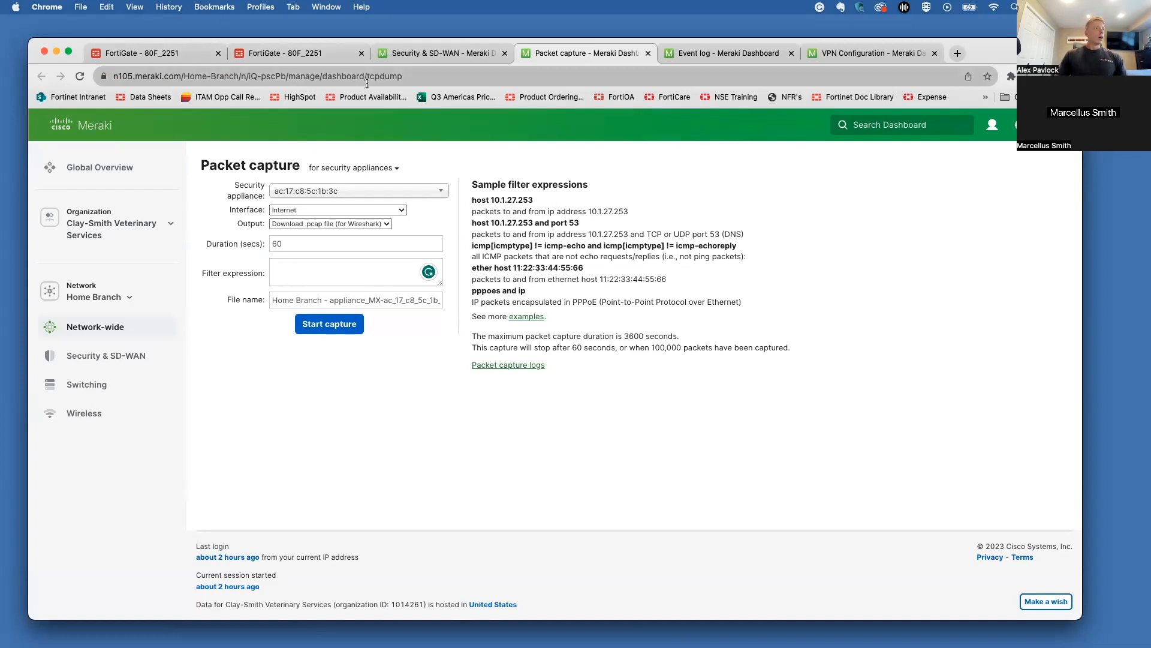
Step: Check the FortiGate Gate_to_MX tunnel settings, then open the security appliance event log
{"action": "left_click", "coordinate": [425, 55]}
{"action": "left_click", "coordinate": [313, 53]}
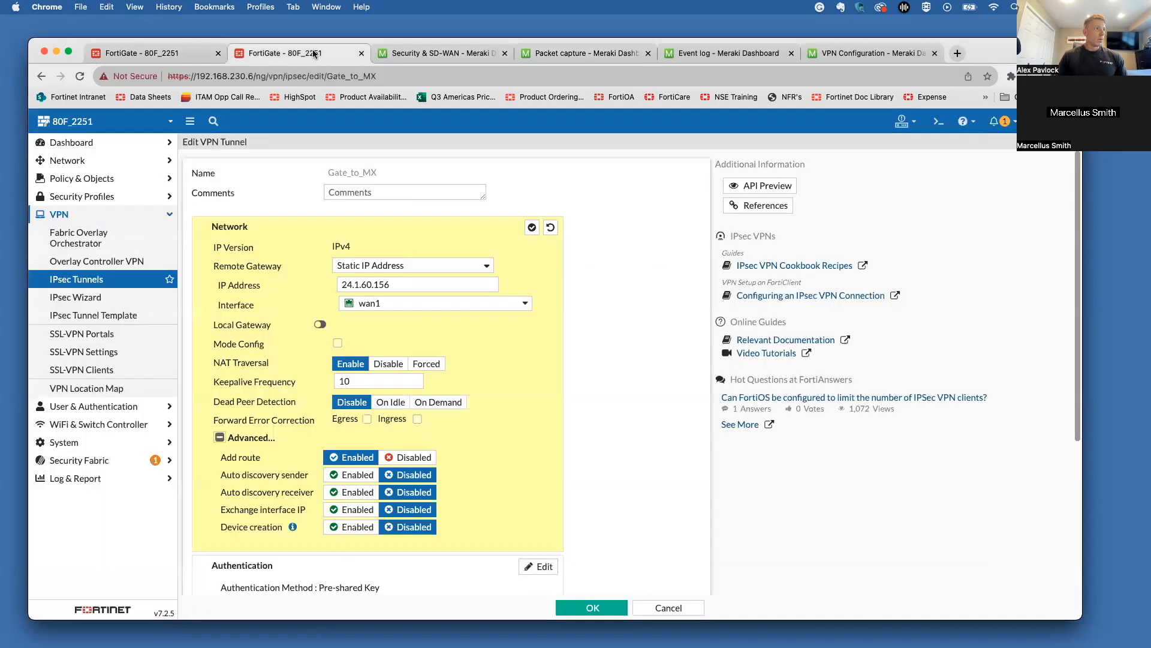
{"action": "left_click", "coordinate": [572, 55]}
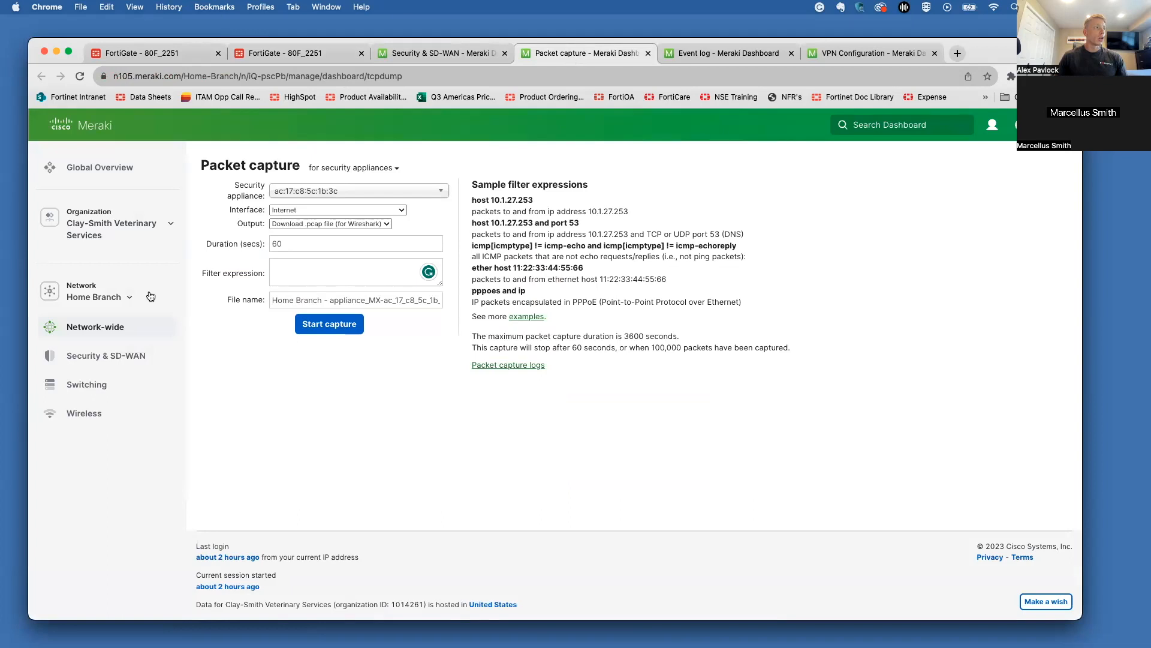
{"action": "mouse_move", "coordinate": [111, 326]}
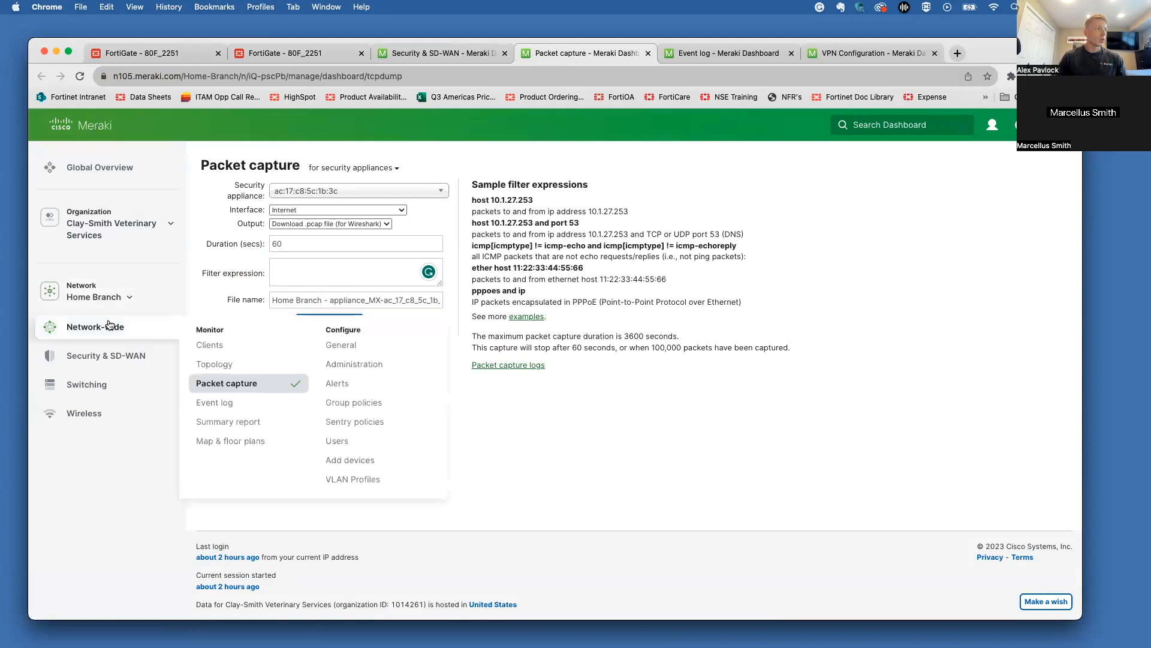
{"action": "left_click", "coordinate": [213, 402]}
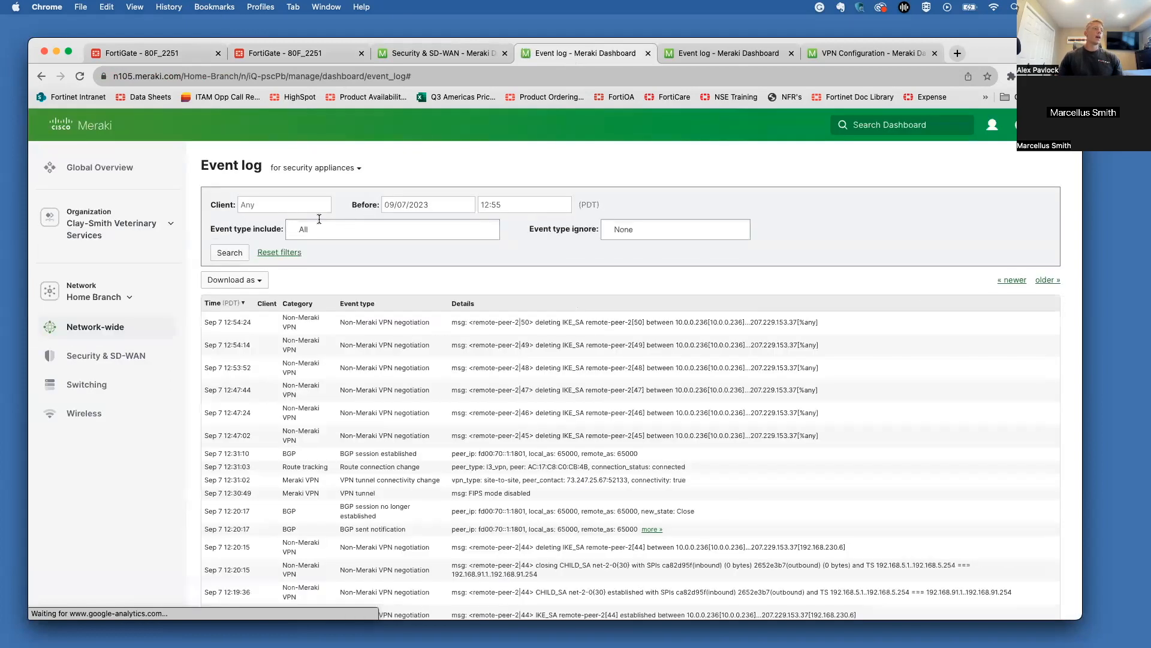
Step: Include All Non-Meraki / Client VPN event types and run the search
{"action": "left_click", "coordinate": [322, 232]}
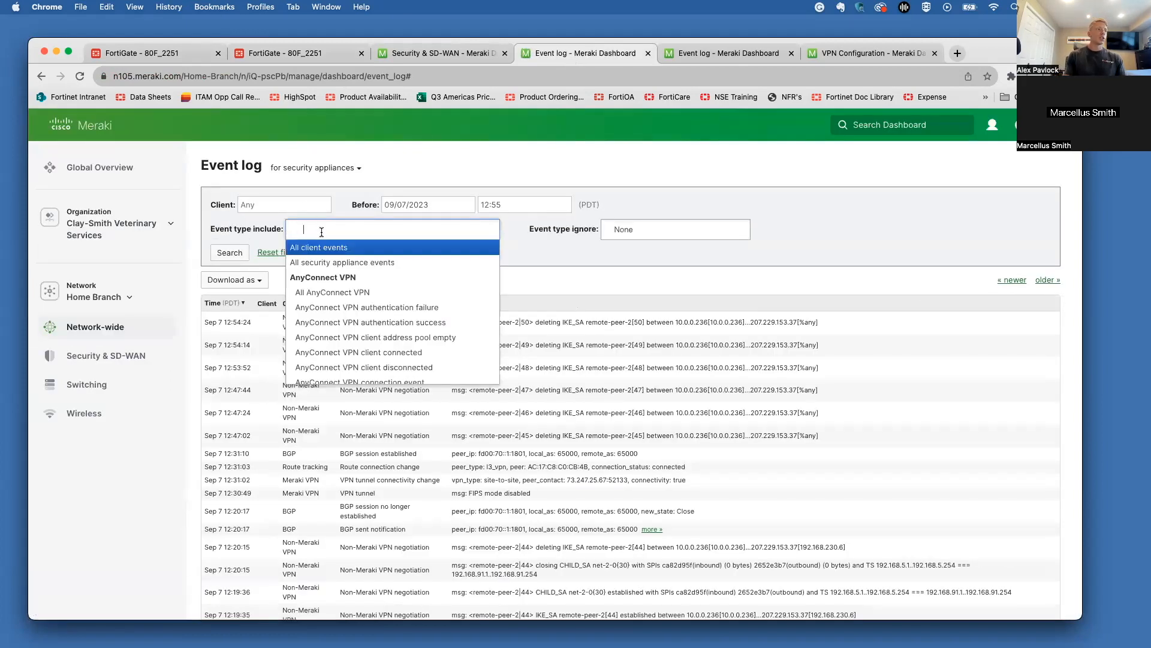
{"action": "type", "text": "vpn"}
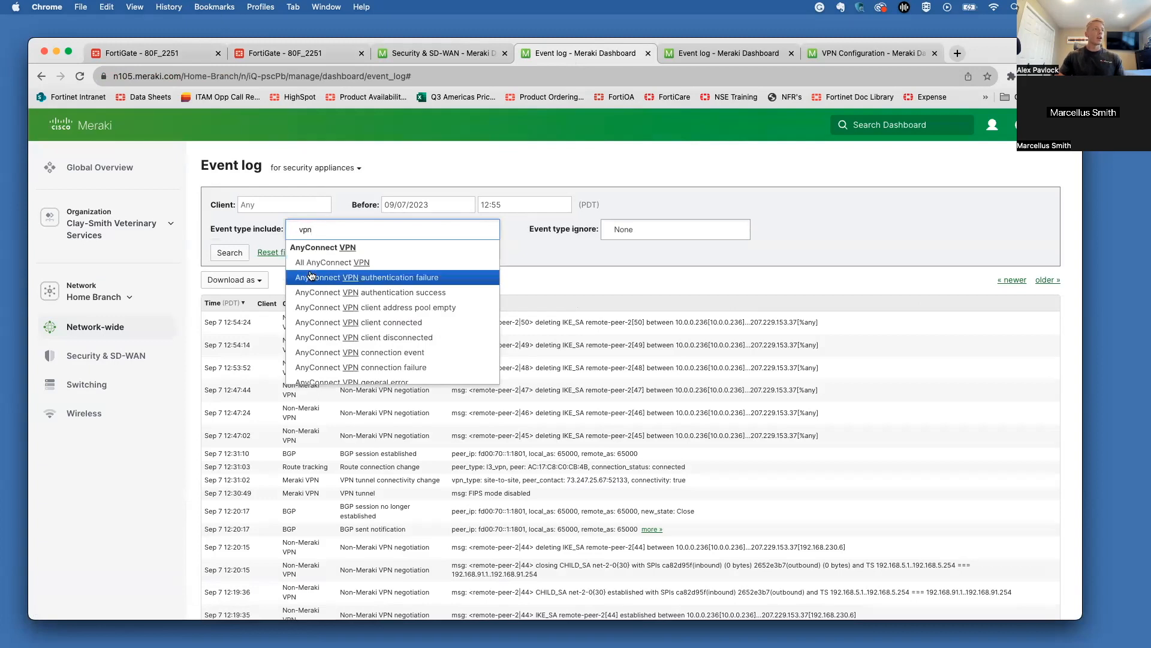
{"action": "scroll", "coordinate": [311, 275], "scroll_direction": "down", "scroll_amount": 10}
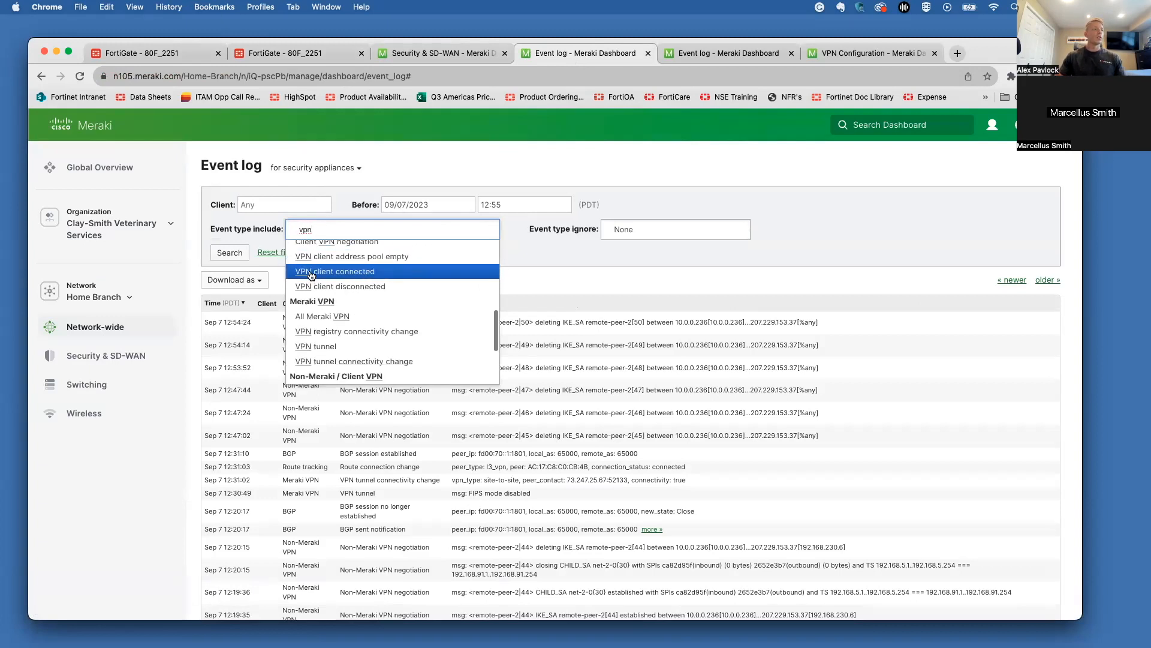
{"action": "left_click", "coordinate": [324, 303]}
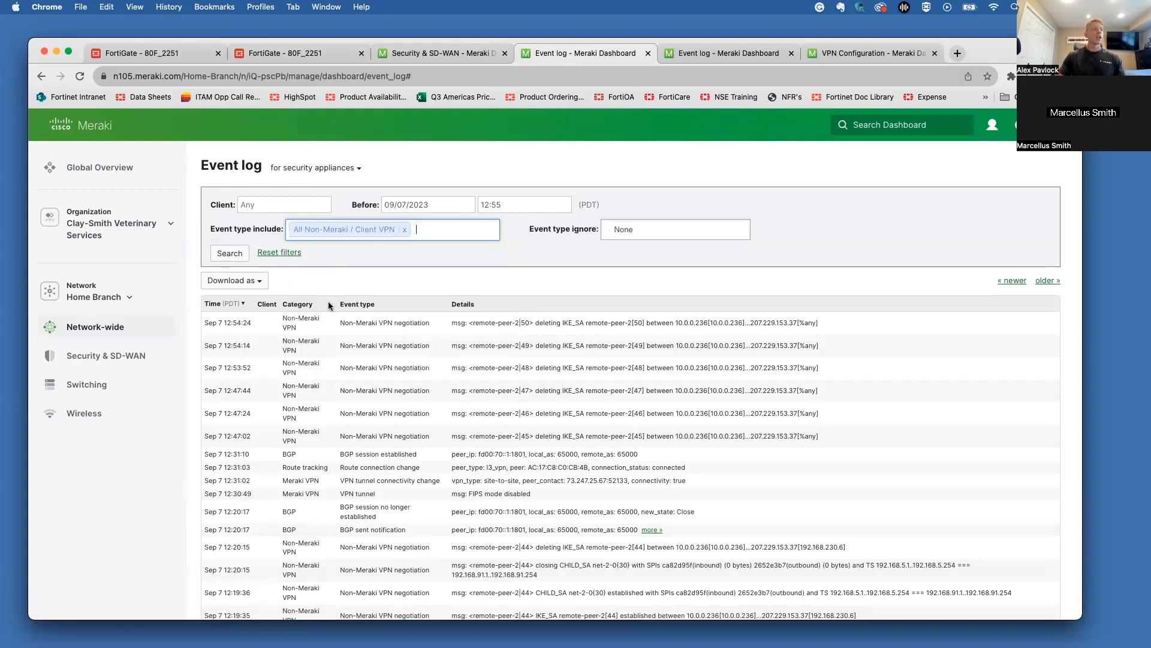
{"action": "left_click", "coordinate": [230, 253]}
Step: Set the search end time to 23:30 and rerun it; no events match
{"action": "left_click", "coordinate": [521, 204]}
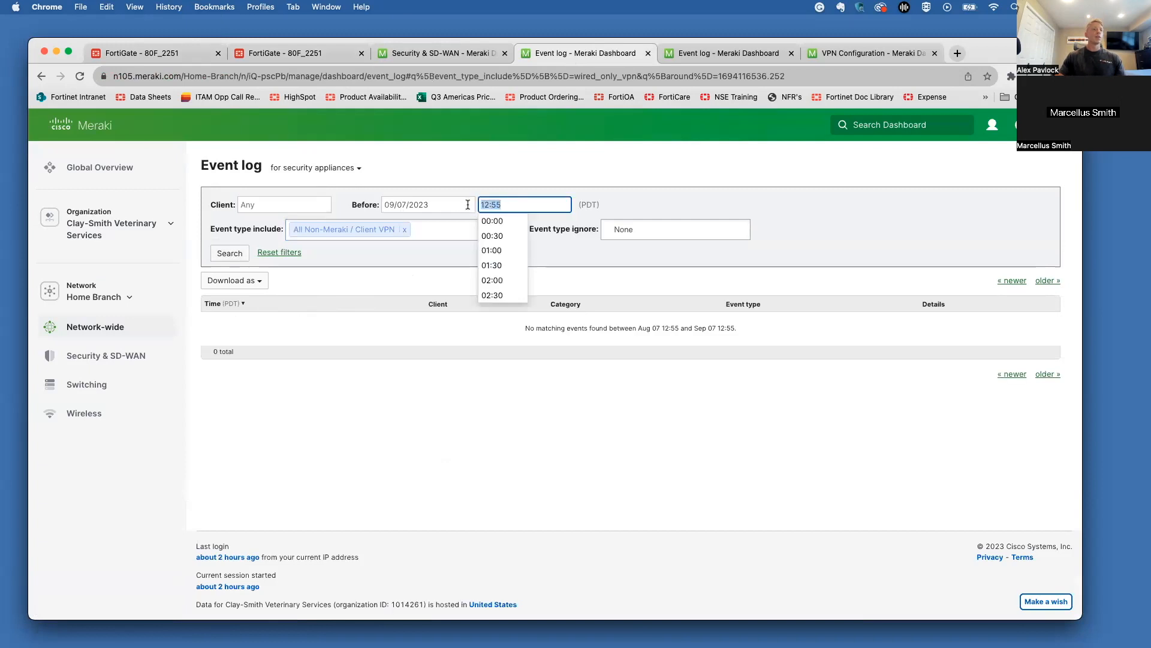
{"action": "scroll", "coordinate": [504, 264], "scroll_direction": "down", "scroll_amount": 10}
{"action": "left_click", "coordinate": [492, 294]}
{"action": "left_click", "coordinate": [229, 252]}
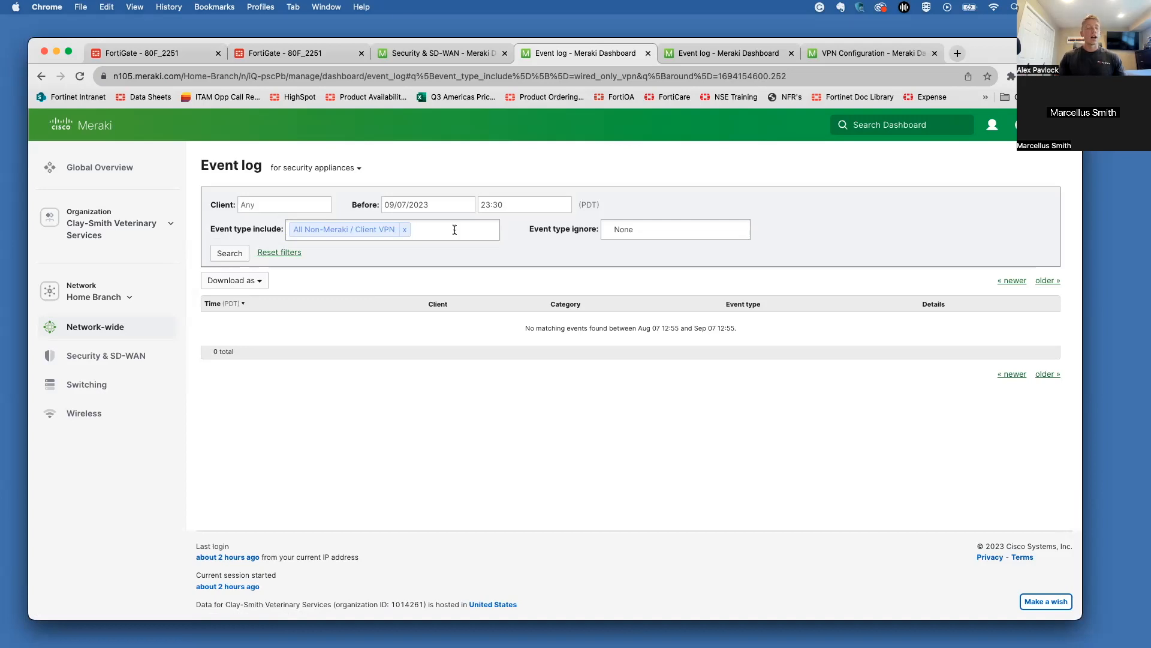
{"action": "left_click", "coordinate": [455, 230]}
{"action": "left_click", "coordinate": [526, 226]}
Step: Reload the FortiGate VPN event log and close the log details panel
{"action": "left_click", "coordinate": [189, 52]}
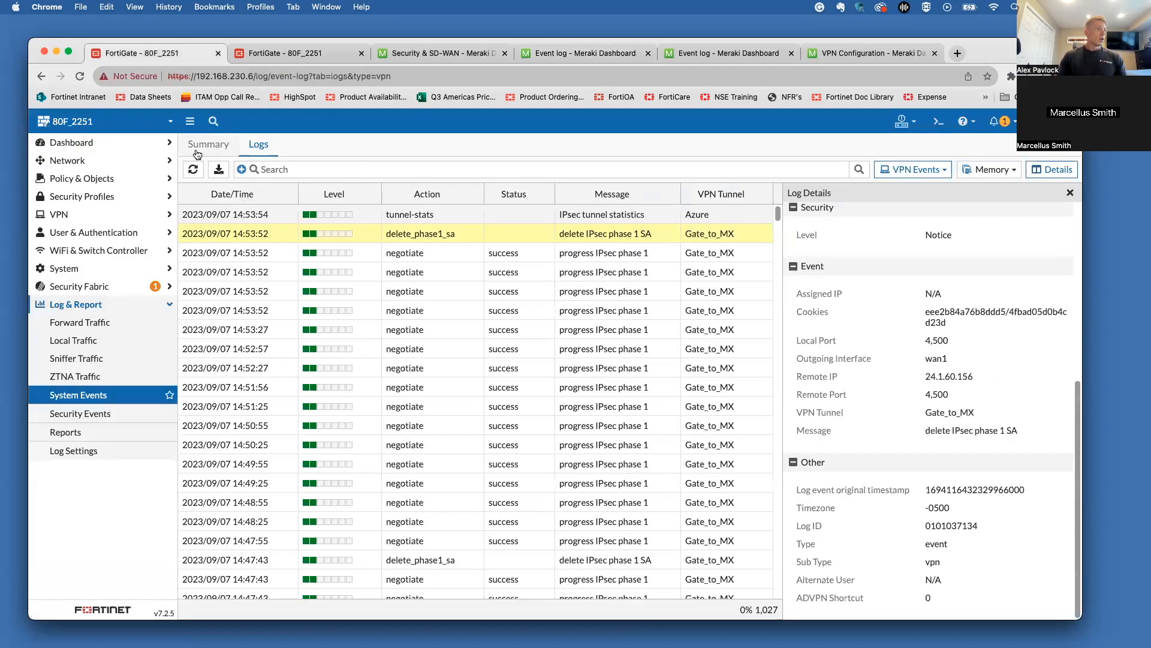
{"action": "left_click", "coordinate": [193, 169]}
{"action": "left_click", "coordinate": [1069, 193]}
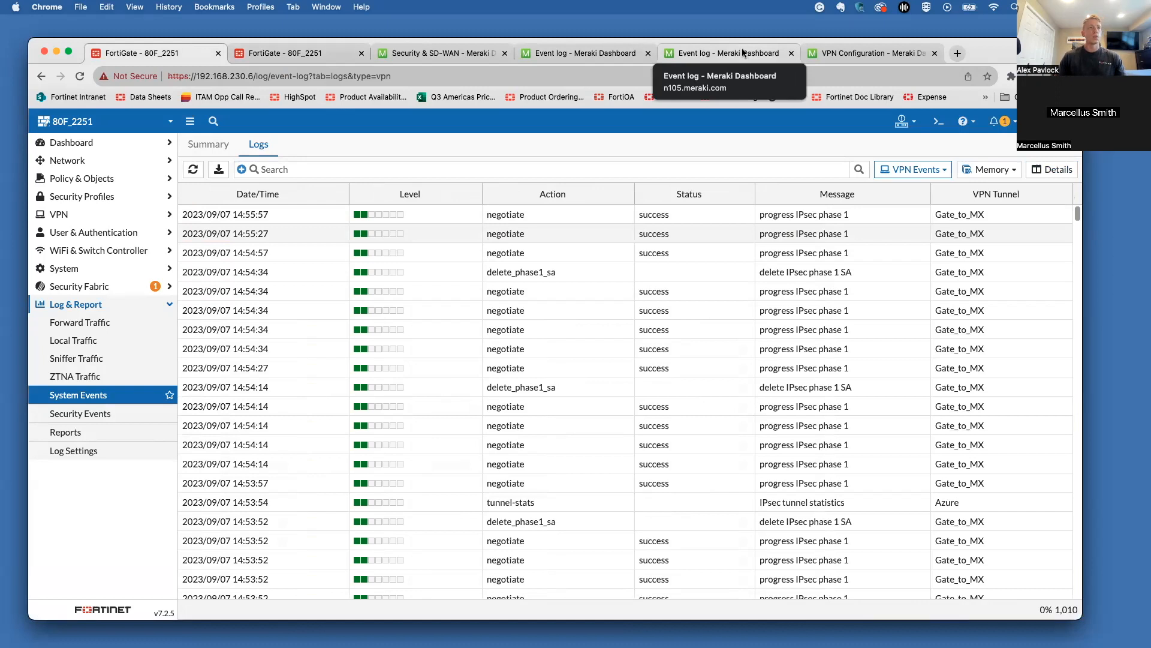
Step: Clear the Local ID in Gate_to_MX's Phase 1 proposal and save the tunnel
{"action": "left_click", "coordinate": [331, 54]}
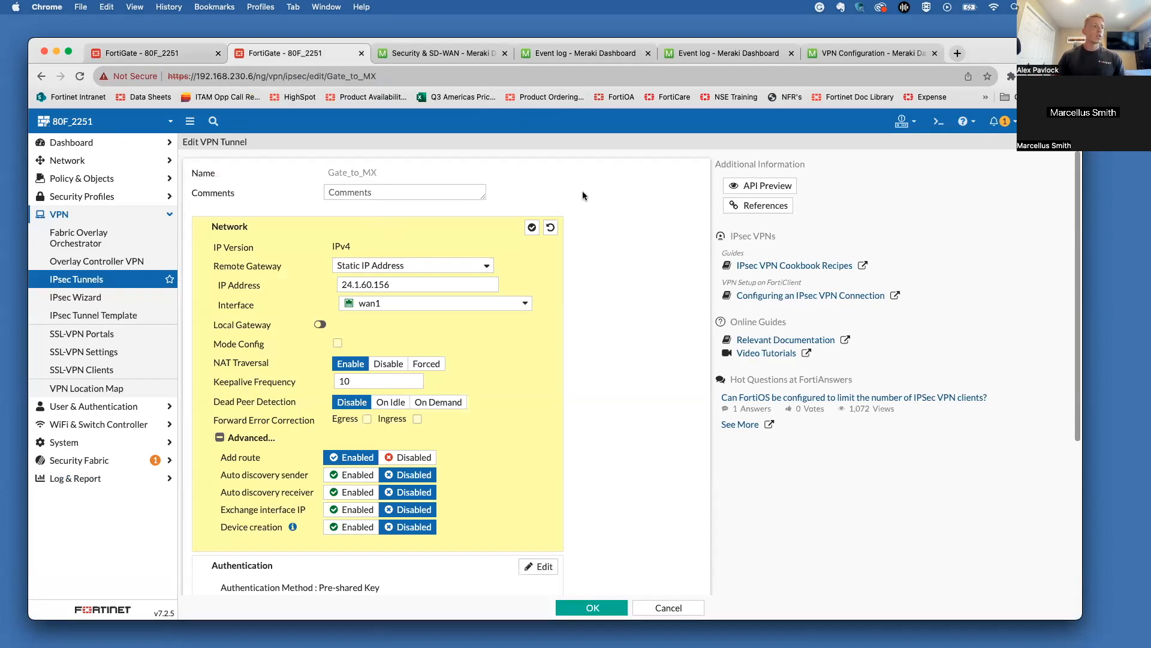
{"action": "scroll", "coordinate": [485, 314], "scroll_direction": "down", "scroll_amount": 5}
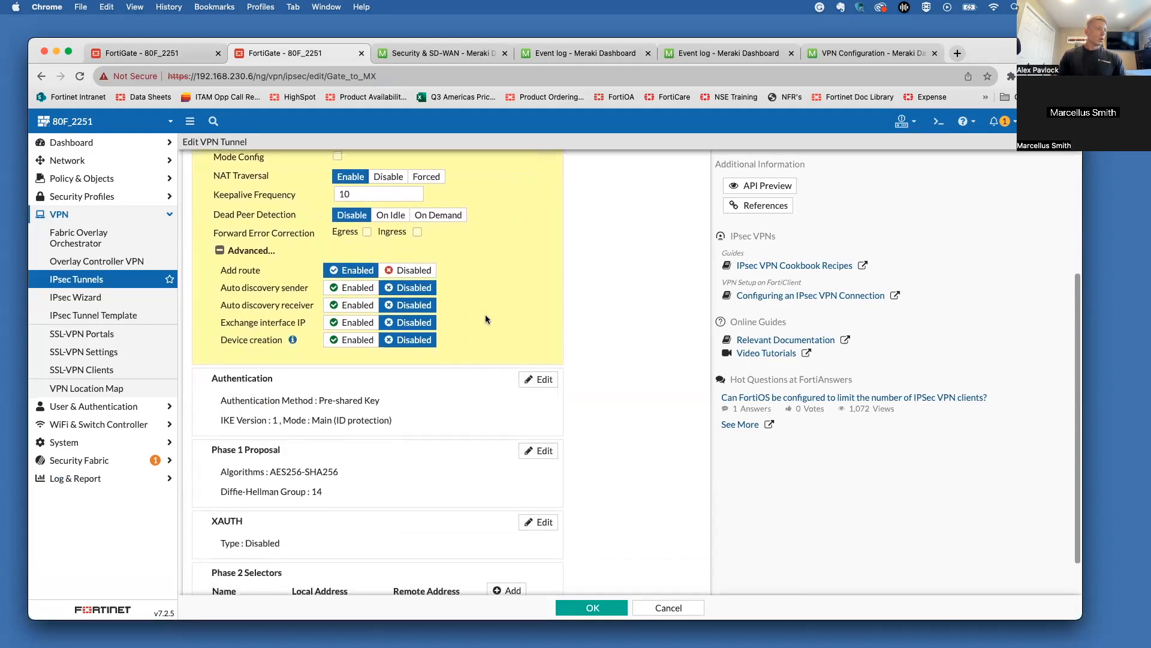
{"action": "left_click", "coordinate": [538, 369]}
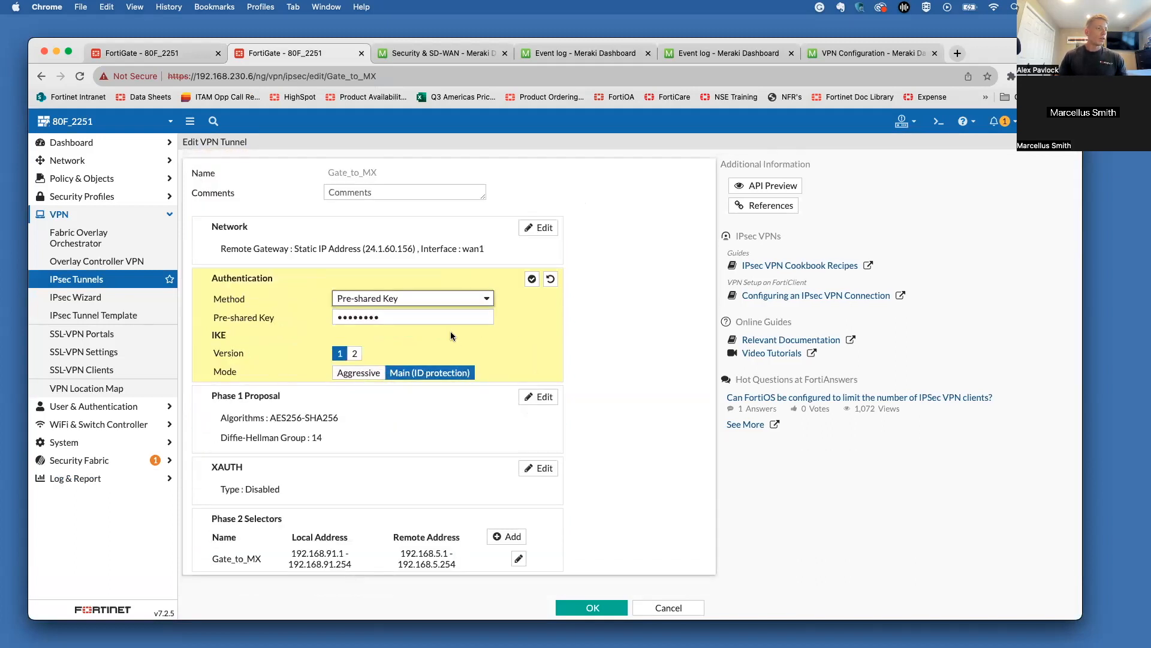
{"action": "left_click", "coordinate": [539, 228]}
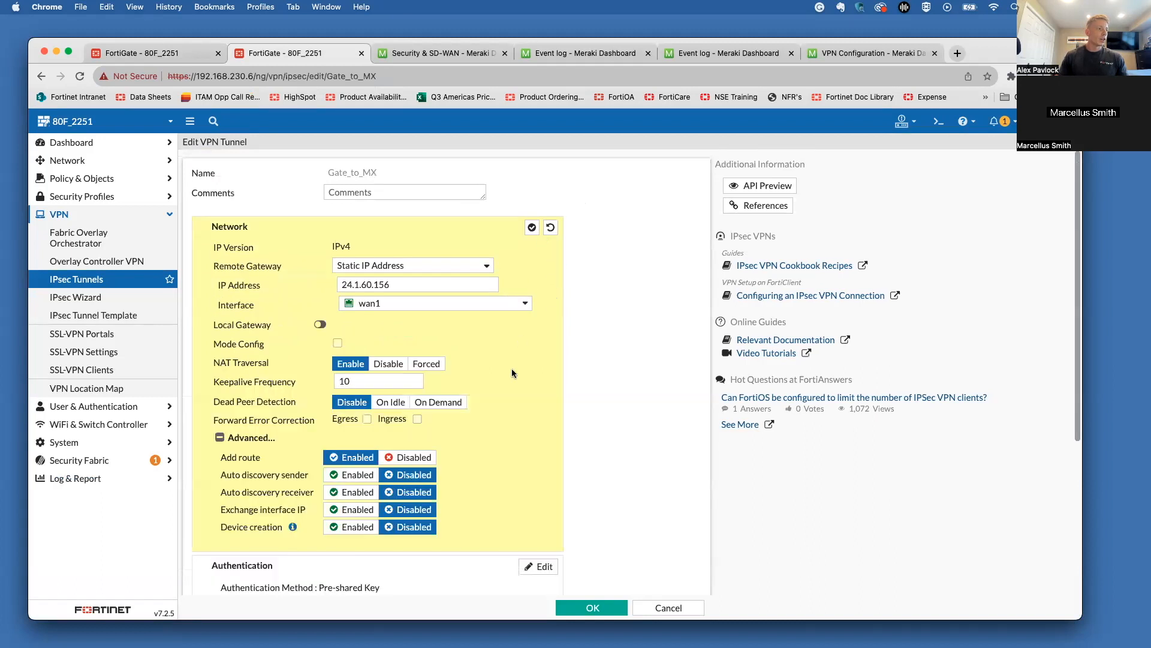
{"action": "scroll", "coordinate": [516, 390], "scroll_direction": "down", "scroll_amount": 3}
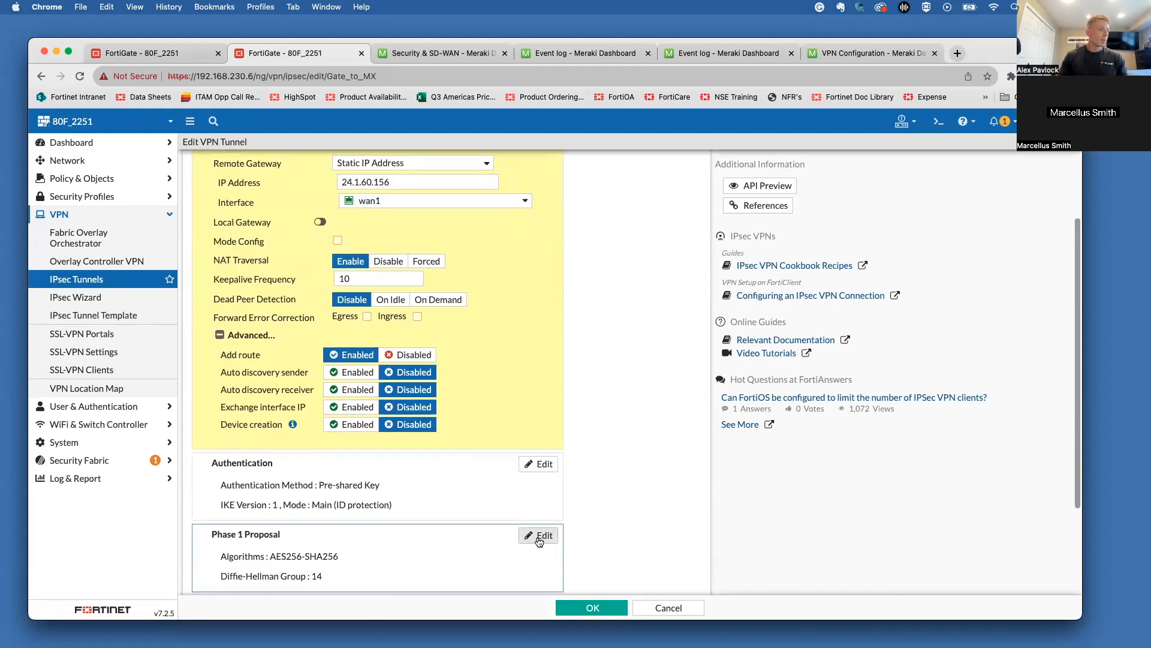
{"action": "left_click", "coordinate": [539, 536]}
{"action": "left_click_drag", "start_coordinate": [430, 451], "coordinate": [307, 451]}
{"action": "key", "text": "BackSpace"}
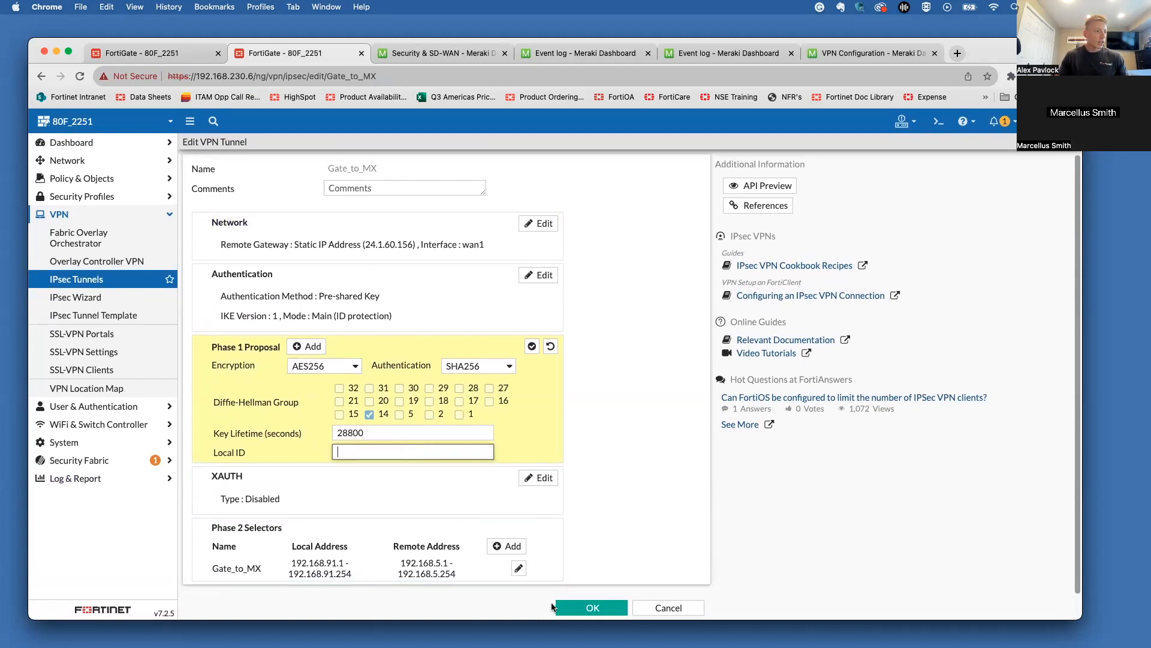
{"action": "left_click", "coordinate": [583, 608]}
{"action": "left_click", "coordinate": [592, 608]}
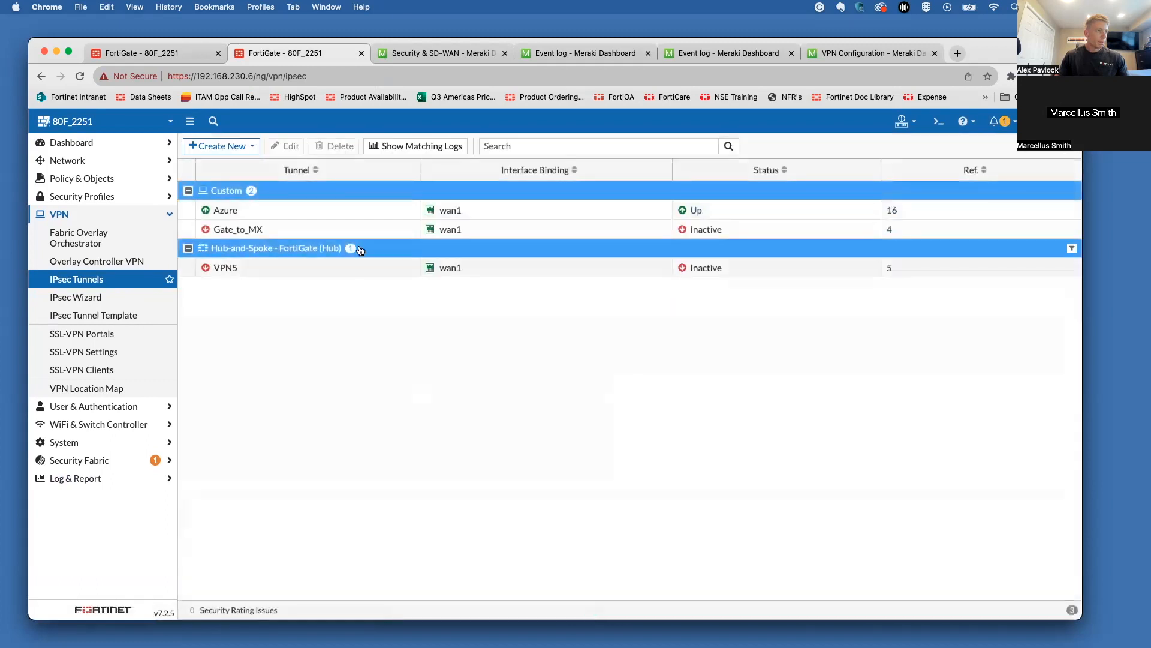
{"action": "left_click", "coordinate": [437, 53]}
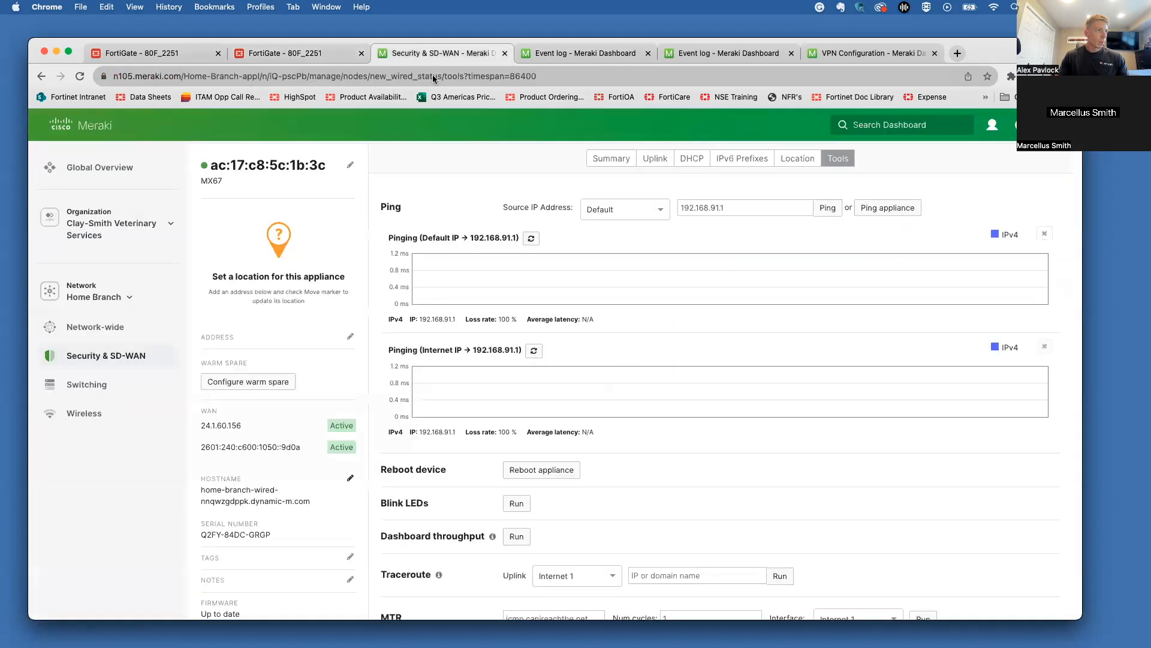
Step: Restart both Meraki pings to 192.168.91.1, then refresh the FortiGate VPN event log repeatedly
{"action": "left_click", "coordinate": [532, 238]}
{"action": "left_click", "coordinate": [534, 350]}
{"action": "left_click", "coordinate": [227, 54]}
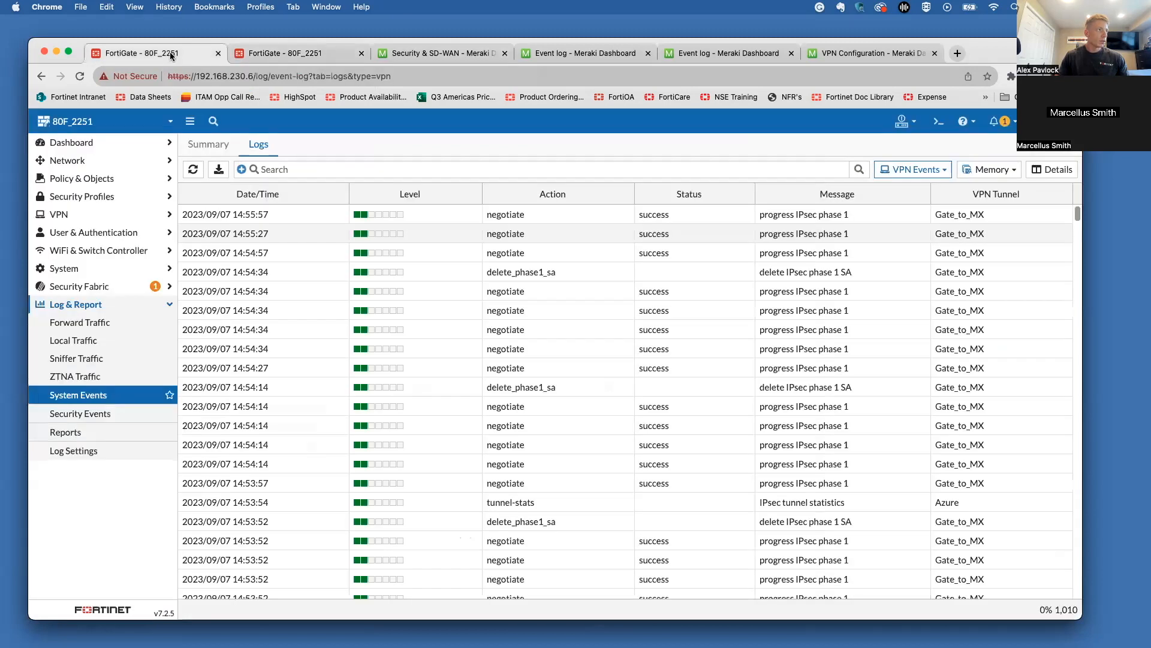
{"action": "left_click", "coordinate": [193, 170]}
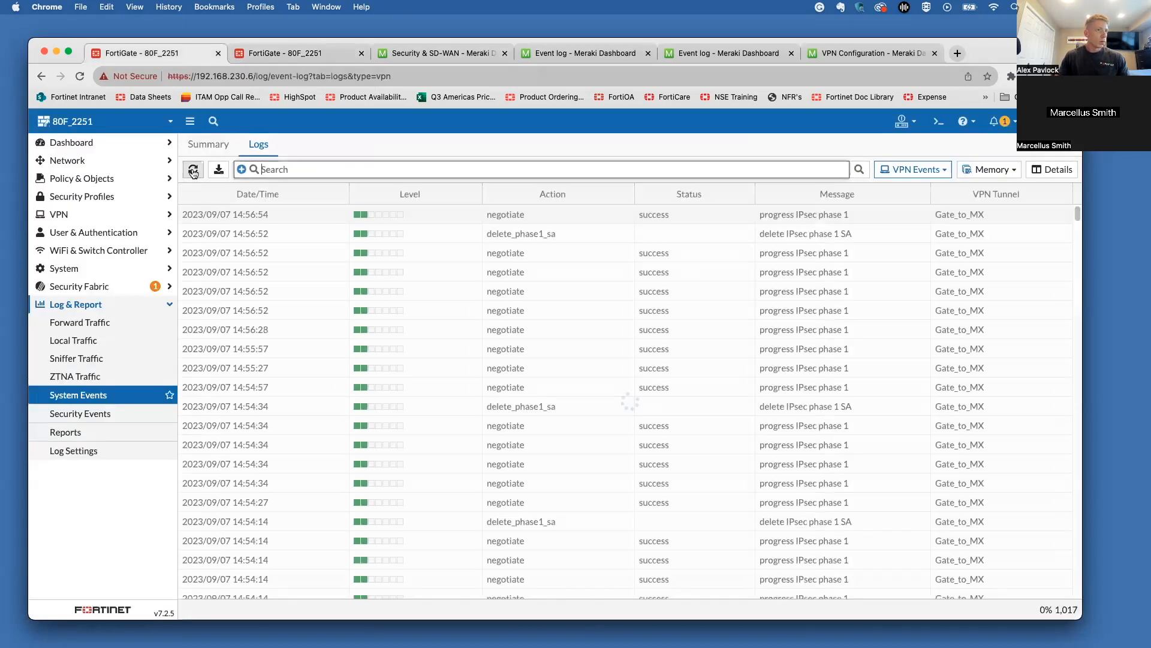
{"action": "left_click", "coordinate": [193, 171]}
{"action": "left_click", "coordinate": [193, 170]}
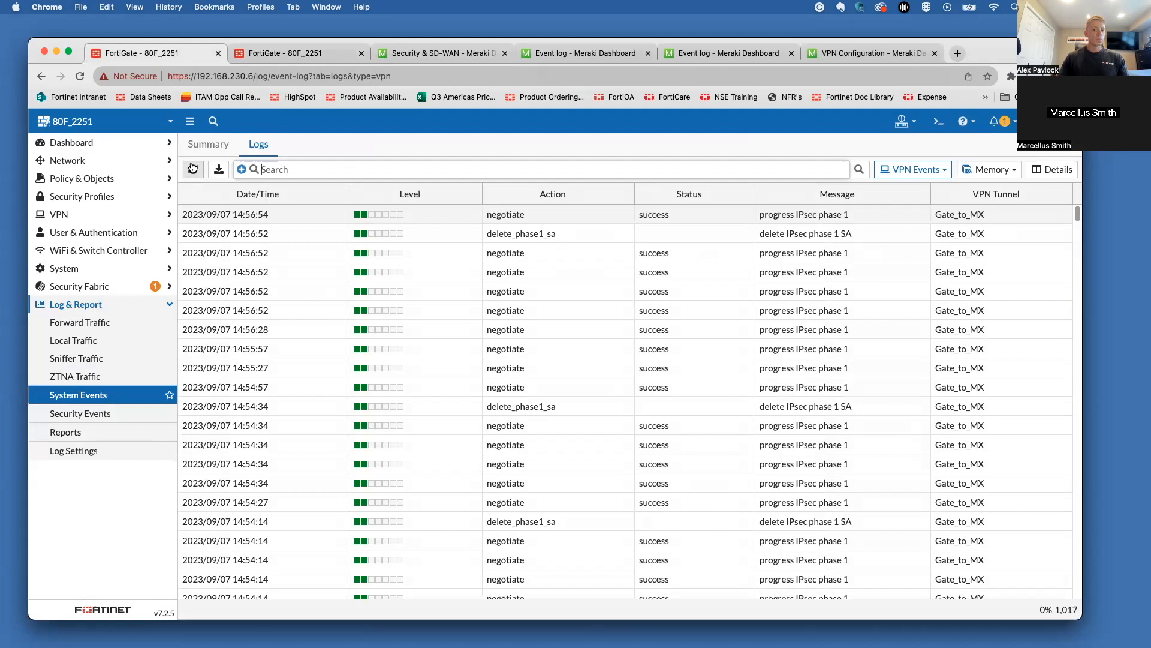
{"action": "left_click", "coordinate": [192, 168]}
{"action": "left_click", "coordinate": [193, 168]}
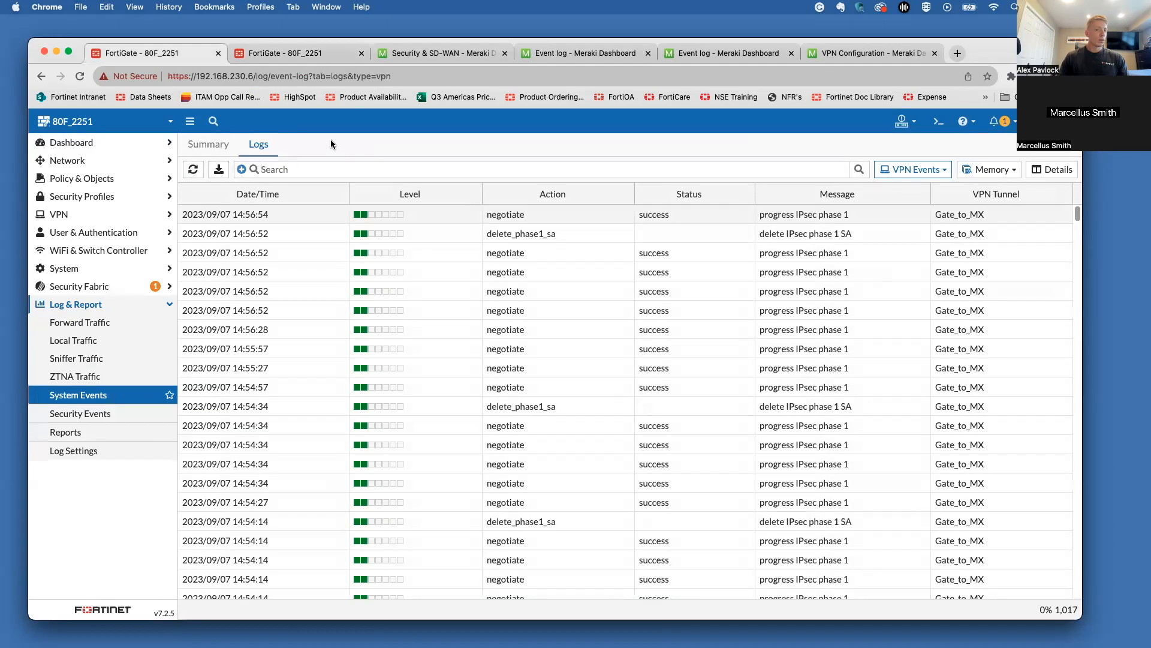
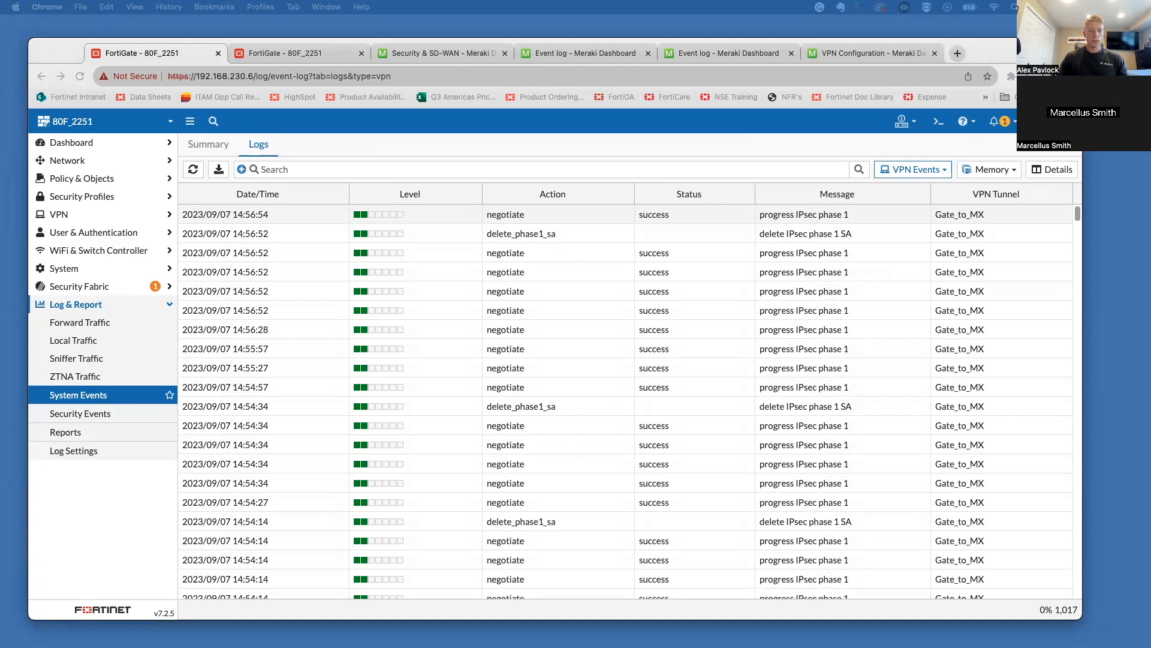
Step: Refresh the FortiGate VPN event log, clear its search filter, and refresh again for the 14:58:02 entry
{"action": "left_click", "coordinate": [389, 143]}
{"action": "left_click", "coordinate": [195, 173]}
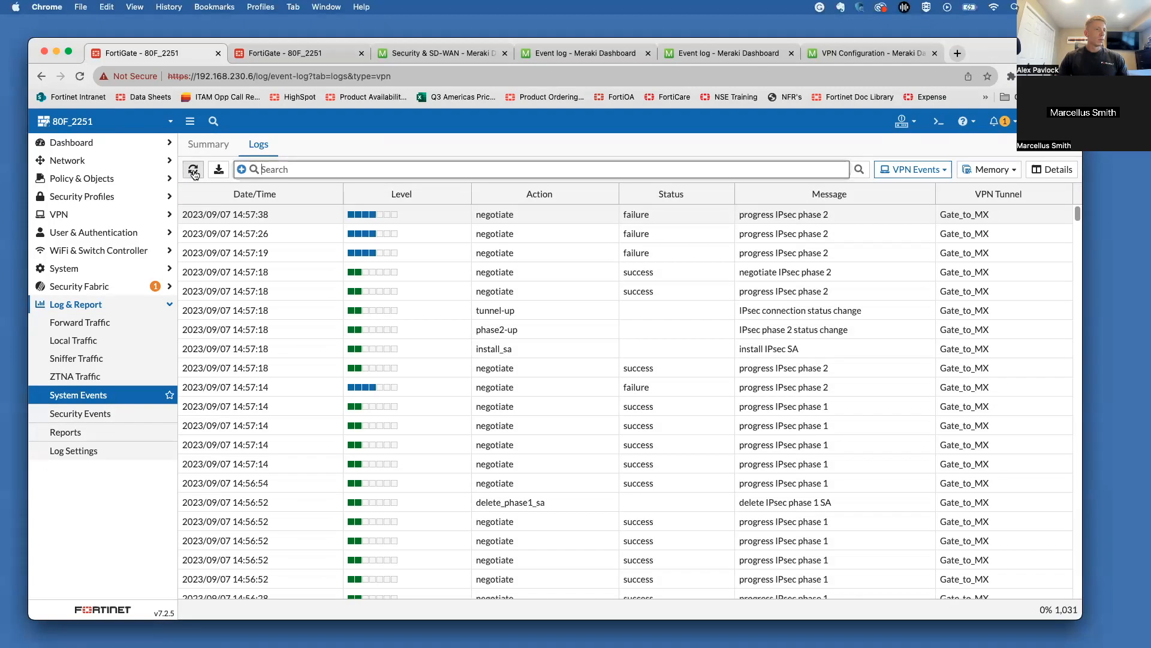
{"action": "type", "text": "f"}
{"action": "left_click", "coordinate": [325, 144]}
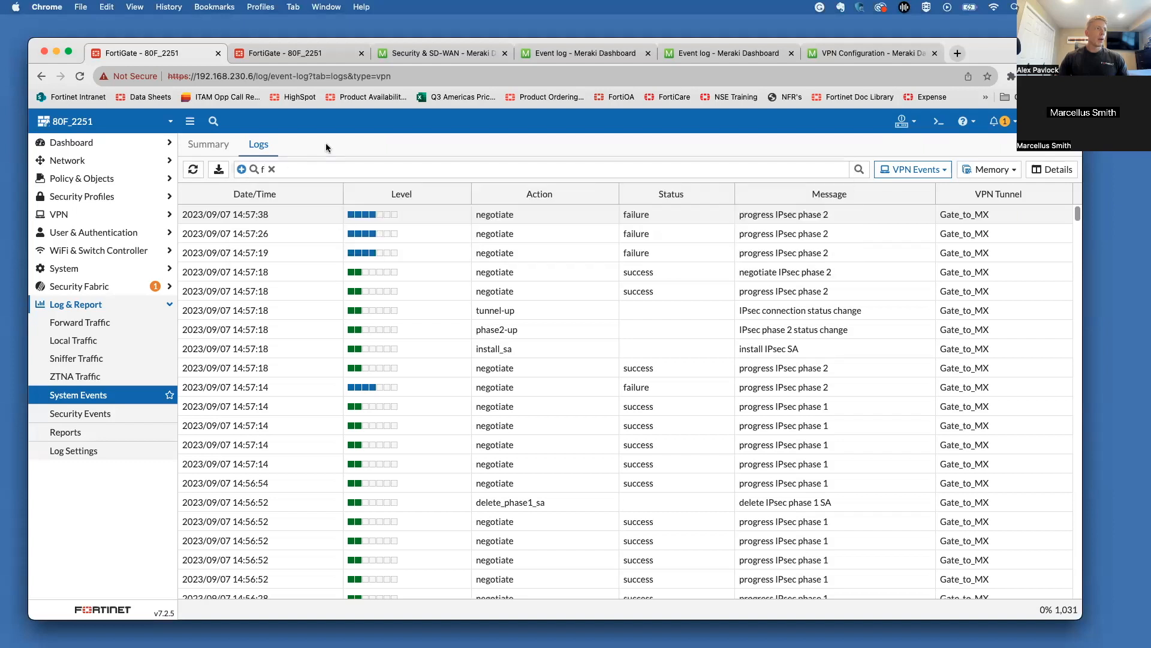
{"action": "left_click", "coordinate": [271, 169]}
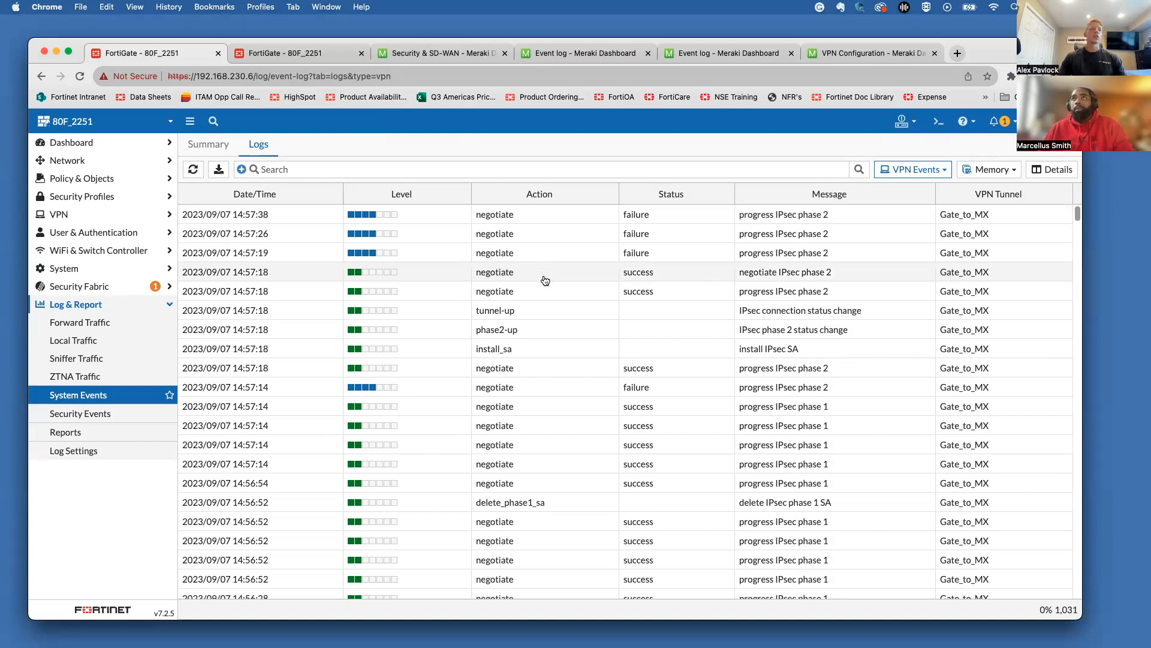
{"action": "left_click", "coordinate": [193, 169]}
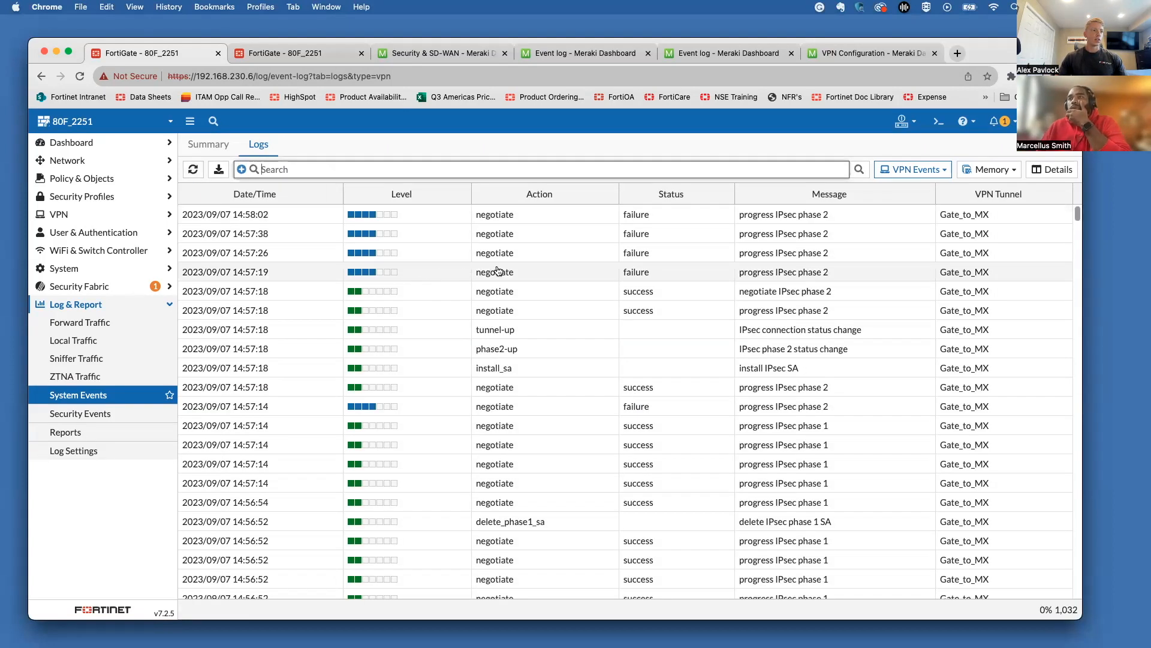
Step: Read through the full log details of the 14:57:19 Gate_to_MX phase 2 failure, then close them
{"action": "left_click", "coordinate": [546, 269]}
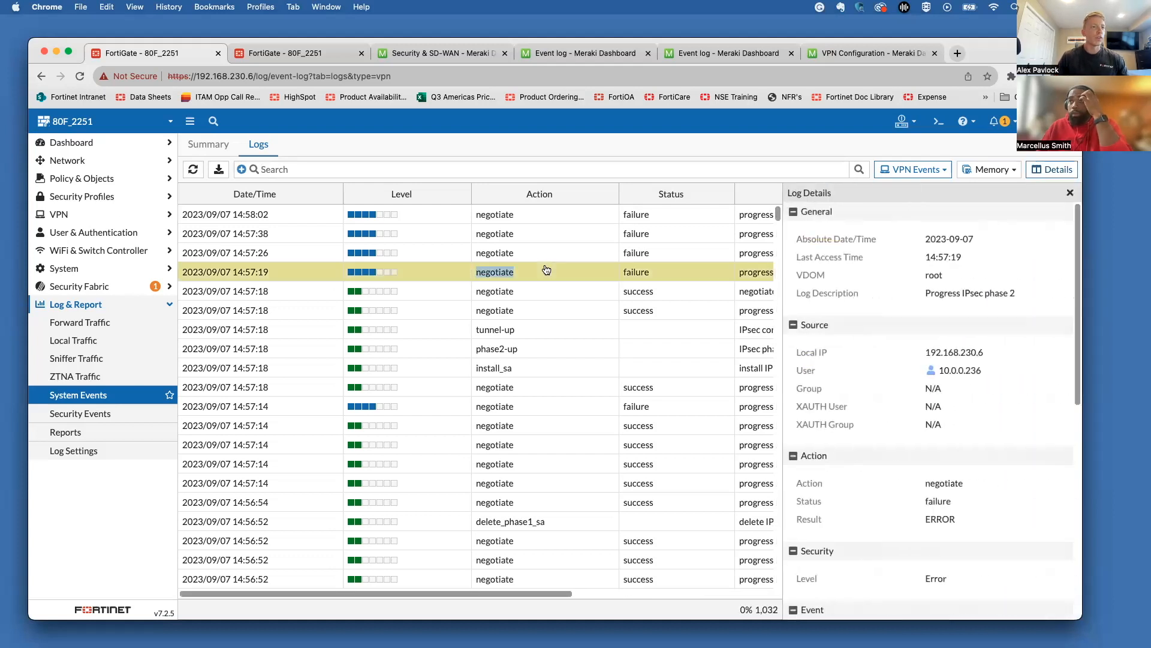
{"action": "scroll", "coordinate": [881, 290], "scroll_direction": "down", "scroll_amount": 5}
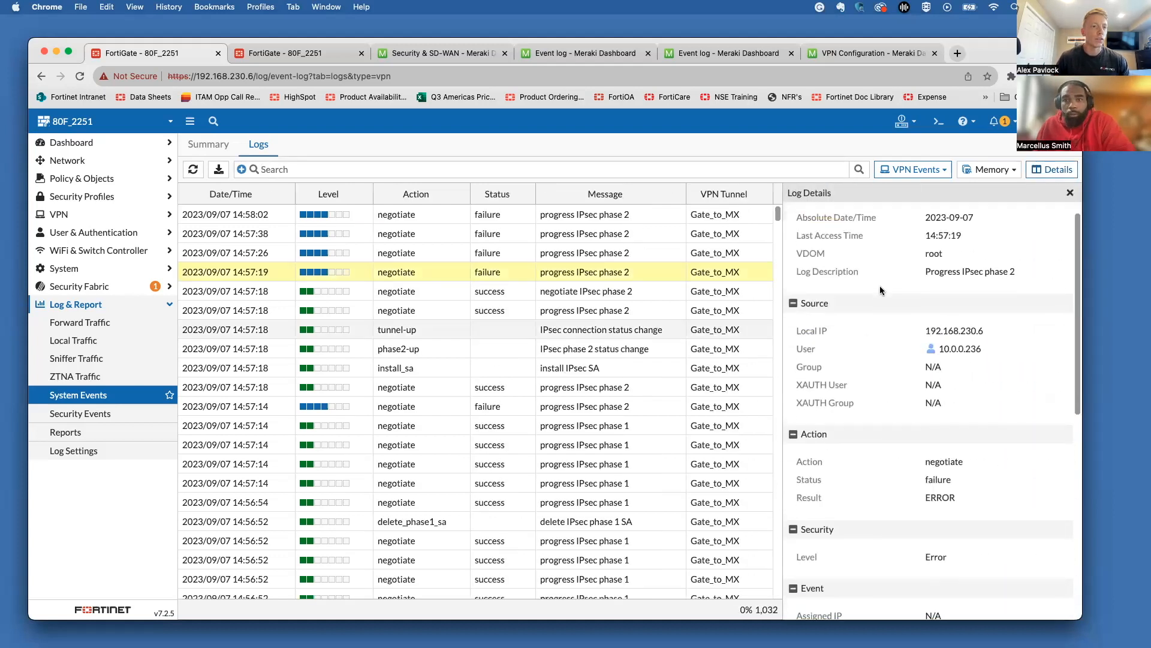
{"action": "scroll", "coordinate": [880, 290], "scroll_direction": "down", "scroll_amount": 4}
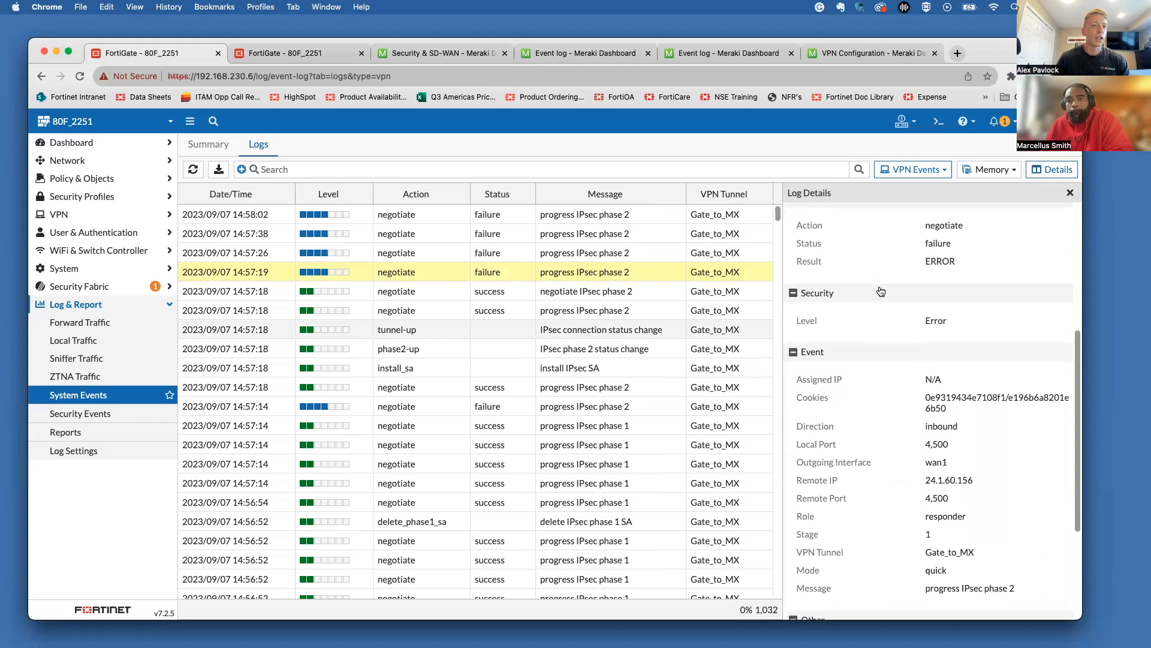
{"action": "scroll", "coordinate": [880, 290], "scroll_direction": "down", "scroll_amount": 3}
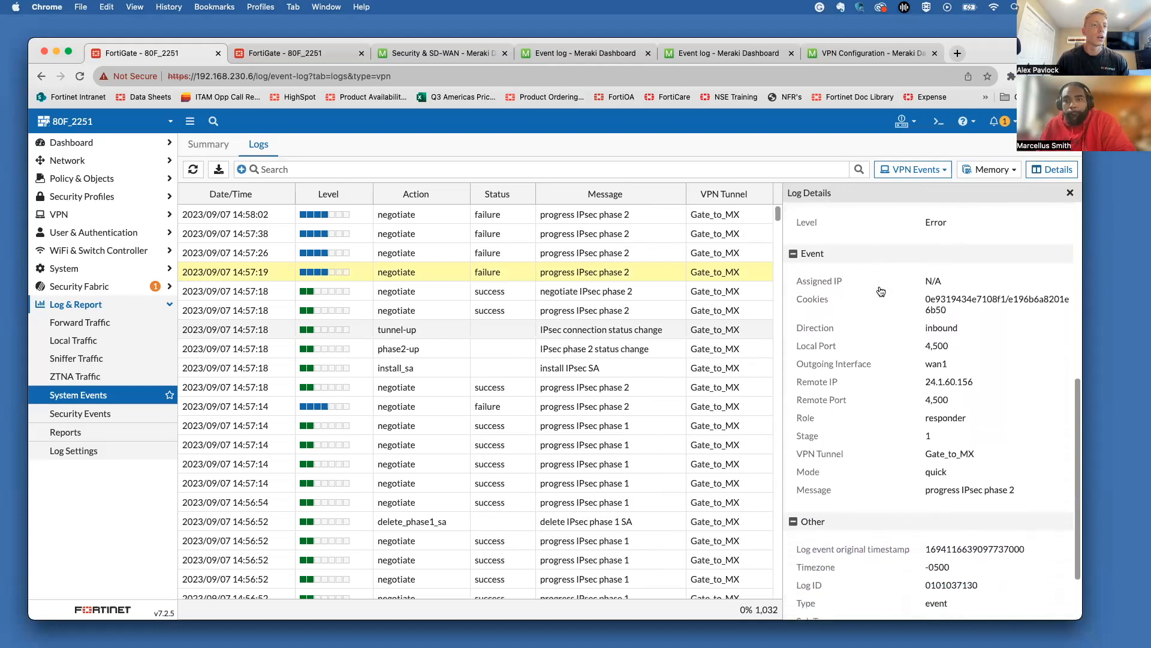
{"action": "scroll", "coordinate": [880, 290], "scroll_direction": "down", "scroll_amount": 1}
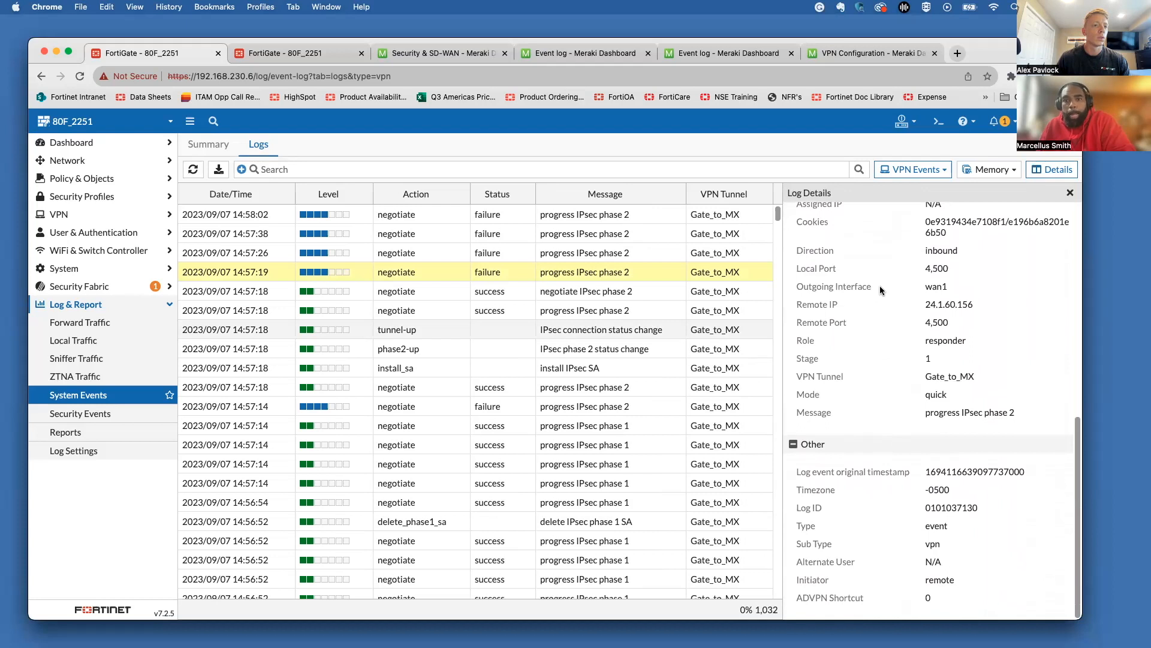
{"action": "scroll", "coordinate": [880, 290], "scroll_direction": "up", "scroll_amount": 12}
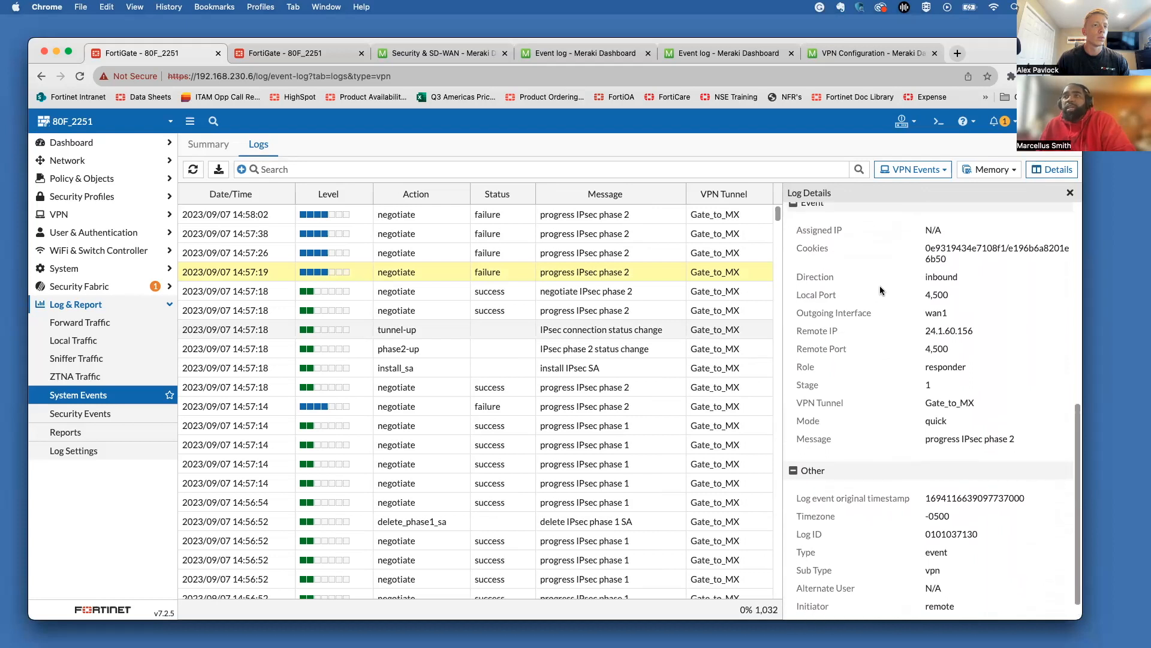
{"action": "left_click", "coordinate": [1070, 192]}
Step: Open Gate_to_MX's phase 2 selector and review its advanced proposal options
{"action": "left_click", "coordinate": [319, 57]}
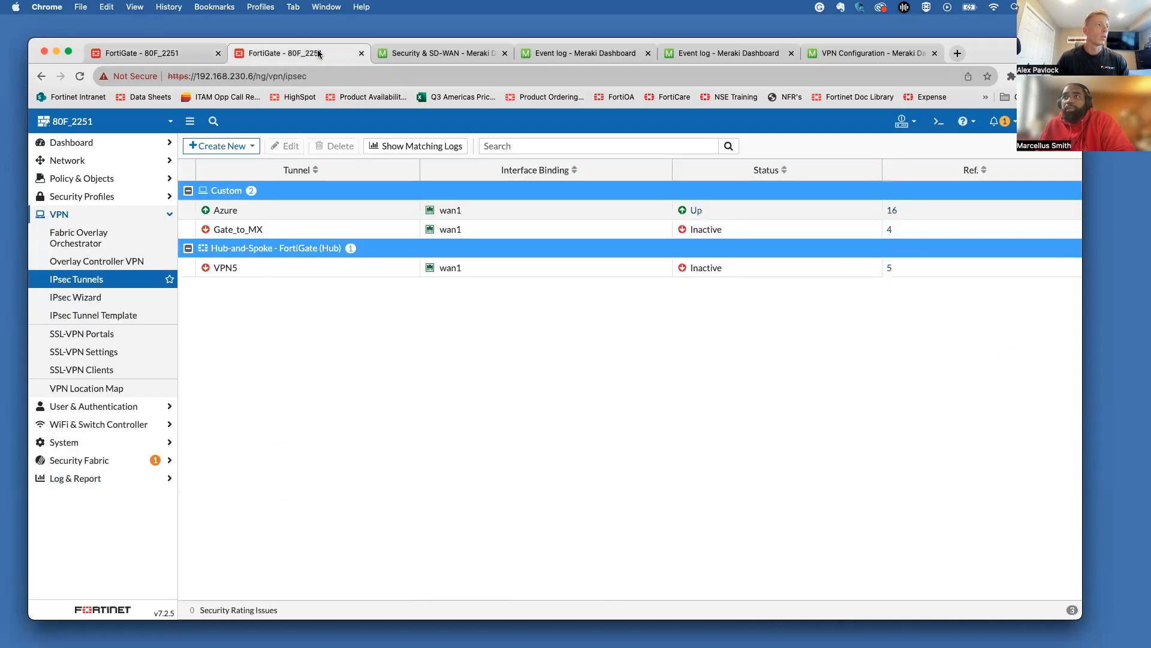
{"action": "left_click", "coordinate": [282, 146]}
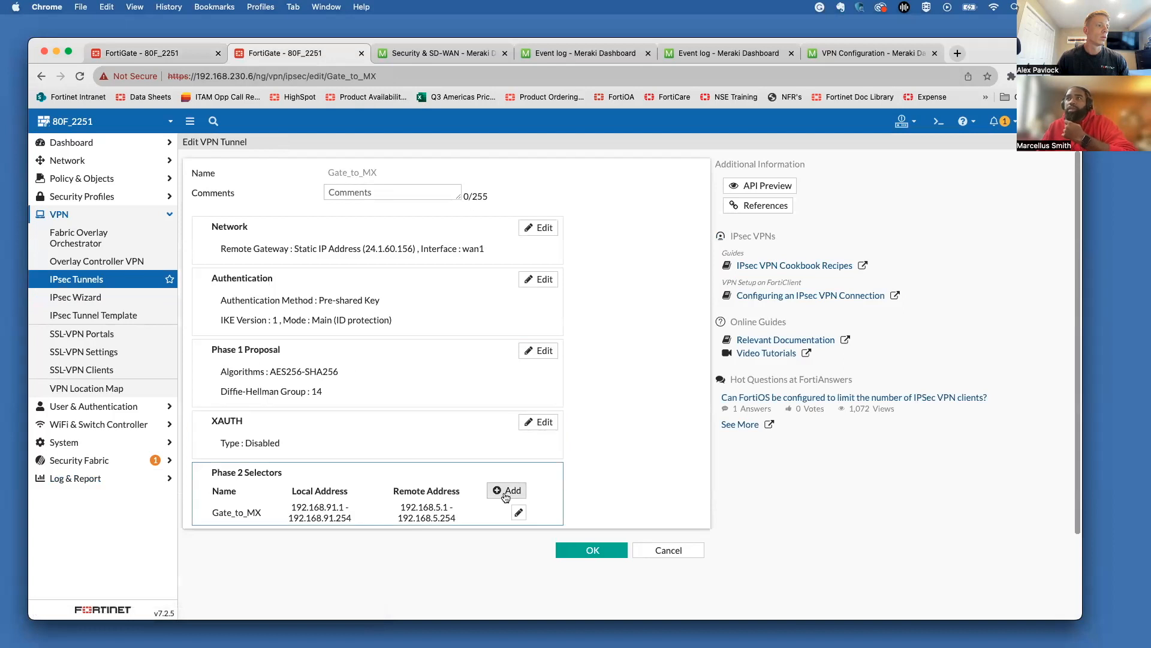
{"action": "left_click", "coordinate": [518, 512]}
{"action": "scroll", "coordinate": [474, 519], "scroll_direction": "down", "scroll_amount": 2}
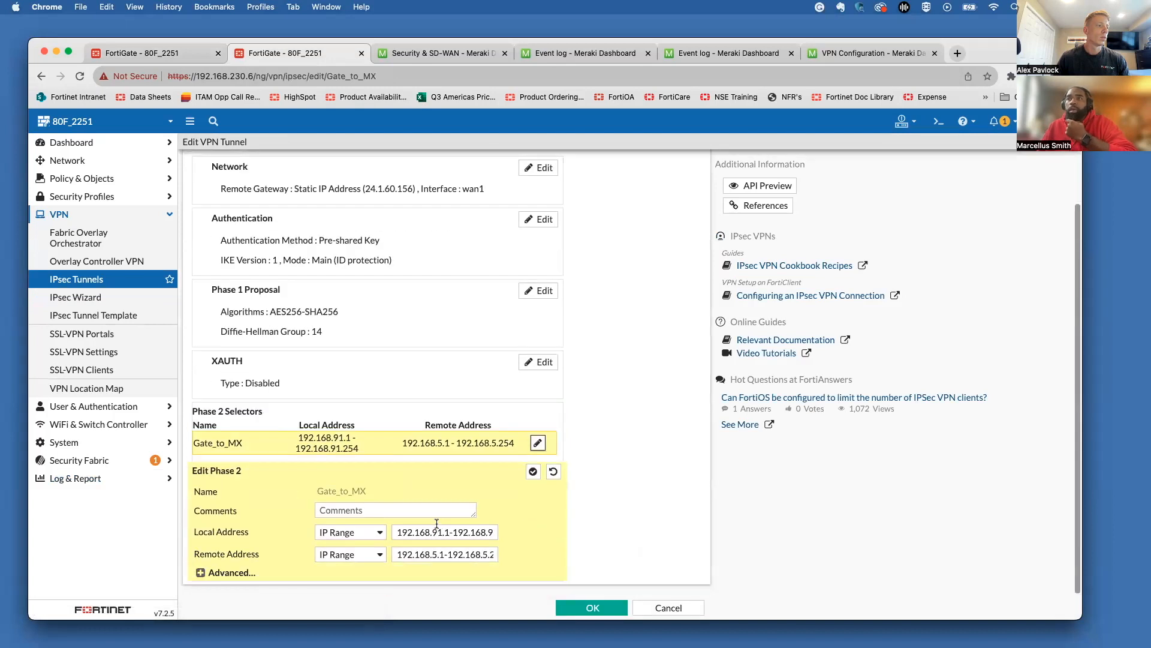
{"action": "left_click", "coordinate": [233, 574]}
{"action": "scroll", "coordinate": [264, 509], "scroll_direction": "down", "scroll_amount": 3}
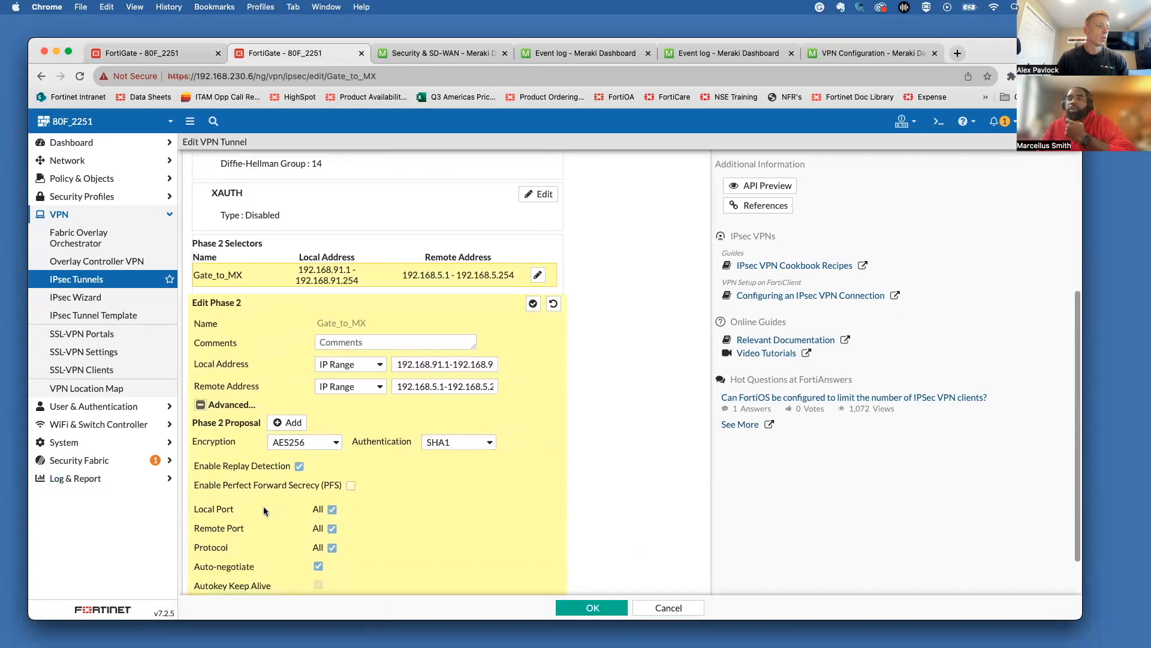
{"action": "scroll", "coordinate": [264, 509], "scroll_direction": "down", "scroll_amount": 2}
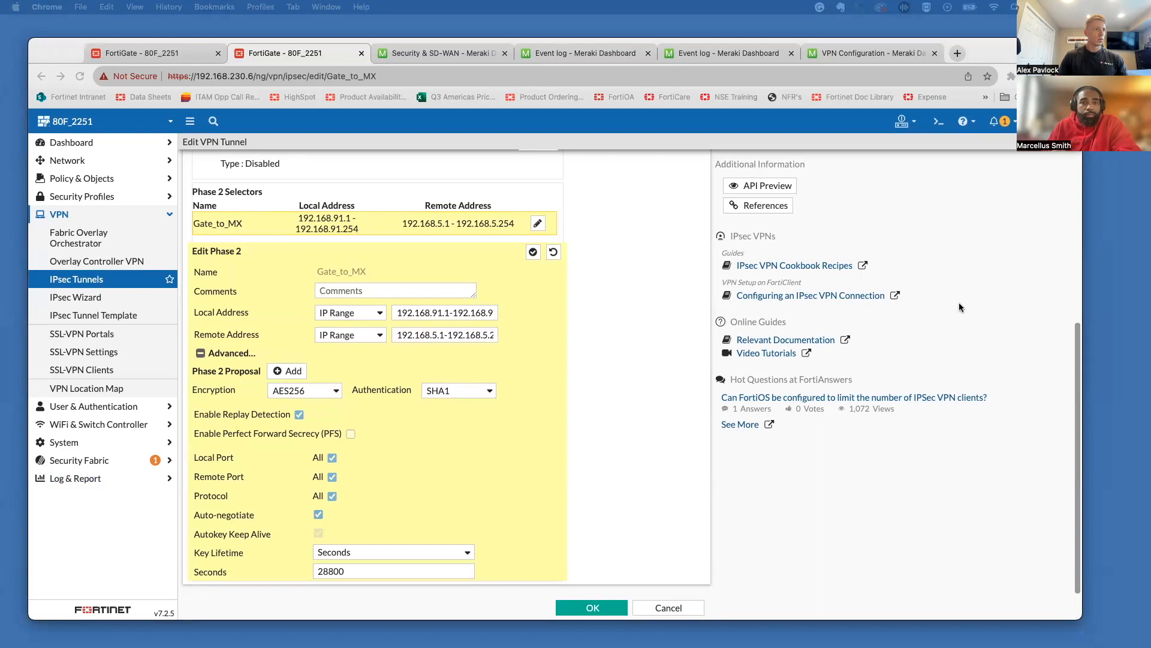
Step: Recheck the phase 2 local and remote address ranges, then save the Gate_to_MX tunnel
{"action": "left_click", "coordinate": [533, 251]}
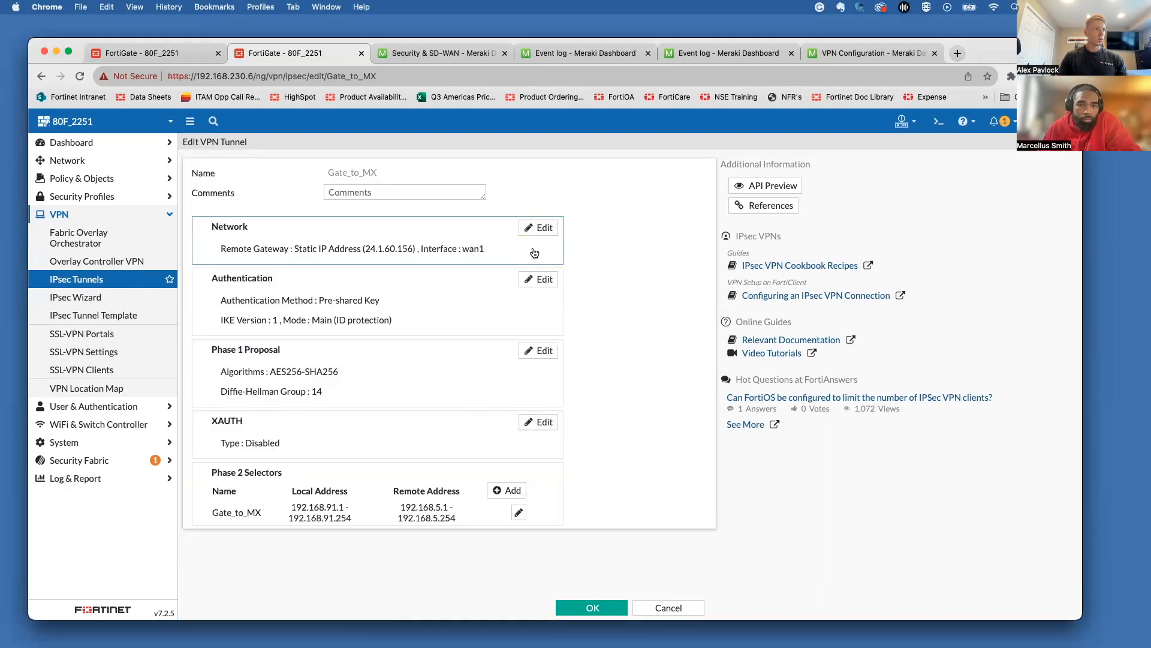
{"action": "left_click", "coordinate": [519, 514]}
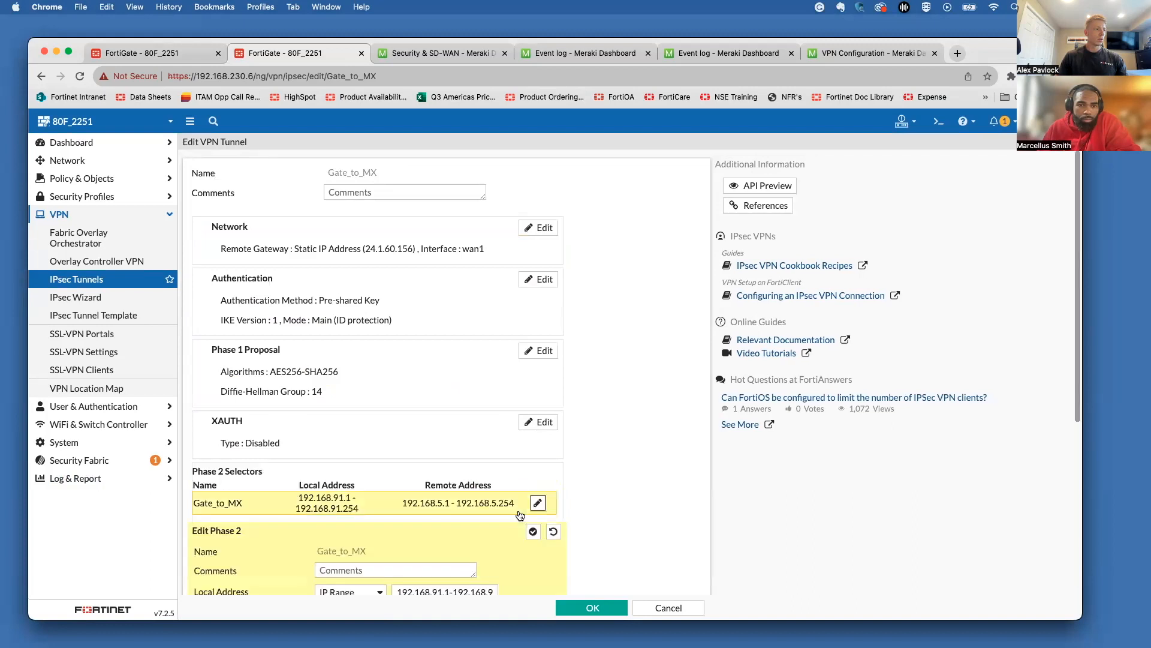
{"action": "scroll", "coordinate": [519, 515], "scroll_direction": "down", "scroll_amount": 2}
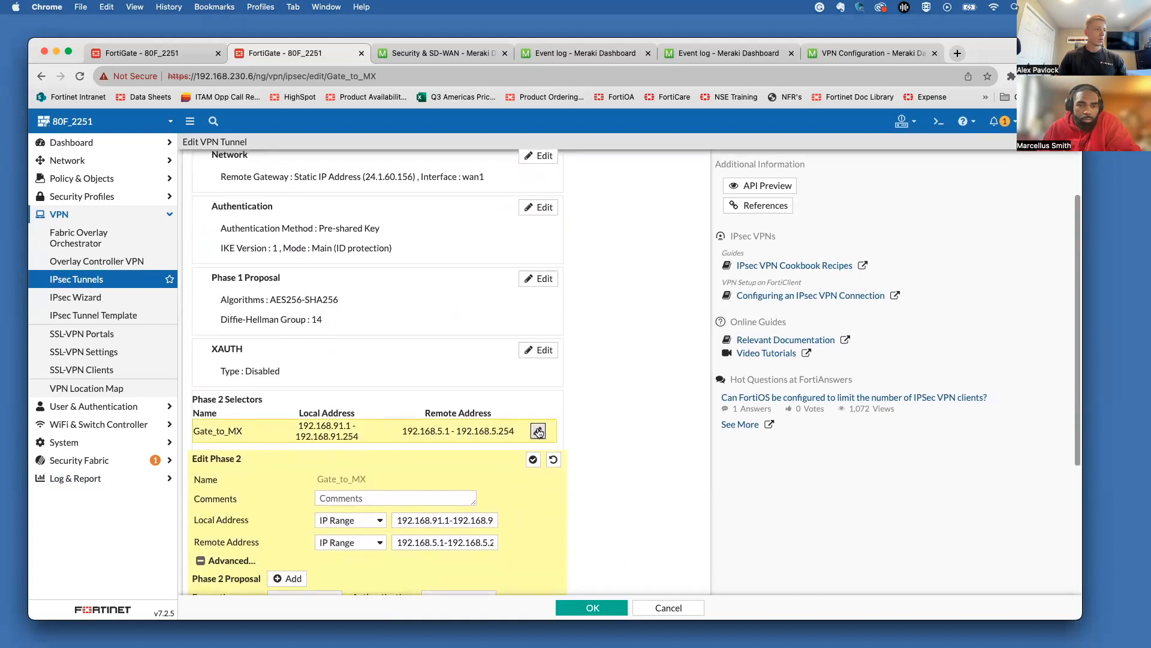
{"action": "scroll", "coordinate": [516, 499], "scroll_direction": "down", "scroll_amount": 1}
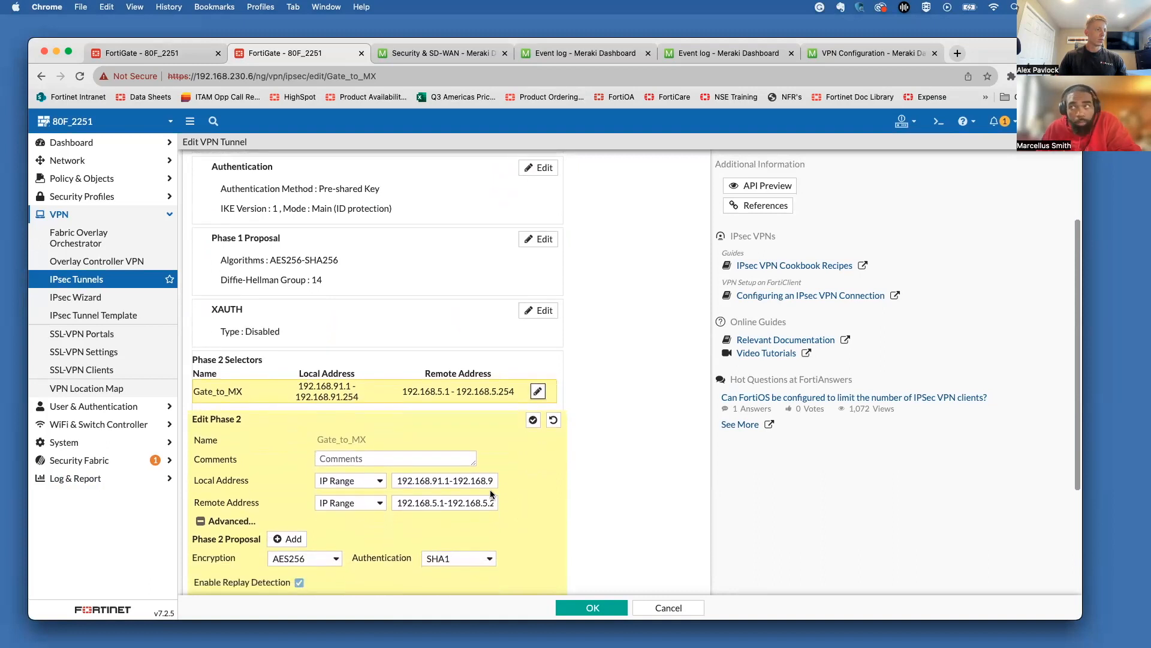
{"action": "left_click_drag", "start_coordinate": [462, 481], "coordinate": [489, 503]}
{"action": "left_click", "coordinate": [499, 486]}
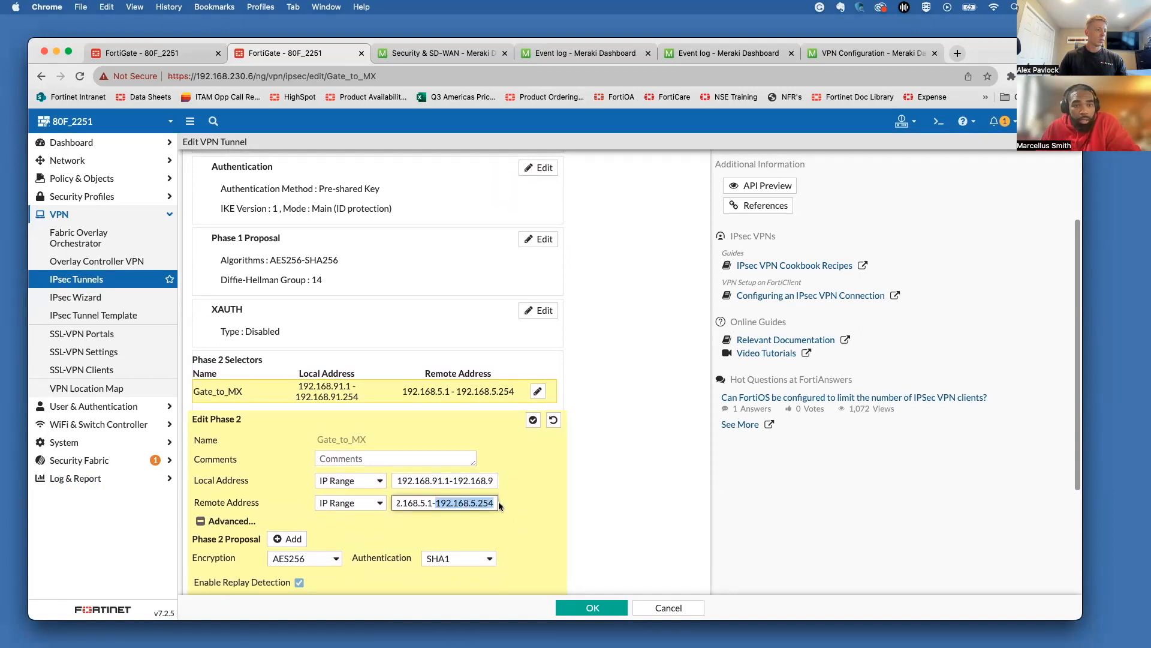
{"action": "left_click", "coordinate": [521, 498]}
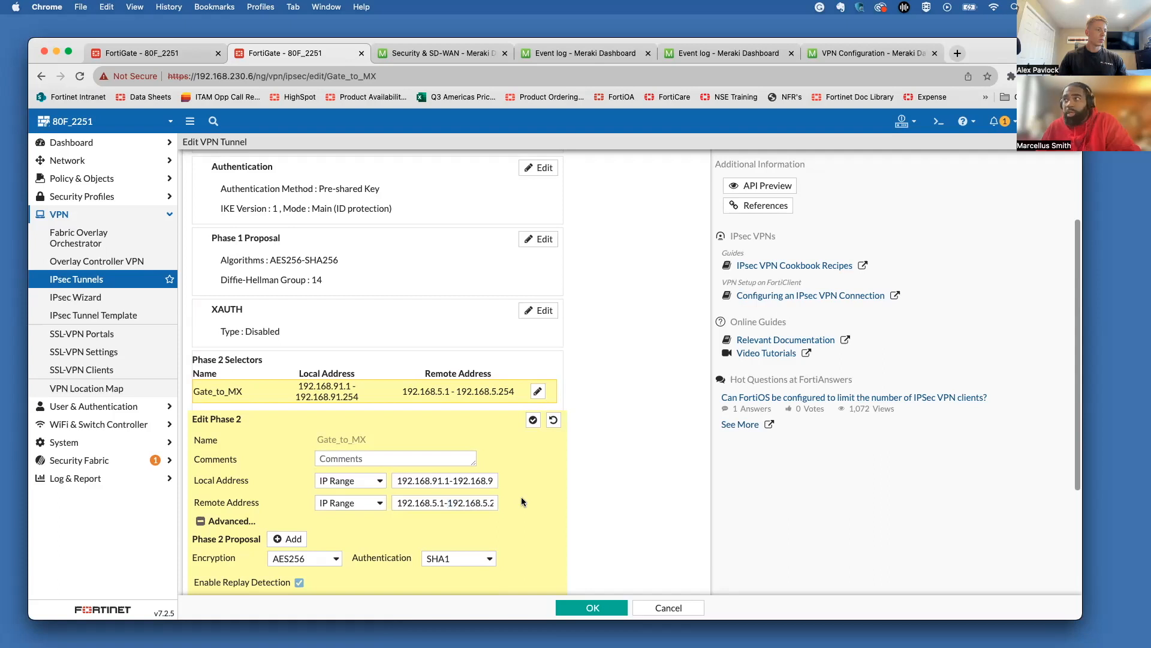
{"action": "left_click", "coordinate": [591, 608]}
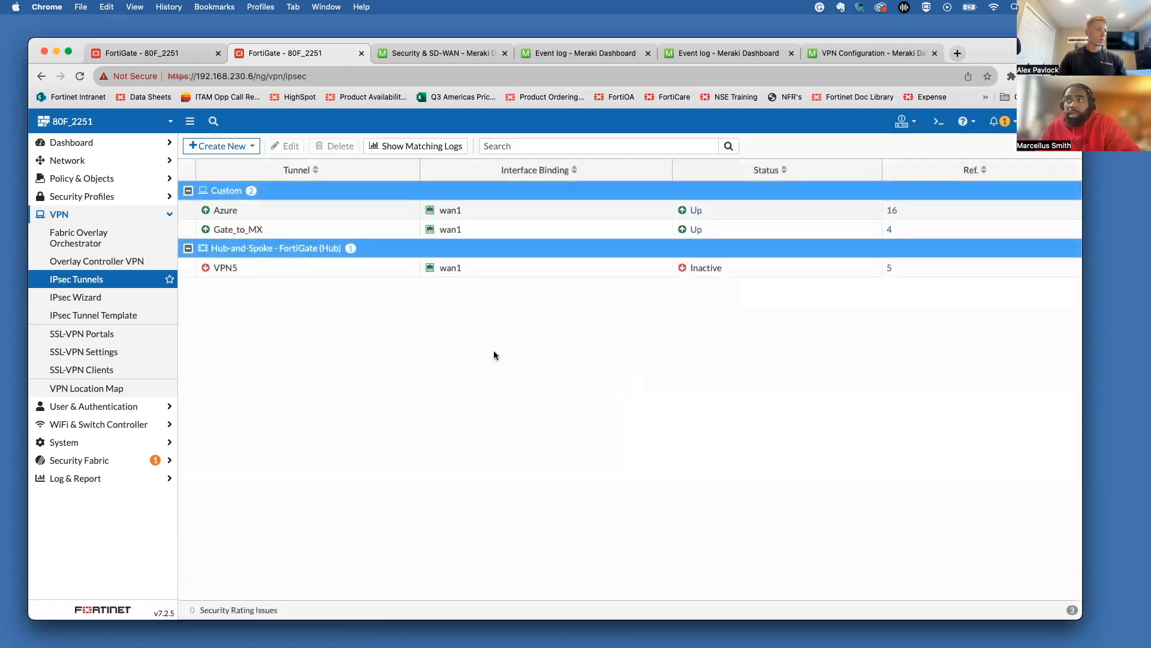
Step: Return to the VPN event log and refresh it twice for the latest Gate_to_MX entries
{"action": "left_click", "coordinate": [482, 229]}
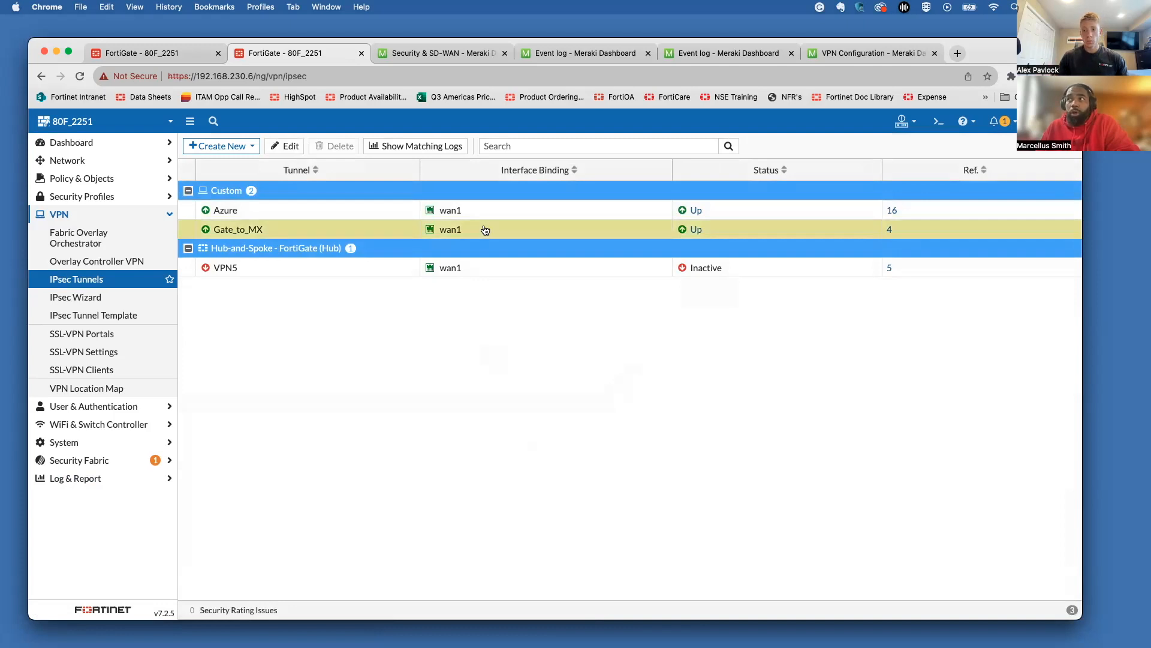
{"action": "left_click", "coordinate": [415, 146]}
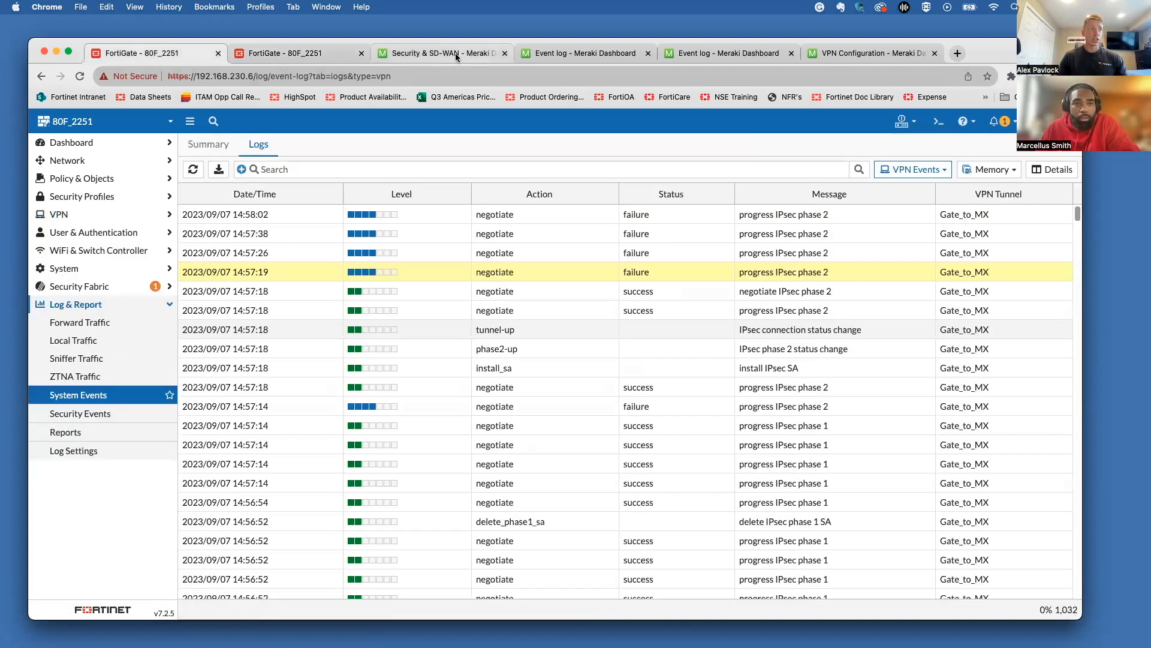
{"action": "left_click", "coordinate": [193, 171]}
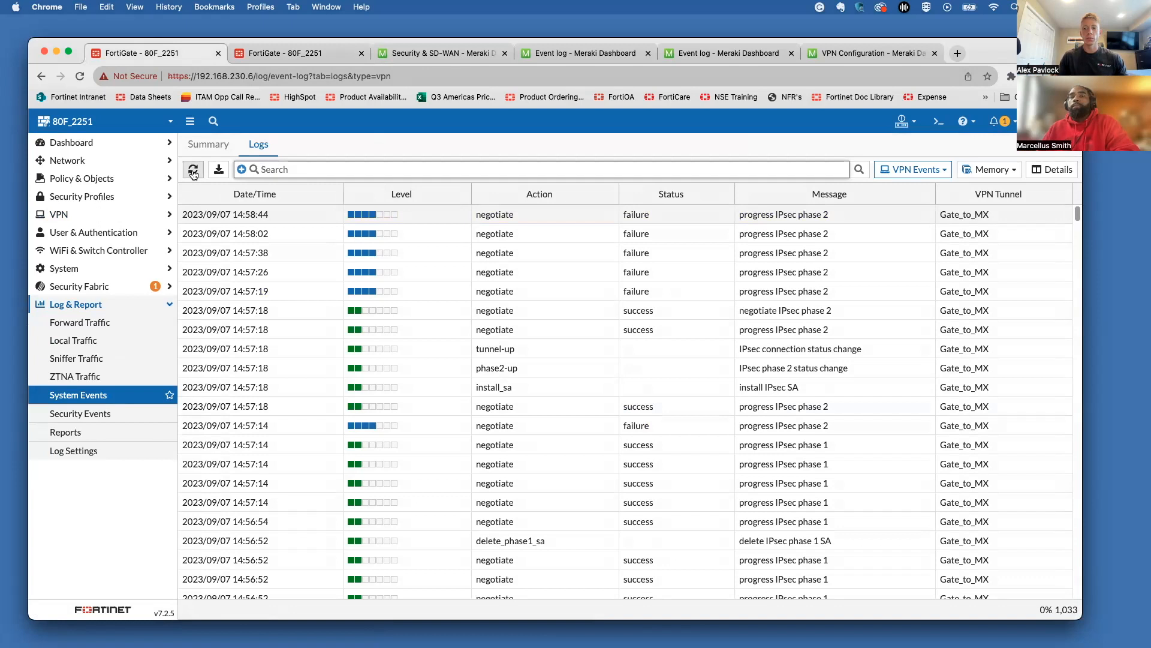
{"action": "left_click", "coordinate": [193, 173]}
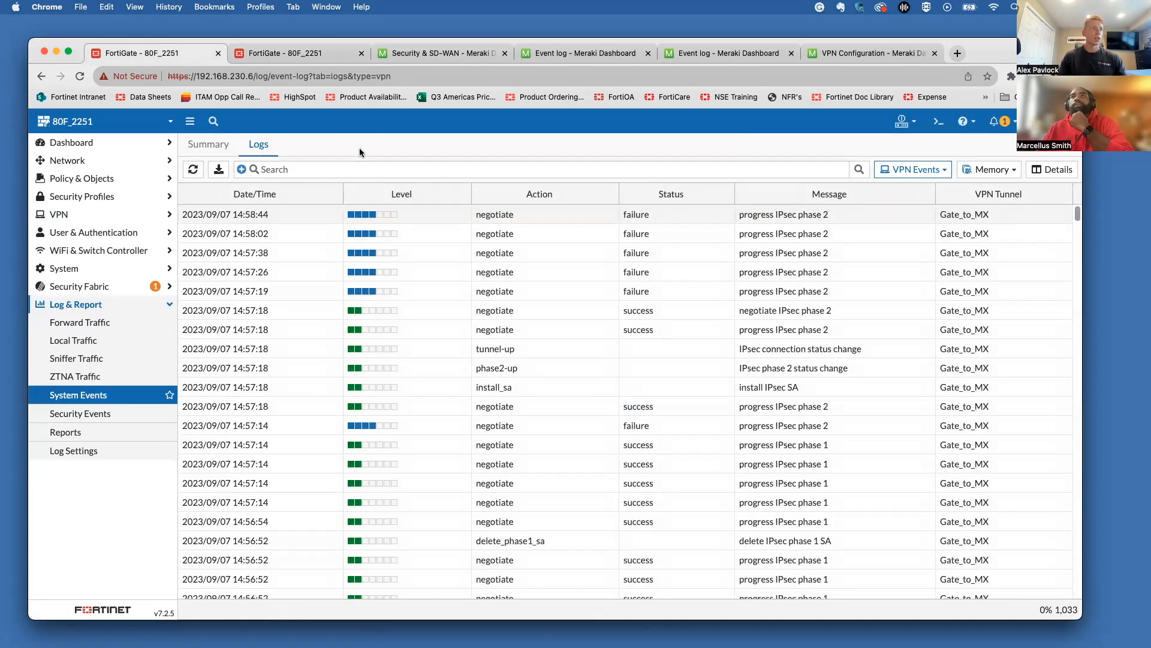
Step: Check the IPsec monitor, then view the IPsec tunnel list showing Gate_to_MX Up on wan1
{"action": "left_click", "coordinate": [331, 76]}
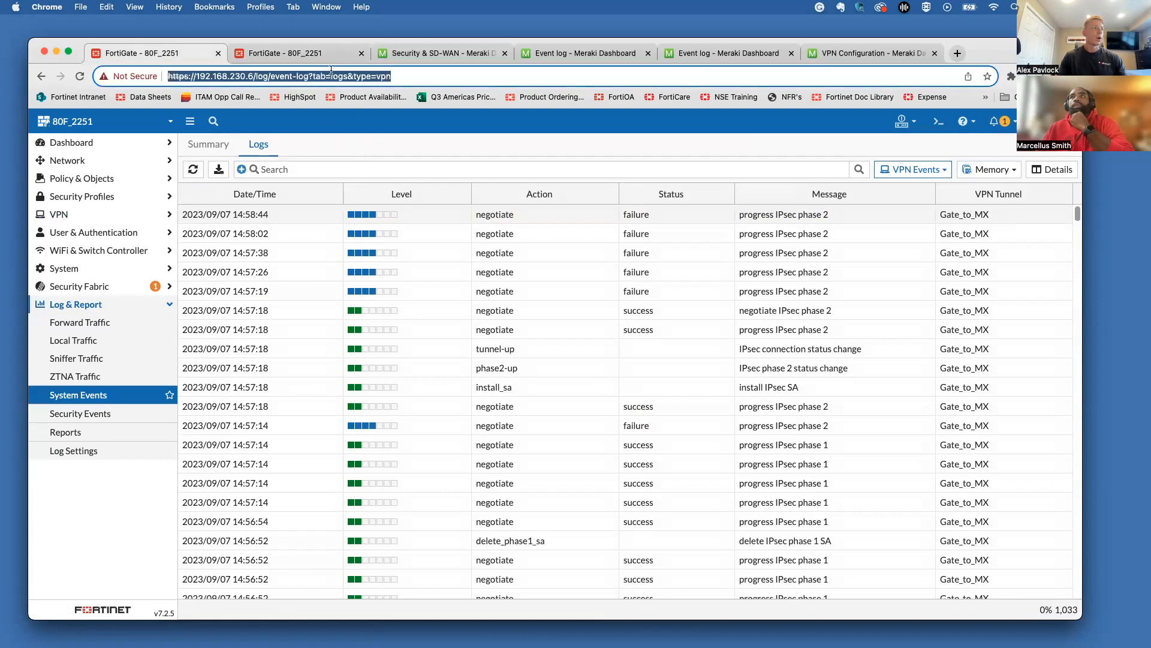
{"action": "left_click", "coordinate": [92, 142]}
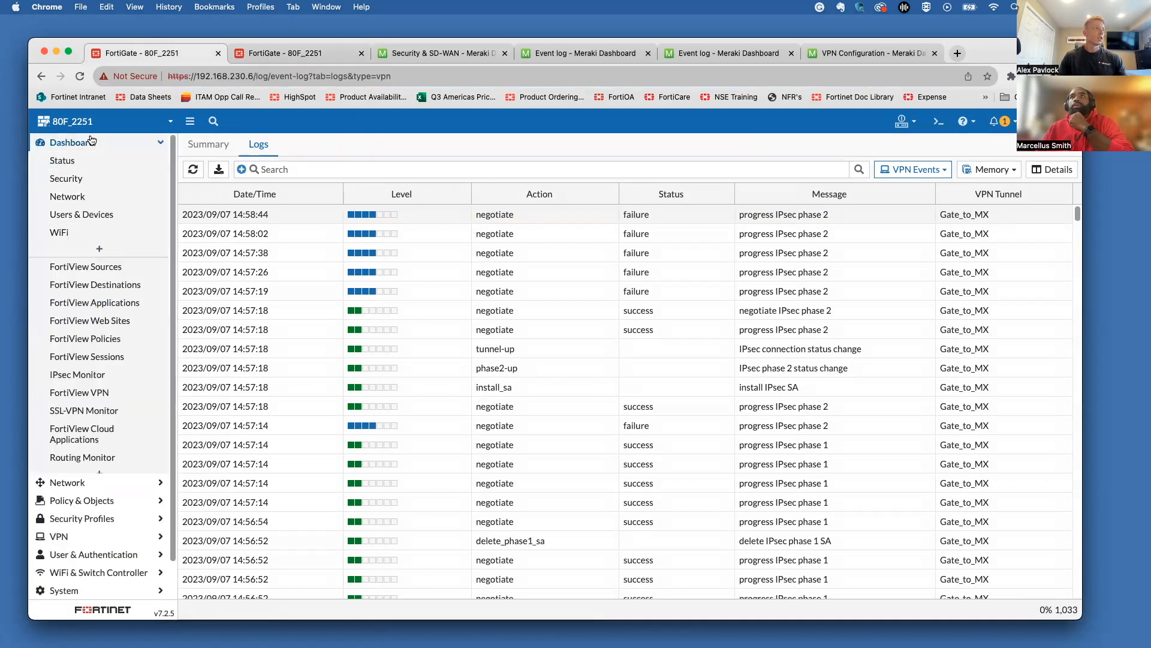
{"action": "left_click", "coordinate": [93, 411]}
{"action": "left_click", "coordinate": [91, 375]}
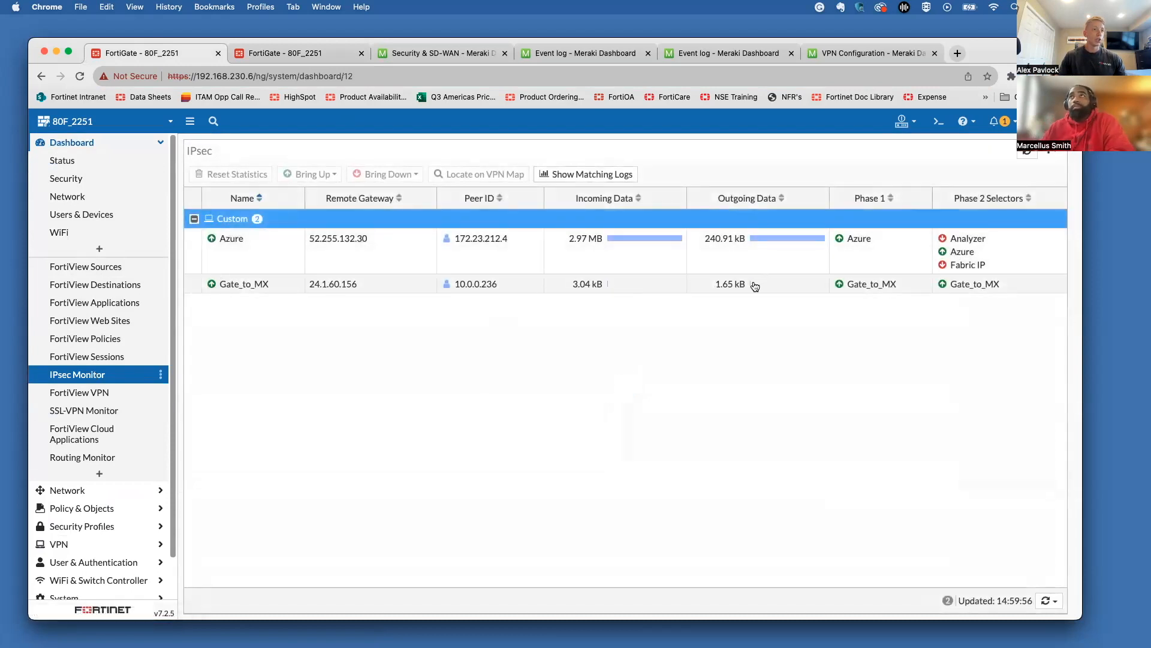
{"action": "left_click", "coordinate": [137, 547]}
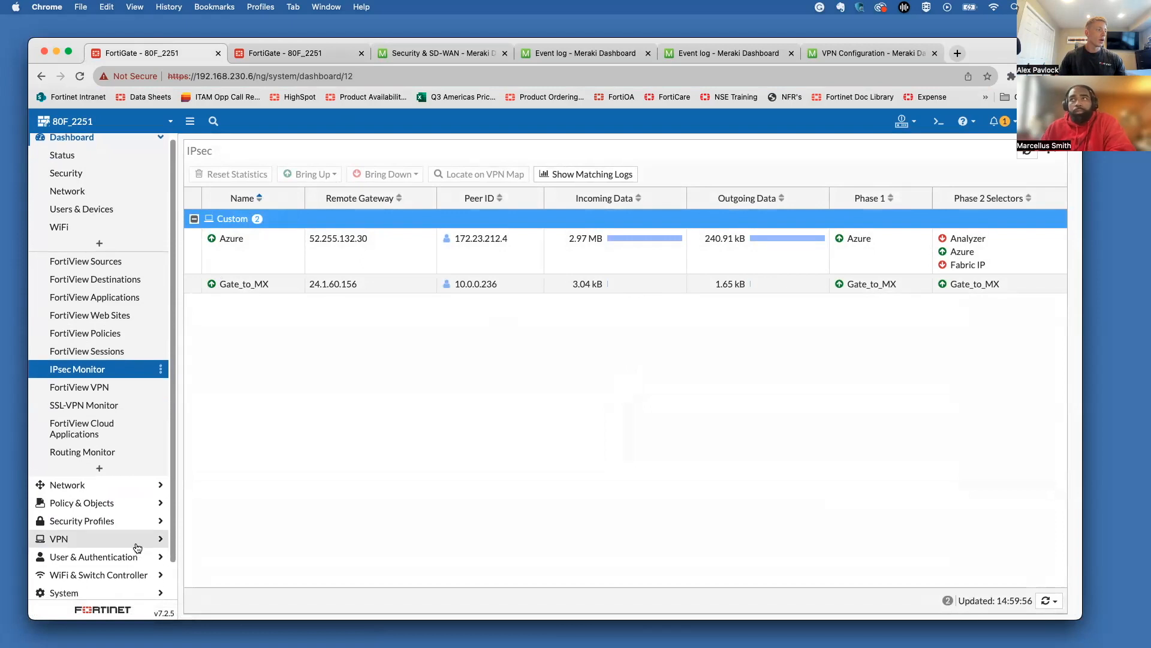
{"action": "left_click", "coordinate": [86, 286]}
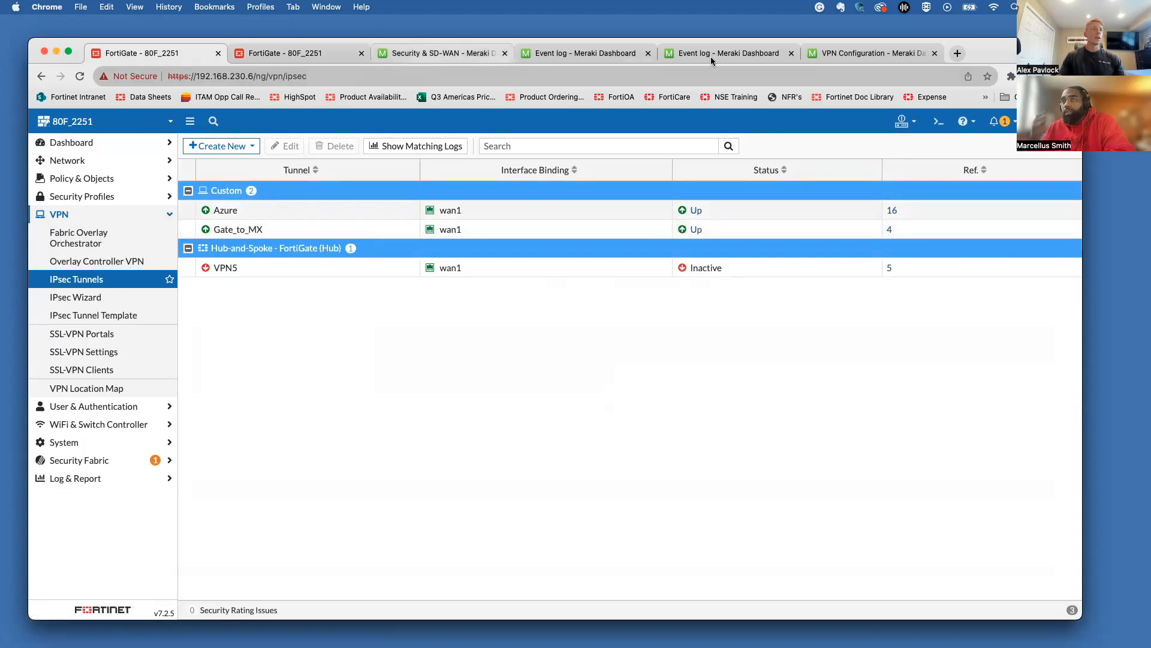
Step: Watch the MX67's ping to 192.168.91.1 in Meraki, running at 0% loss and 15 ms
{"action": "left_click", "coordinate": [831, 54]}
{"action": "mouse_move", "coordinate": [96, 358]}
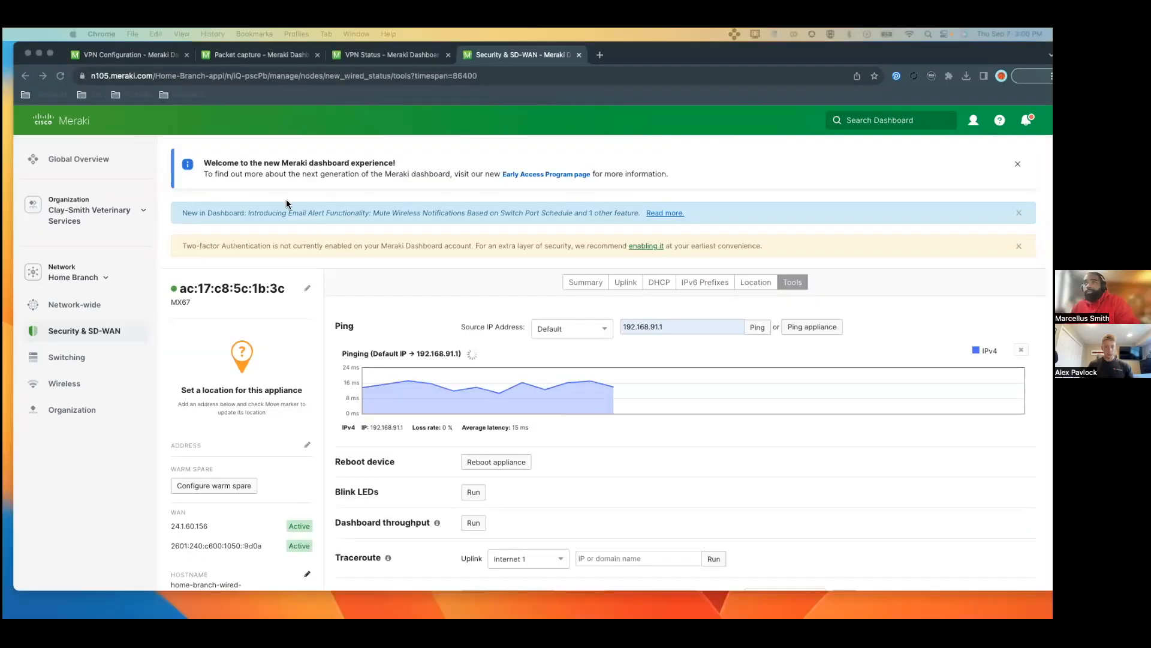
{"action": "mouse_move", "coordinate": [137, 339]}
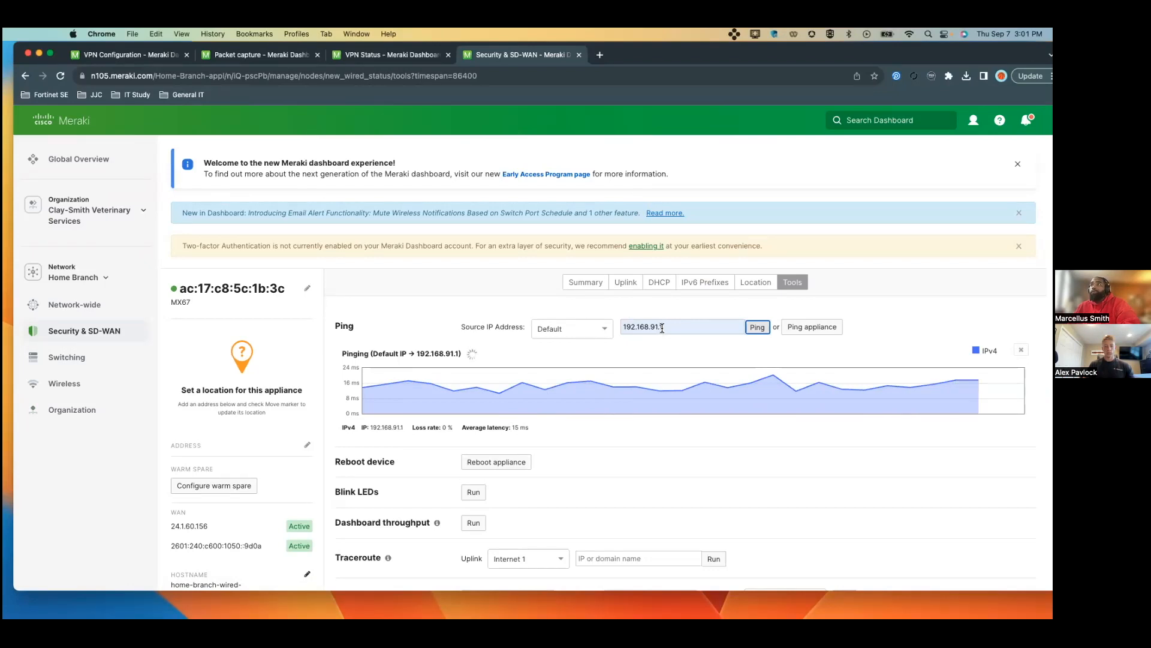
{"action": "mouse_move", "coordinate": [50, 332]}
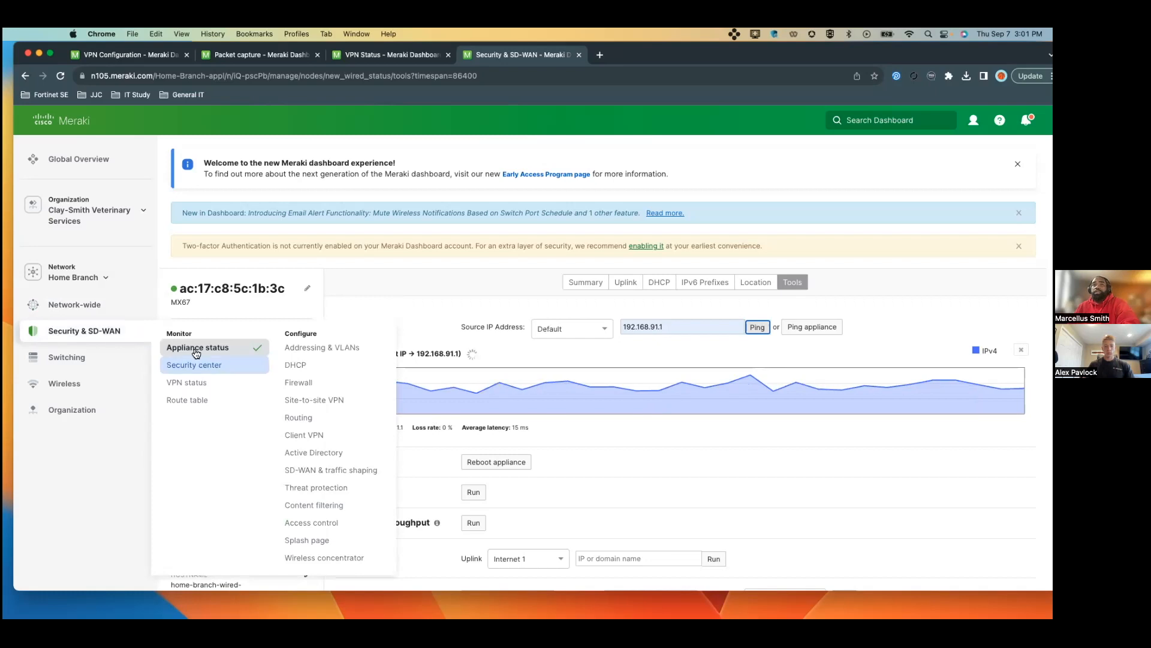
Step: Open VPN status in a new tab and list the IKEv1 non-Meraki peer for 192.168.91.0/24
{"action": "right_click", "coordinate": [199, 383]}
{"action": "left_click", "coordinate": [223, 390]}
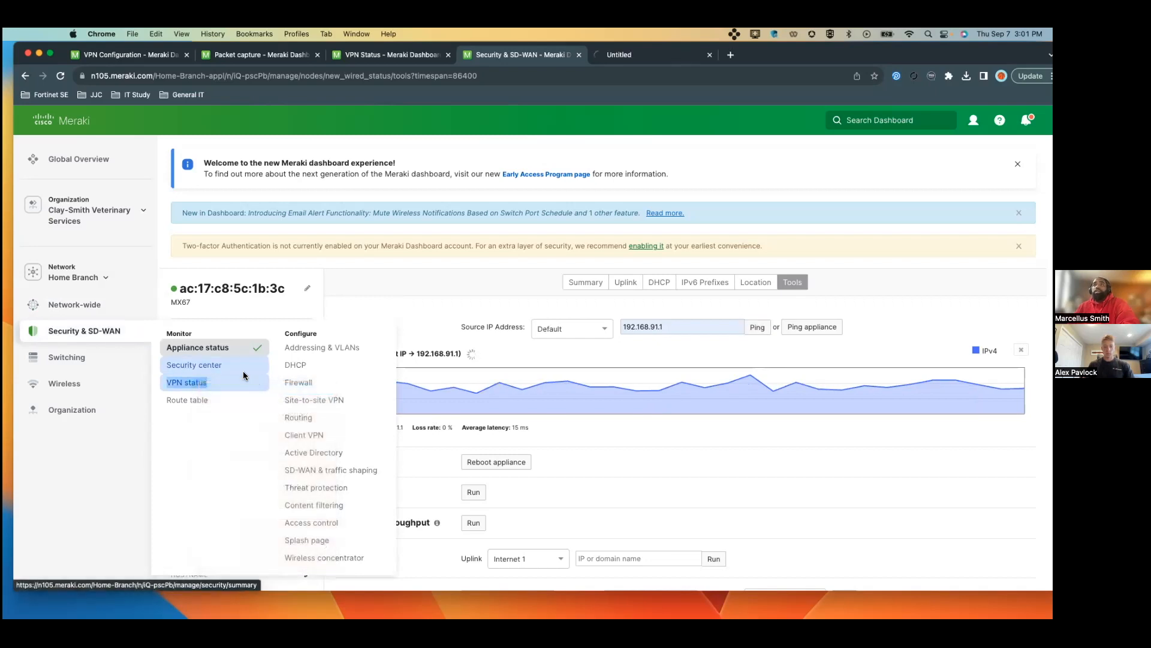
{"action": "left_click", "coordinate": [659, 59]}
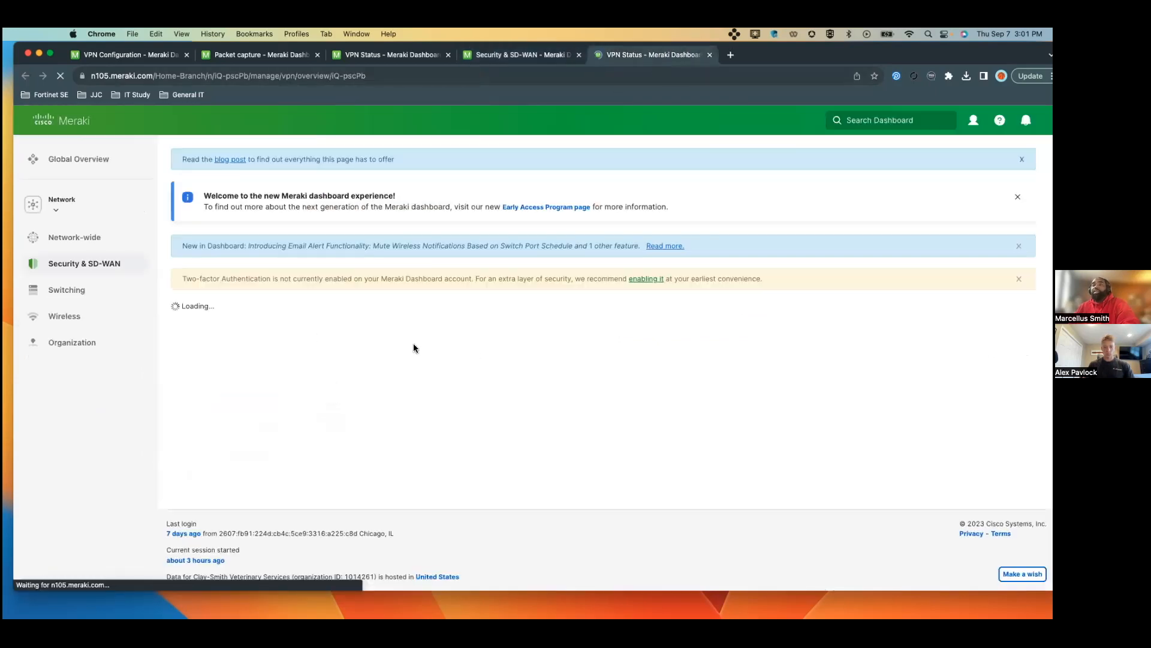
{"action": "left_click", "coordinate": [366, 556]}
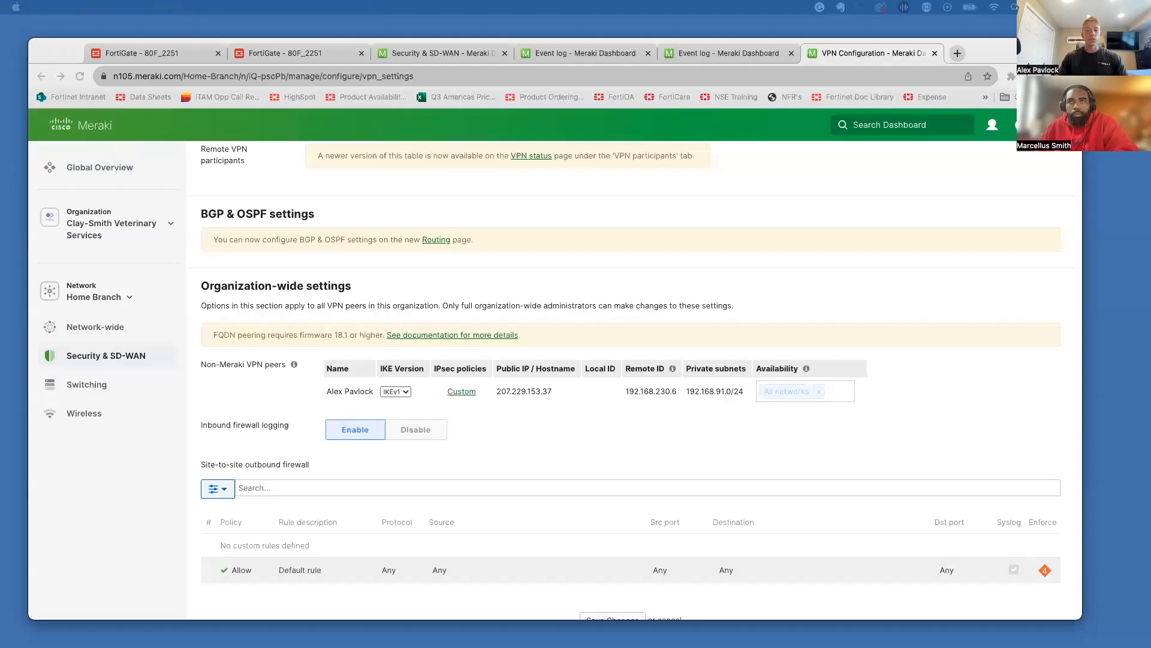
Step: Show the Home Branch VPN status with non-Meraki peer 207.229.153.37 for 192.168.91.0/24 connected
{"action": "mouse_move", "coordinate": [92, 355]}
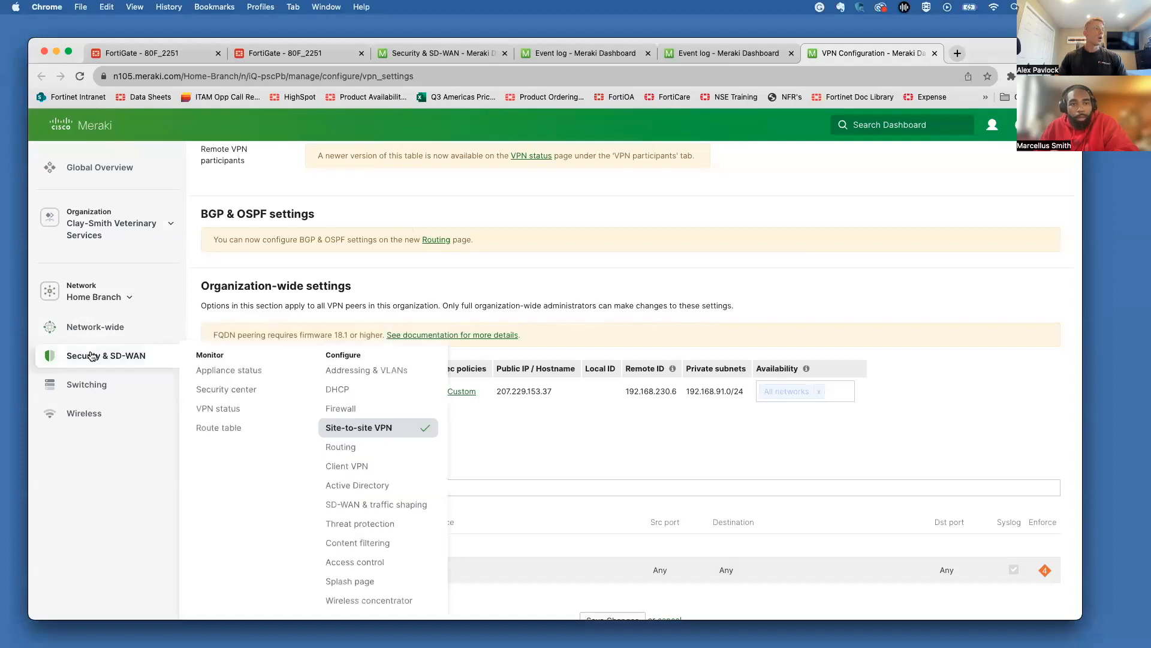
{"action": "left_click", "coordinate": [231, 416]}
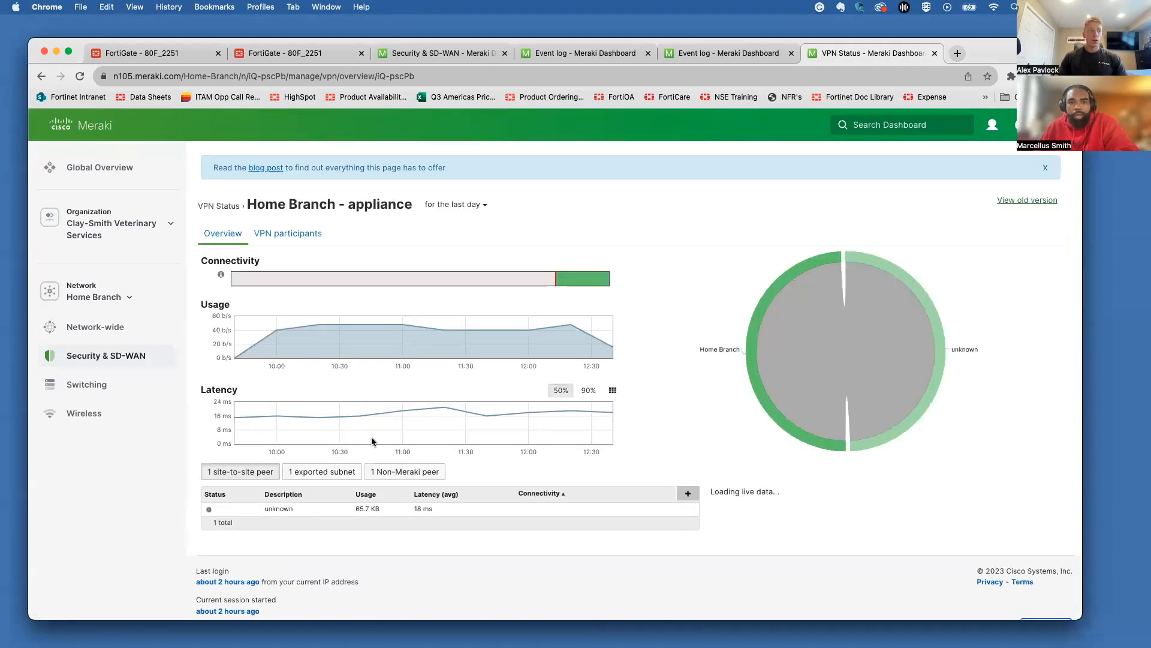
{"action": "left_click", "coordinate": [399, 472]}
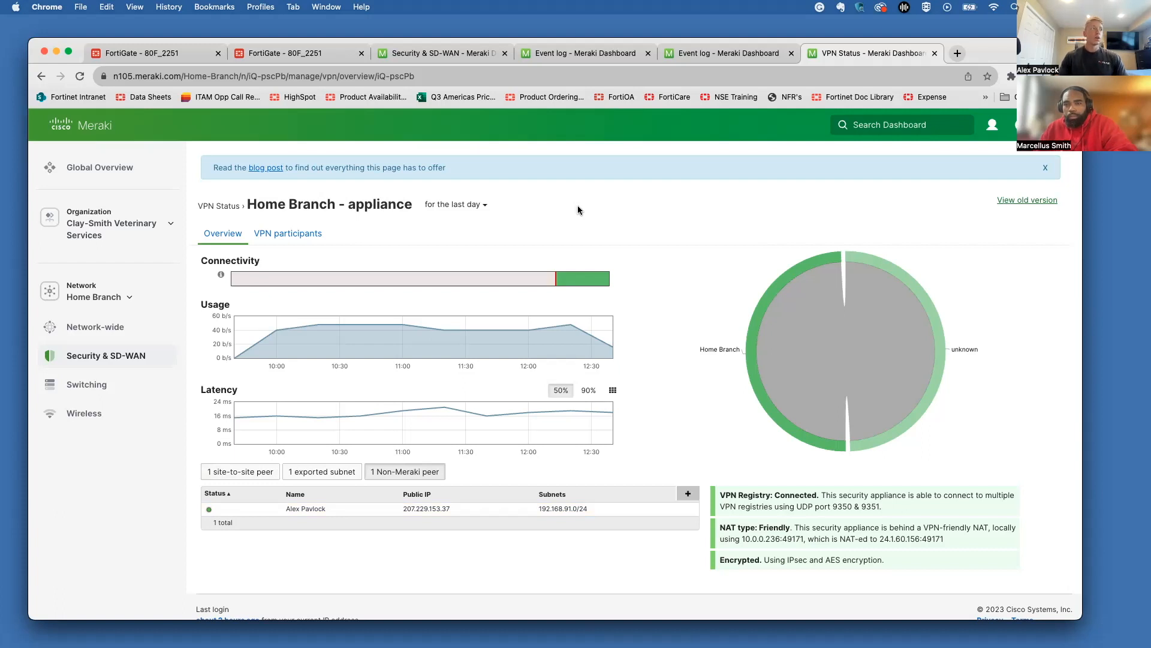
{"action": "mouse_move", "coordinate": [135, 329]}
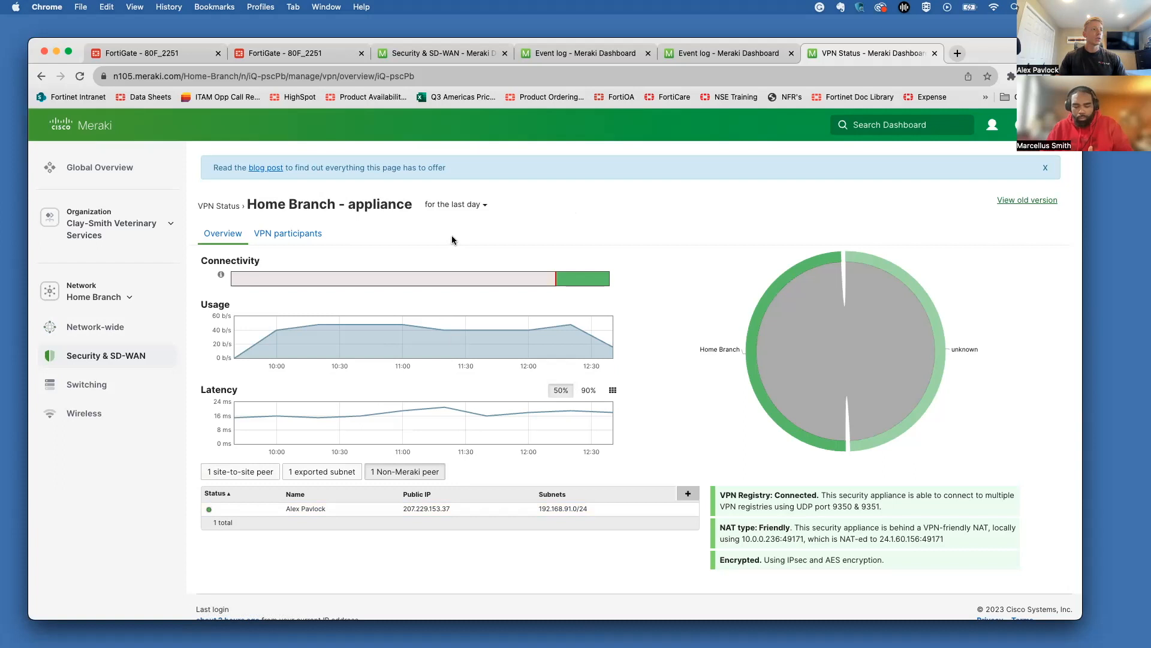
Step: Open Packet capture in a new tab and start a capture on the security appliance
{"action": "right_click", "coordinate": [240, 386]}
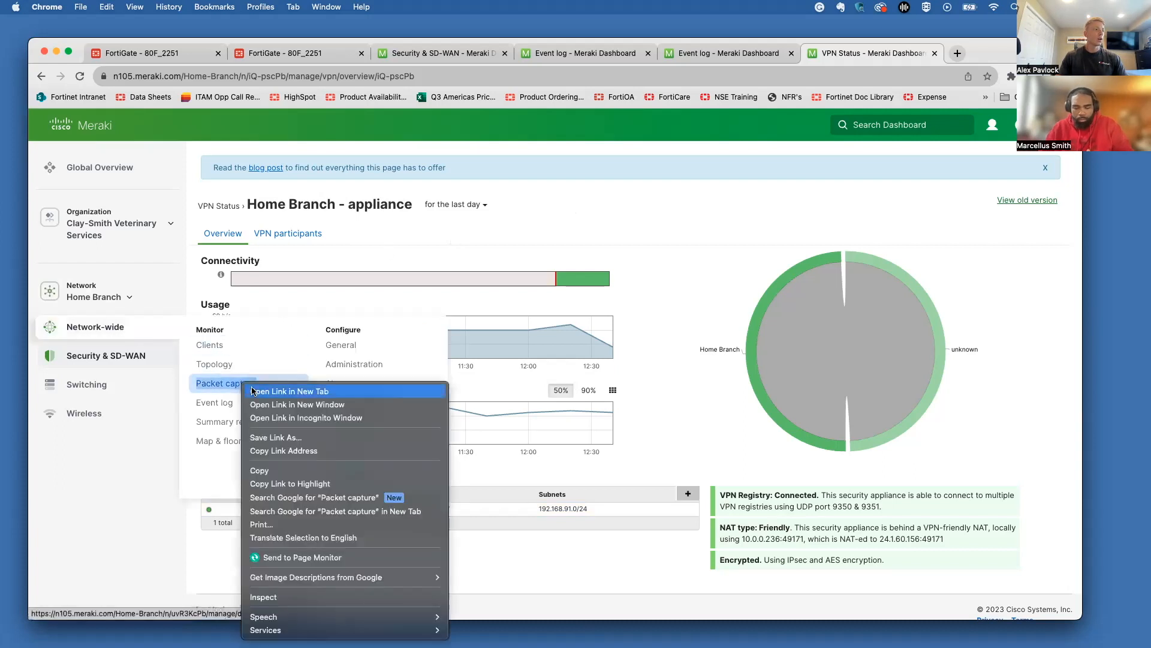
{"action": "left_click", "coordinate": [259, 391]}
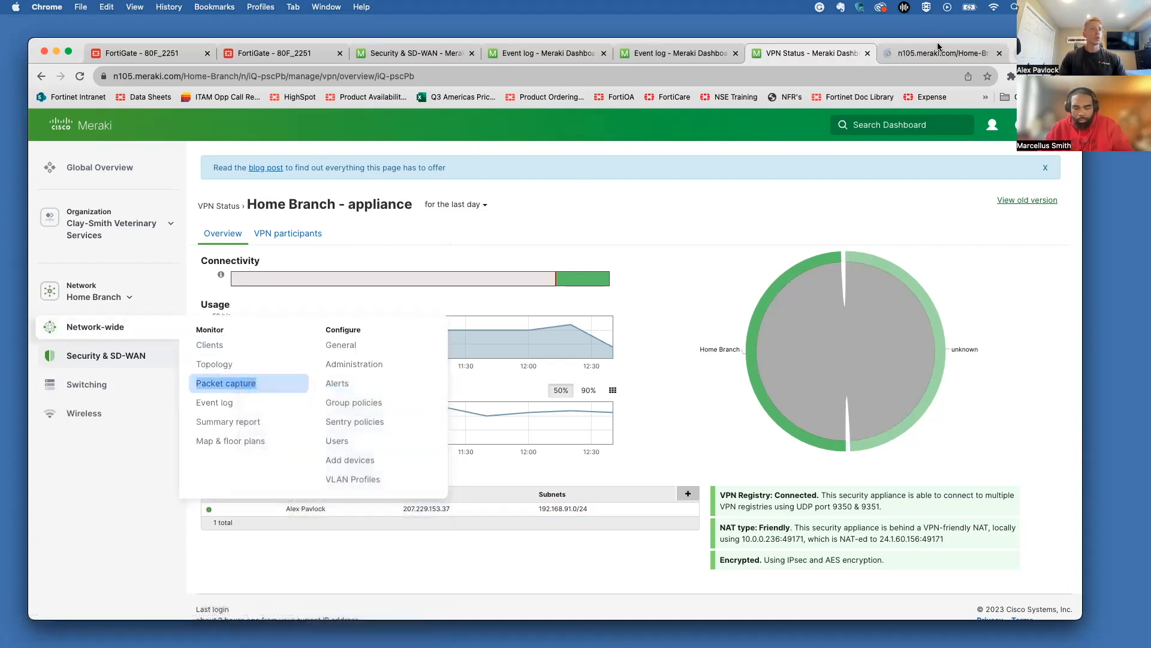
{"action": "key", "text": "ctrl+Tab"}
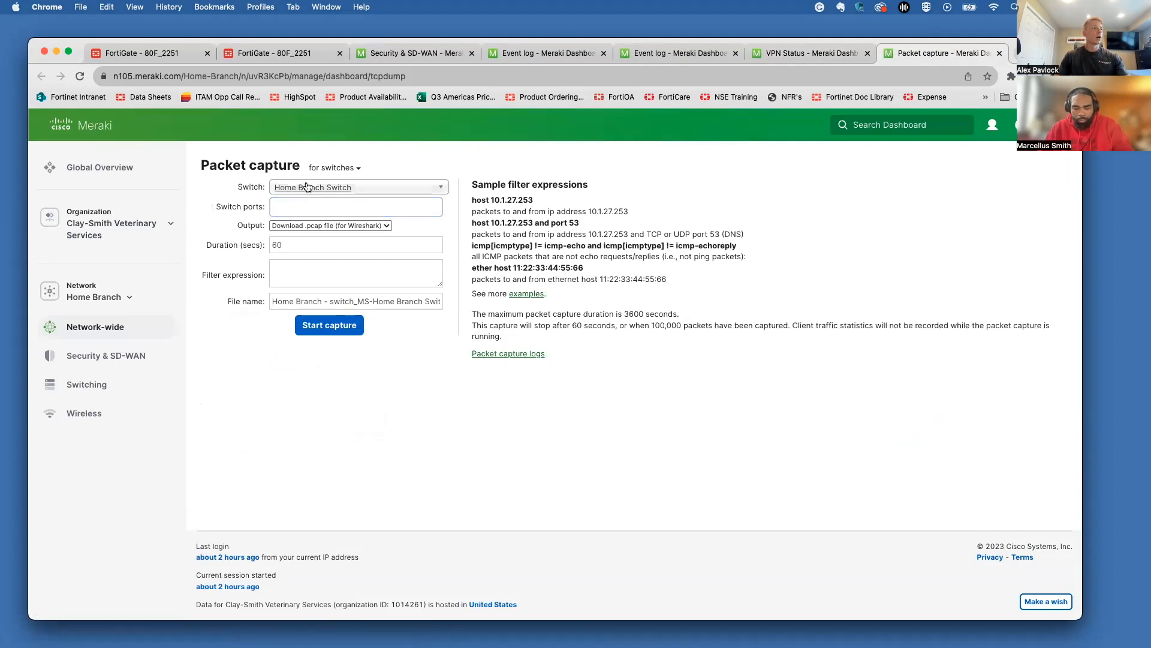
{"action": "left_click", "coordinate": [334, 168]}
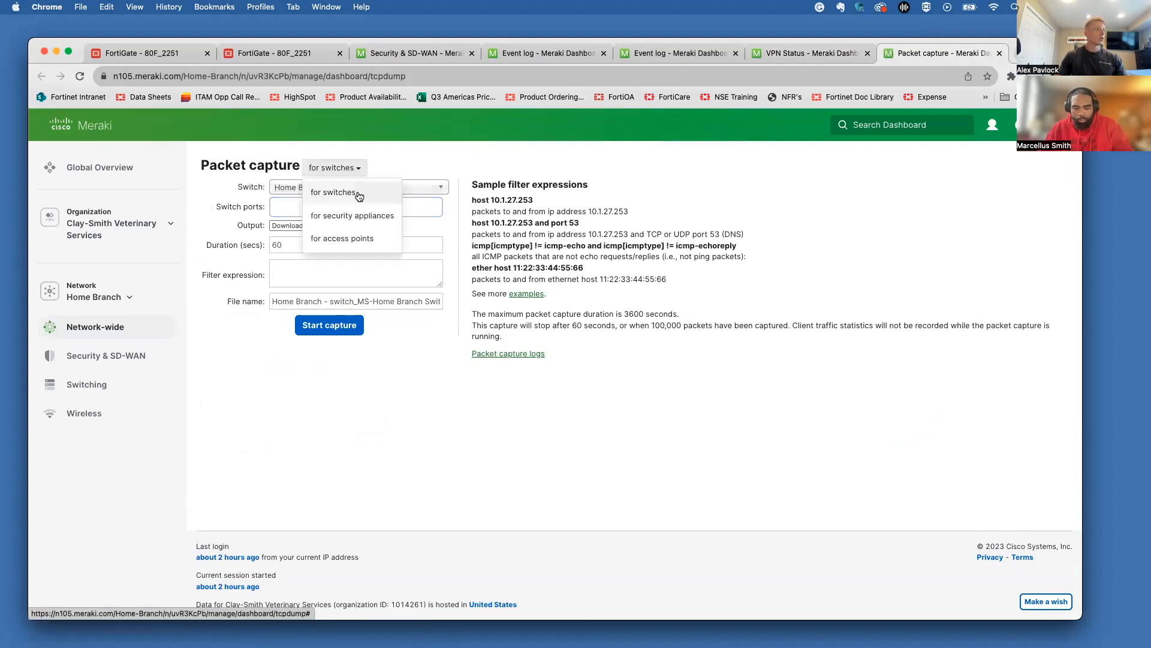
{"action": "left_click", "coordinate": [351, 213]}
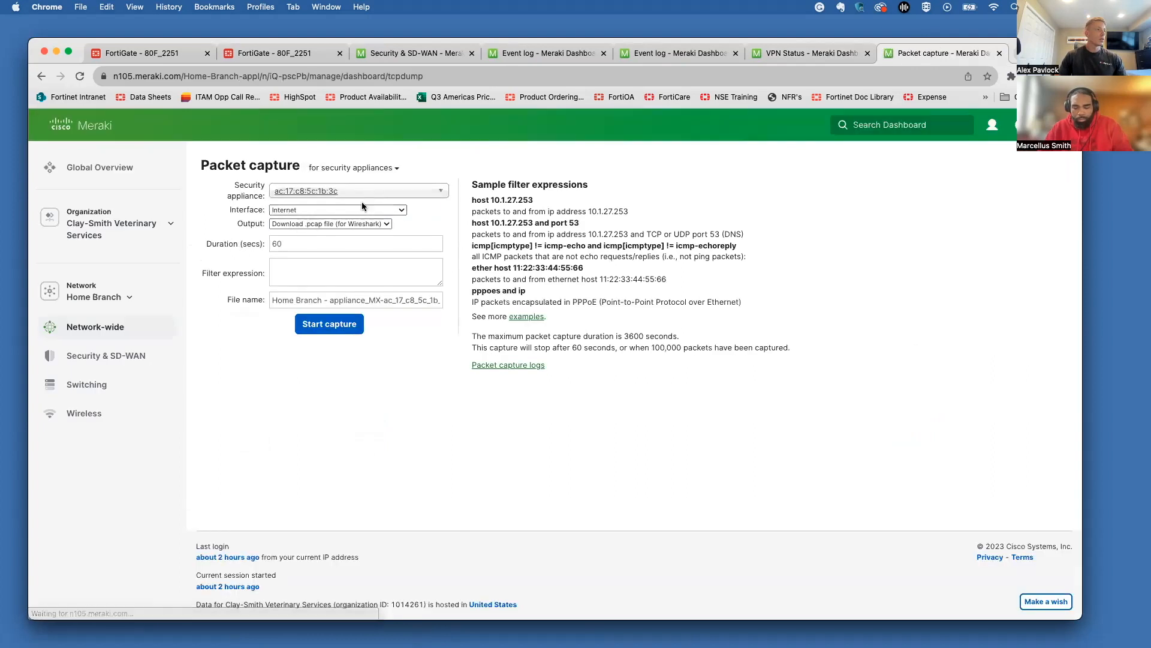
{"action": "left_click", "coordinate": [339, 327]}
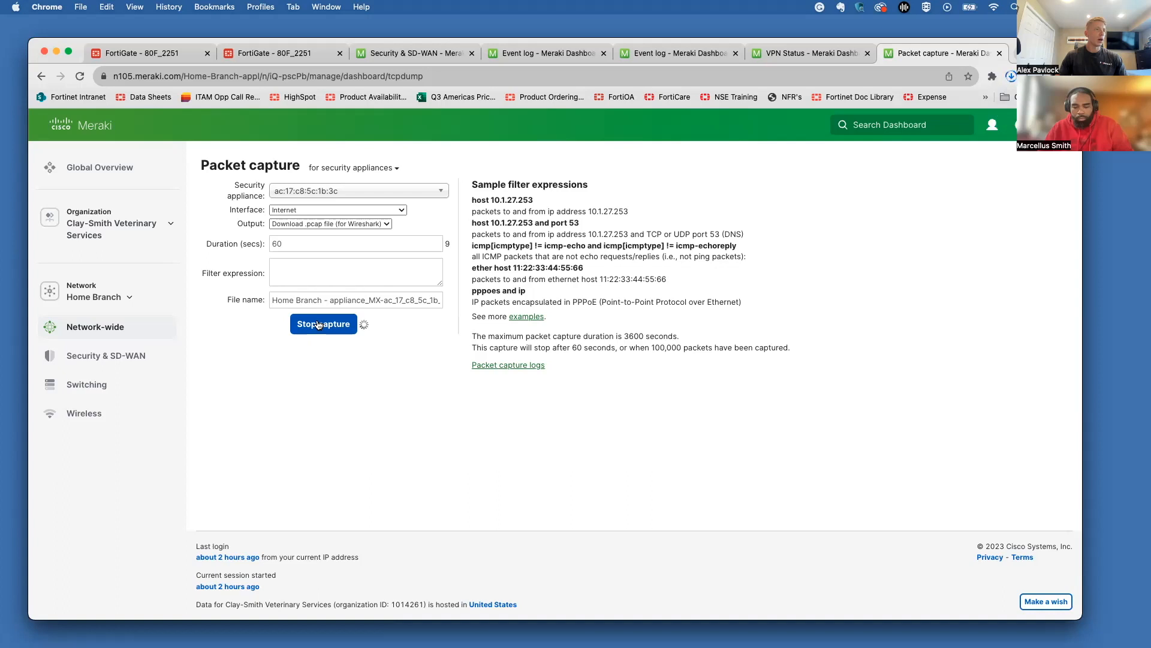
{"action": "left_click", "coordinate": [664, 55]}
Step: Filter the Meraki event log to include All Non-Meraki / Client VPN events
{"action": "mouse_move", "coordinate": [84, 334]}
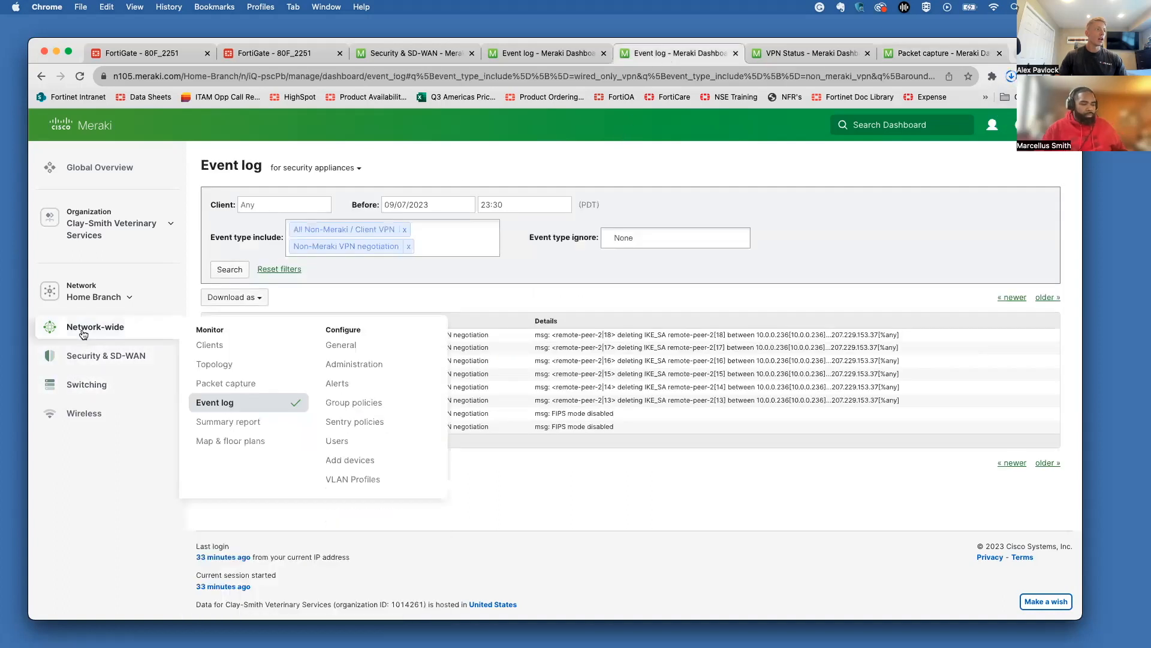
{"action": "left_click", "coordinate": [229, 405]}
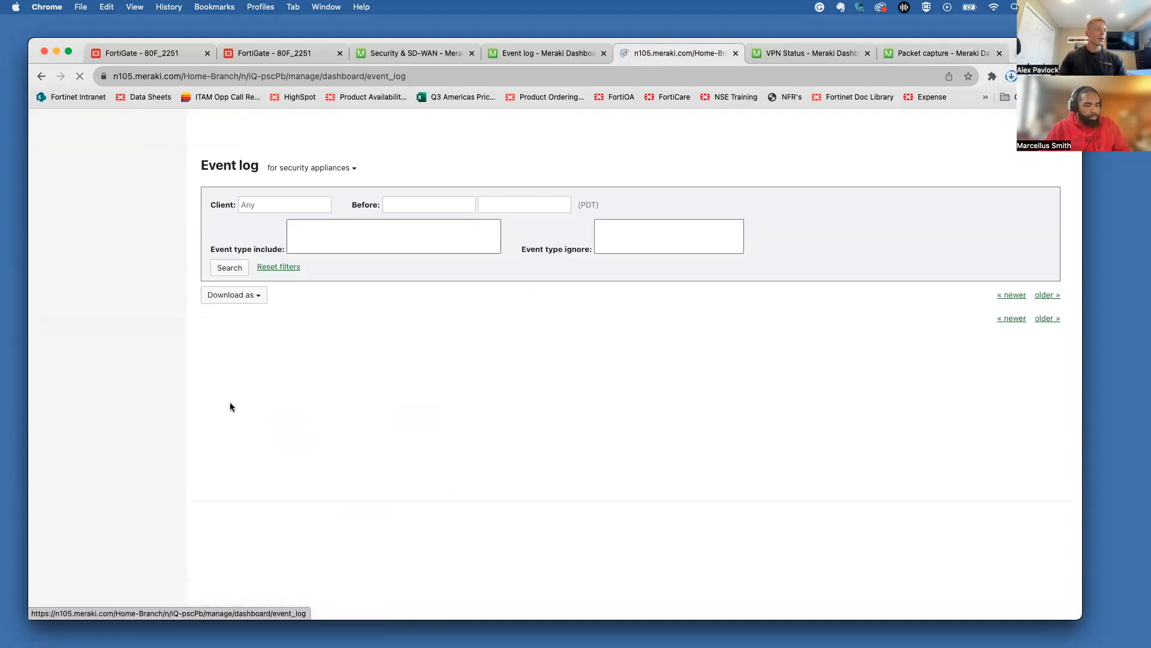
{"action": "left_click", "coordinate": [339, 231]}
{"action": "type", "text": "vpn"}
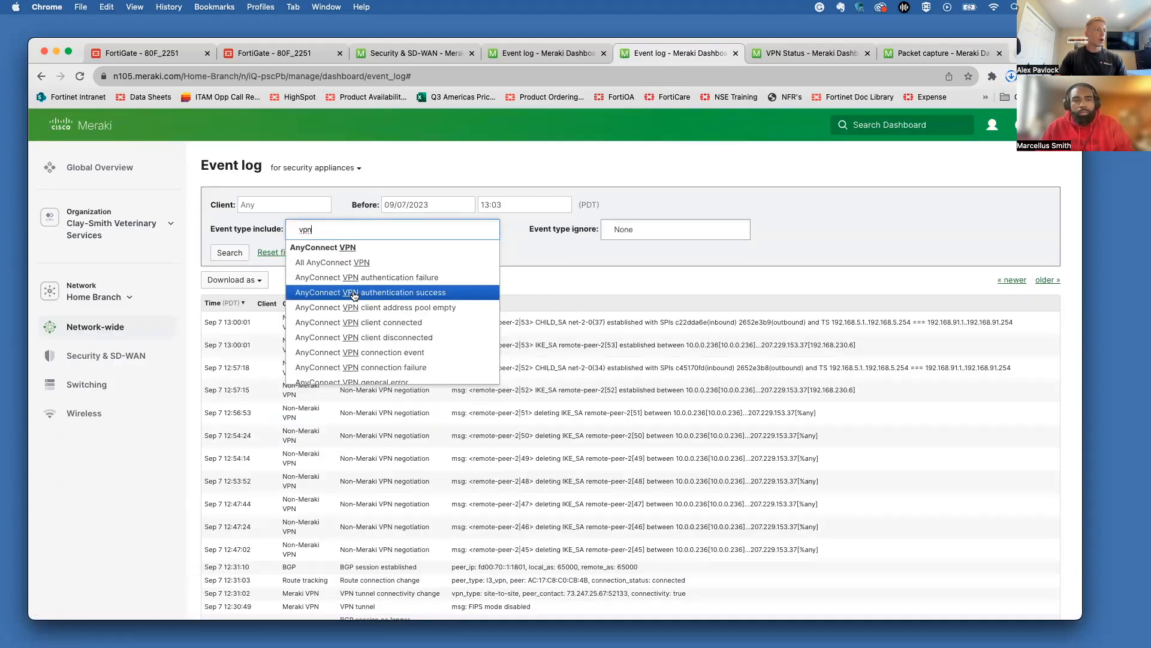
{"action": "scroll", "coordinate": [354, 295], "scroll_direction": "down", "scroll_amount": 5}
{"action": "left_click", "coordinate": [352, 286]}
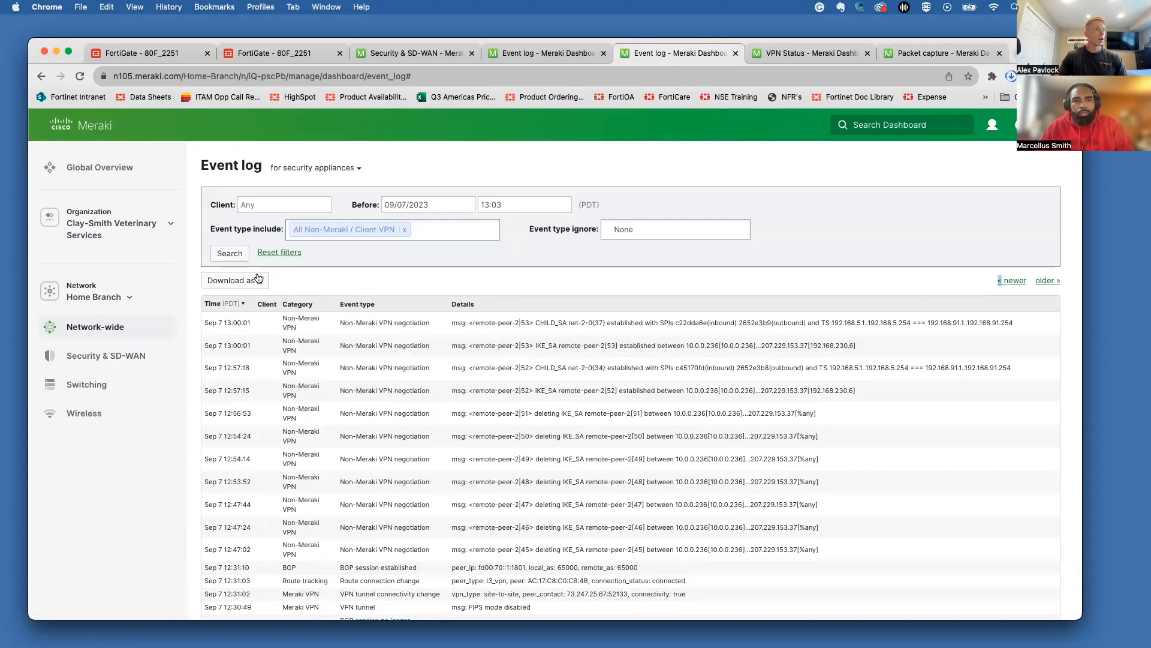
{"action": "left_click", "coordinate": [229, 253]}
Step: Change the event log cutoff time to 09/07/2023 23:30 and search
{"action": "left_click_drag", "start_coordinate": [538, 204], "coordinate": [435, 202]}
{"action": "key", "text": "BackSpace"}
{"action": "scroll", "coordinate": [504, 258], "scroll_direction": "down", "scroll_amount": 15}
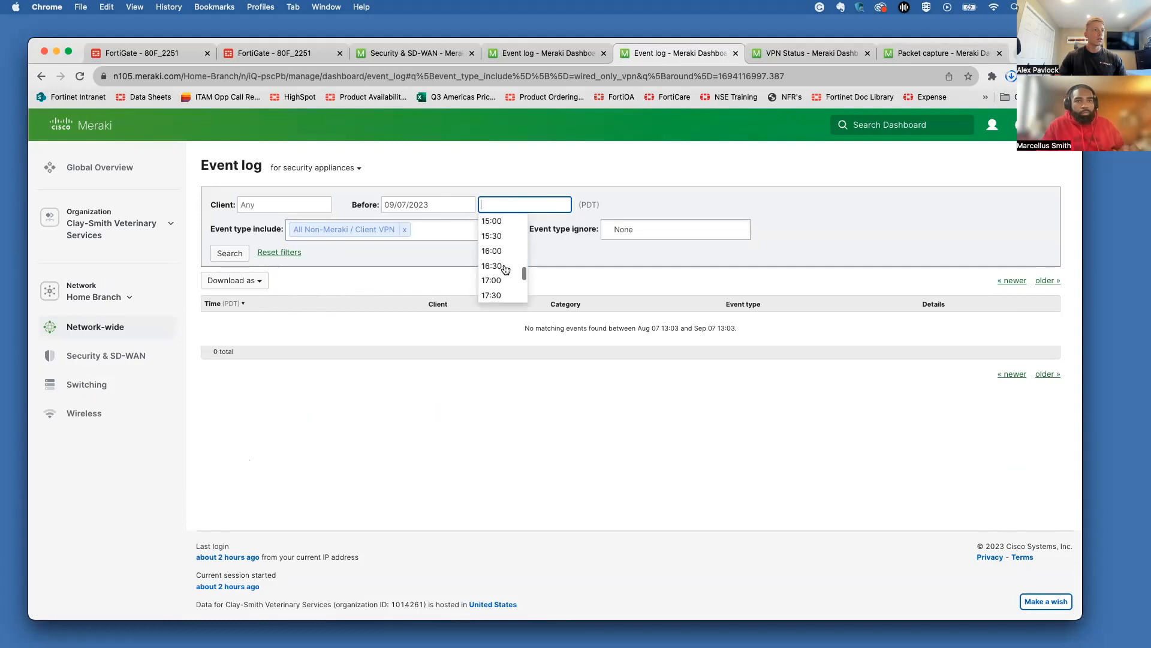
{"action": "left_click", "coordinate": [502, 295]}
{"action": "left_click", "coordinate": [230, 253]}
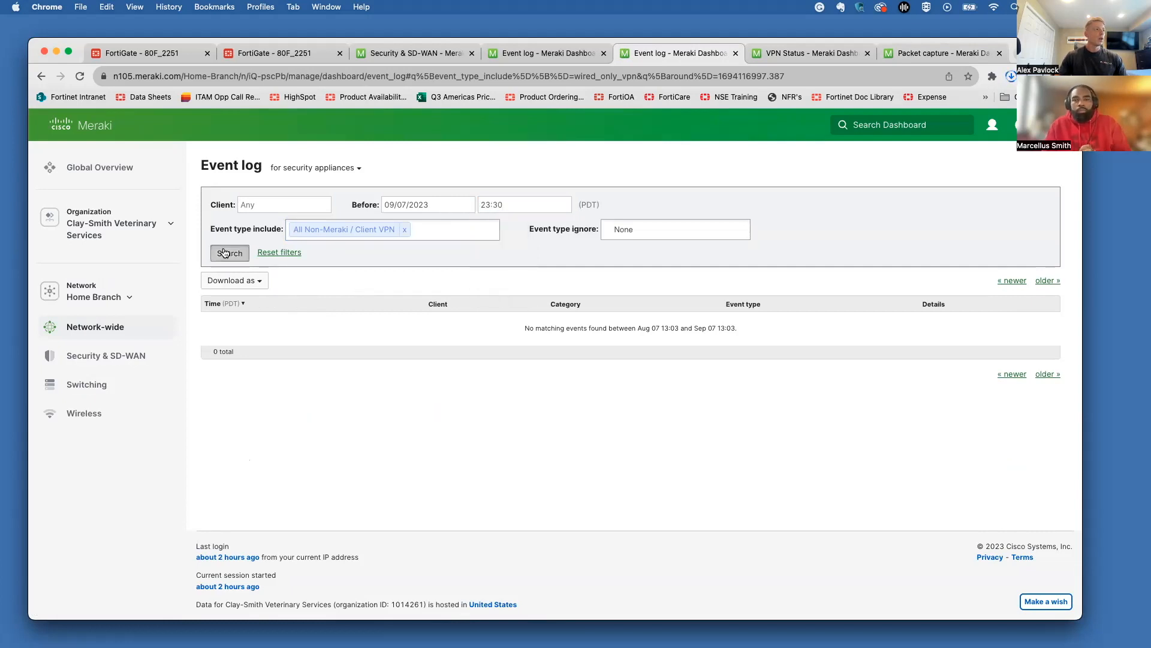
Step: Show FortiGate logs matching Gate_to_MX, then remove the tunnel filter to see all VPN events
{"action": "left_click", "coordinate": [143, 53]}
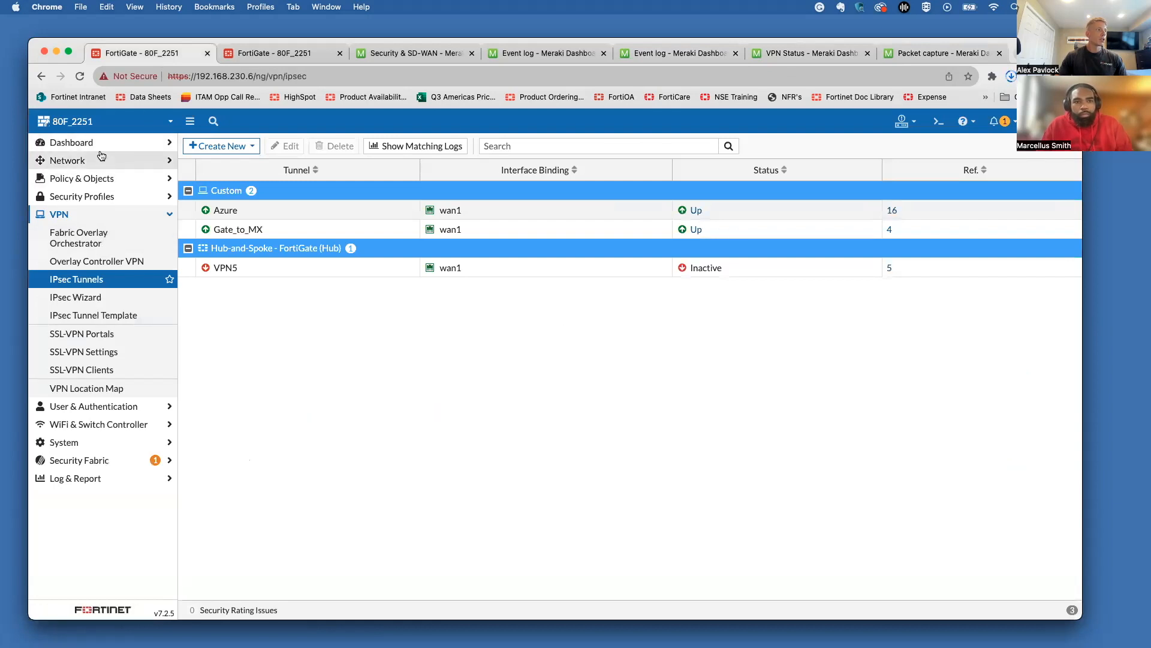
{"action": "mouse_move", "coordinate": [207, 231]}
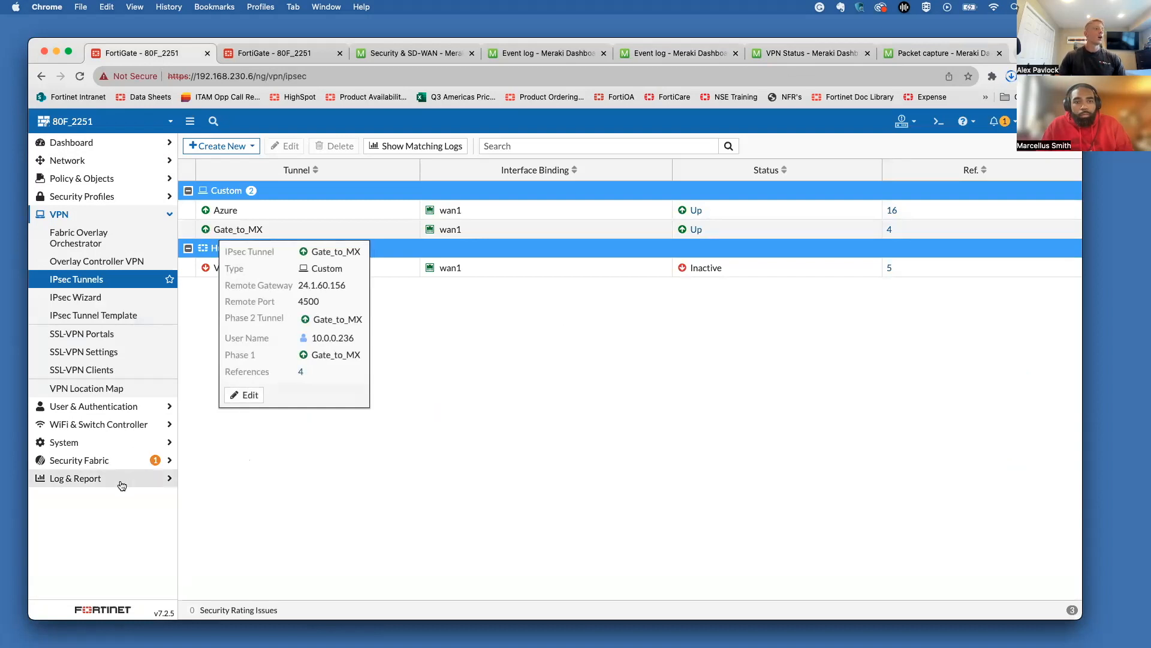
{"action": "left_click", "coordinate": [299, 230]}
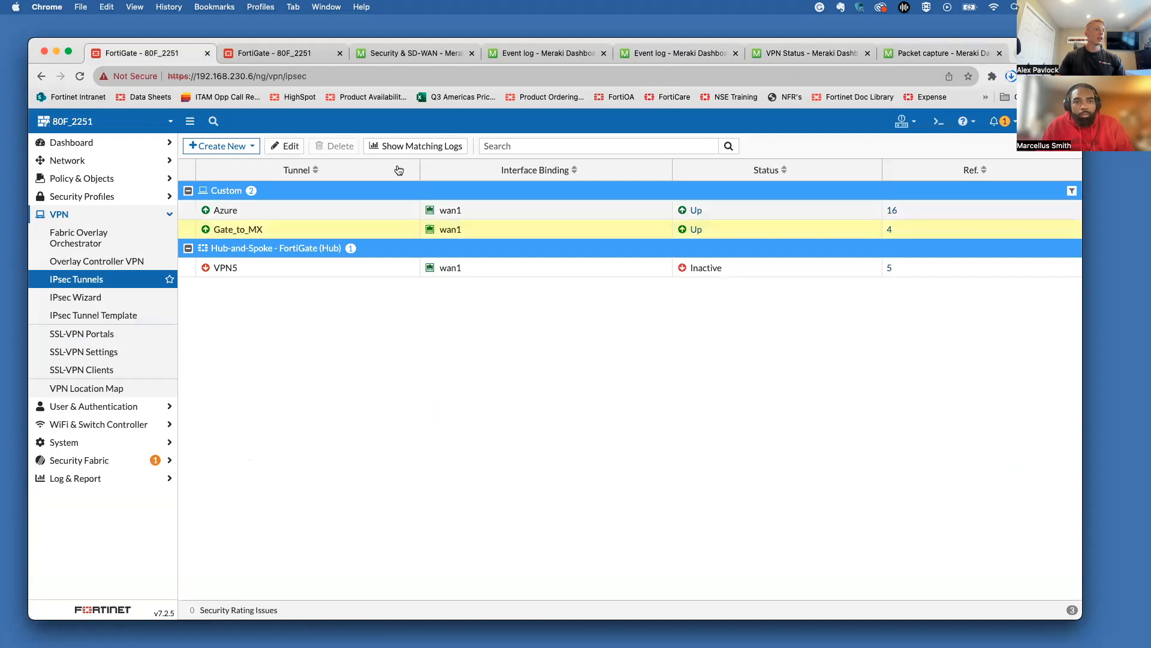
{"action": "left_click", "coordinate": [409, 144]}
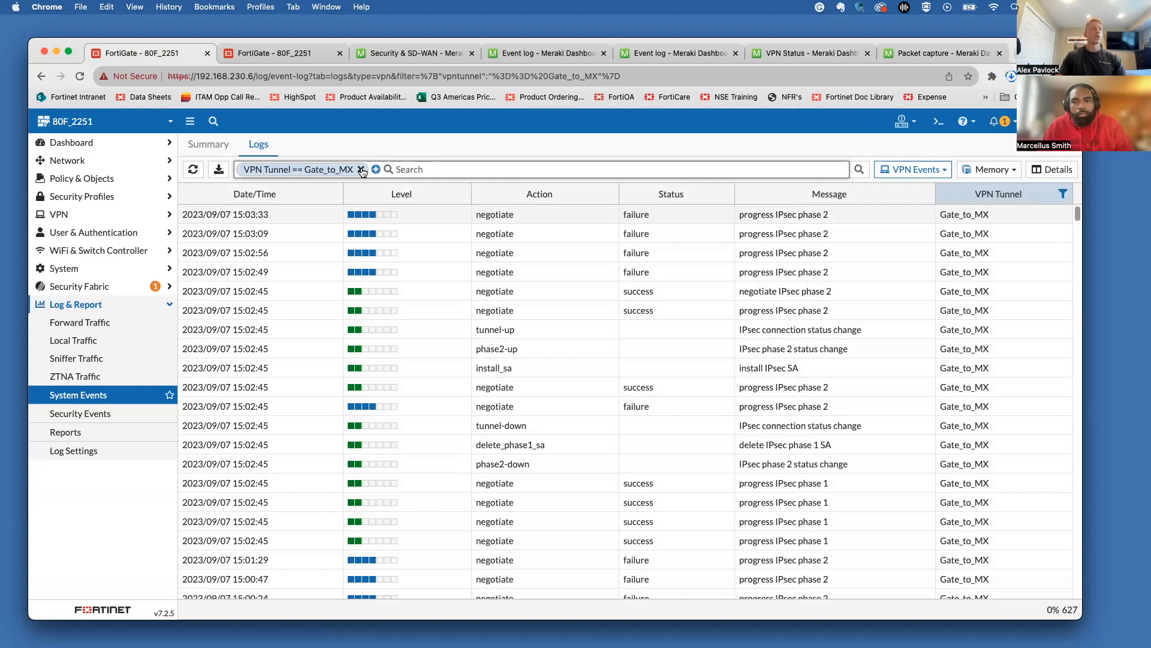
{"action": "left_click", "coordinate": [361, 170]}
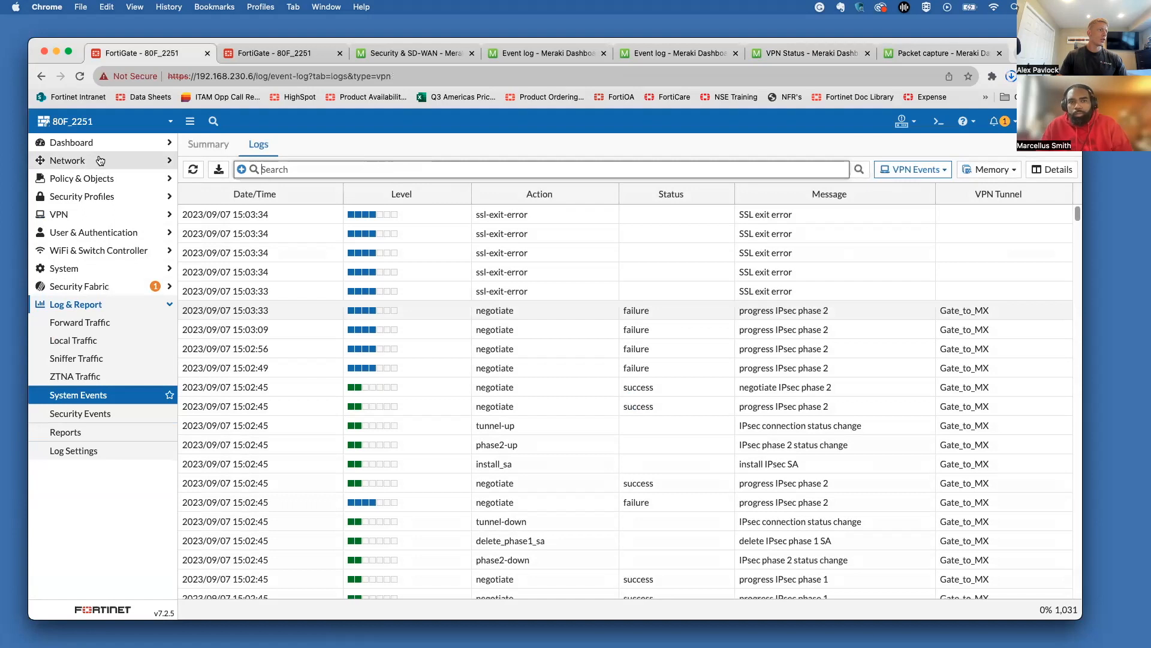
{"action": "left_click", "coordinate": [100, 161]}
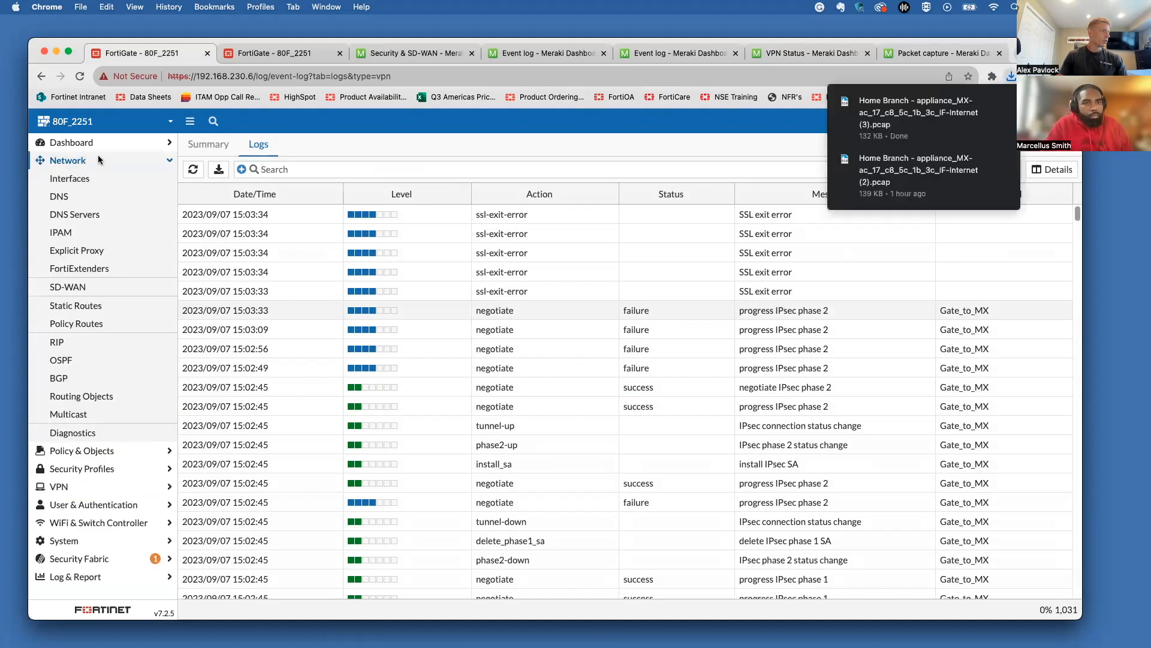
Step: Set up a FortiGate packet capture on wan1, limited to 100 packets, with filters enabled
{"action": "left_click", "coordinate": [105, 432]}
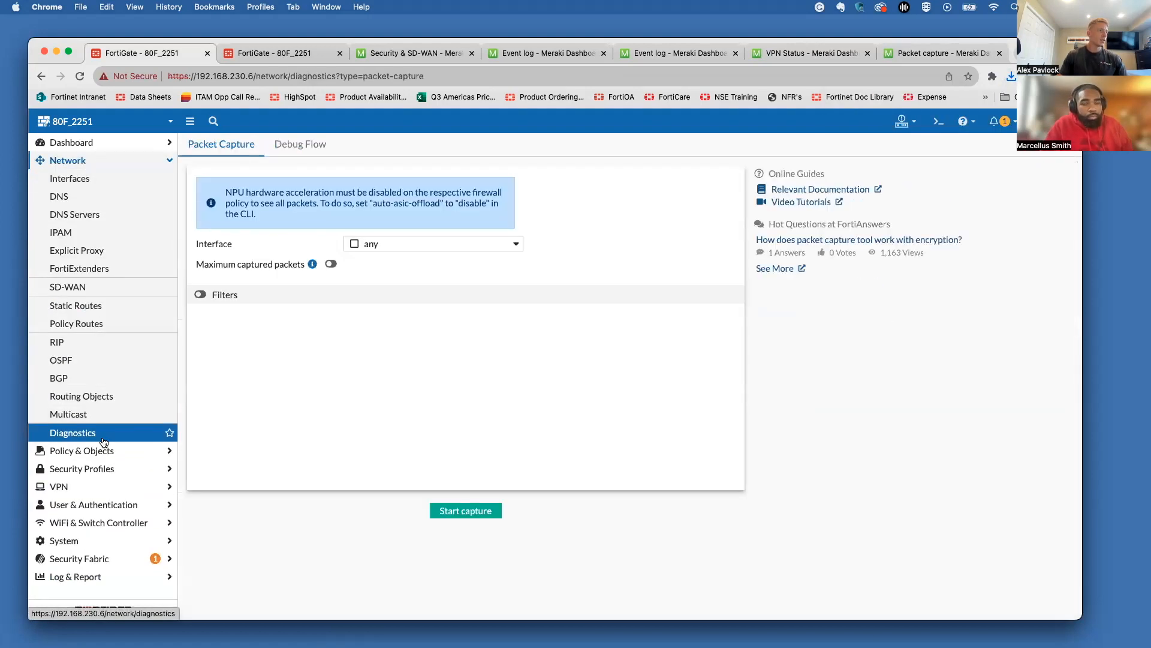
{"action": "left_click", "coordinate": [397, 246]}
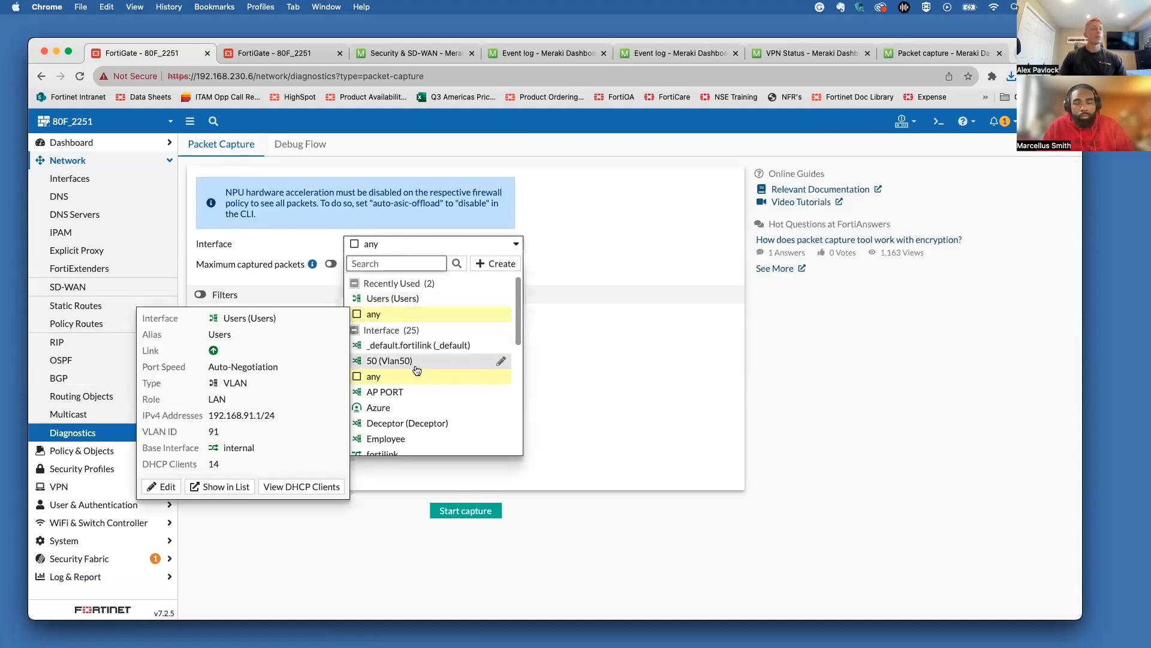
{"action": "scroll", "coordinate": [417, 360], "scroll_direction": "down", "scroll_amount": 5}
{"action": "scroll", "coordinate": [416, 369], "scroll_direction": "down", "scroll_amount": 2}
{"action": "left_click", "coordinate": [401, 447]}
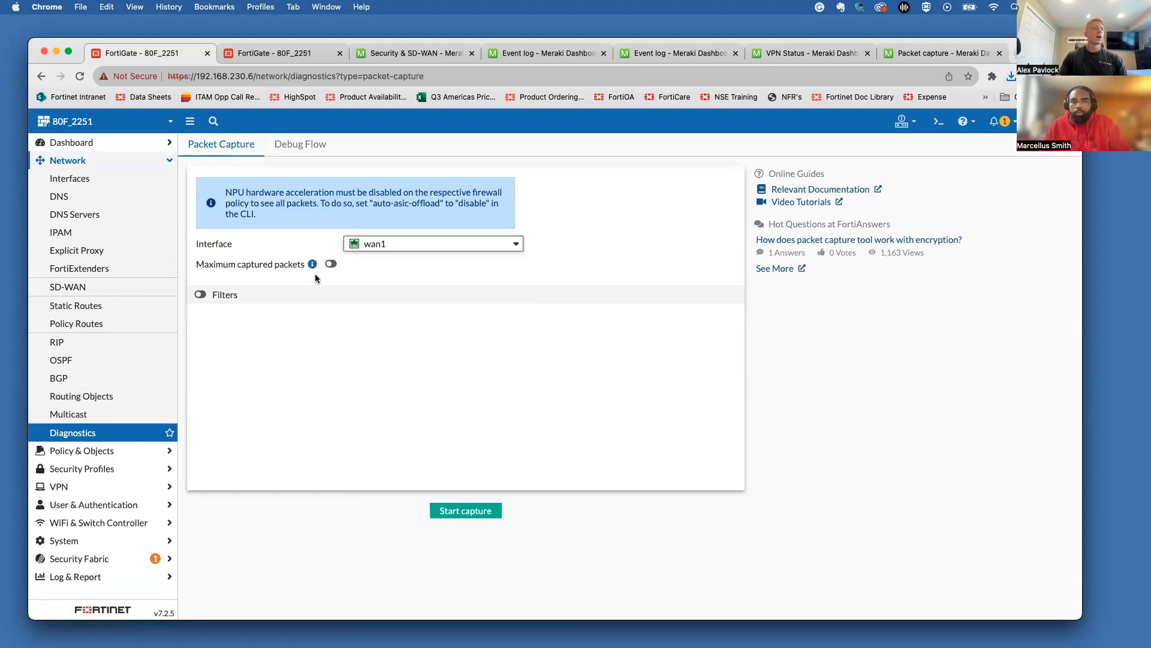
{"action": "left_click", "coordinate": [330, 267]}
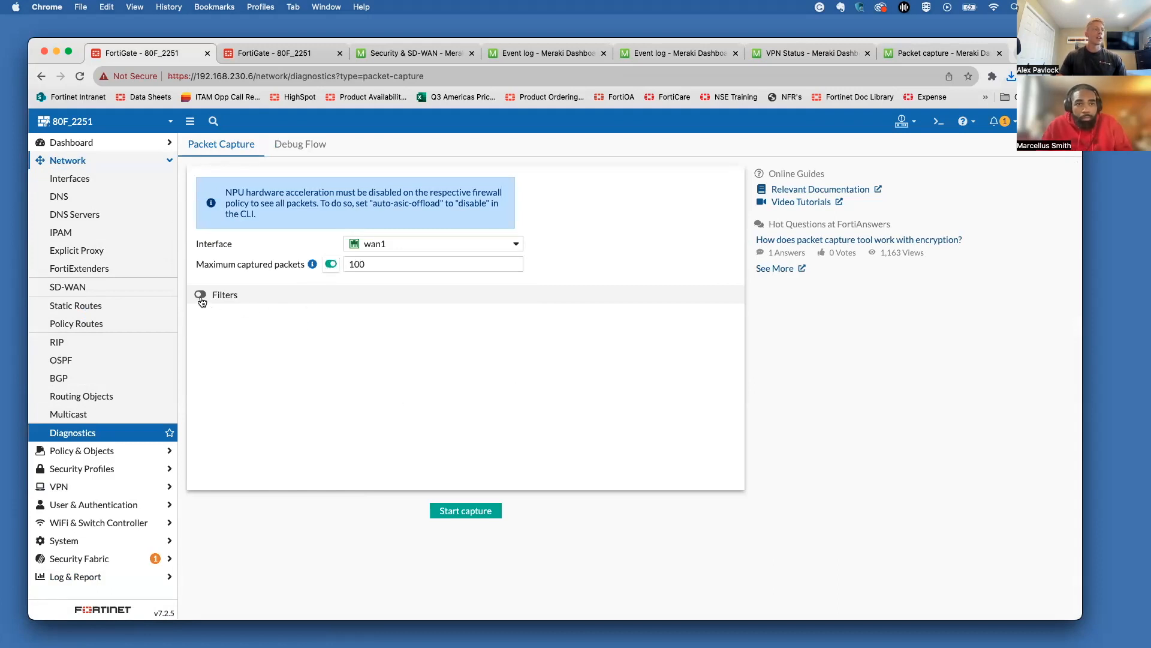
{"action": "left_click", "coordinate": [202, 296]}
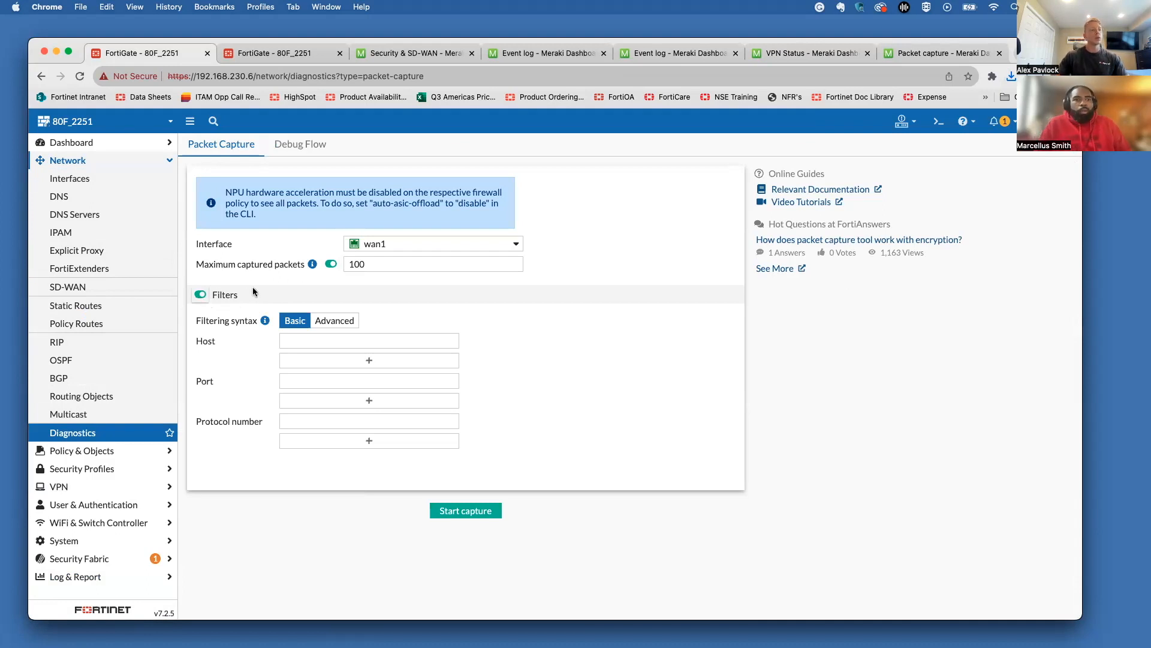
Step: Turn off the packet limit, then copy Gate_to_MX's remote gateway 24.1.60.156 from its network settings
{"action": "left_click", "coordinate": [258, 264]}
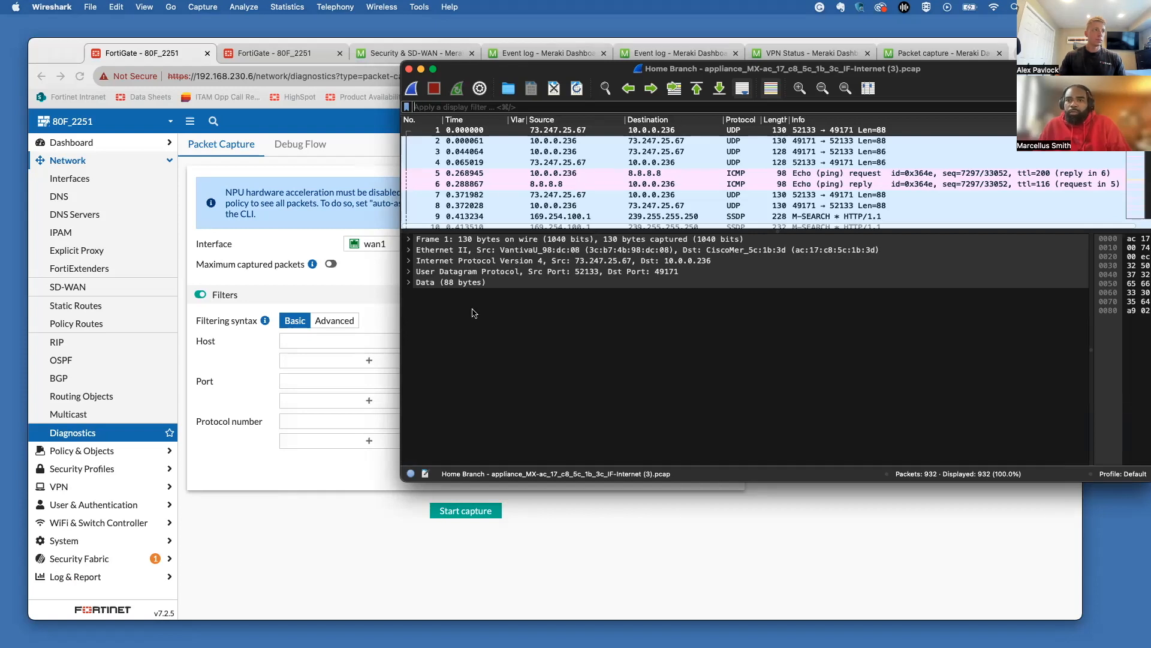
{"action": "left_click", "coordinate": [299, 56]}
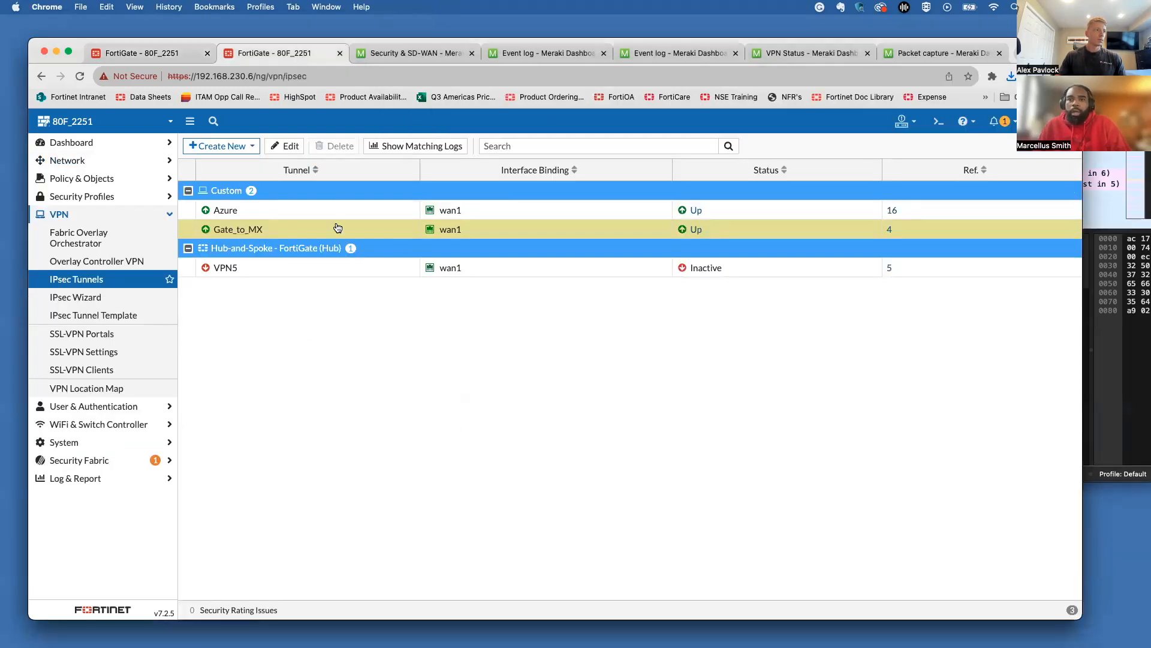
{"action": "left_click", "coordinate": [286, 146]}
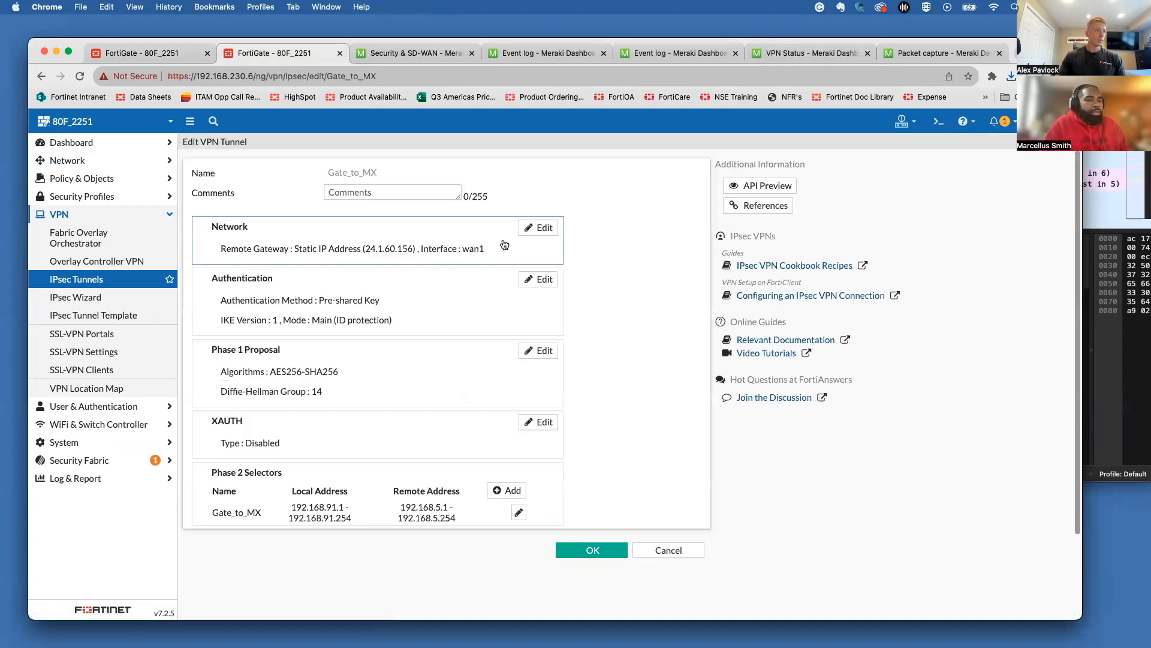
{"action": "left_click", "coordinate": [539, 227]}
{"action": "left_click_drag", "start_coordinate": [417, 284], "coordinate": [327, 288]}
{"action": "key", "text": "super+c"}
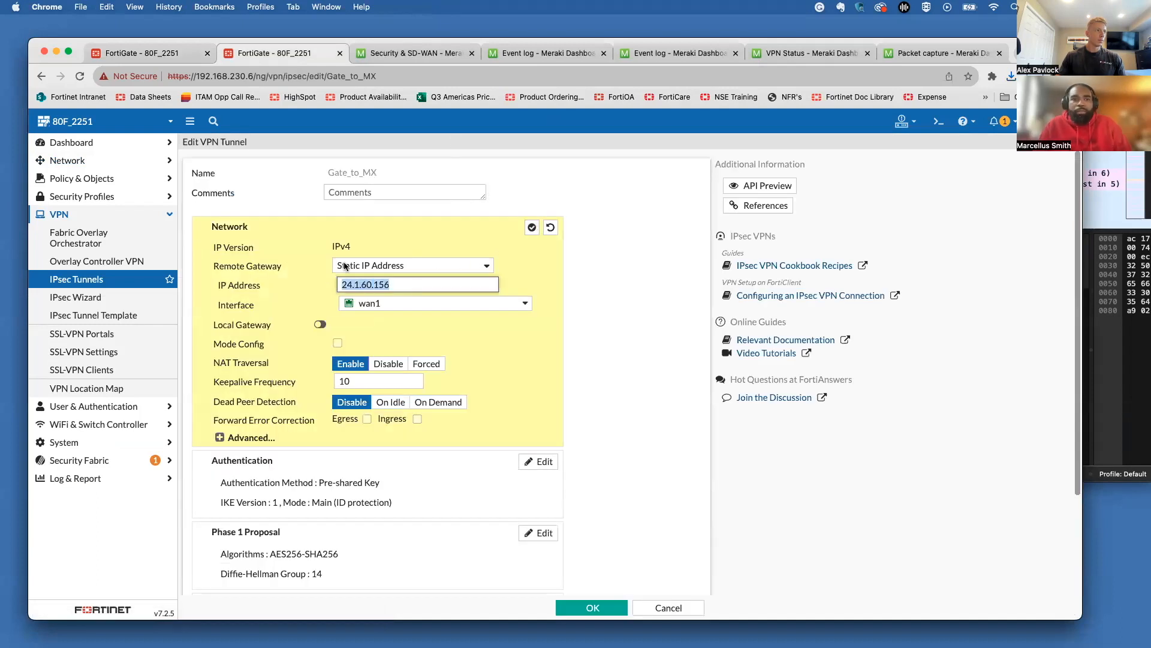
Step: In Wireshark, enter 'ip.addr ==' with the pasted gateway IP, then delete the address
{"action": "left_click", "coordinate": [1109, 114]}
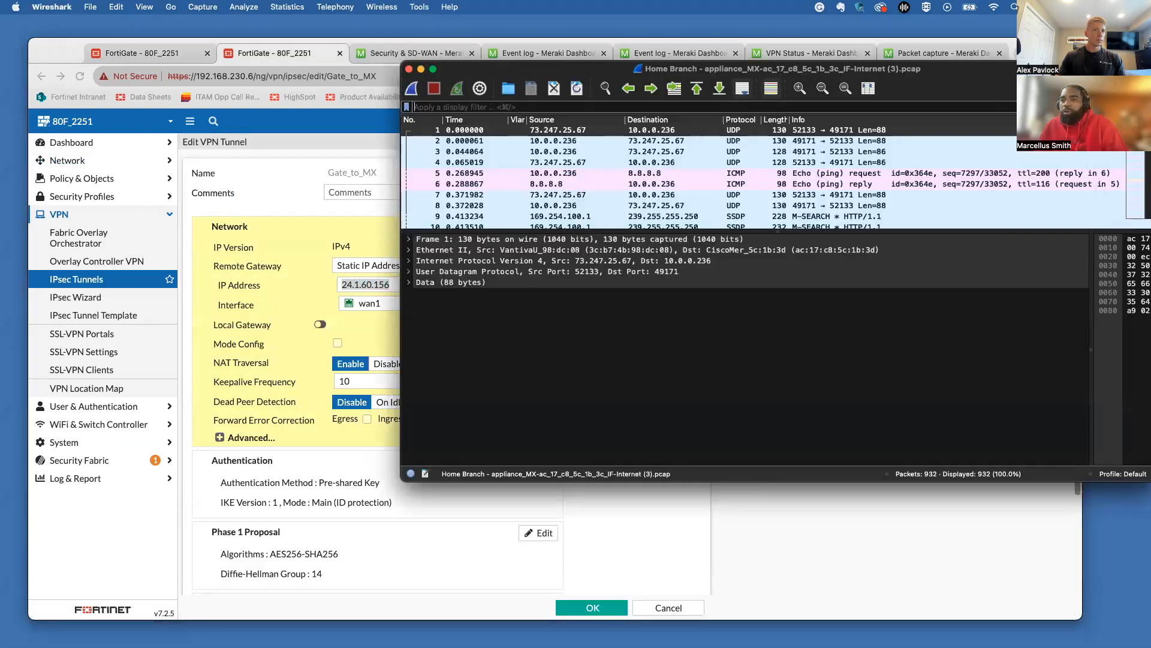
{"action": "left_click_drag", "start_coordinate": [998, 78], "coordinate": [930, 127]}
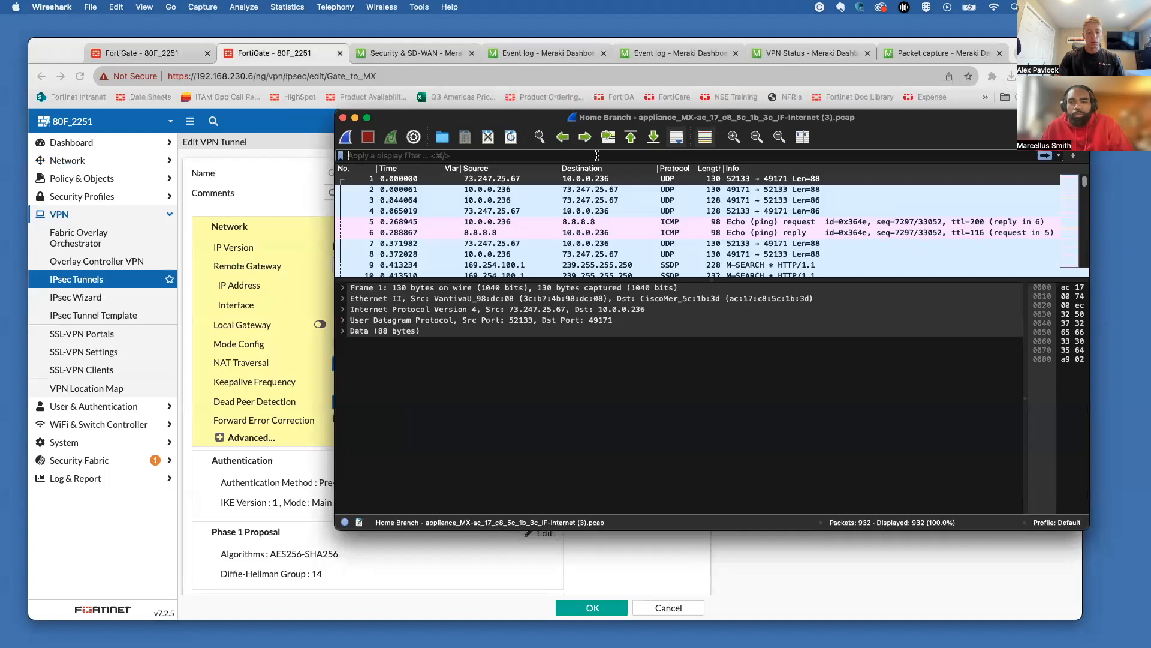
{"action": "type", "text": "ip.a"}
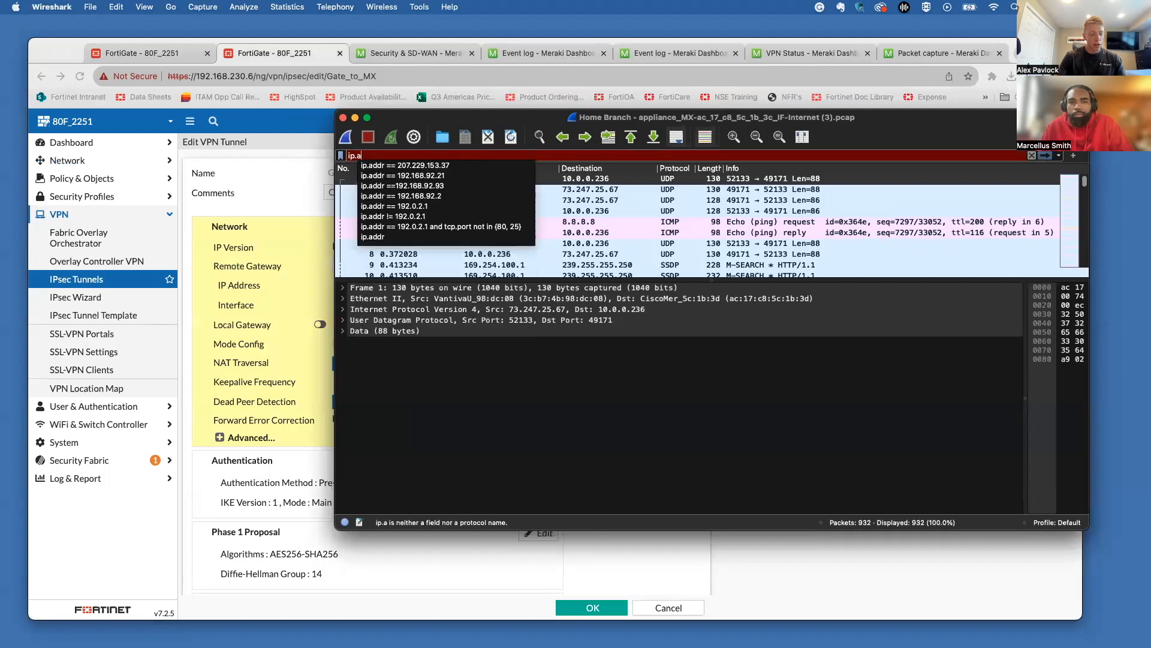
{"action": "type", "text": "ddr =="}
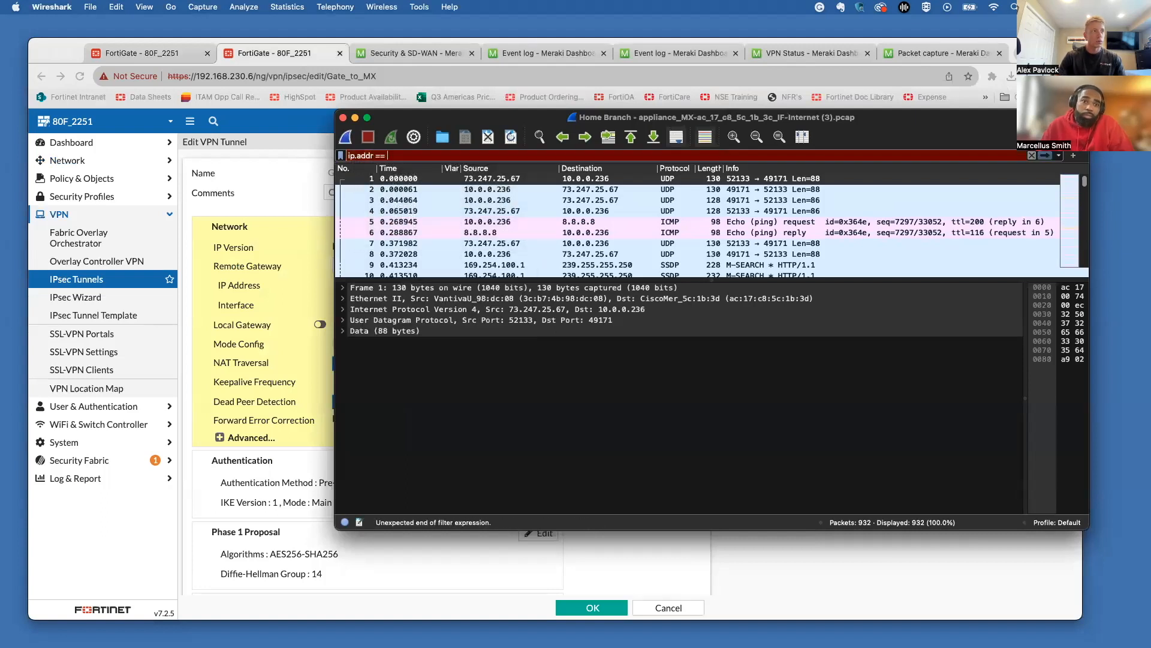
{"action": "key", "text": "super+v"}
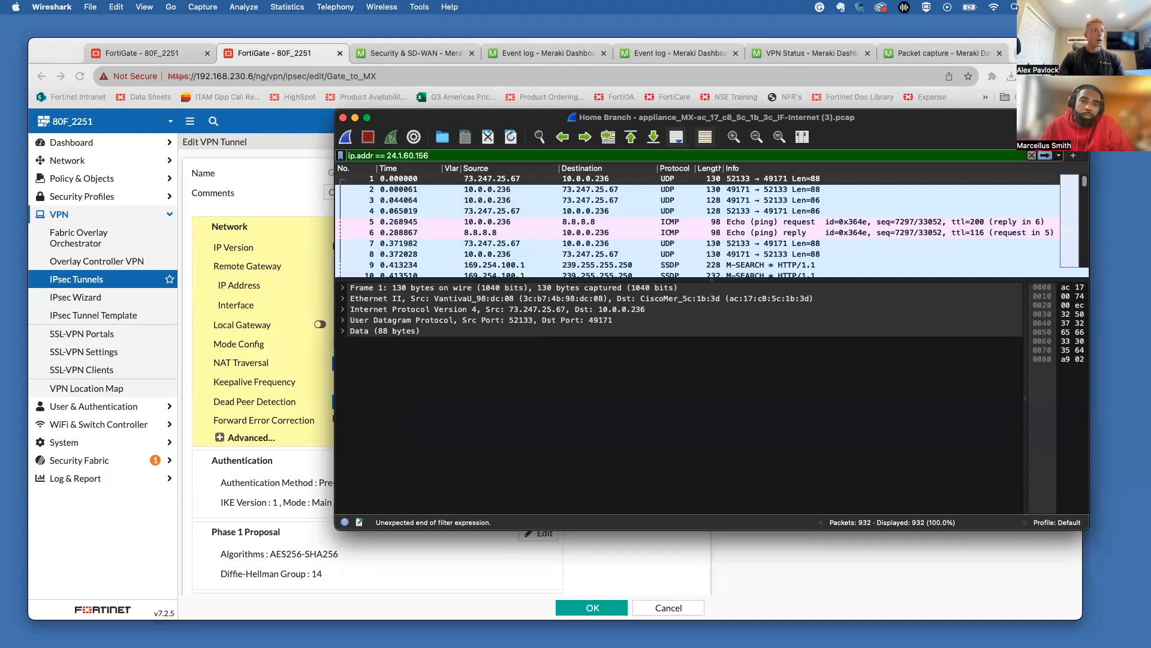
{"action": "left_click_drag", "start_coordinate": [413, 155], "coordinate": [384, 155]}
{"action": "key", "text": "BackSpace"}
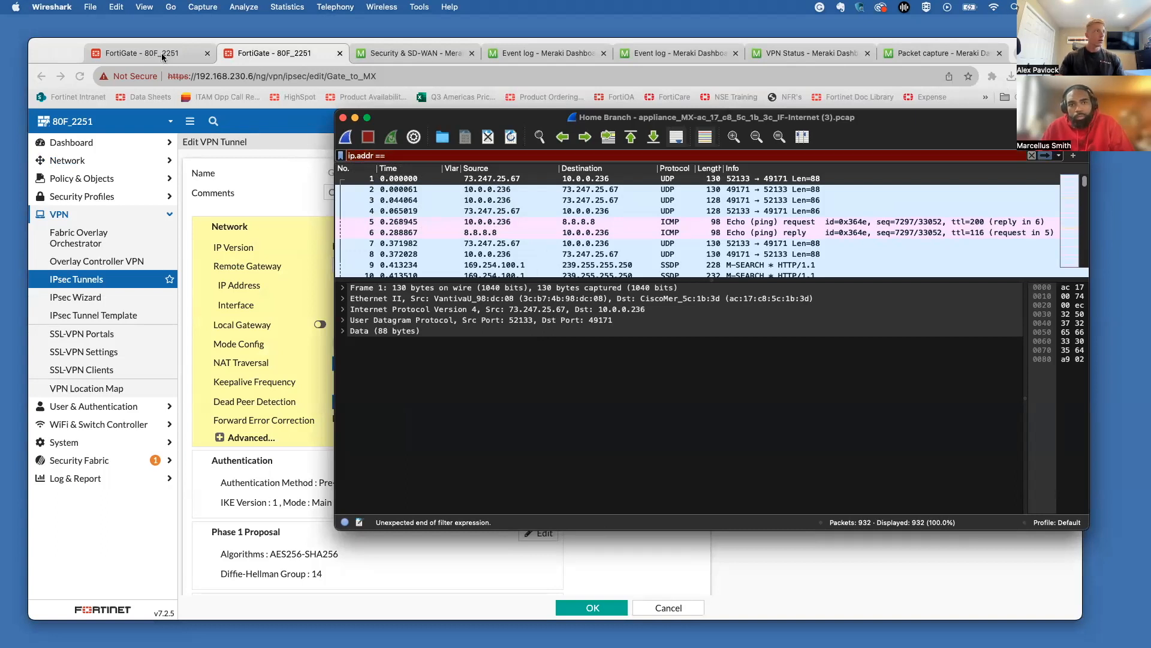
Step: Copy the WAN IP 207.229.153.37 from the FortiGate status dashboard
{"action": "left_click", "coordinate": [162, 56]}
{"action": "left_click", "coordinate": [93, 144]}
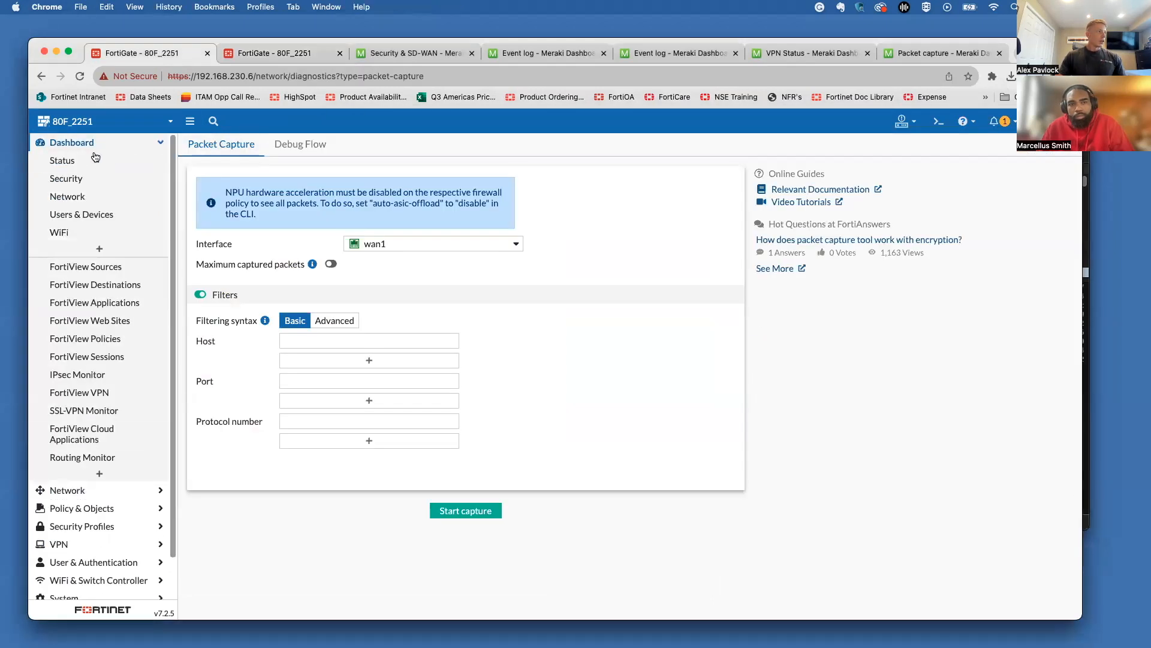
{"action": "left_click", "coordinate": [94, 158]}
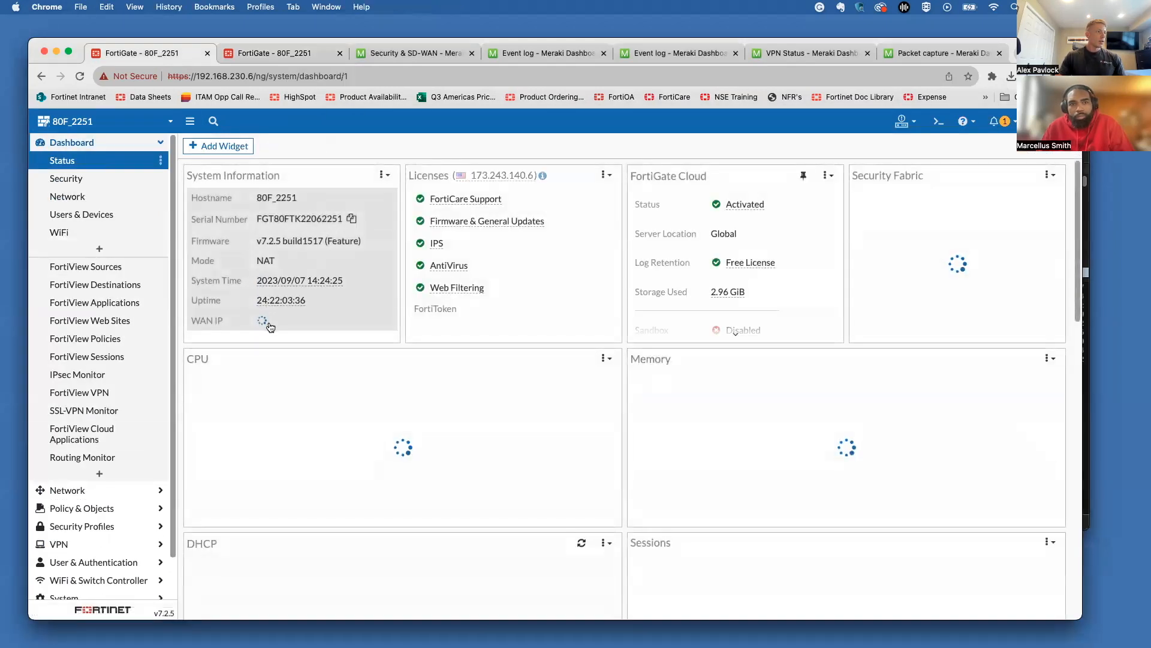
{"action": "left_click_drag", "start_coordinate": [343, 326], "coordinate": [283, 327]}
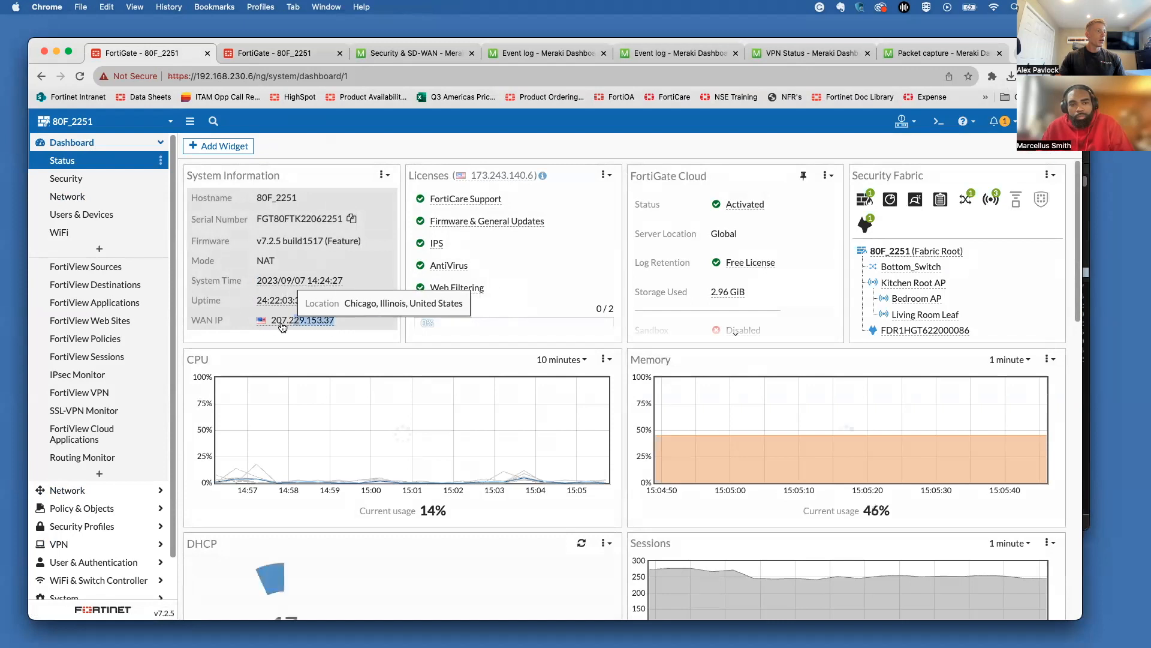
{"action": "left_click", "coordinate": [283, 327]}
Step: Filter the Wireshark capture on the FortiGate WAN IP 207.229.153.37
{"action": "left_click", "coordinate": [1086, 203]}
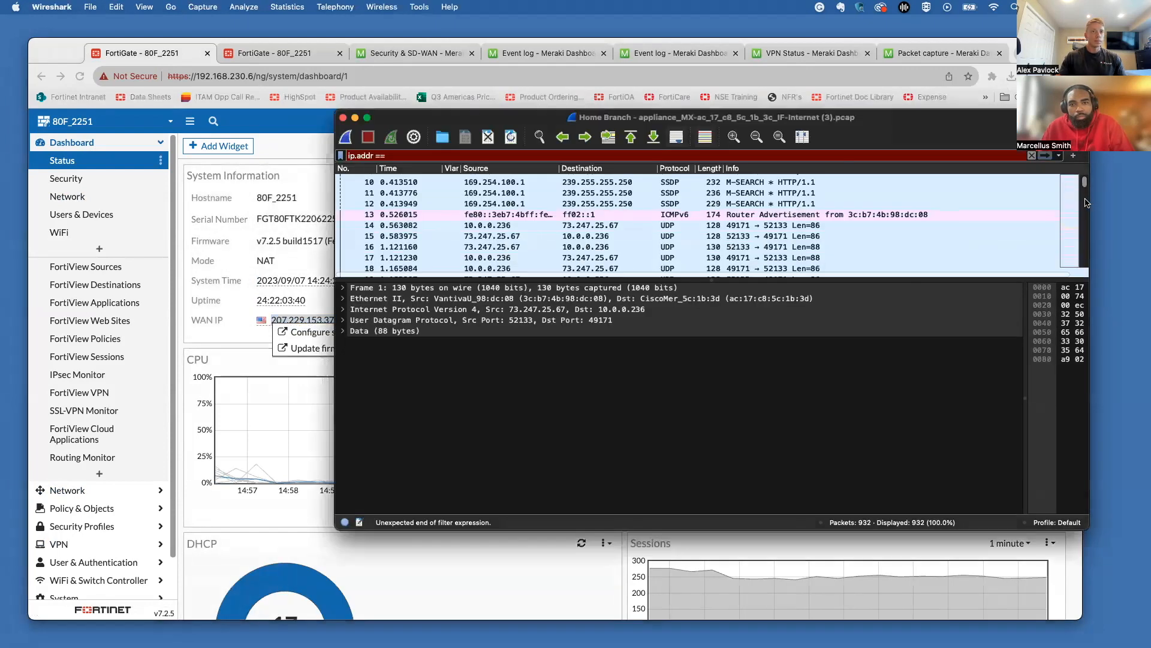
{"action": "left_click", "coordinate": [554, 155]}
{"action": "type", "text": "207.229.153.37"}
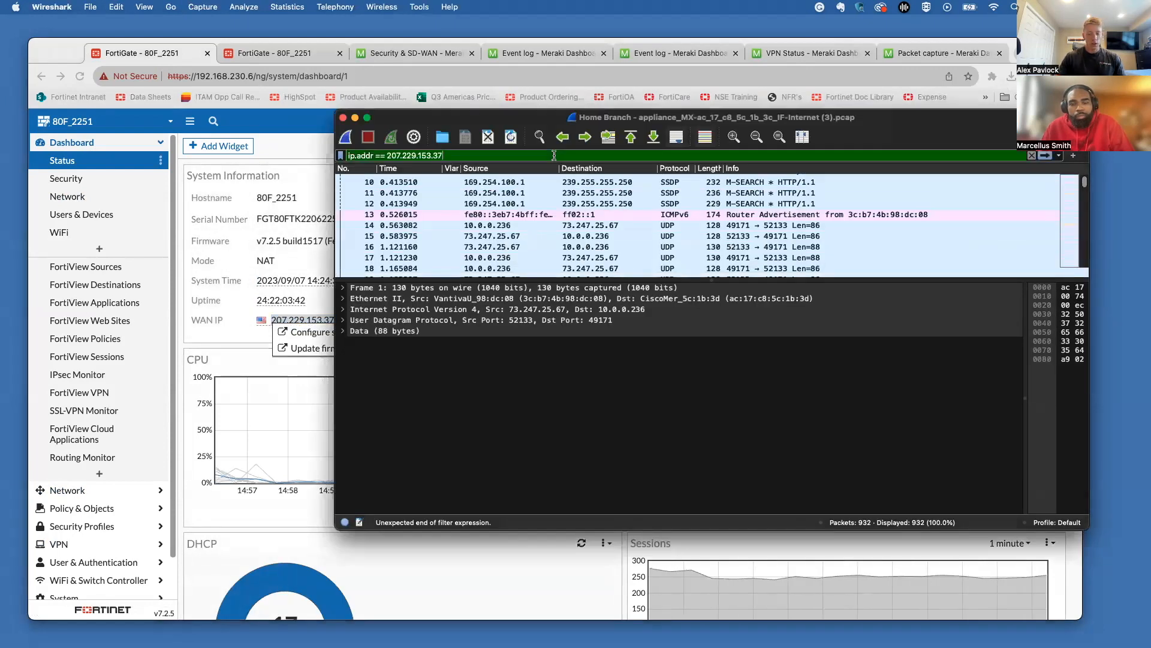
{"action": "key", "text": "Return"}
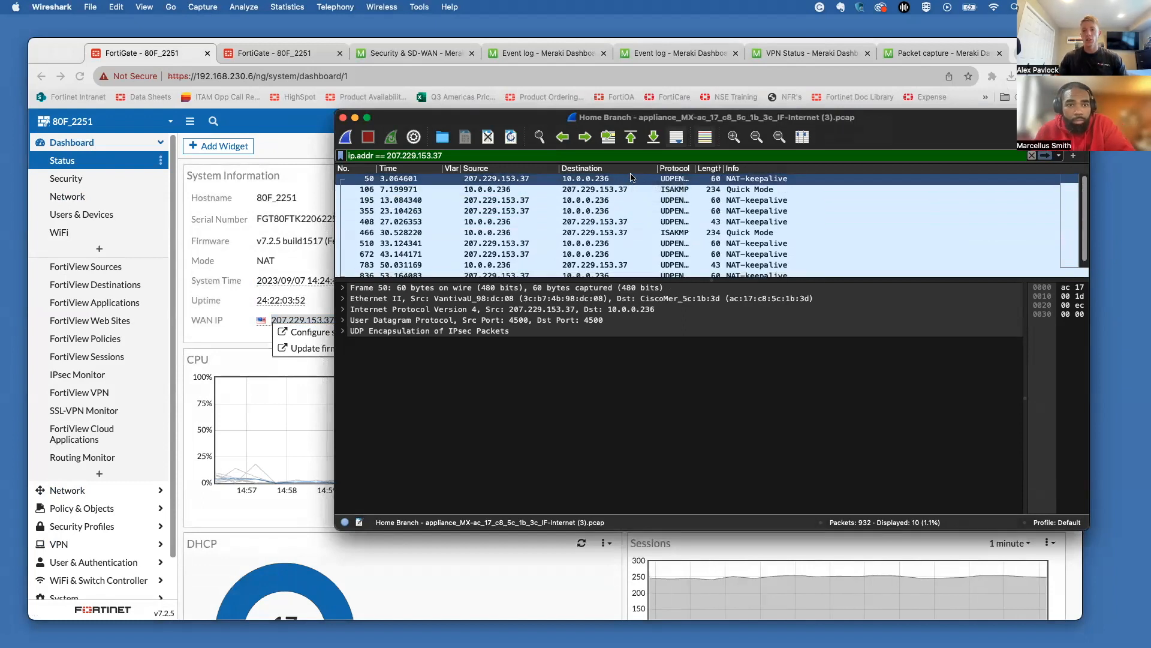
Step: Change the display filter to udp.port == 500
{"action": "key", "text": "BackSpace"}
{"action": "type", "text": "udp."}
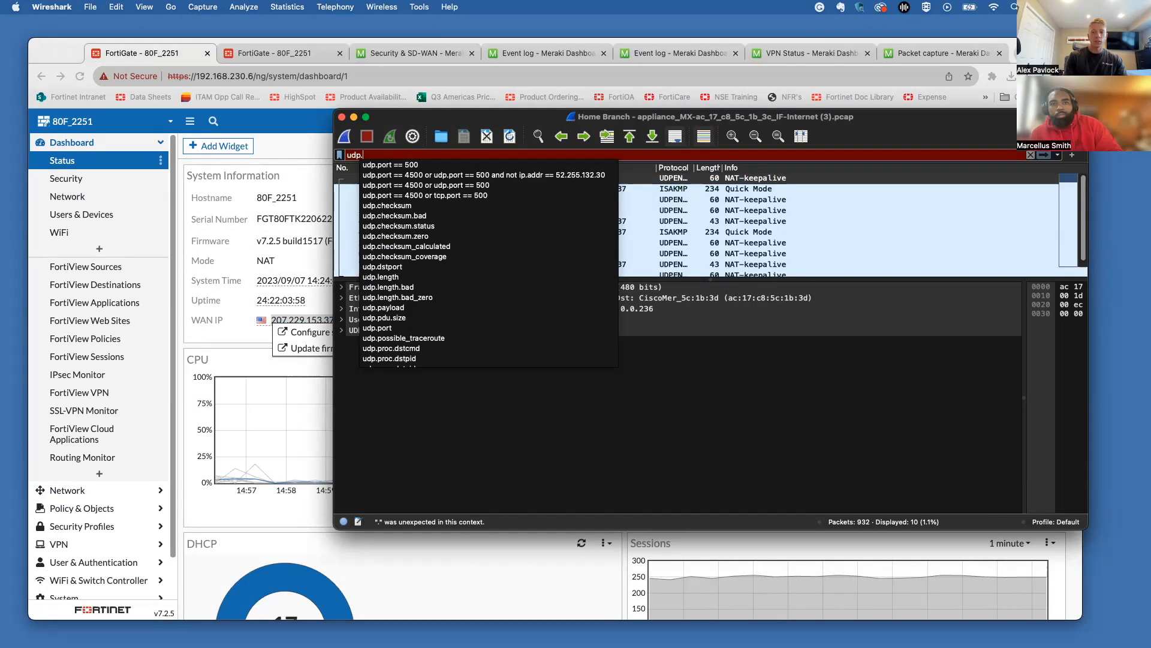
{"action": "type", "text": "port"}
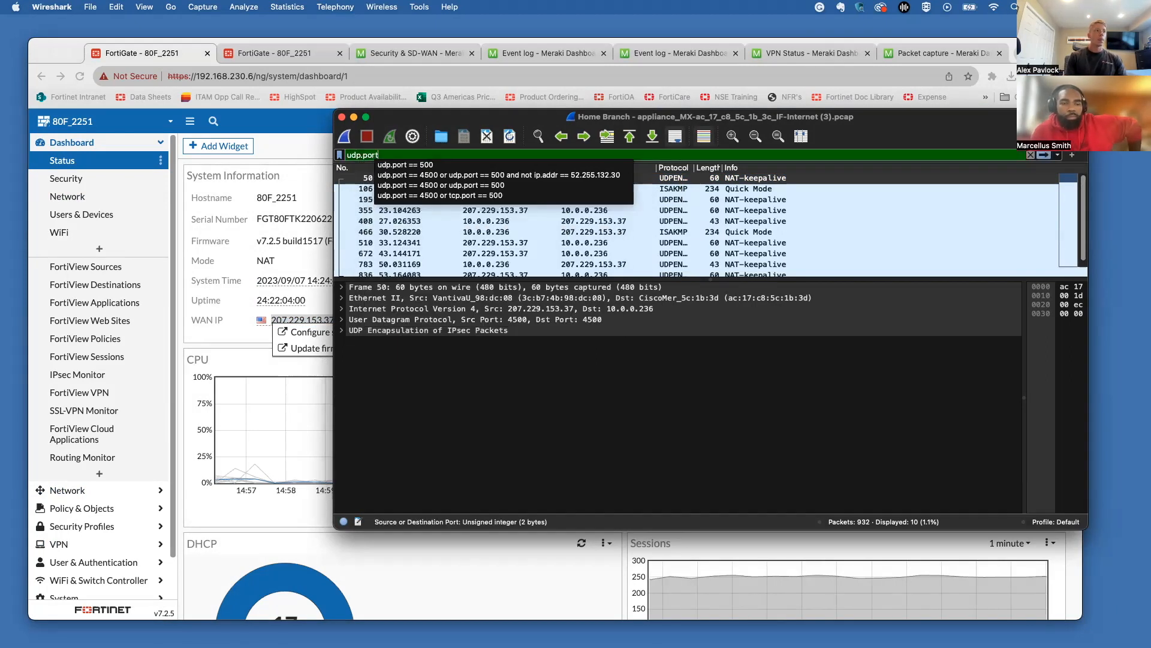
{"action": "type", "text": " ==="}
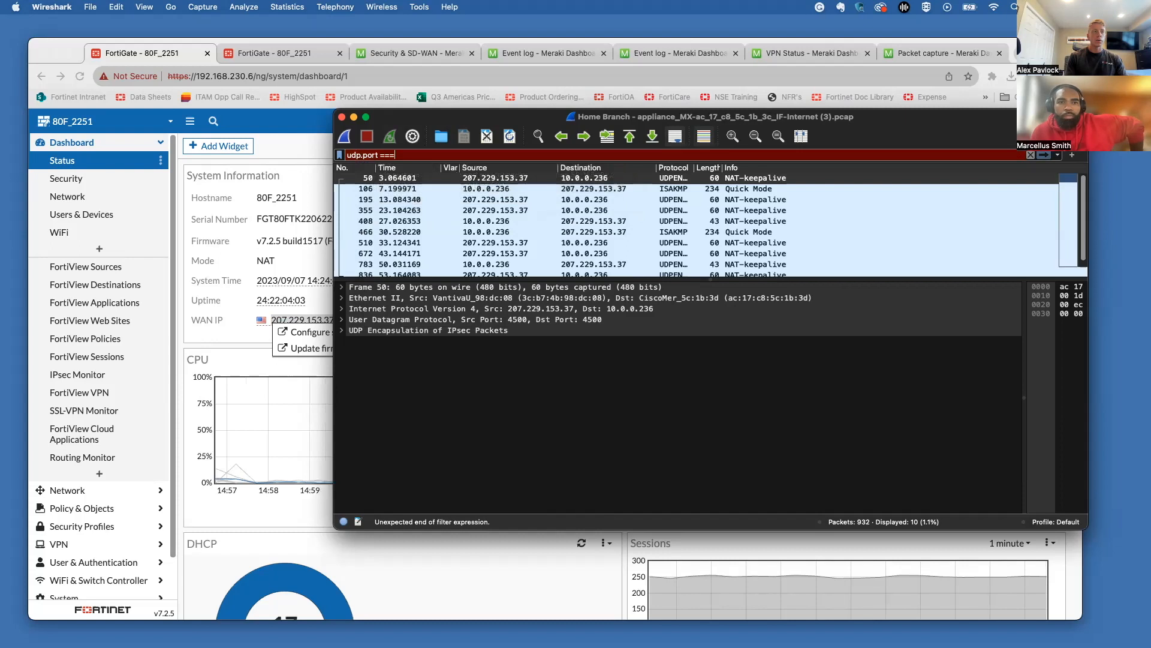
{"action": "key", "text": "BackSpace"}
{"action": "type", "text": "500"}
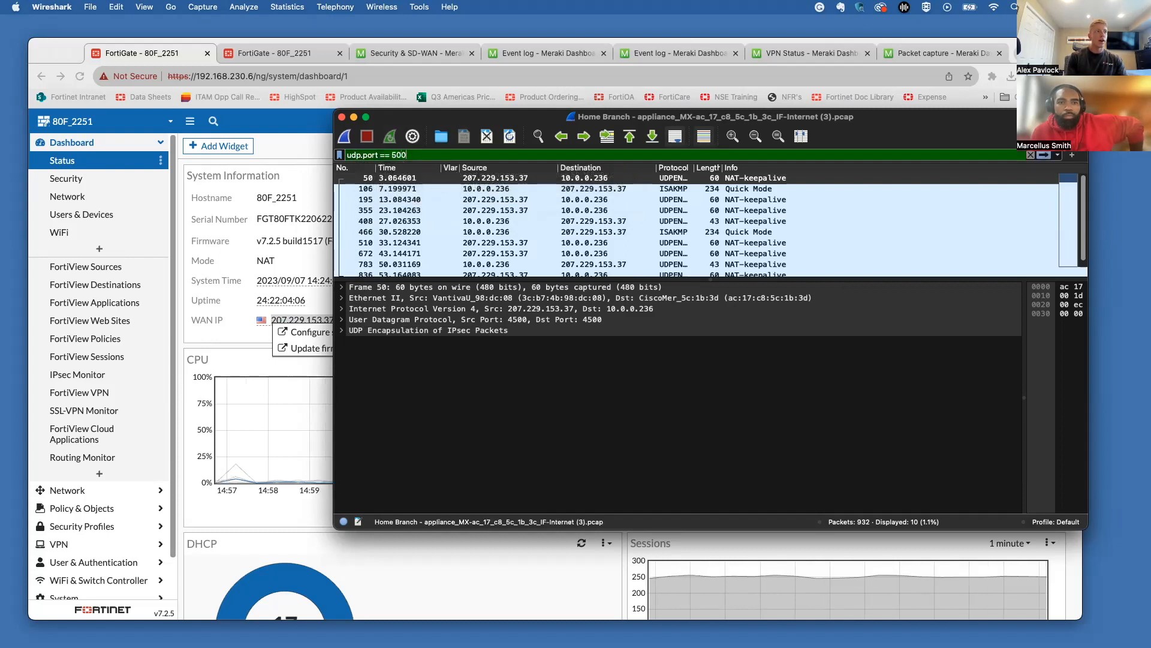
{"action": "key", "text": "Return"}
Step: Switch the filter to udp.port == 4500, review the packets, and close the capture window
{"action": "key", "text": "BackSpace"}
{"action": "key", "text": "BackSpace"}
{"action": "key", "text": "BackSpace"}
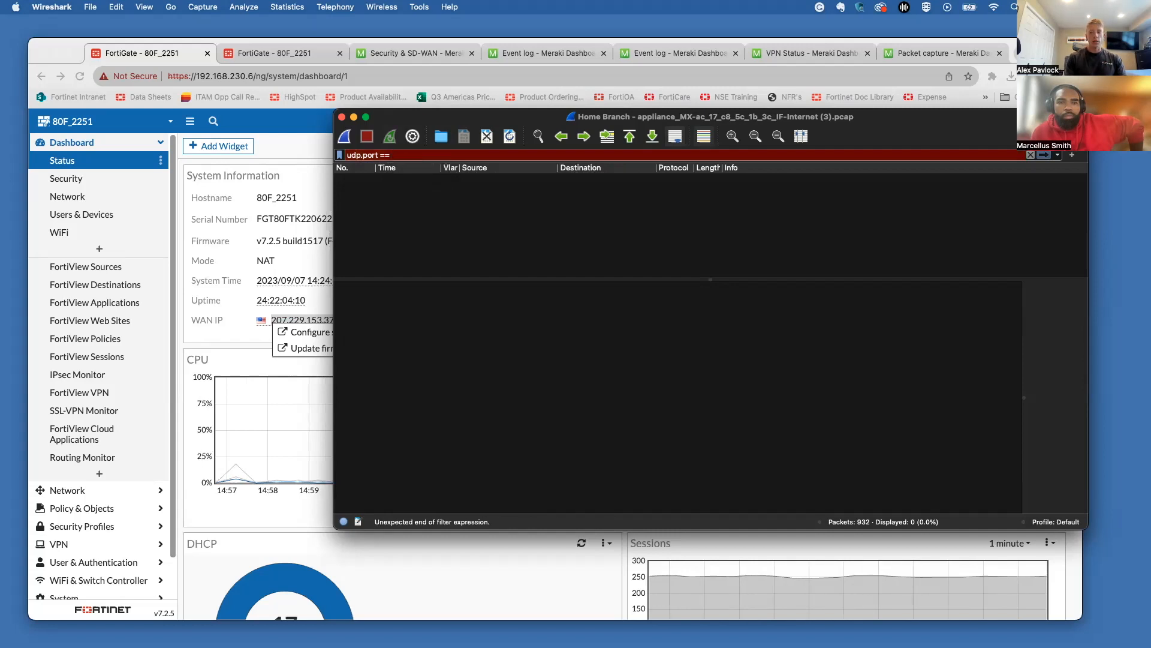
{"action": "type", "text": "4500"}
{"action": "key", "text": "Return"}
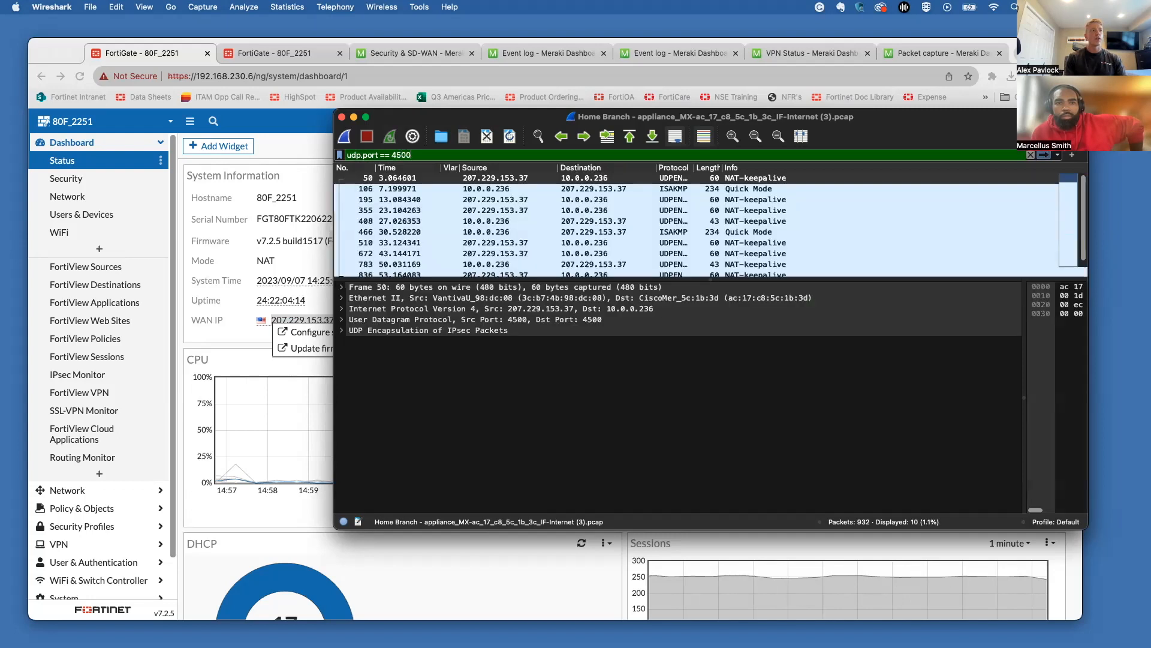
{"action": "scroll", "coordinate": [477, 210], "scroll_direction": "down", "scroll_amount": 1}
{"action": "scroll", "coordinate": [482, 214], "scroll_direction": "up", "scroll_amount": 1}
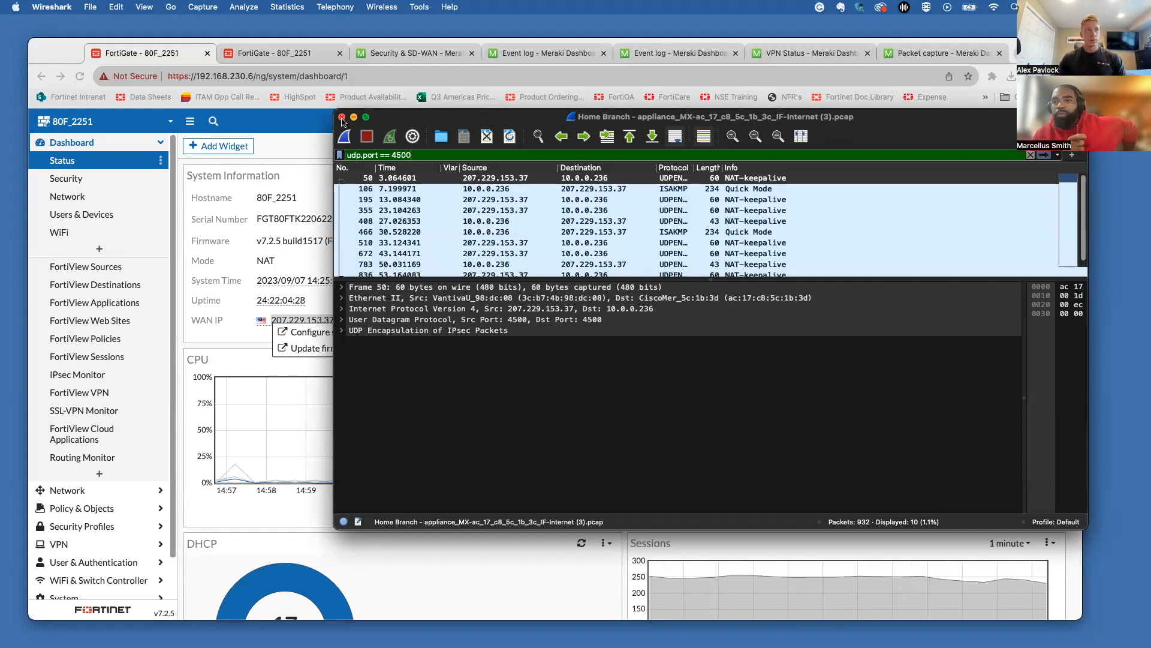
{"action": "left_click", "coordinate": [342, 119]}
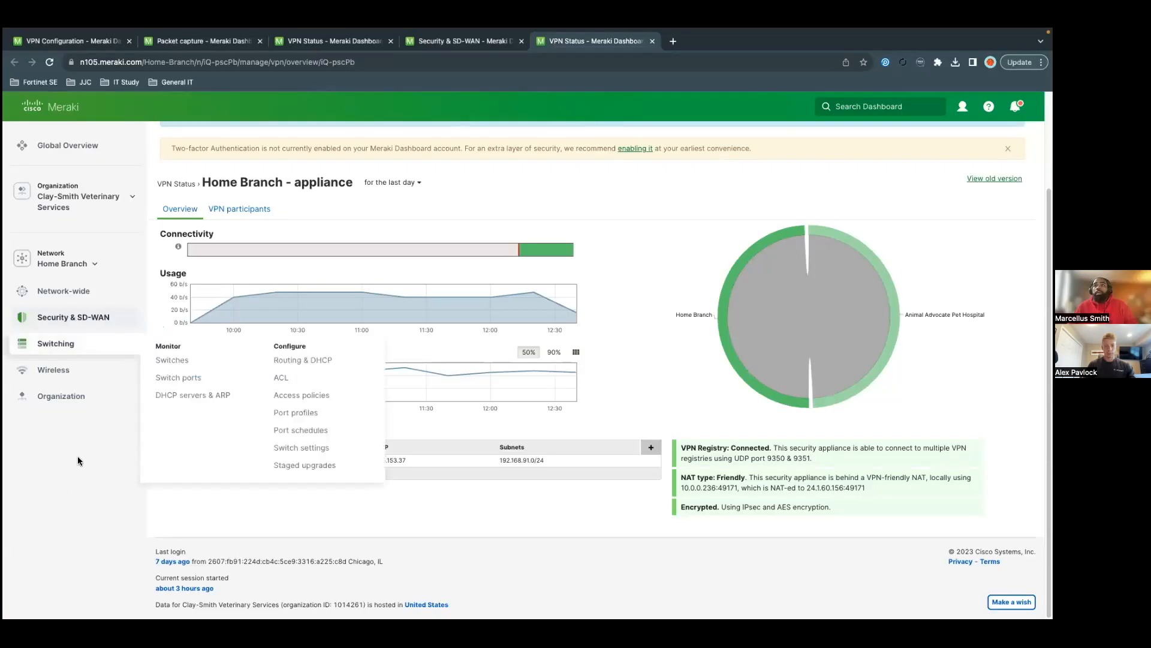
Step: Open Security & SD-WAN > Site-to-site VPN and scroll down to the Non-Meraki VPN peers table
{"action": "mouse_move", "coordinate": [102, 324]}
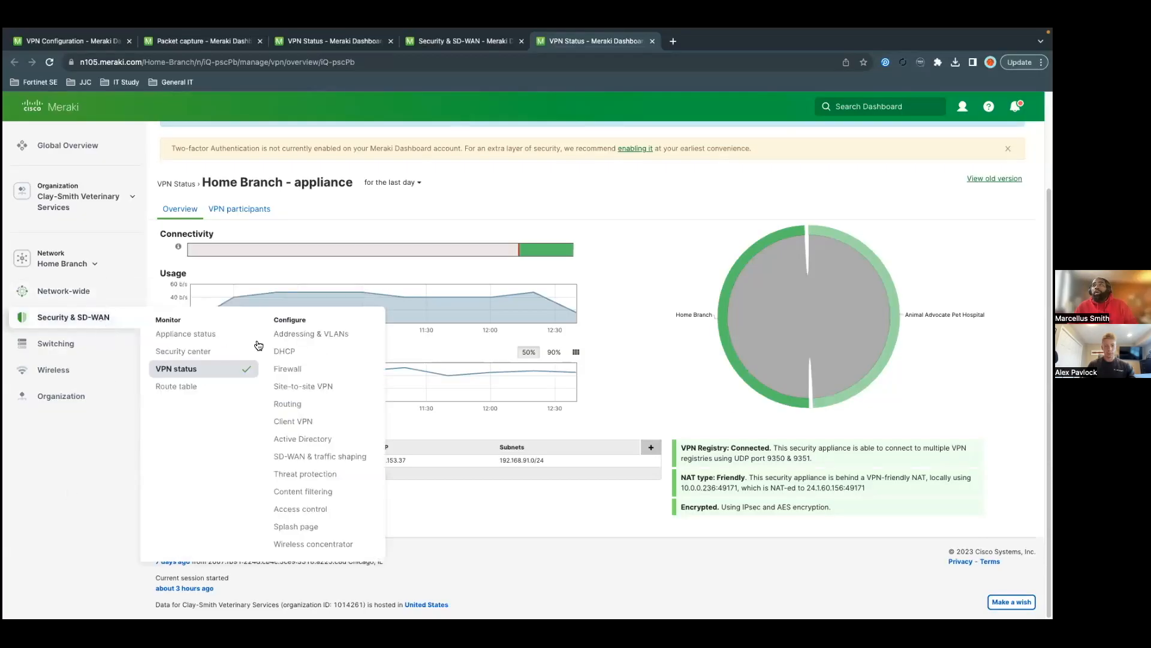
{"action": "left_click", "coordinate": [295, 388]}
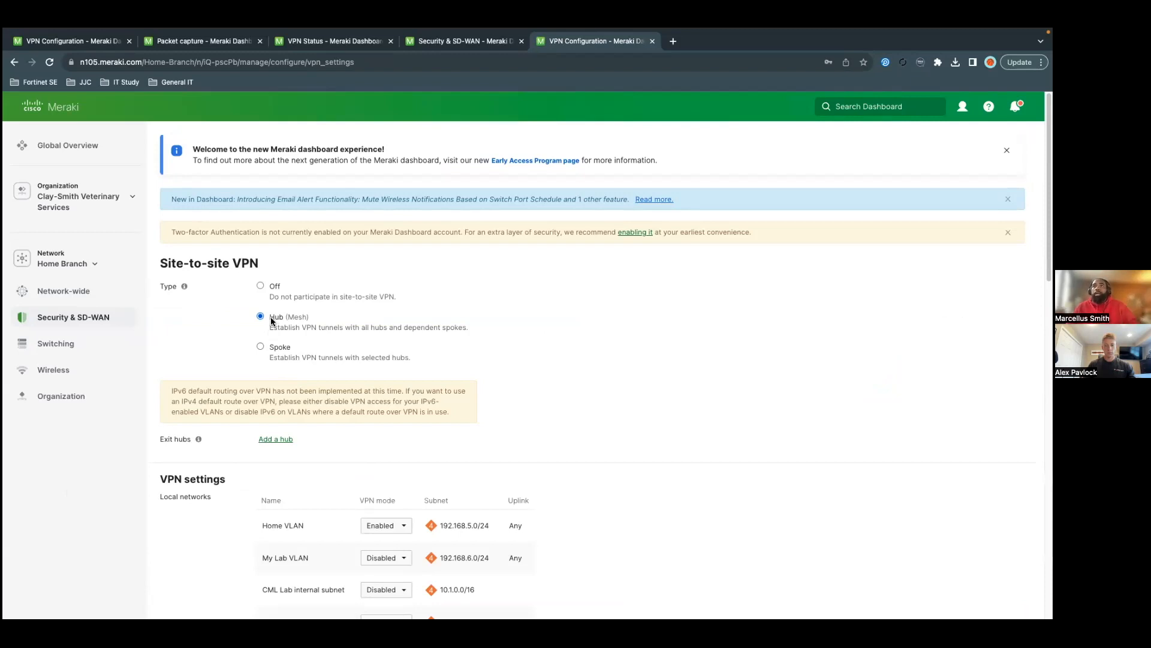
{"action": "scroll", "coordinate": [281, 321], "scroll_direction": "down", "scroll_amount": 1}
{"action": "scroll", "coordinate": [278, 330], "scroll_direction": "down", "scroll_amount": 1}
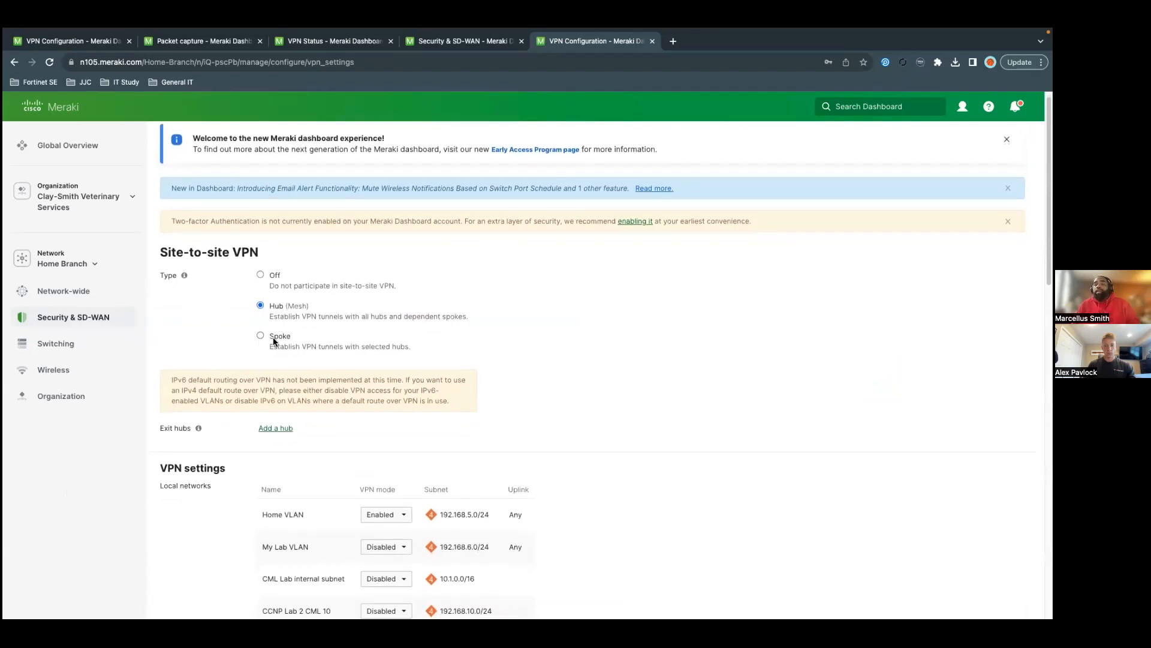
{"action": "scroll", "coordinate": [290, 326], "scroll_direction": "down", "scroll_amount": 1}
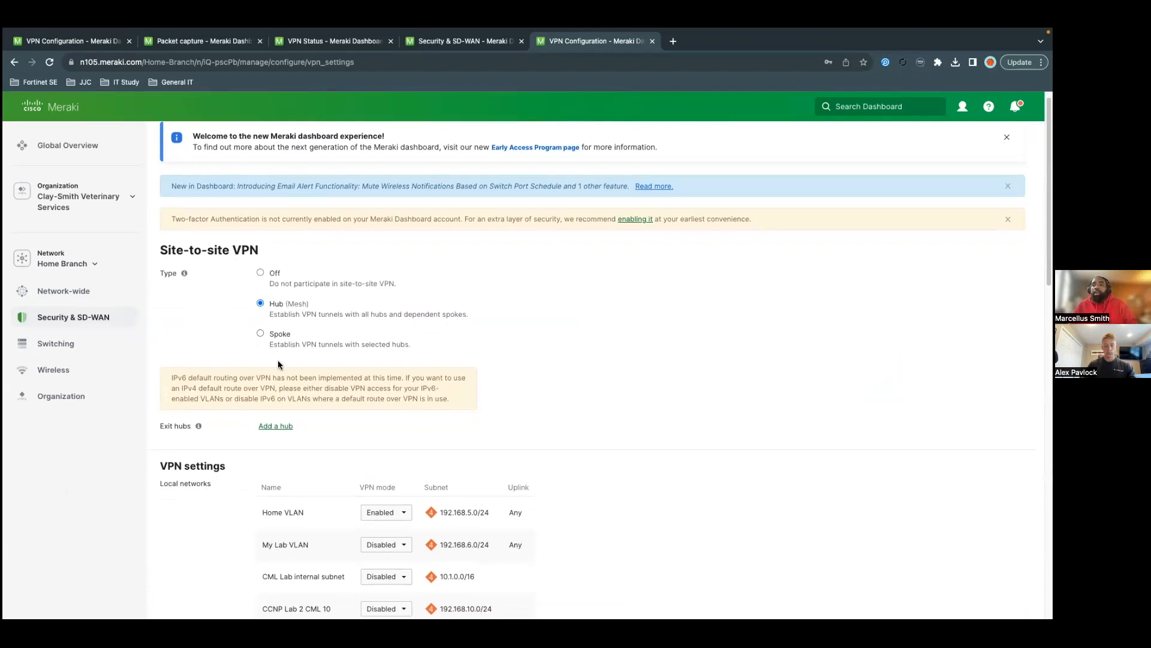
{"action": "scroll", "coordinate": [278, 303], "scroll_direction": "down", "scroll_amount": 3}
{"action": "scroll", "coordinate": [333, 426], "scroll_direction": "down", "scroll_amount": 2}
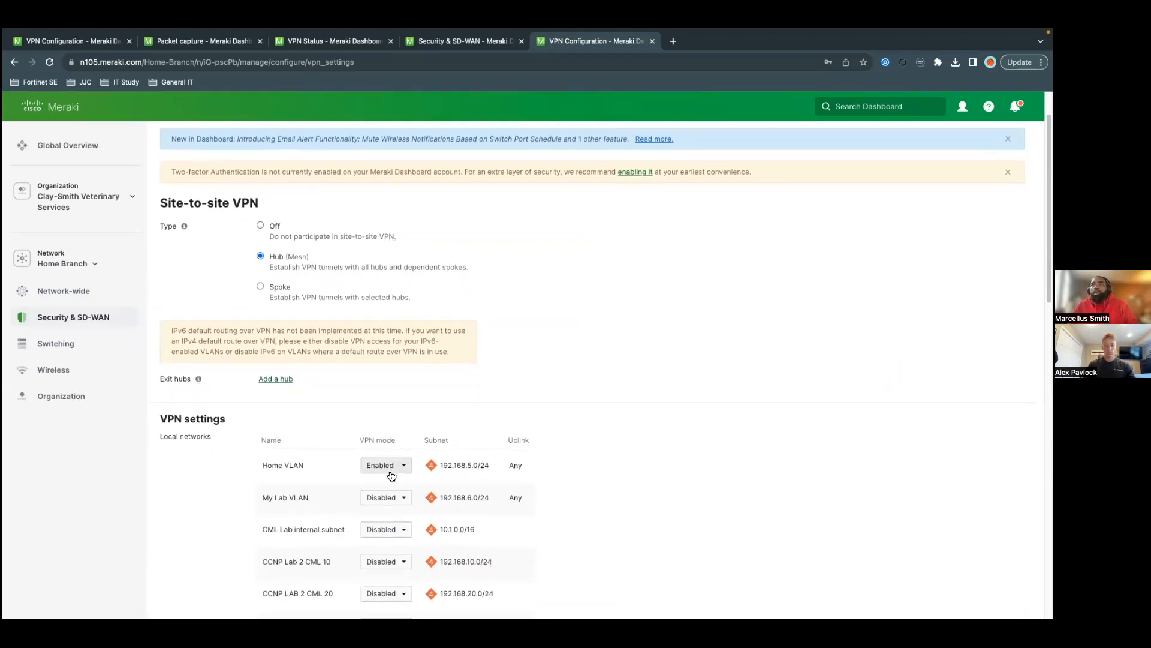
{"action": "scroll", "coordinate": [391, 476], "scroll_direction": "down", "scroll_amount": 2}
{"action": "scroll", "coordinate": [386, 399], "scroll_direction": "down", "scroll_amount": 15}
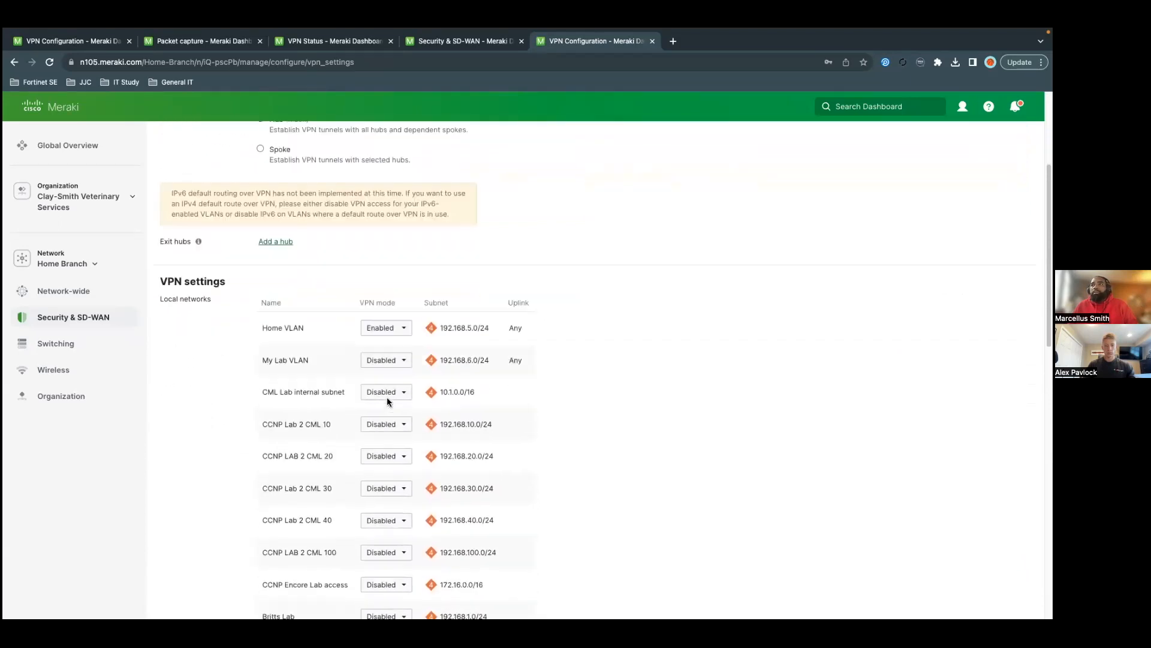
{"action": "scroll", "coordinate": [410, 398], "scroll_direction": "down", "scroll_amount": 3}
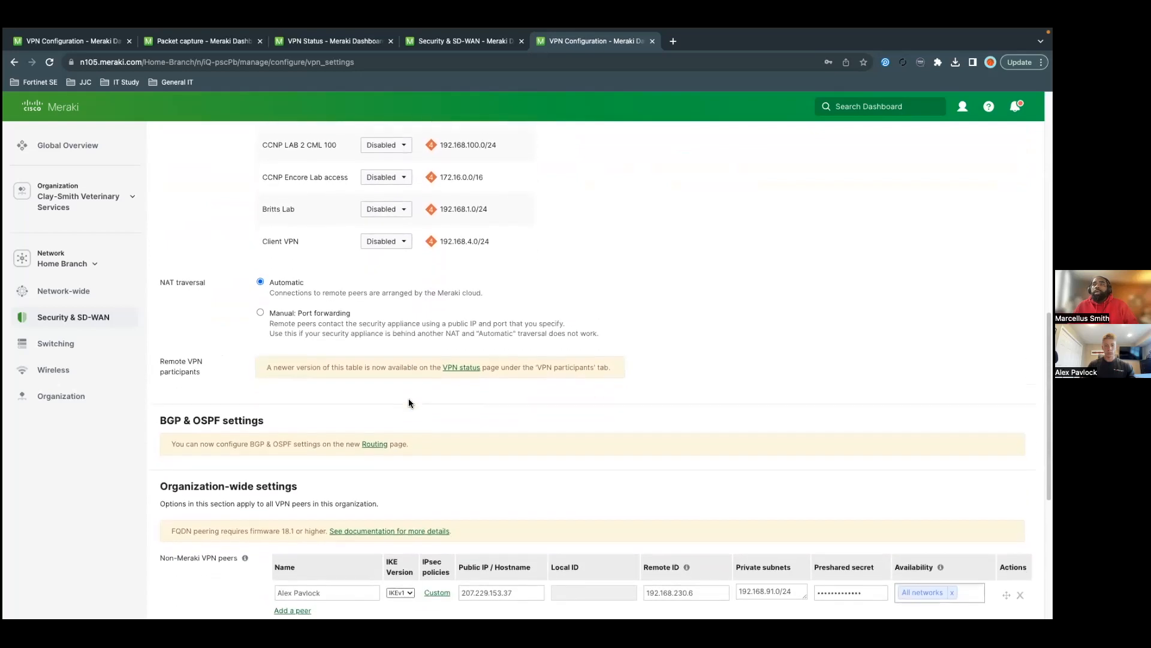
{"action": "scroll", "coordinate": [404, 408], "scroll_direction": "down", "scroll_amount": 5}
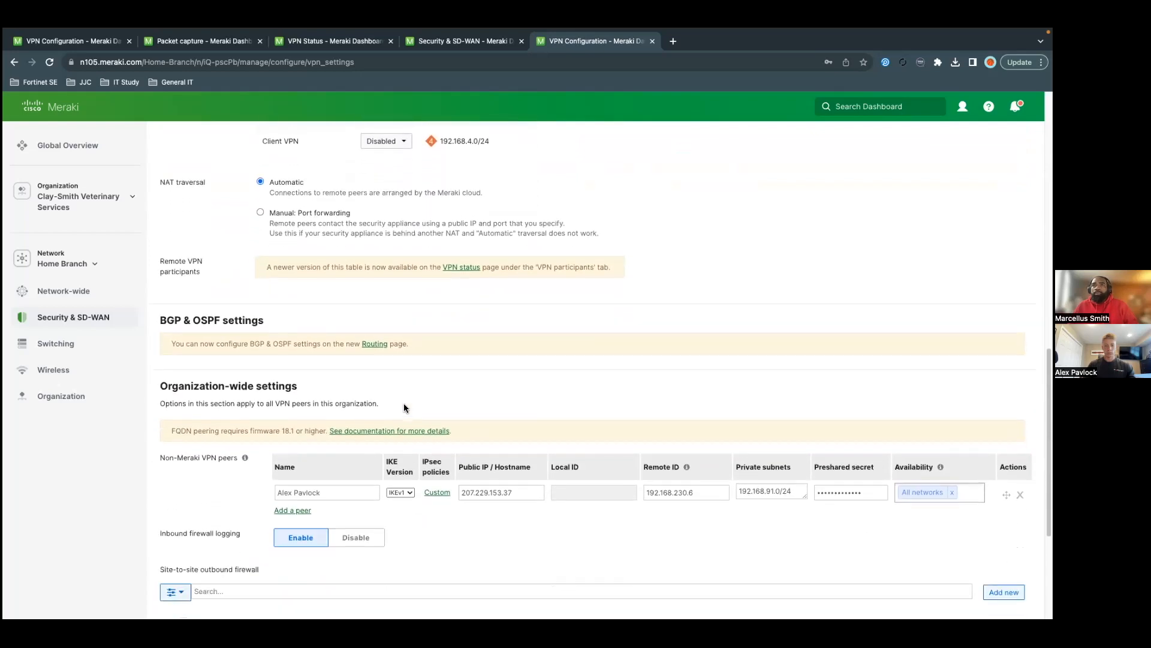
{"action": "scroll", "coordinate": [407, 403], "scroll_direction": "down", "scroll_amount": 1}
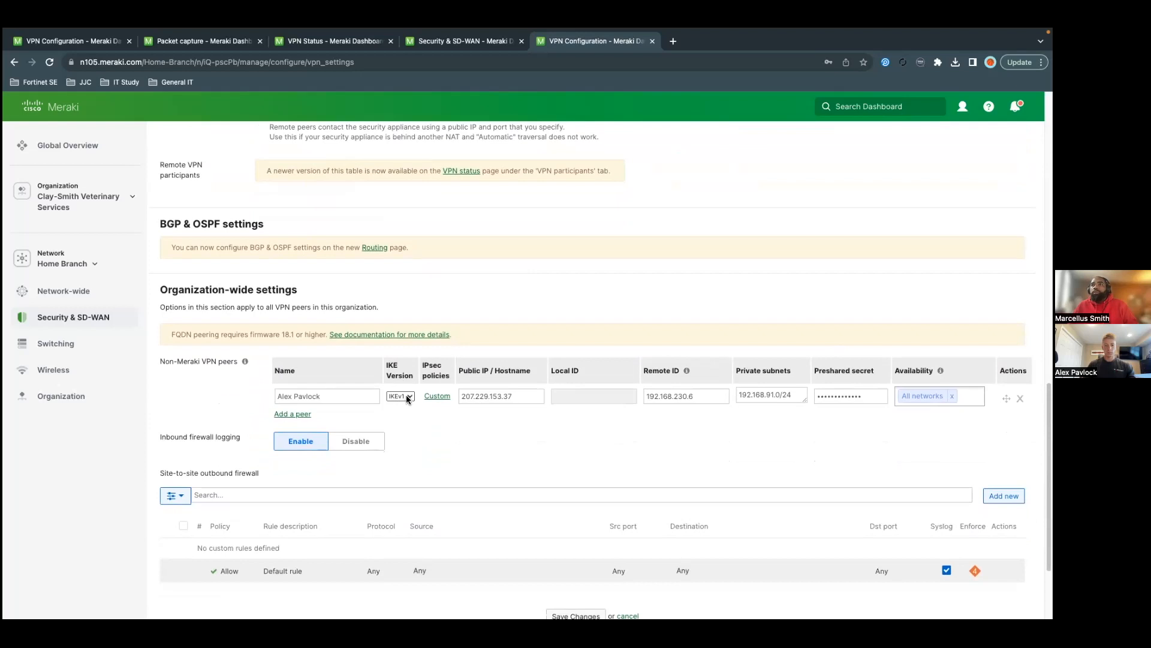
Step: Review the custom policy: Phase 1 AES 256/SHA256/DH 14, Phase 2 AES 256/SHA1 without PFS; update
{"action": "left_click", "coordinate": [435, 396]}
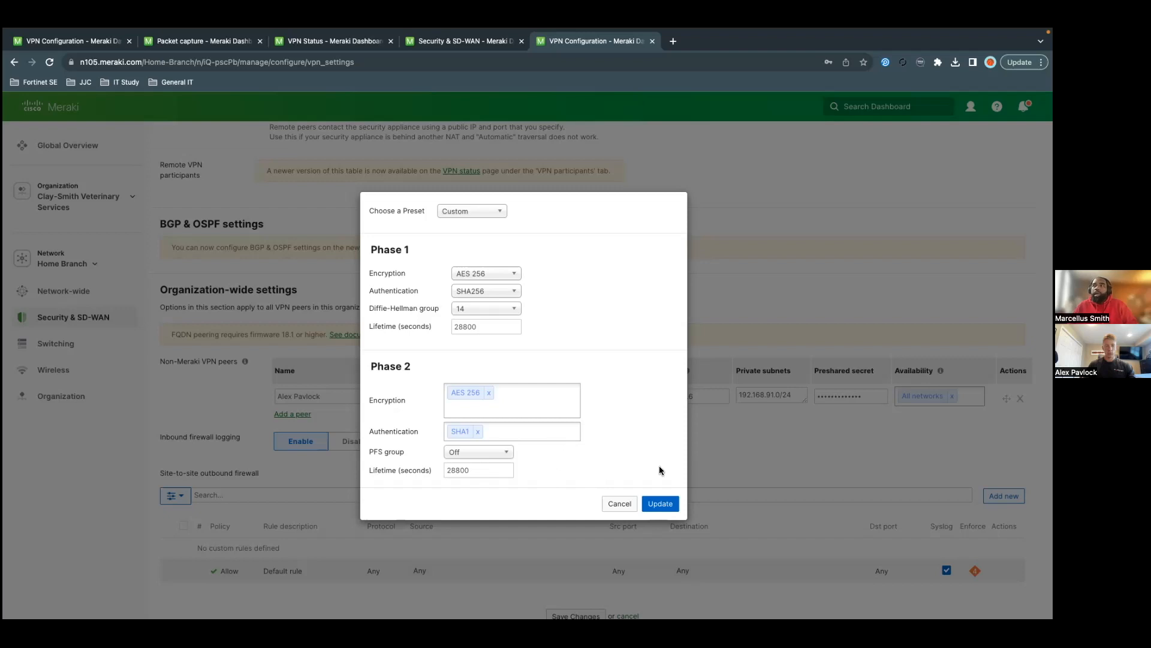
{"action": "left_click", "coordinate": [653, 502]}
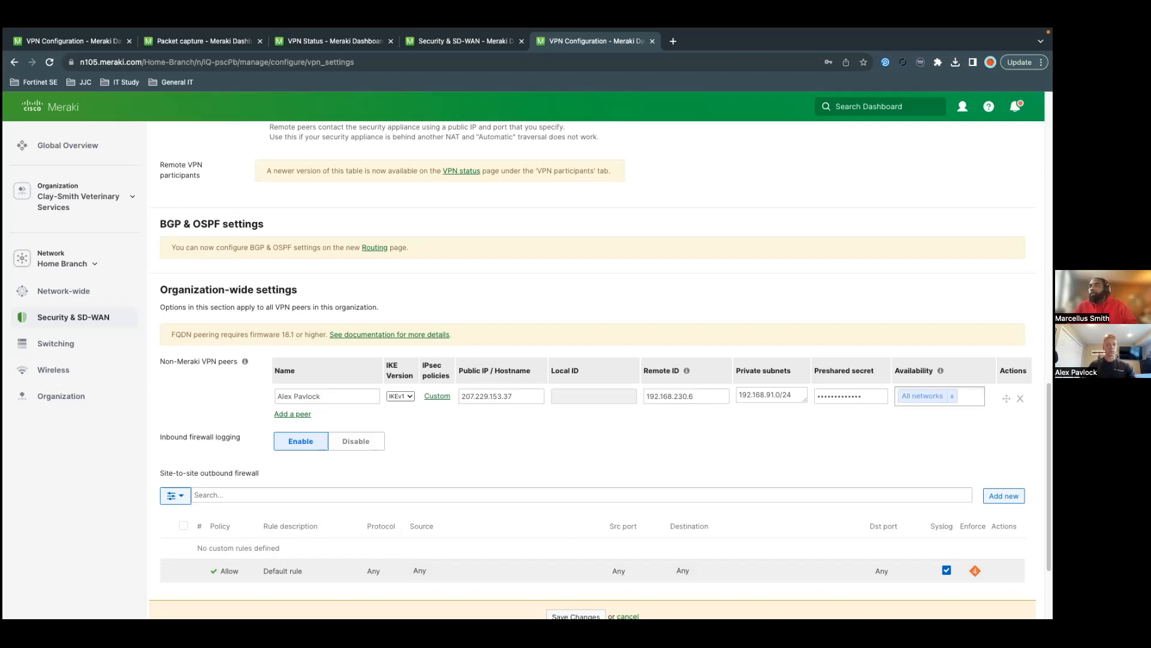
Step: Scroll over the non-Meraki peer row to review its IKEv1, custom policy and remote ID 192.168.230.6
{"action": "scroll", "coordinate": [594, 360], "scroll_direction": "down", "scroll_amount": 1}
{"action": "scroll", "coordinate": [594, 359], "scroll_direction": "down", "scroll_amount": 1}
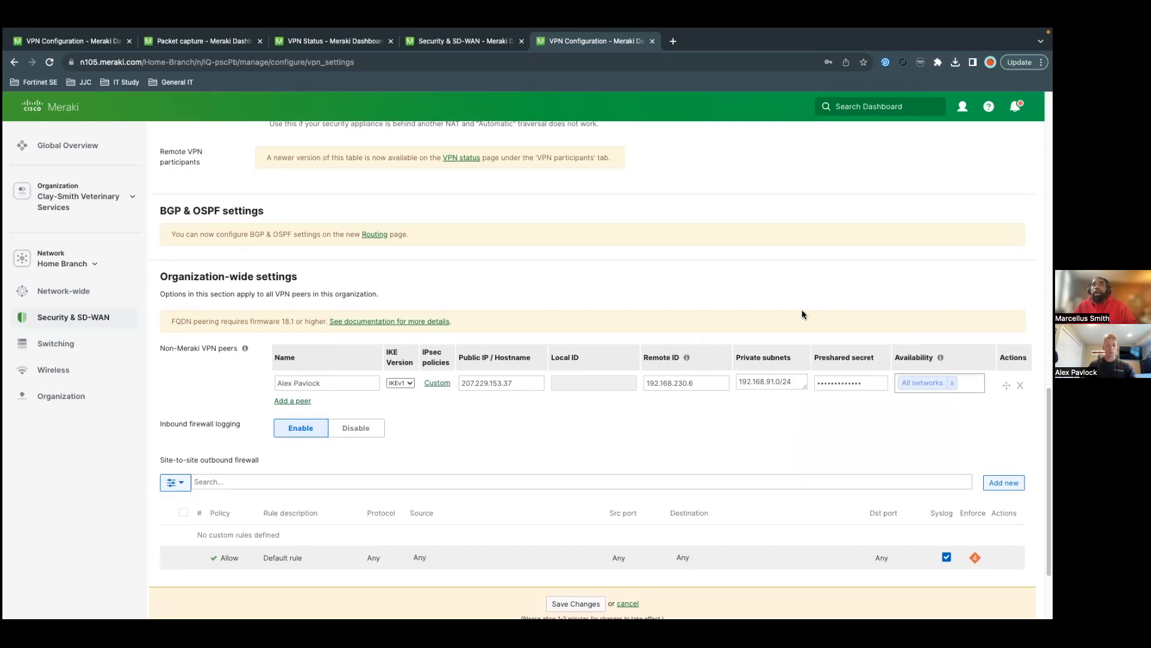
{"action": "scroll", "coordinate": [797, 324], "scroll_direction": "up", "scroll_amount": 1}
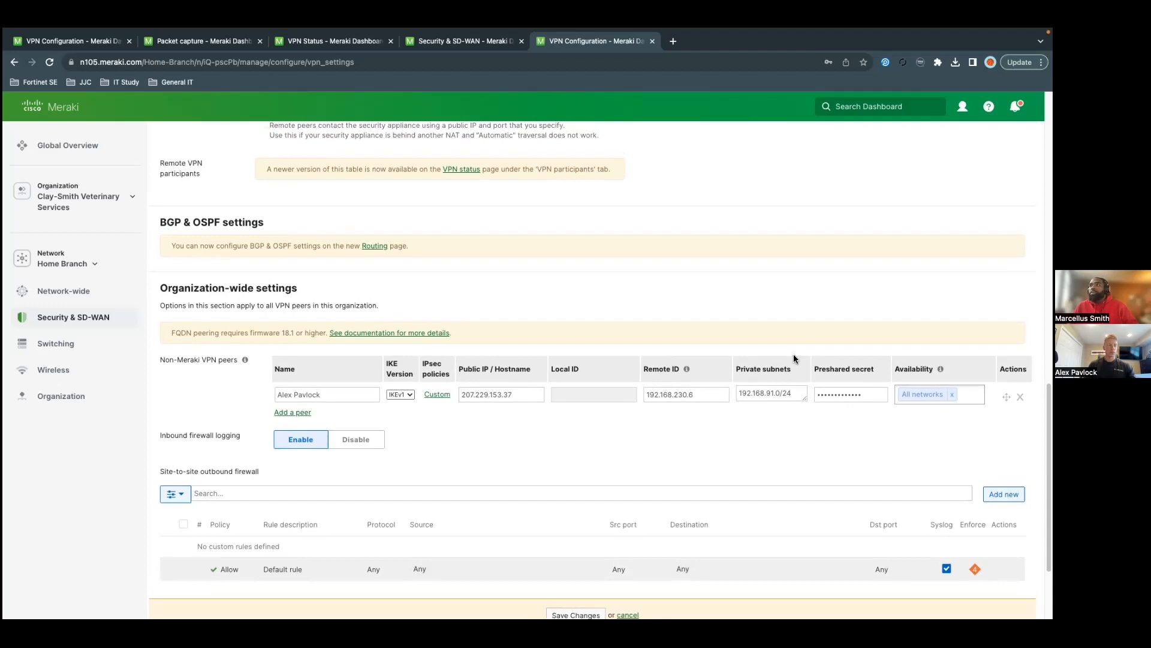
{"action": "scroll", "coordinate": [793, 359], "scroll_direction": "up", "scroll_amount": 1}
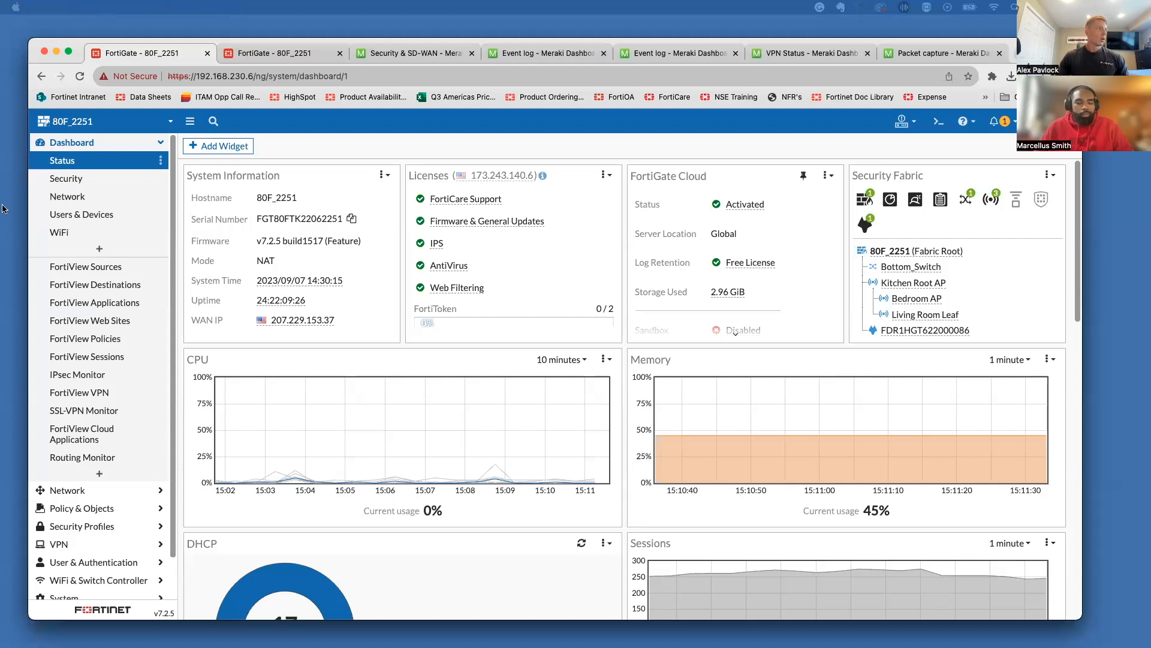
Step: Select Gate_to_MX in FortiGate's VPN > IPsec Tunnels list and open it for editing
{"action": "left_click", "coordinate": [76, 543]}
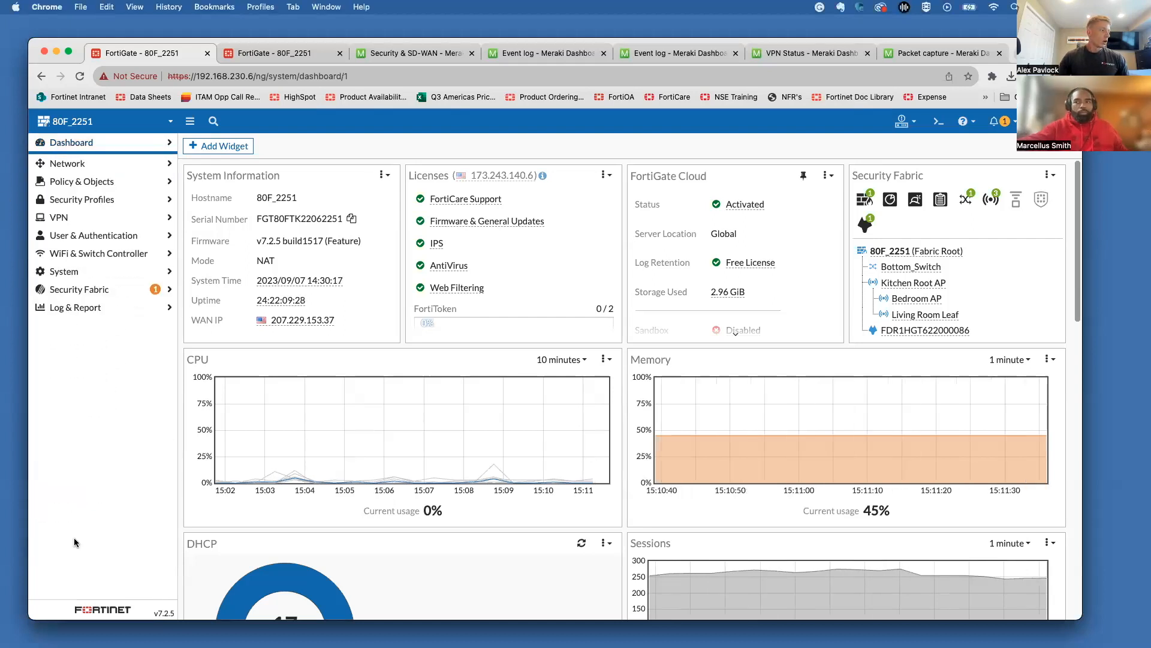
{"action": "left_click", "coordinate": [94, 280]}
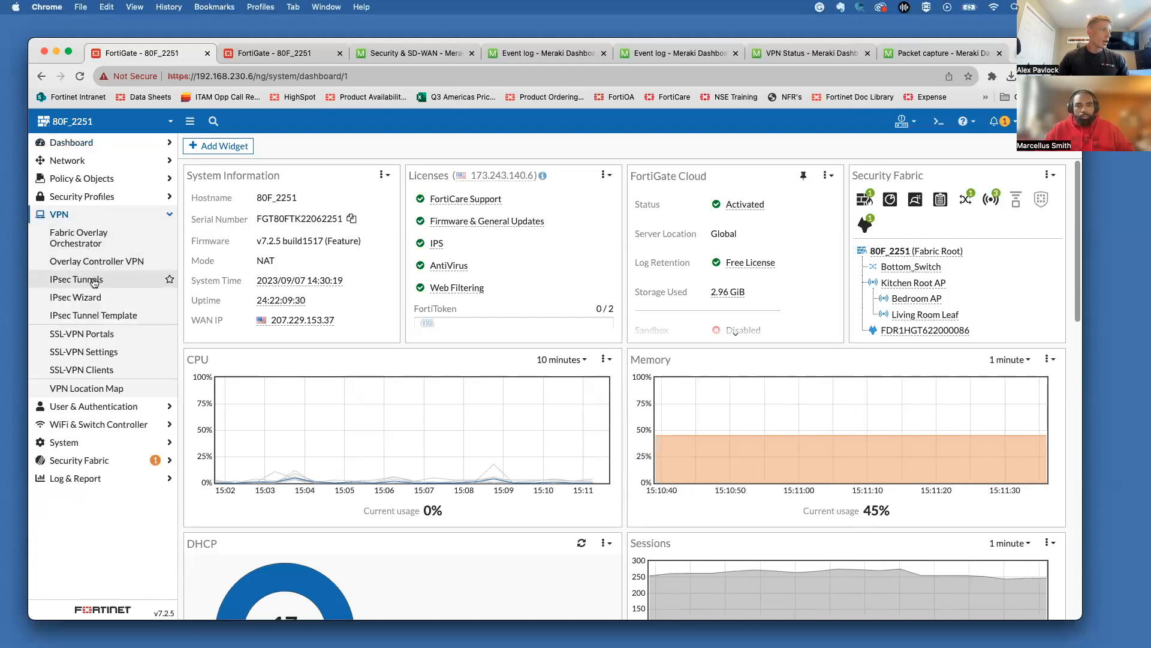
{"action": "left_click", "coordinate": [251, 231]}
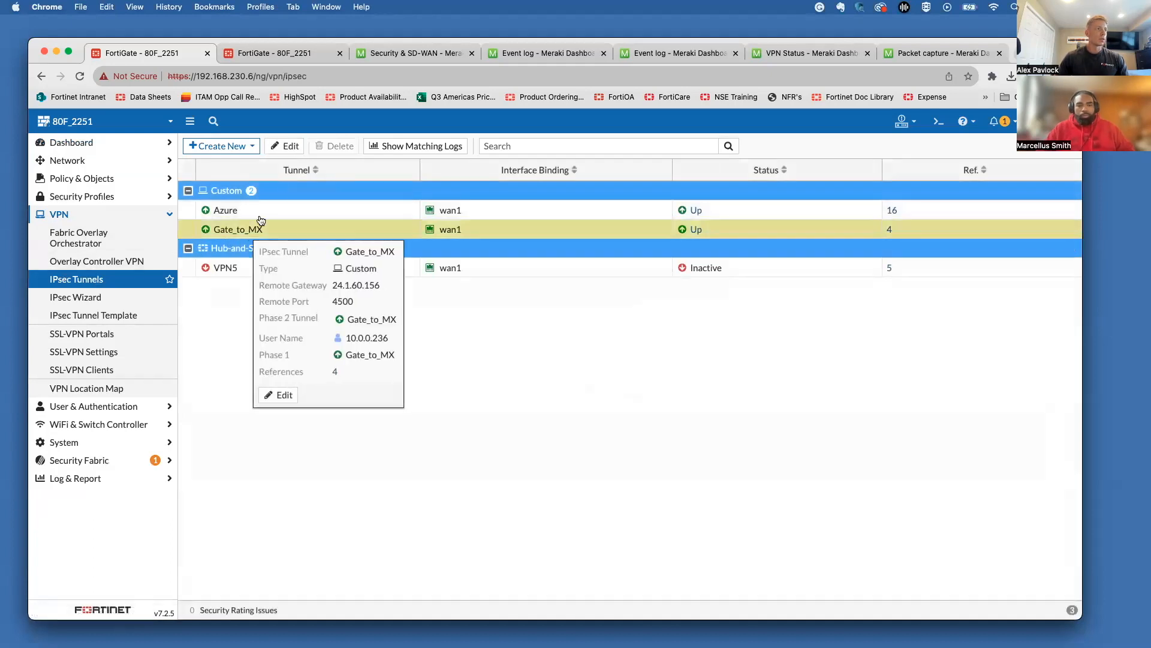
{"action": "left_click", "coordinate": [286, 147]}
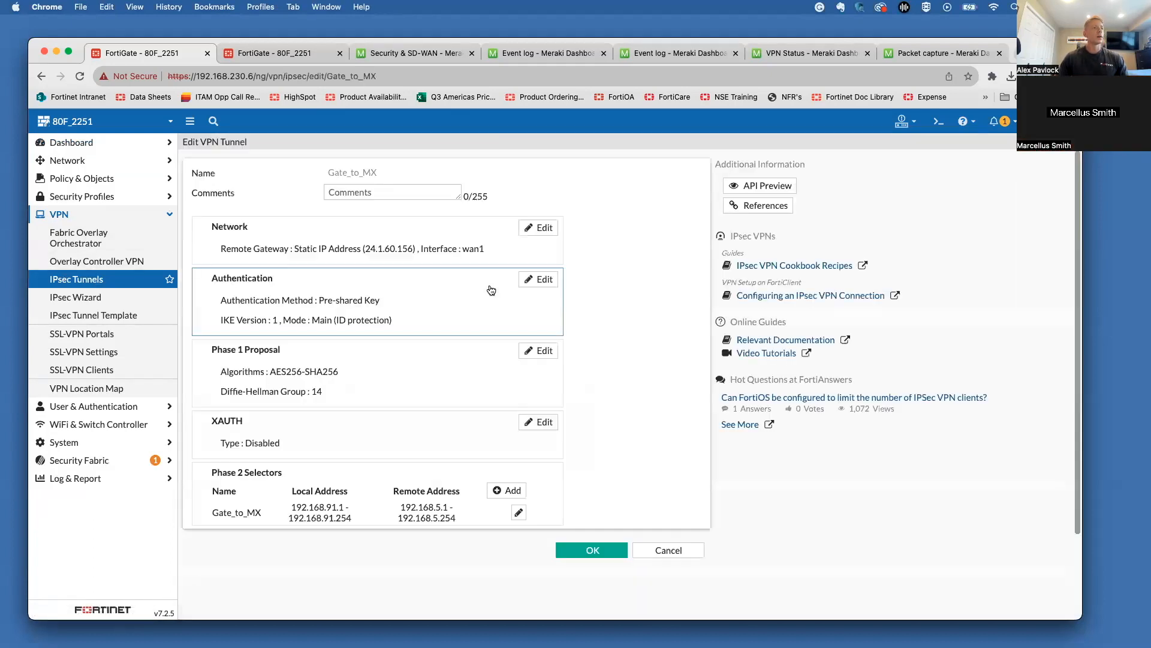
Step: Review Gate_to_MX's static-IP remote gateway and advanced network options, then open its authentication settings
{"action": "left_click", "coordinate": [537, 229]}
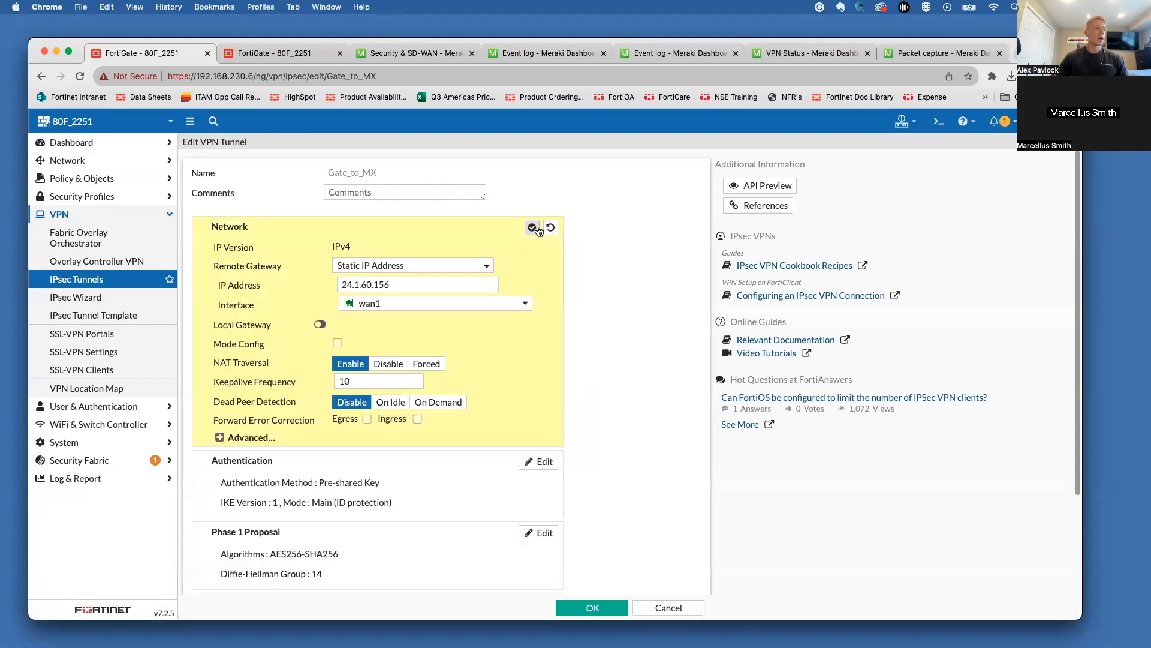
{"action": "left_click", "coordinate": [426, 264]}
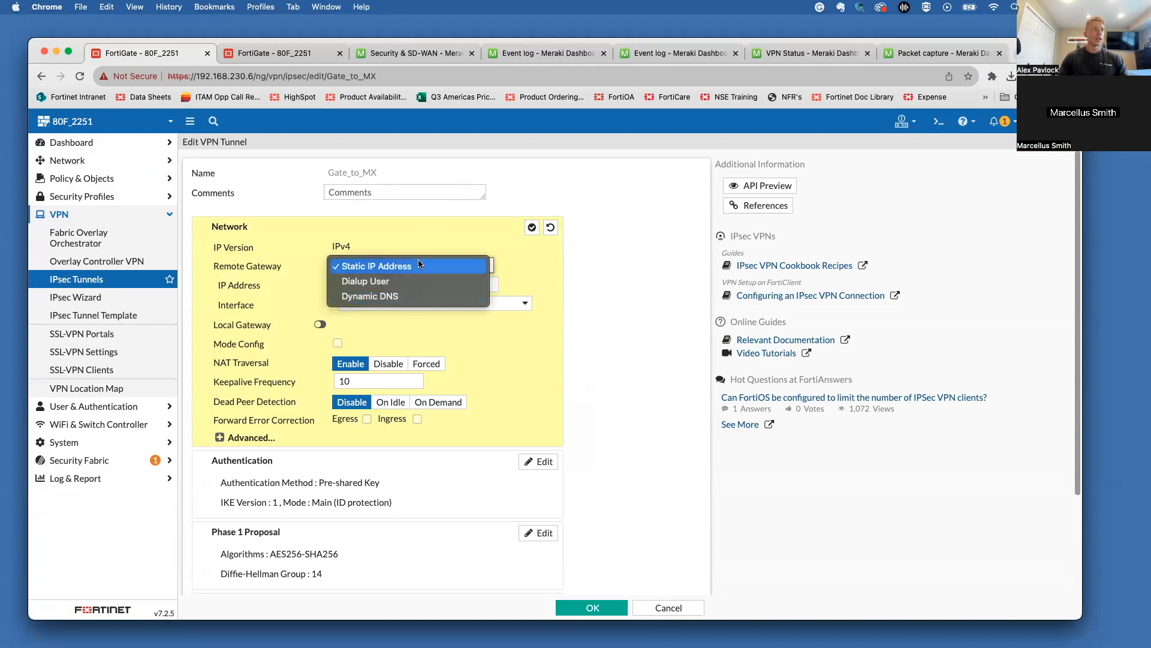
{"action": "left_click", "coordinate": [418, 265]}
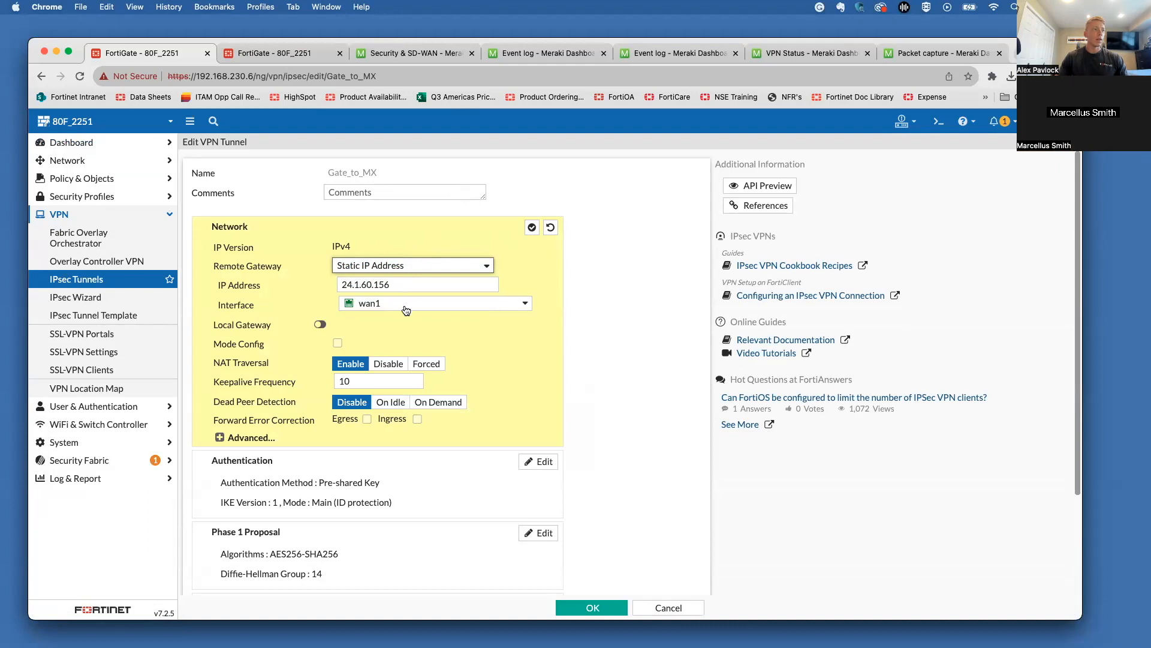
{"action": "mouse_move", "coordinate": [407, 309]}
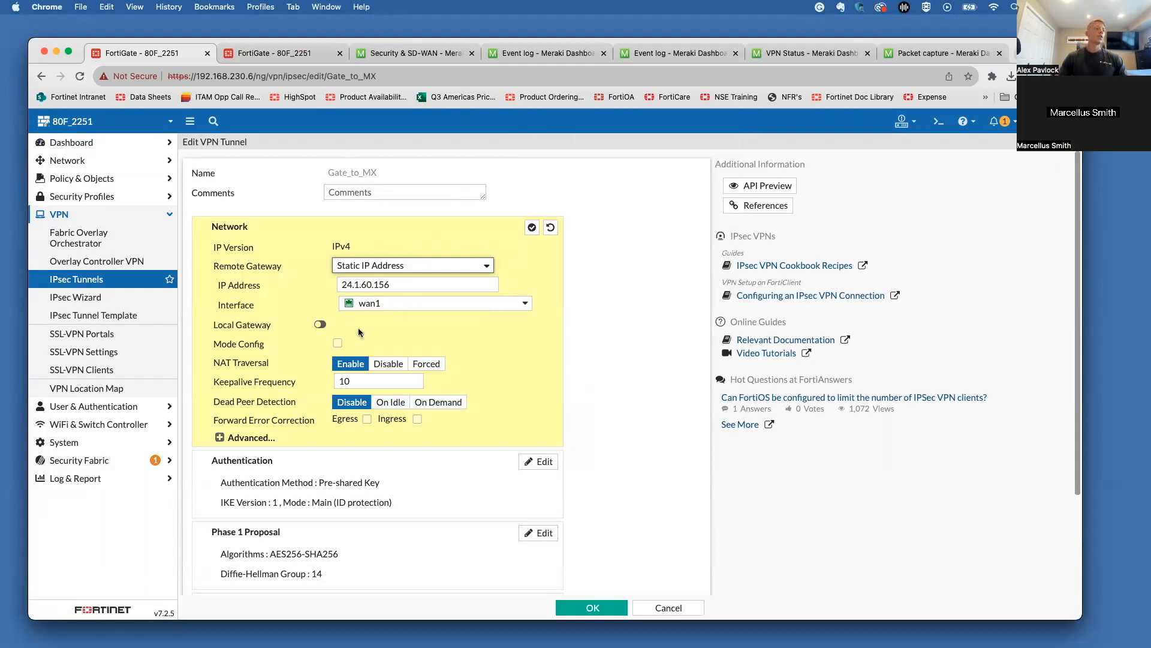
{"action": "left_click", "coordinate": [243, 438]}
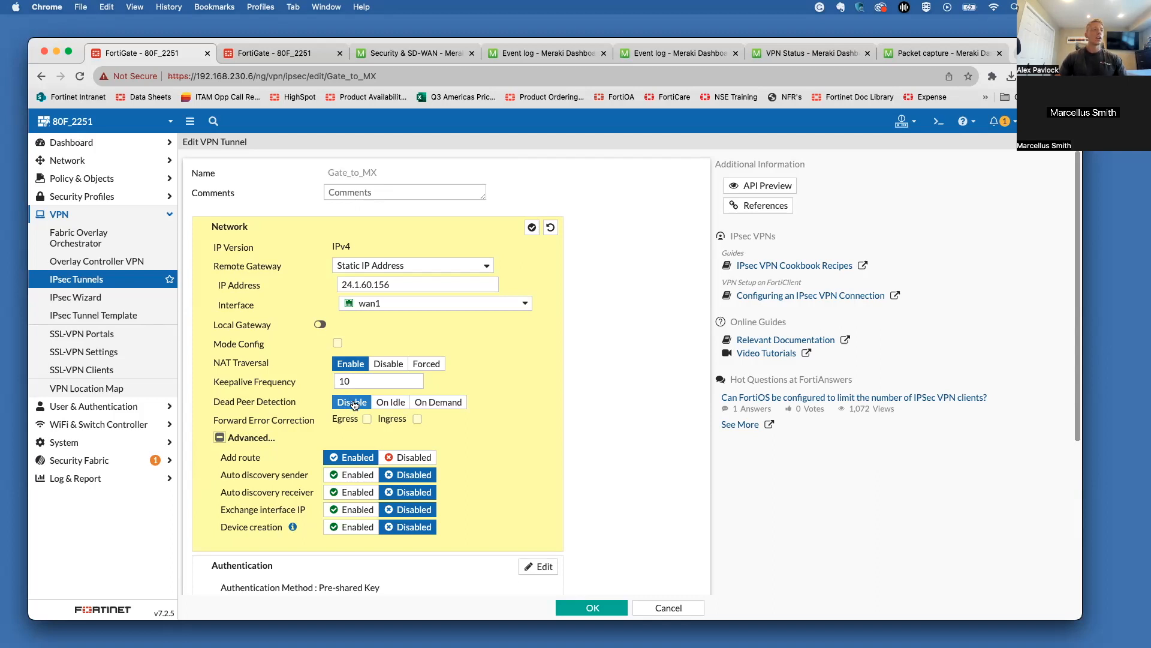
{"action": "scroll", "coordinate": [311, 429], "scroll_direction": "down", "scroll_amount": 3}
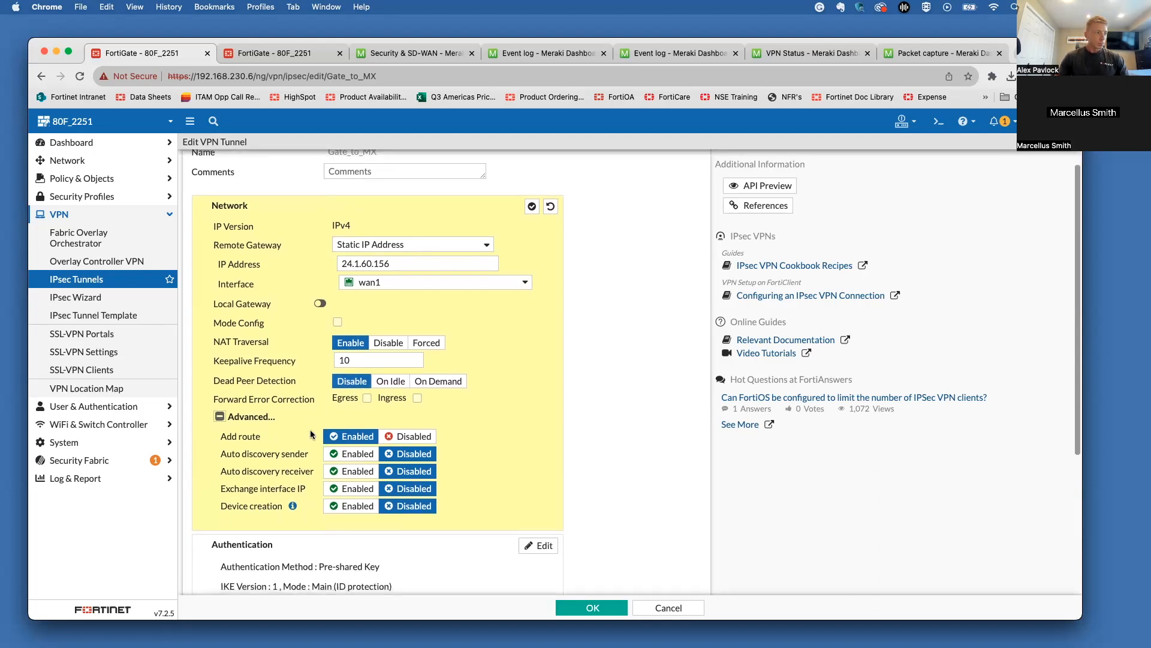
{"action": "left_click", "coordinate": [222, 402]}
{"action": "scroll", "coordinate": [372, 390], "scroll_direction": "down", "scroll_amount": 3}
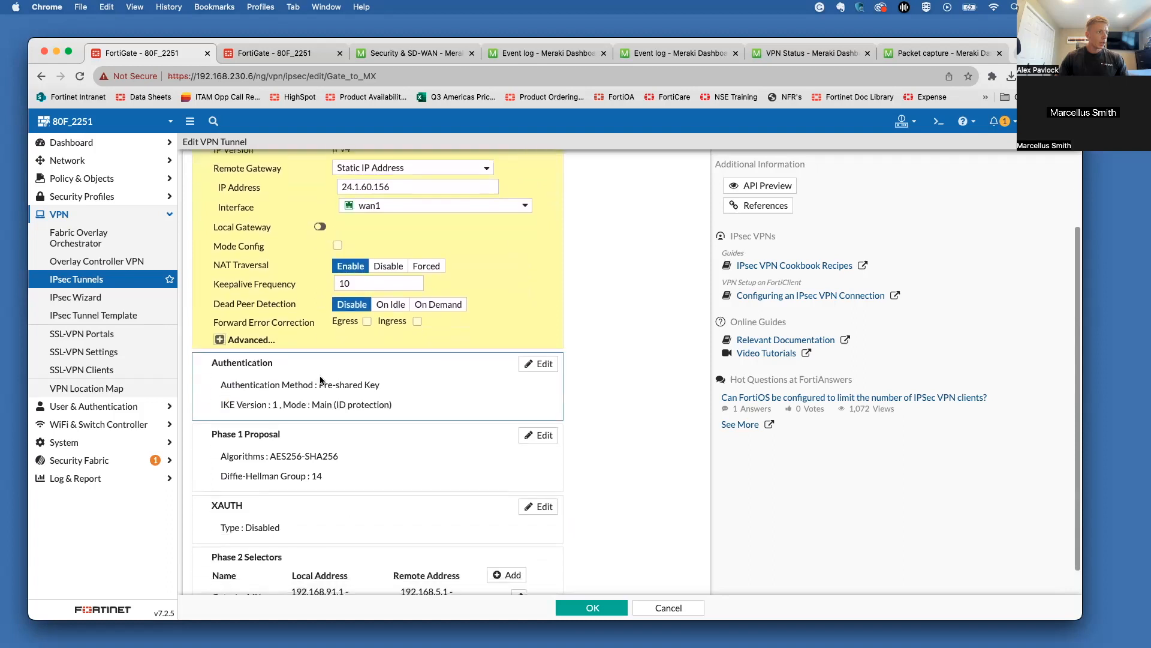
{"action": "left_click", "coordinate": [537, 365]}
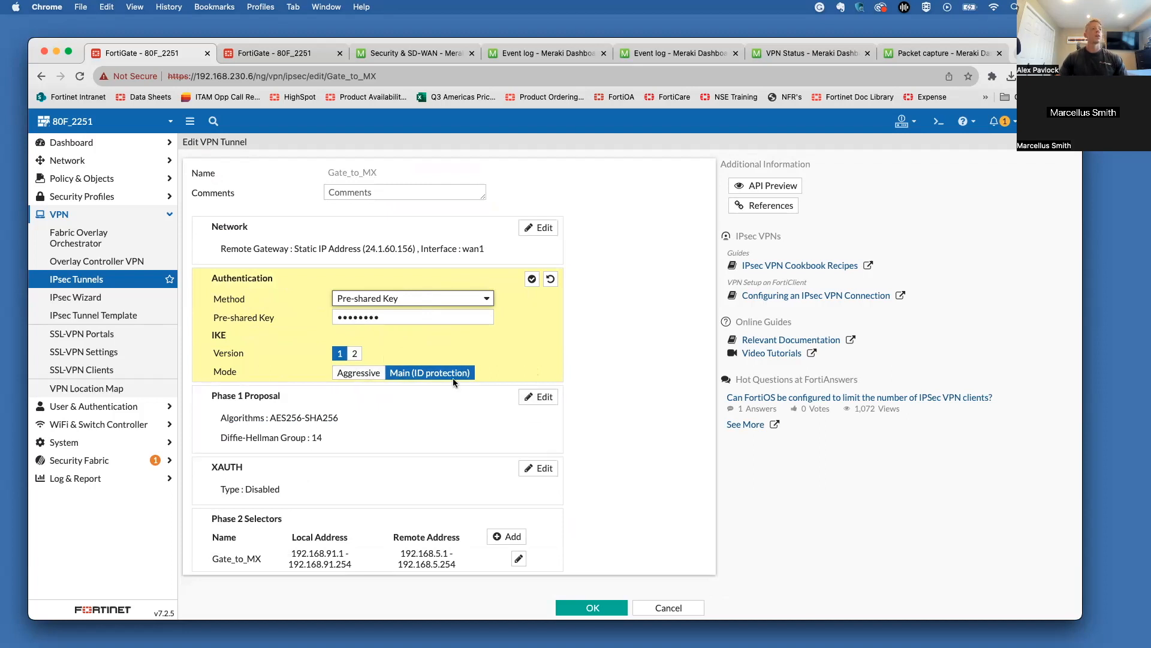
Step: Check the Phase 1 proposal (AES256, SHA256, DH group 14) and open the Gate_to_MX Phase 2 selector
{"action": "left_click", "coordinate": [540, 398]}
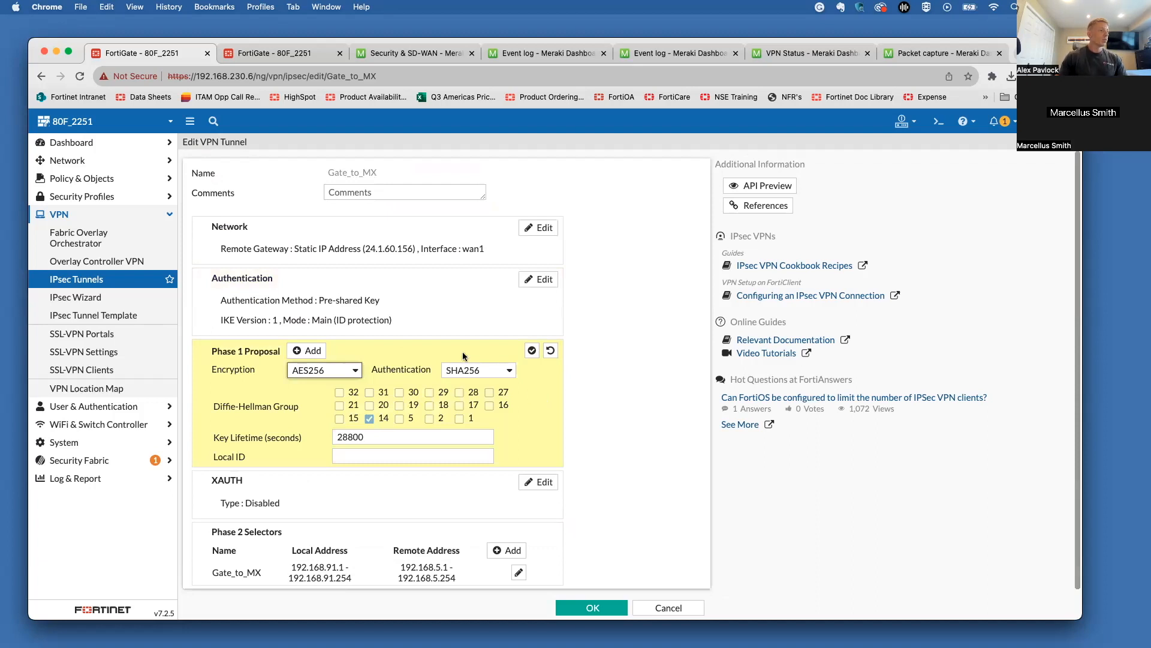
{"action": "left_click", "coordinate": [386, 321]}
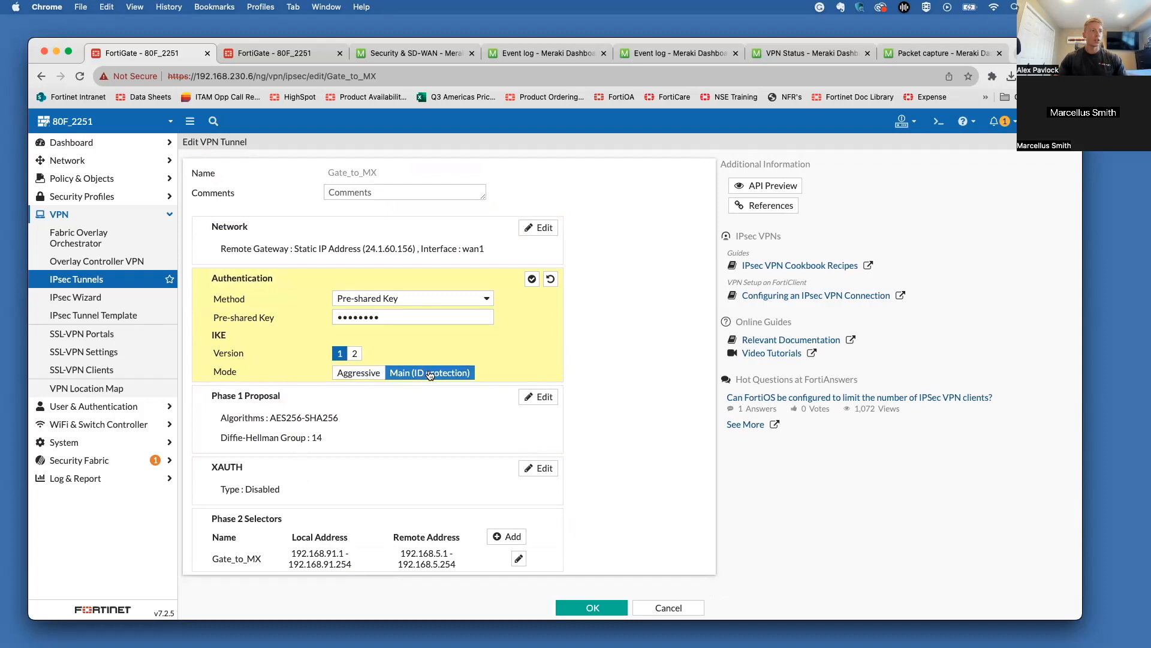
{"action": "left_click", "coordinate": [538, 397]}
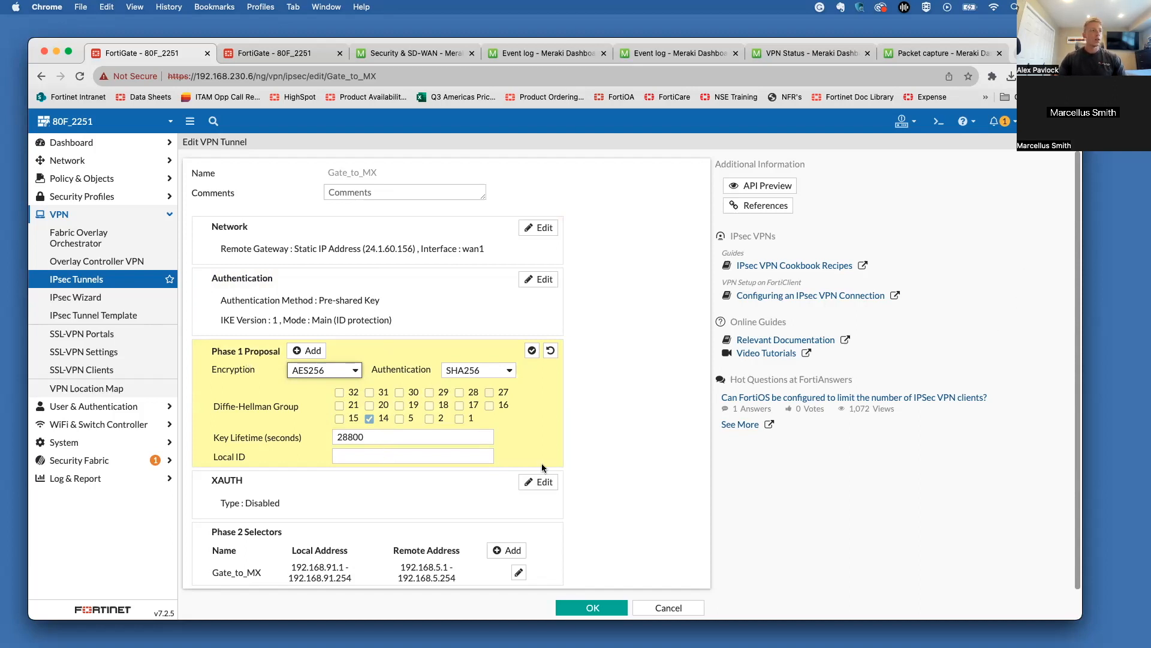
{"action": "scroll", "coordinate": [542, 464], "scroll_direction": "down", "scroll_amount": 1}
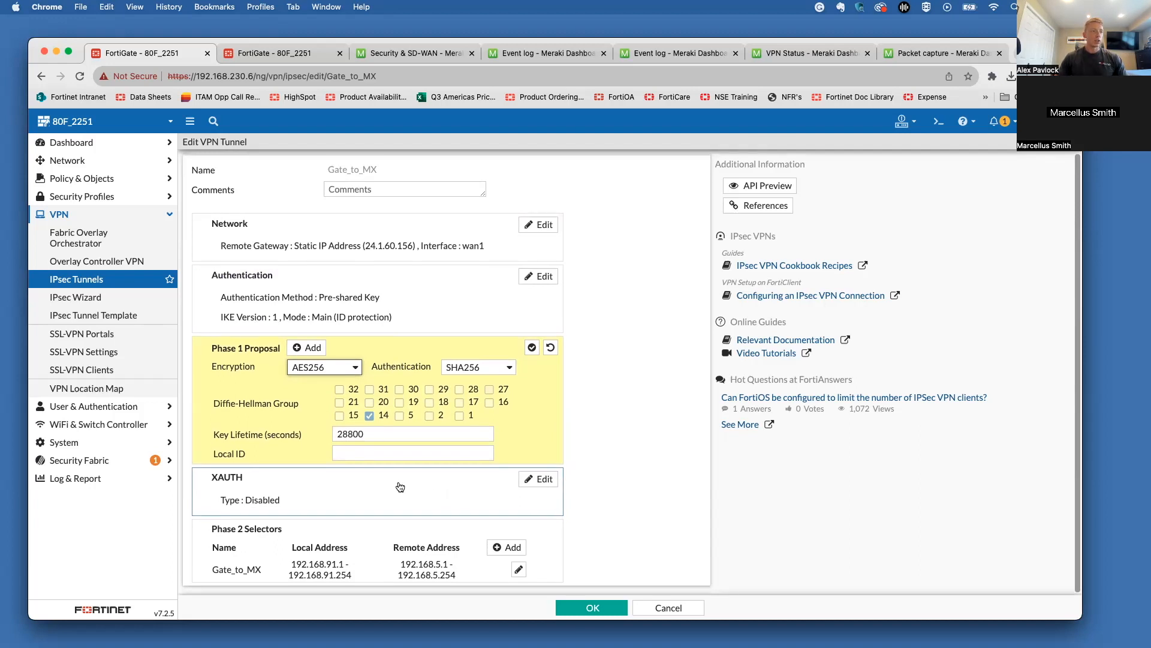
{"action": "left_click", "coordinate": [518, 567]}
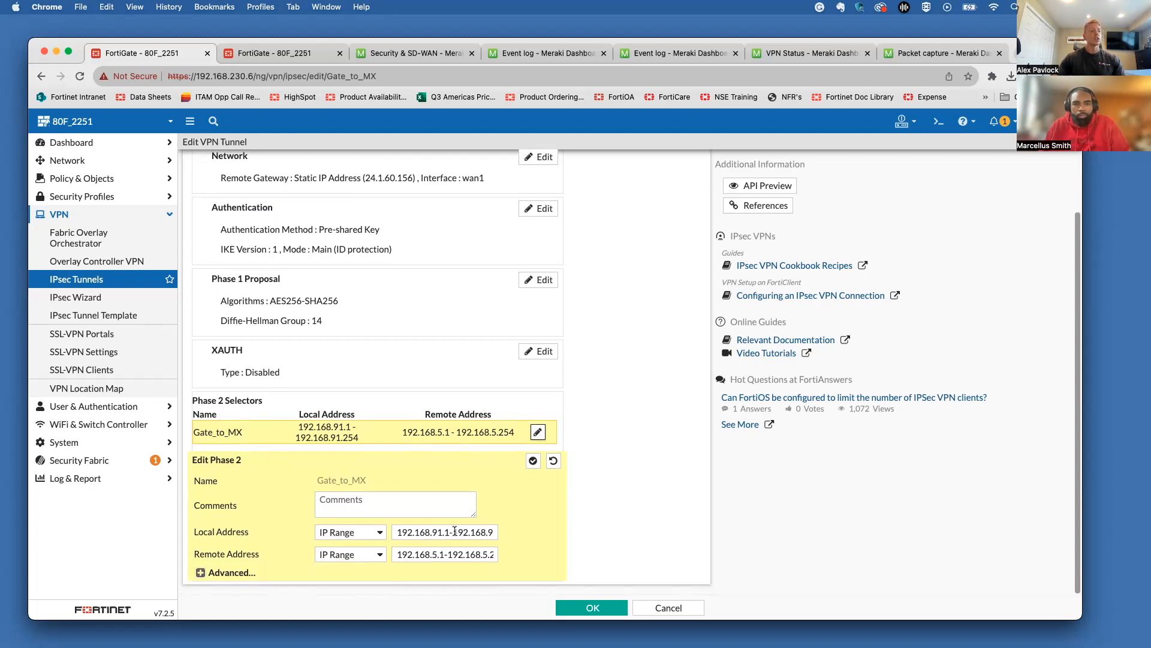
Step: Review the AES256/SHA1 Phase 2 proposal with 28800-second lifetime, then save the Gate_to_MX tunnel
{"action": "left_click", "coordinate": [218, 572]}
{"action": "scroll", "coordinate": [218, 580], "scroll_direction": "down", "scroll_amount": 3}
{"action": "scroll", "coordinate": [217, 581], "scroll_direction": "down", "scroll_amount": 2}
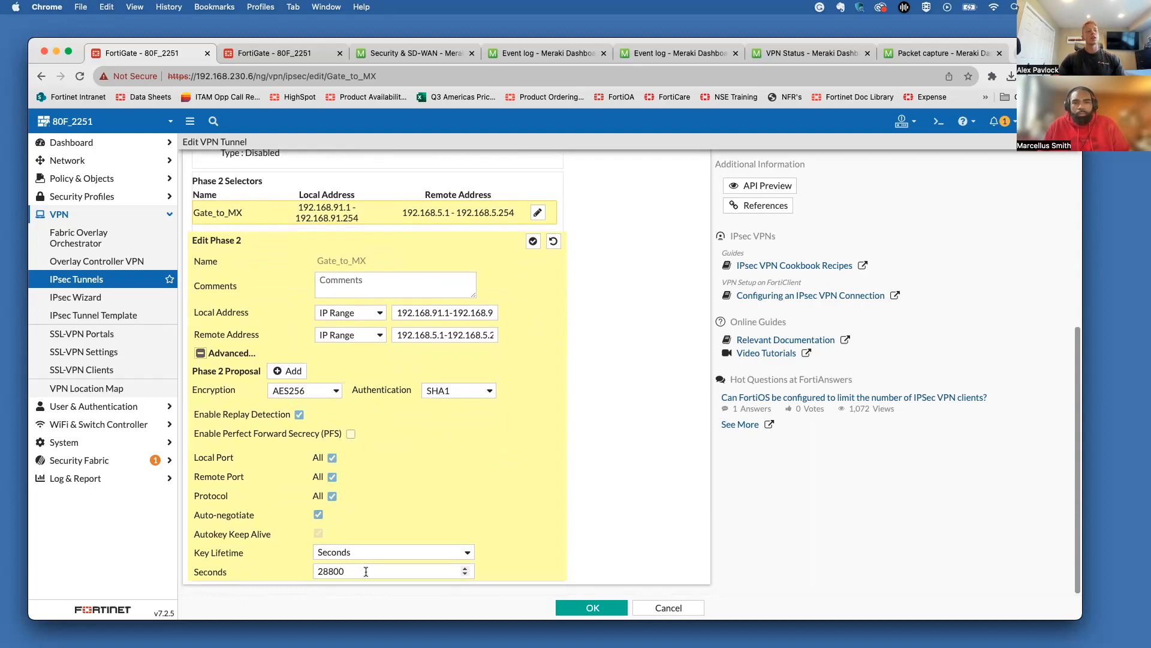
{"action": "left_click", "coordinate": [610, 609]}
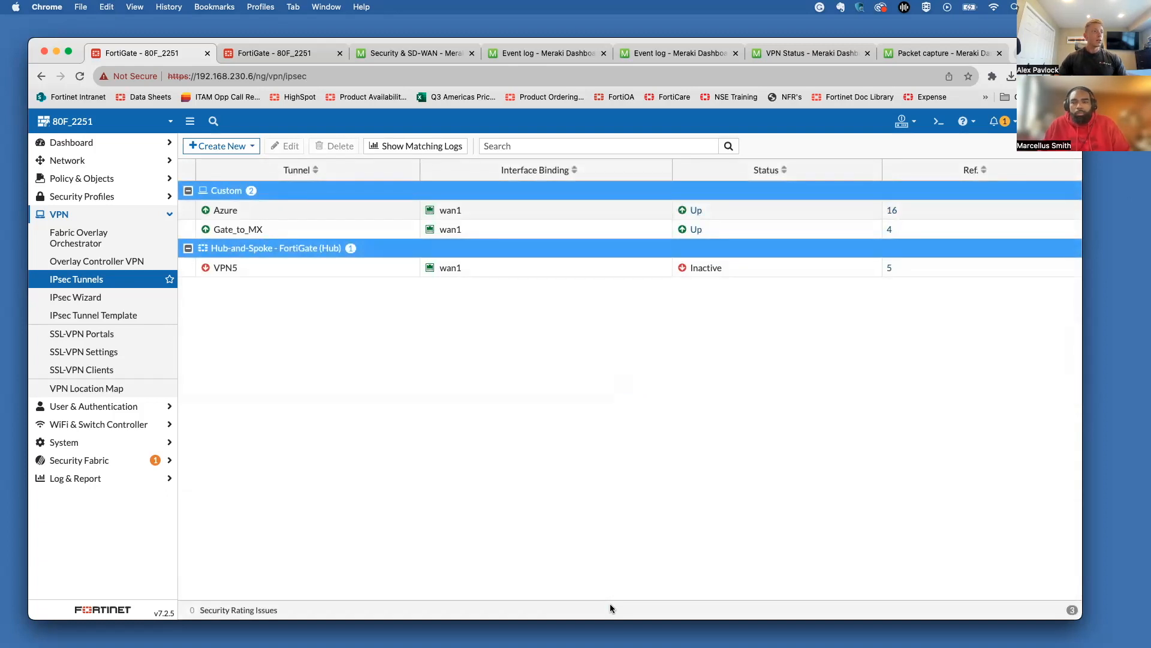
Step: Start a new policy from the Policy & Objects Firewall Policy list
{"action": "left_click", "coordinate": [139, 180]}
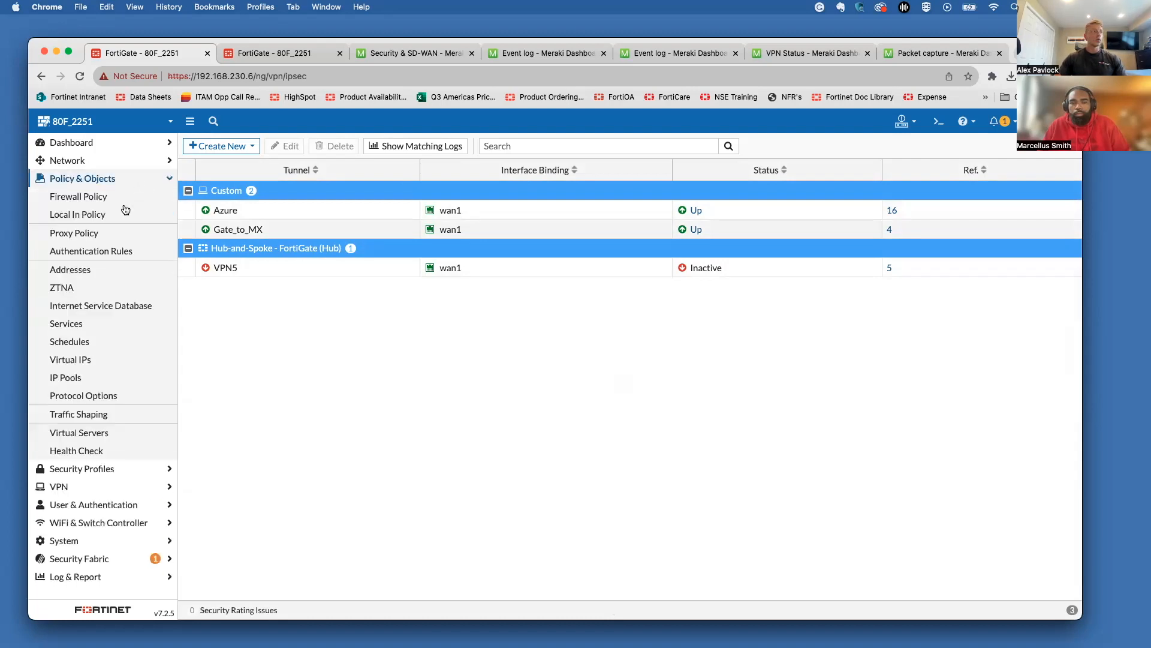
{"action": "left_click", "coordinate": [96, 197]}
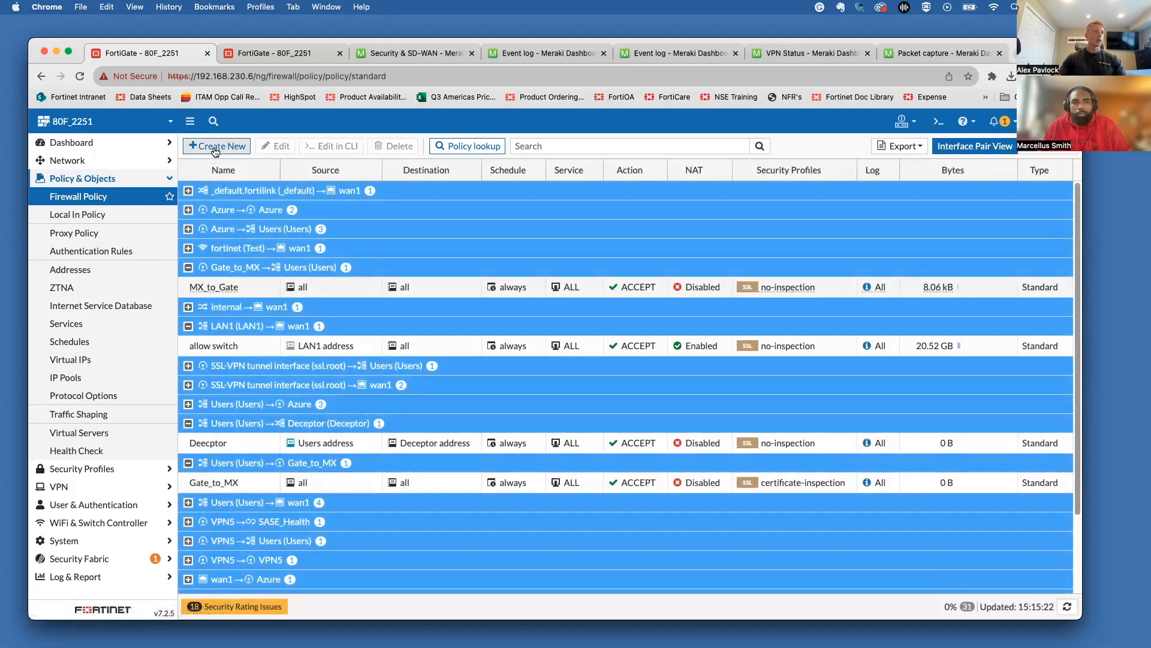
{"action": "left_click", "coordinate": [215, 150]}
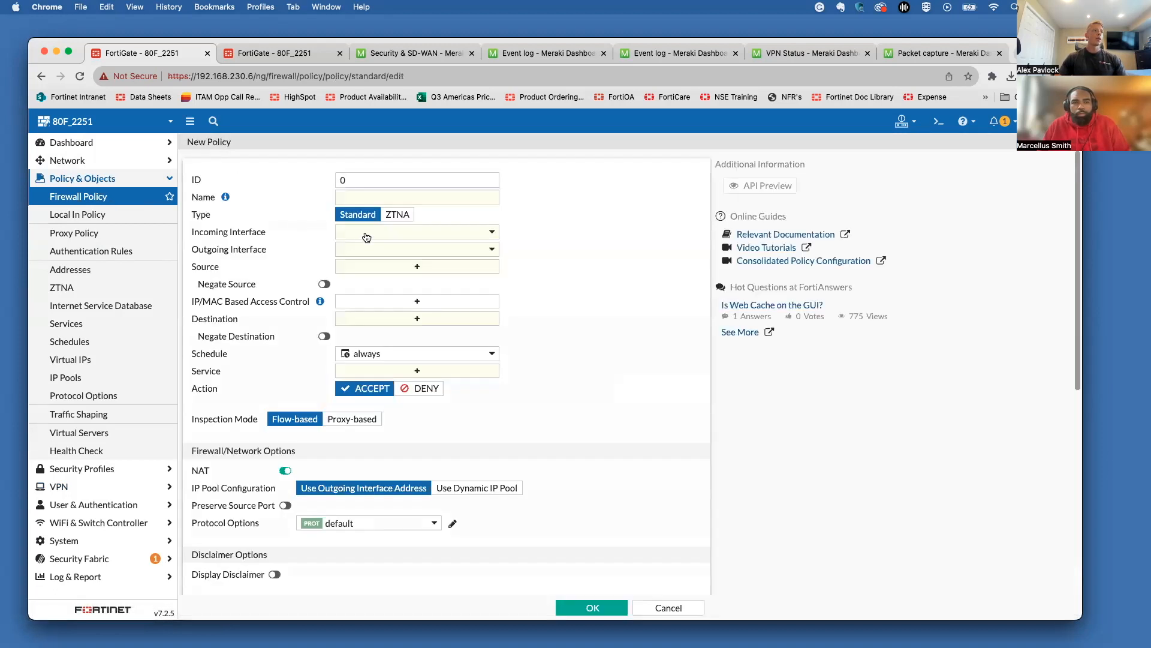
Step: Set the policy's incoming interface to Gate_to_MX and outgoing interface to Users (Users)
{"action": "left_click", "coordinate": [366, 234]}
{"action": "mouse_move", "coordinate": [395, 288]}
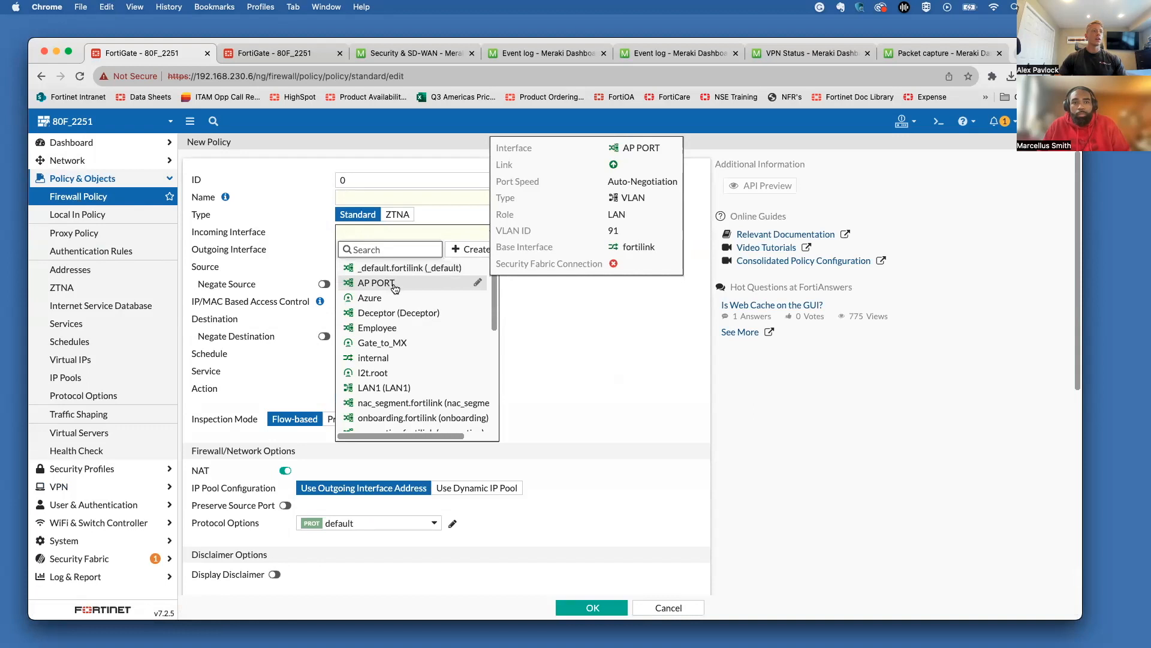
{"action": "mouse_move", "coordinate": [424, 344]}
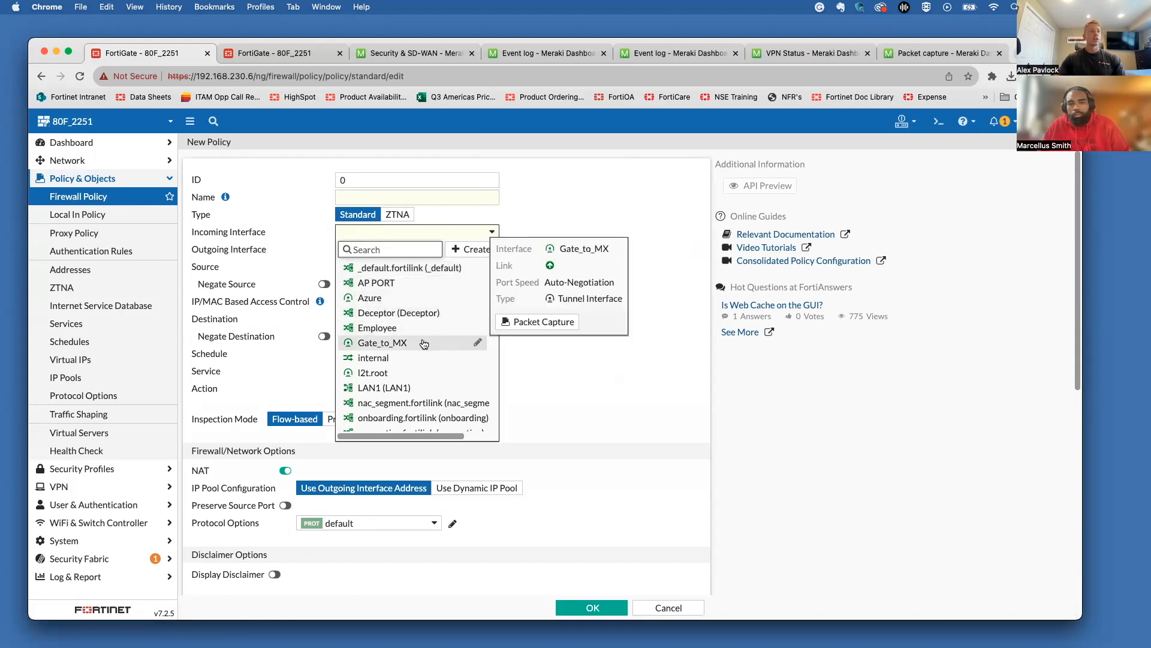
{"action": "left_click", "coordinate": [424, 343]}
{"action": "left_click", "coordinate": [405, 251]}
{"action": "scroll", "coordinate": [401, 360], "scroll_direction": "down", "scroll_amount": 5}
{"action": "mouse_move", "coordinate": [400, 361]}
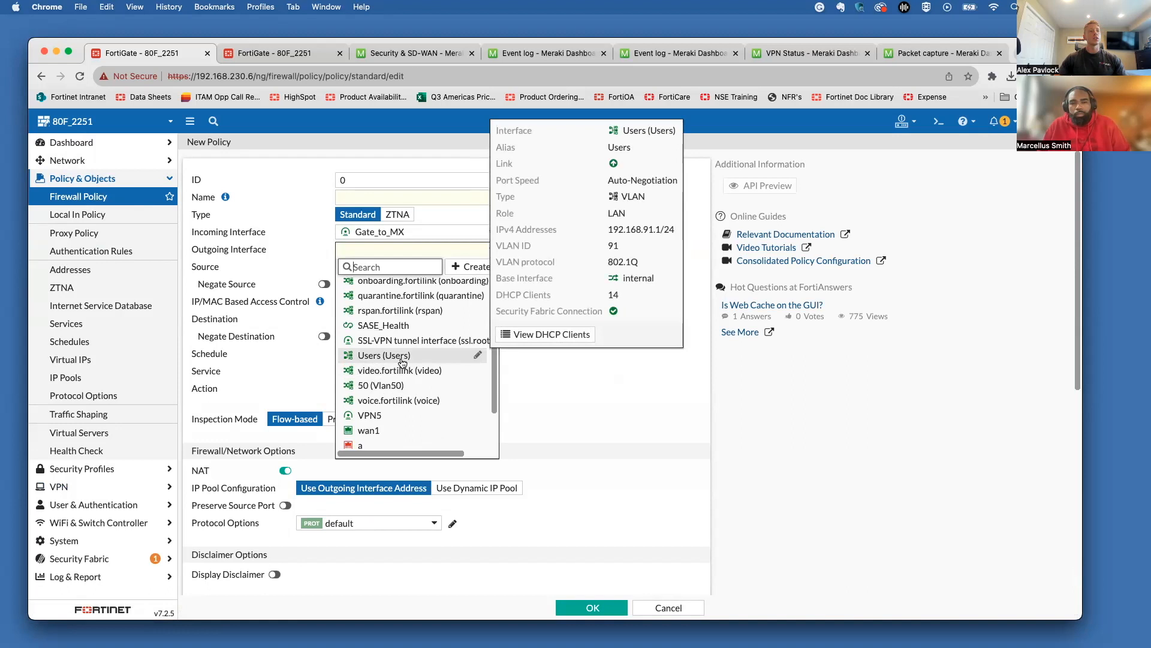
{"action": "left_click", "coordinate": [402, 357]}
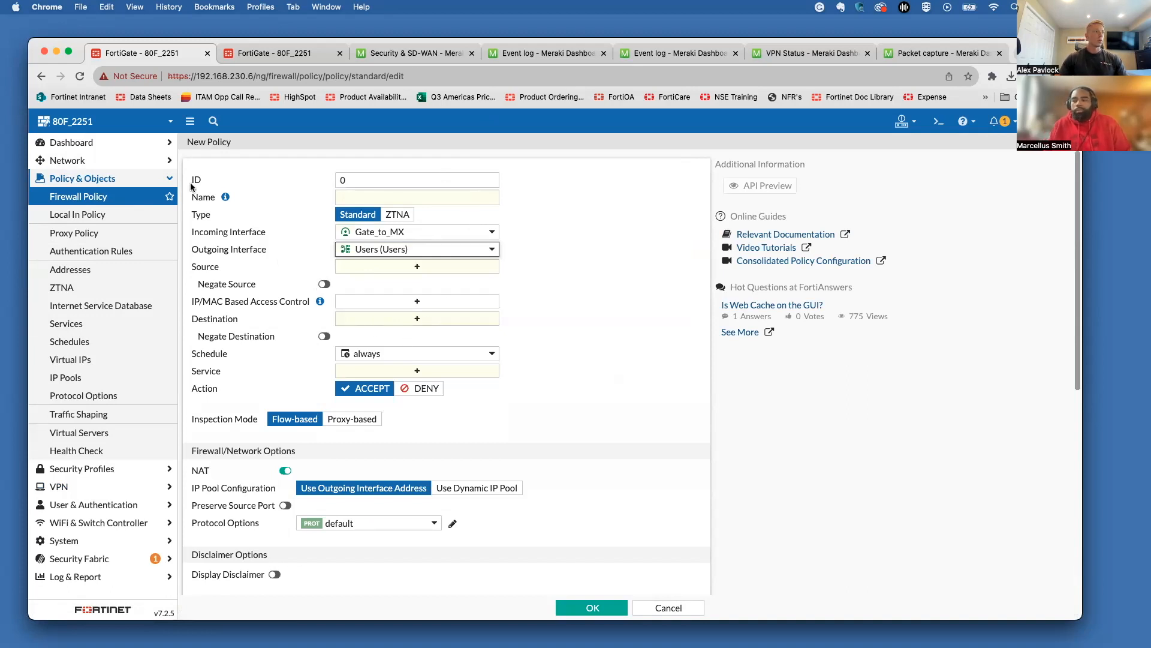
Step: Show Network > Static Routes and select the 192.168.5.0/24 route via Gate_to_MX
{"action": "left_click", "coordinate": [111, 160]}
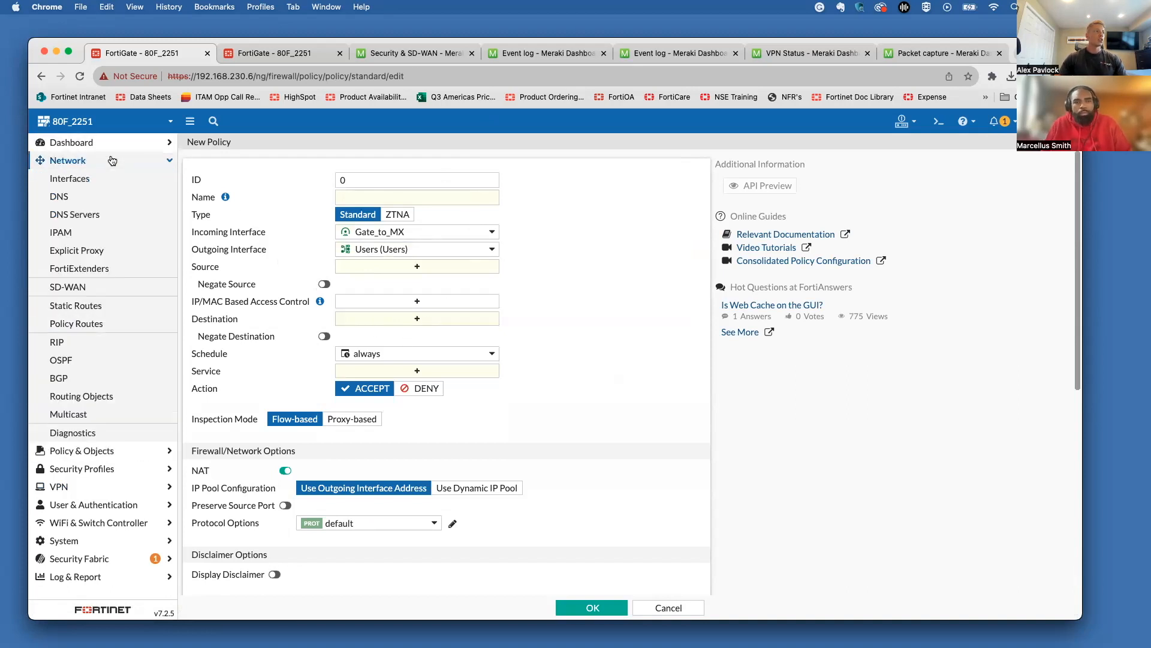
{"action": "left_click", "coordinate": [110, 313]}
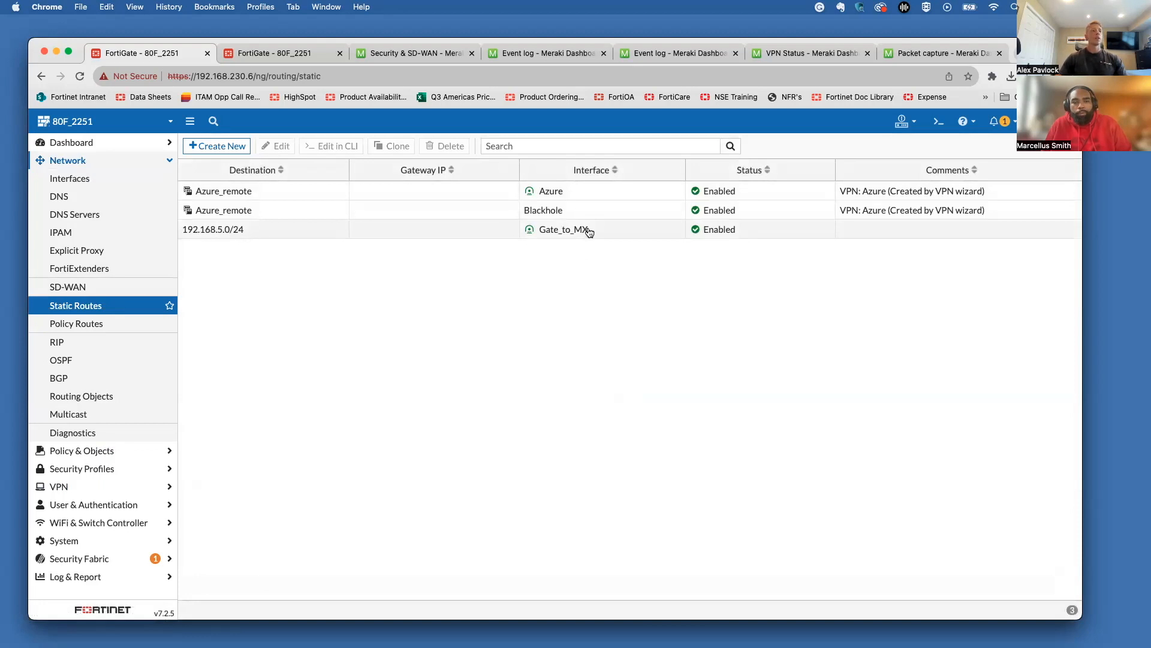
{"action": "left_click", "coordinate": [612, 234]}
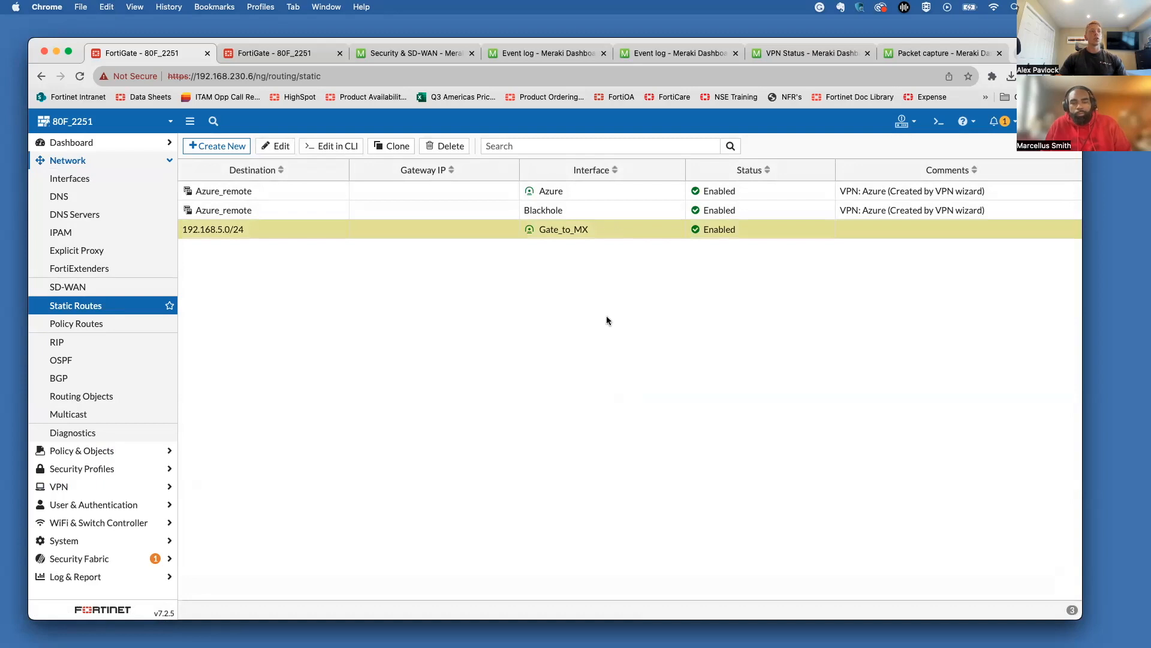